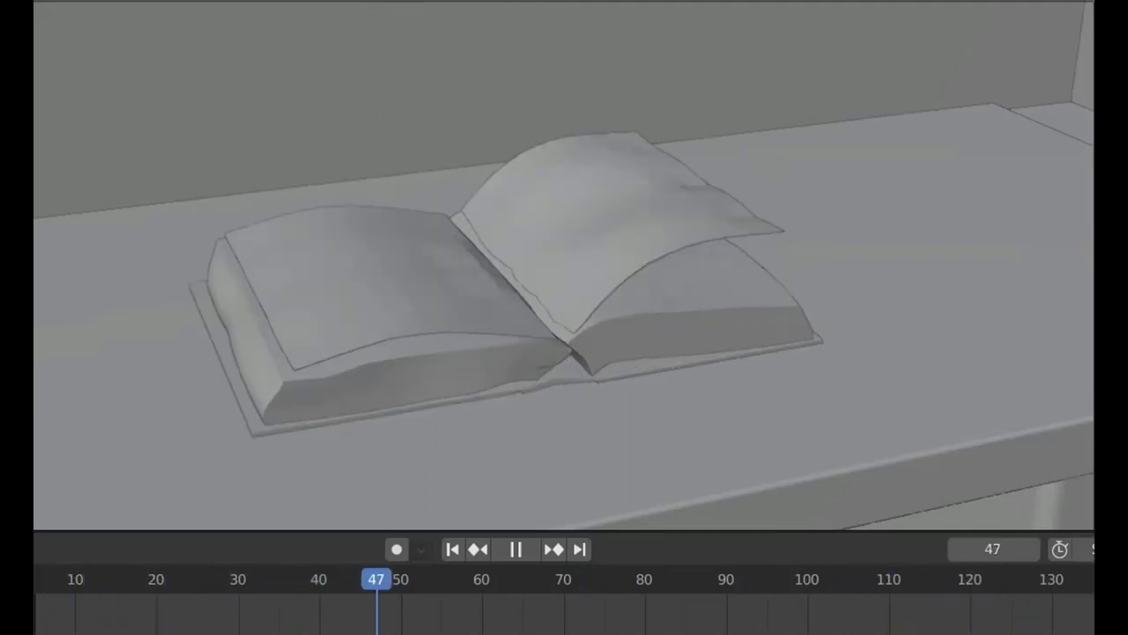
- Play the page-turning animation with textured shading and the rig overlays visible, and stop playback at frame 5
{"action": "key", "text": "z"}
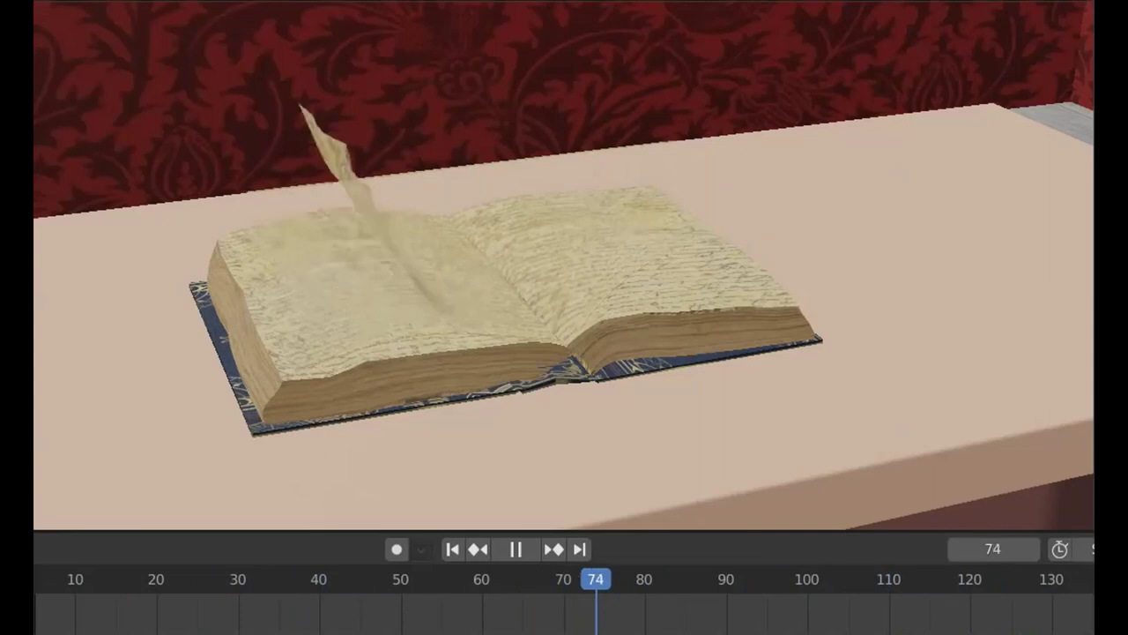
{"action": "key", "text": "shift+alt+z"}
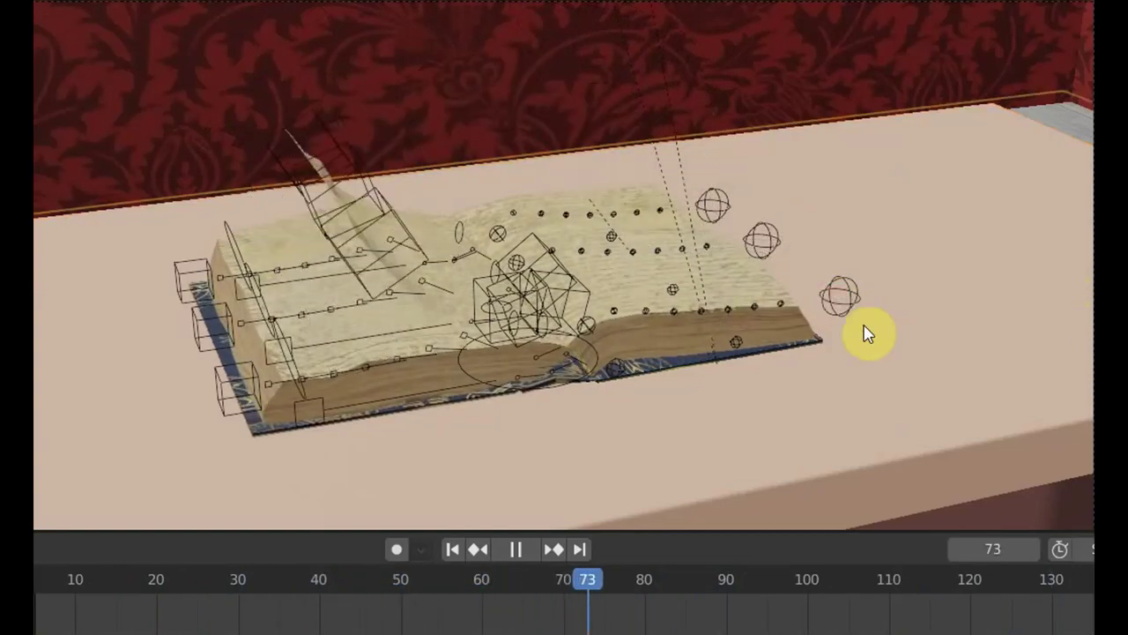
{"action": "key", "text": "a"}
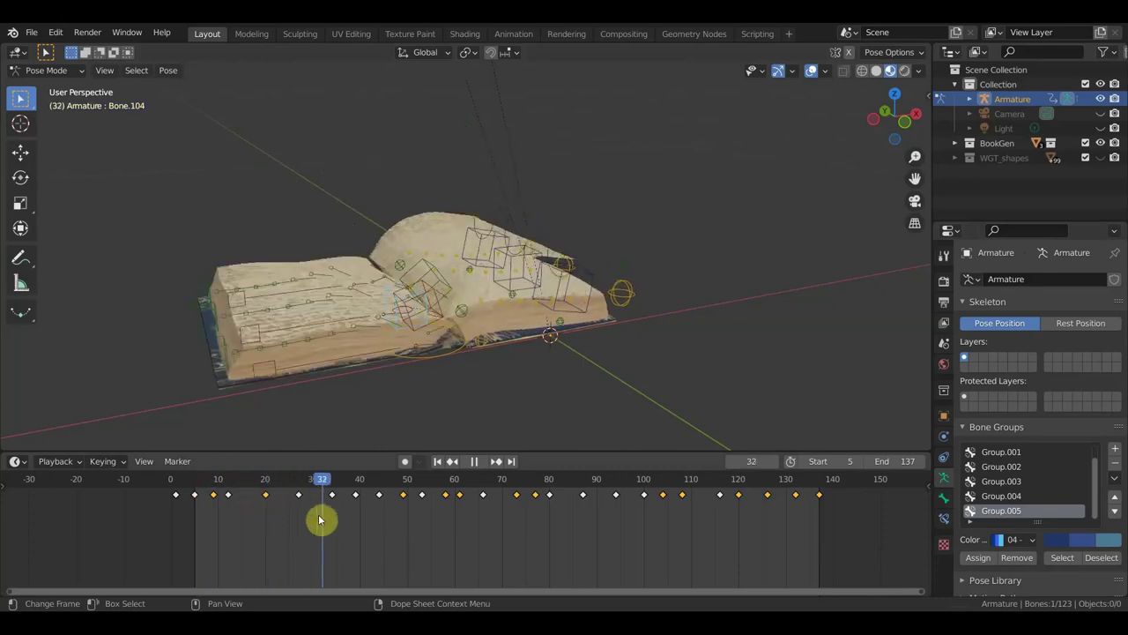
{"action": "mouse_move", "coordinate": [499, 539]}
{"action": "left_mouse_down"}
{"action": "mouse_move", "coordinate": [428, 537]}
{"action": "mouse_move", "coordinate": [486, 541]}
{"action": "left_mouse_up"}
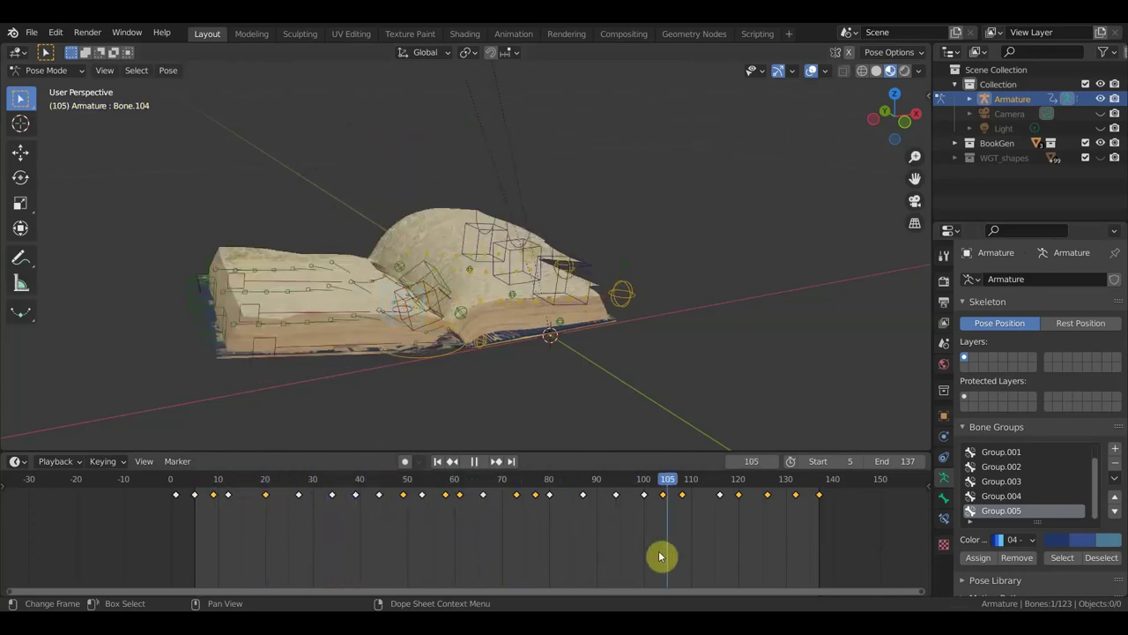
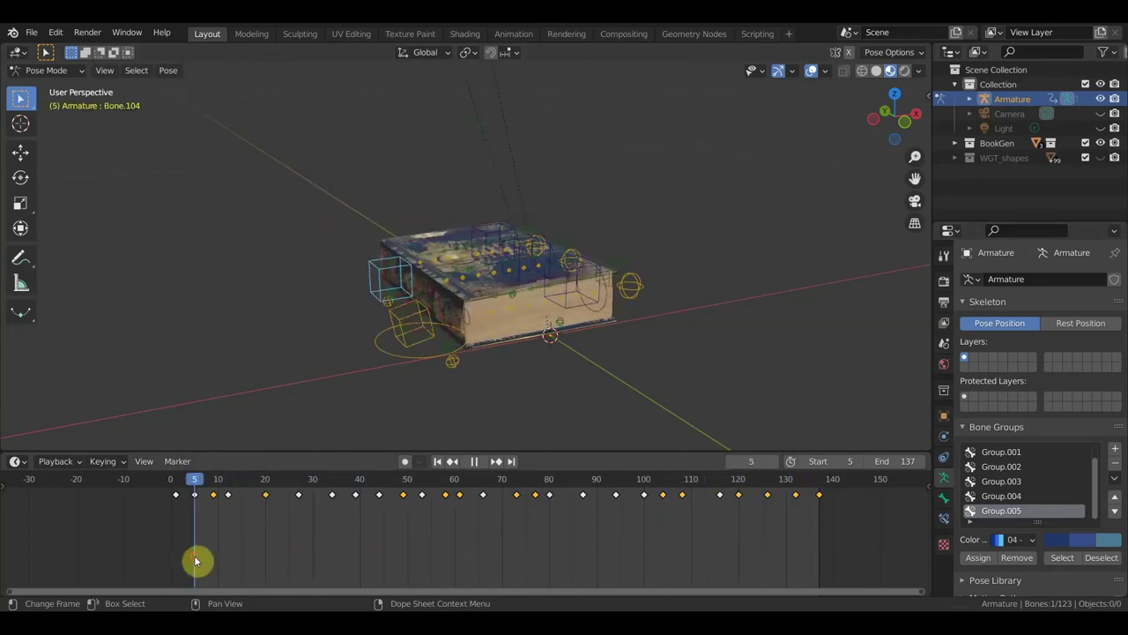
{"action": "key", "text": "Escape"}
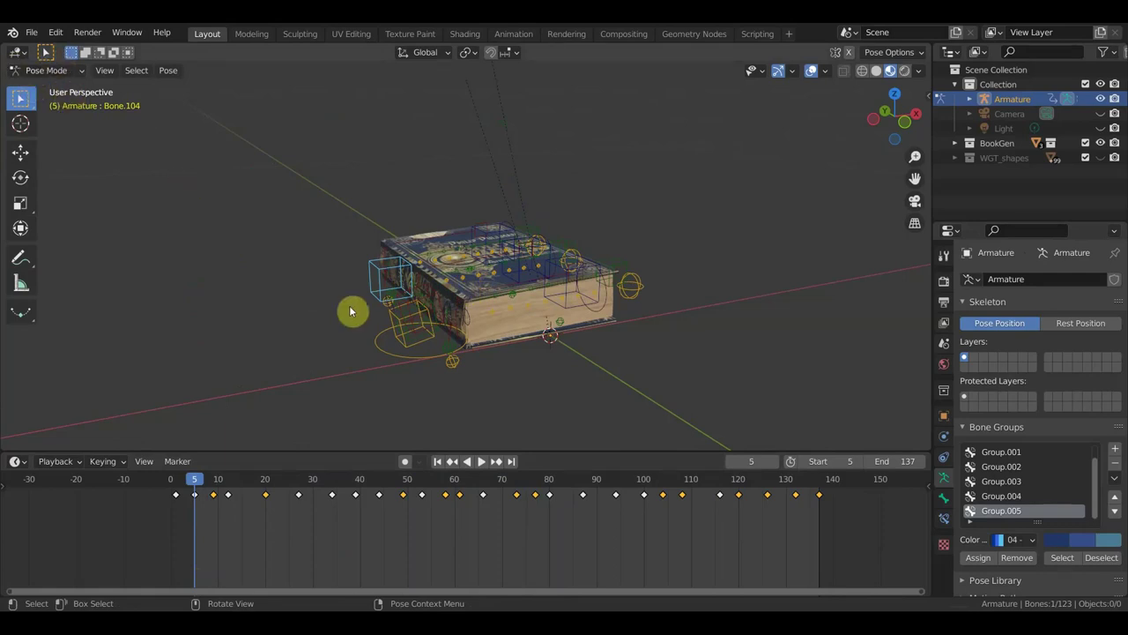
- Select all bones of the book armature and delete their keyframes at frame 1
{"action": "key", "text": "a"}
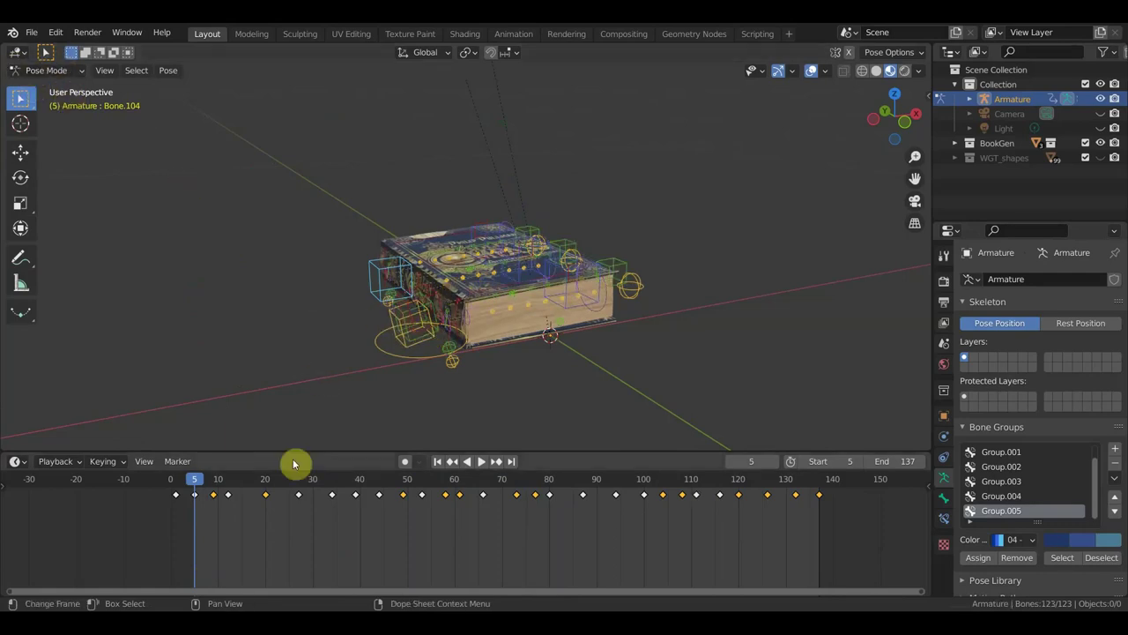
{"action": "left_click", "coordinate": [176, 480]}
{"action": "scroll", "coordinate": [449, 203], "scroll_direction": "down", "scroll_amount": 4}
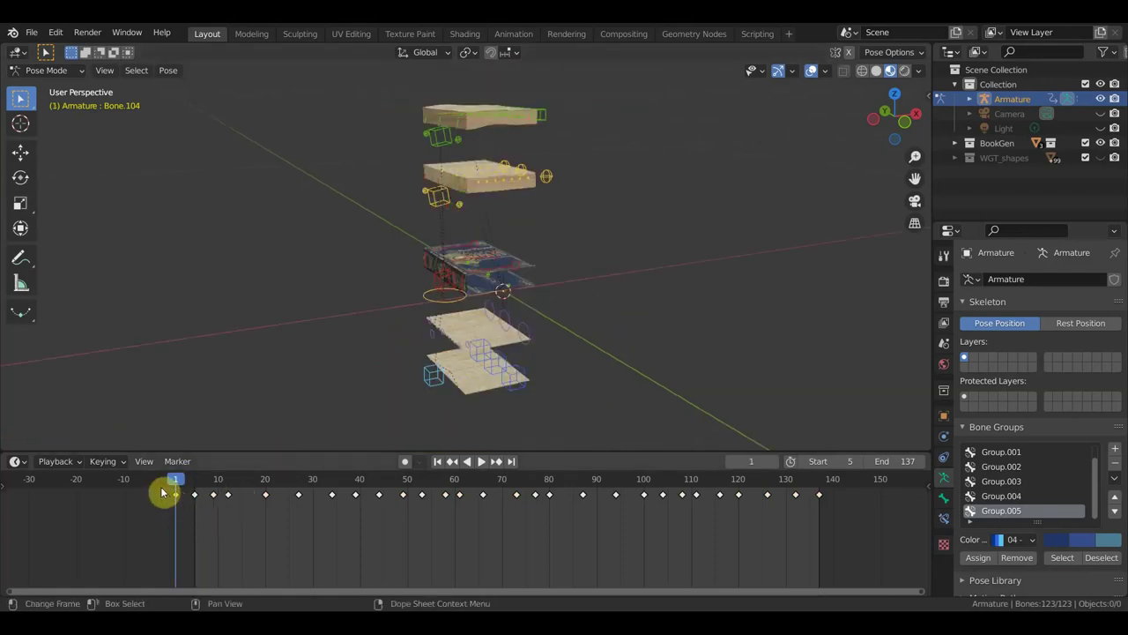
{"action": "key", "text": "alt+g"}
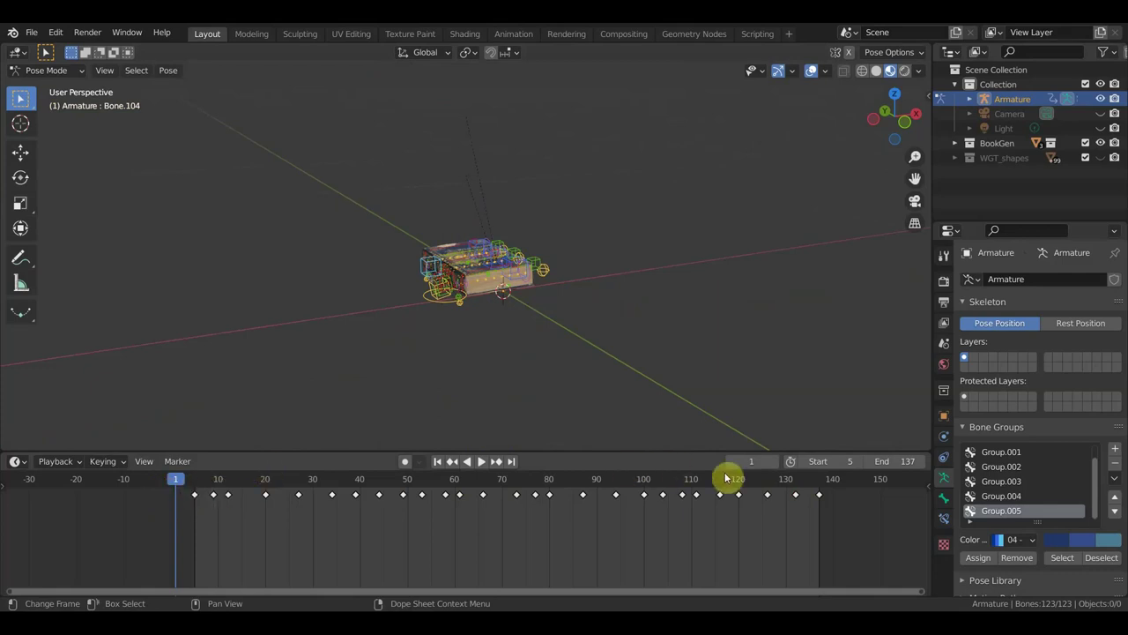
- Set the animation's start frame to 1
{"action": "left_click", "coordinate": [803, 461]}
{"action": "left_click", "coordinate": [804, 461]}
{"action": "left_click", "coordinate": [803, 461]}
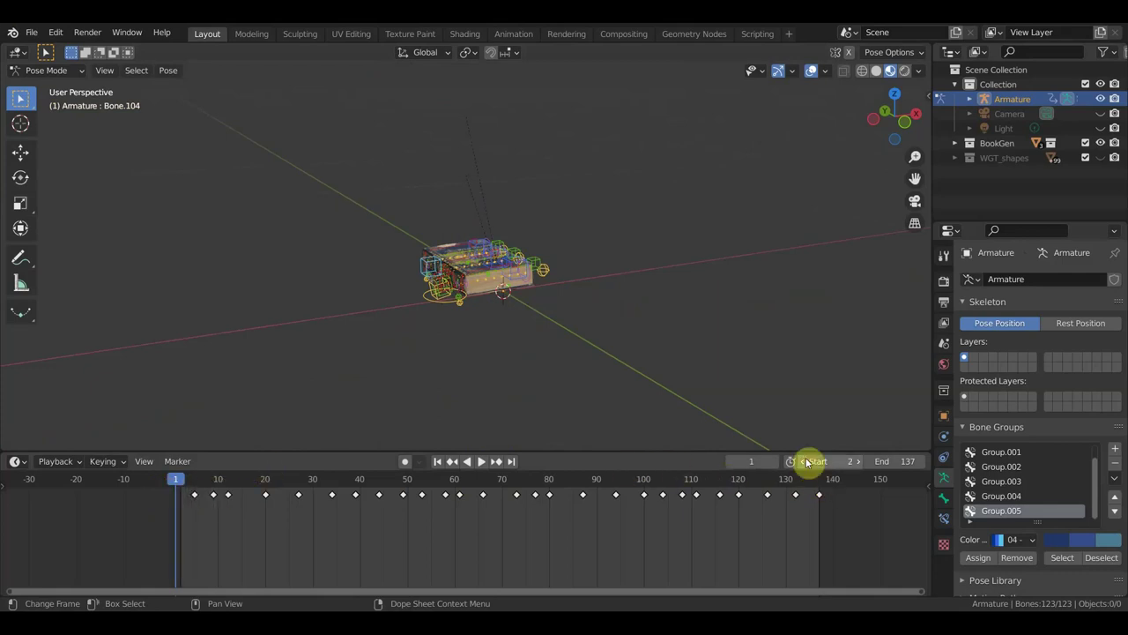
{"action": "left_click", "coordinate": [804, 460]}
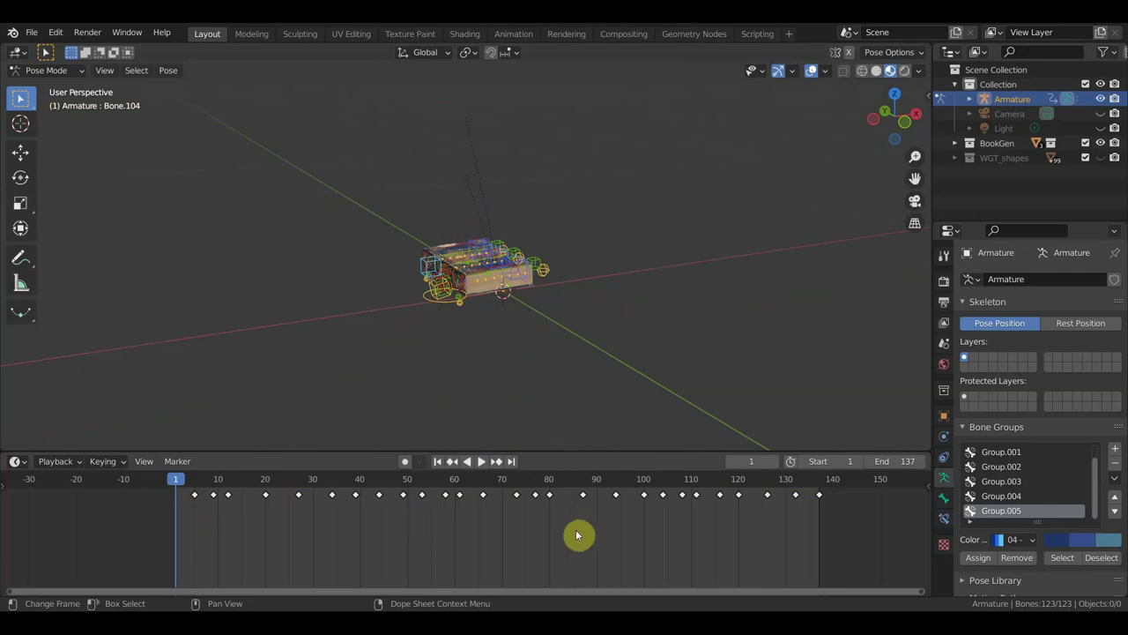
- Delete the Camera and Light objects from the scene
{"action": "scroll", "coordinate": [414, 405], "scroll_direction": "up", "scroll_amount": 5}
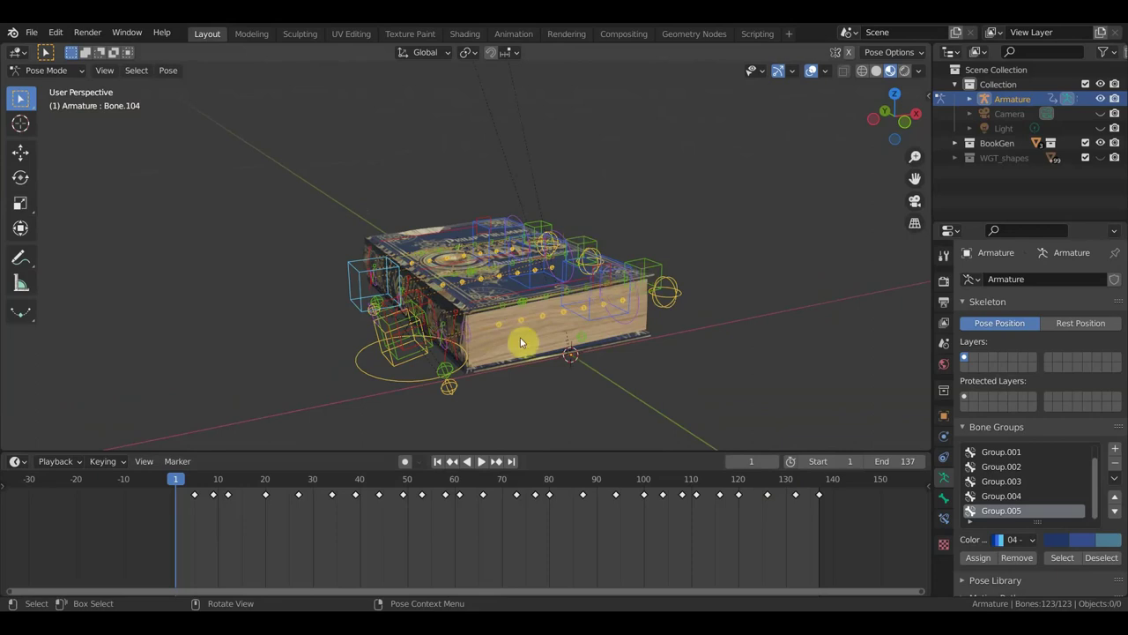
{"action": "left_click", "coordinate": [1014, 113]}
{"action": "left_click", "coordinate": [1007, 129], "text": "ctrl"}
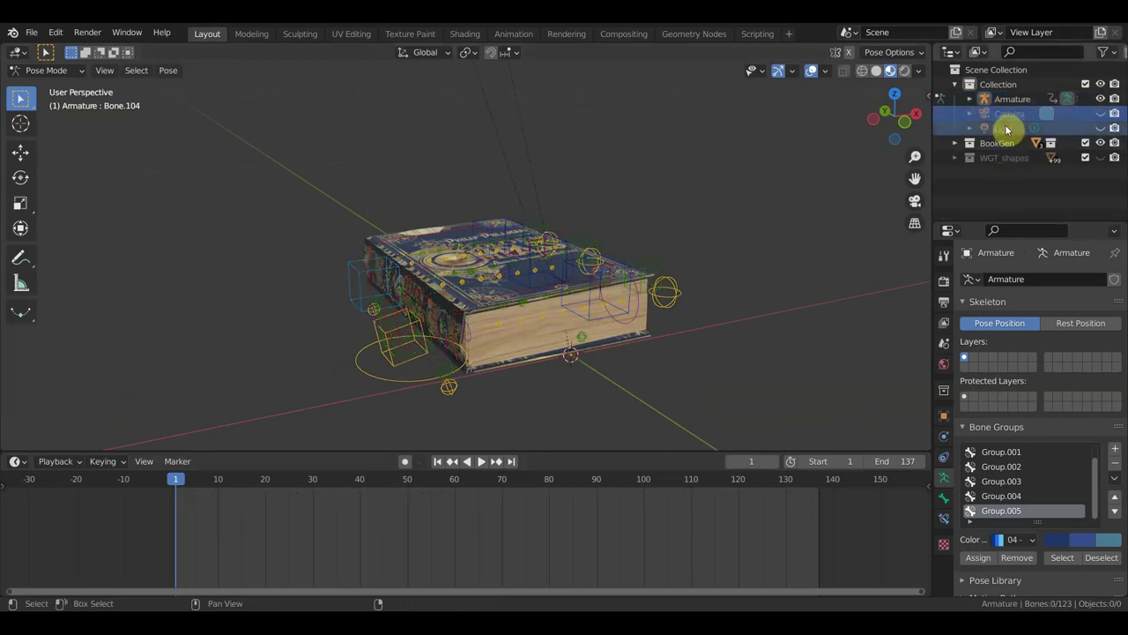
{"action": "key", "text": "x"}
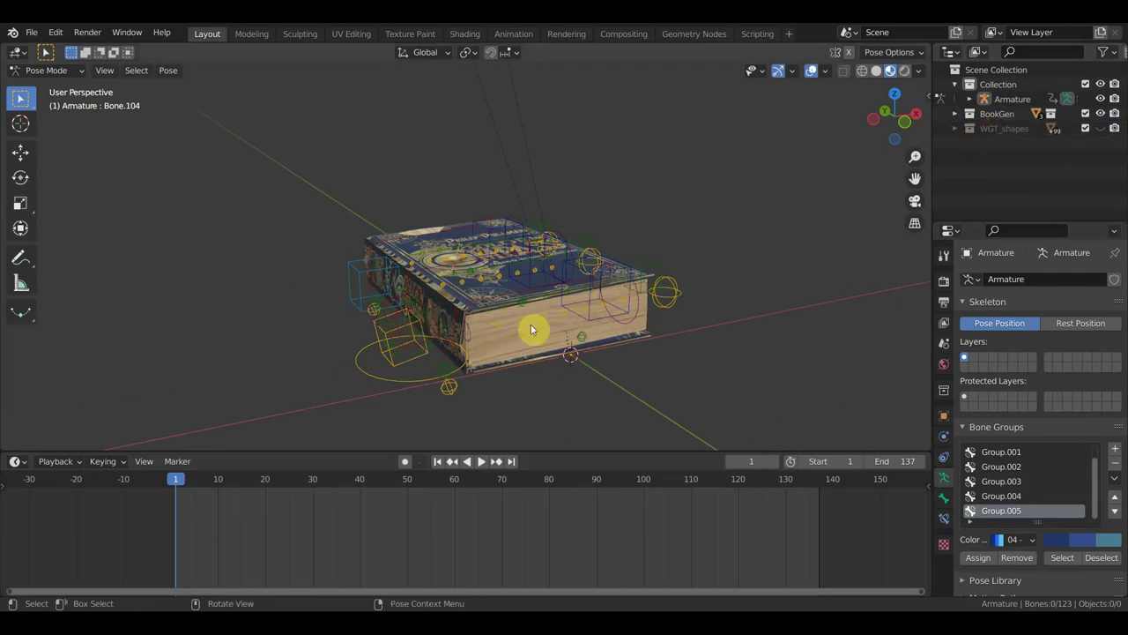
- Try to bake the action of all bones with Visual Keying, Overwrite Current Action and the bake data set to Object
{"action": "key", "text": "a"}
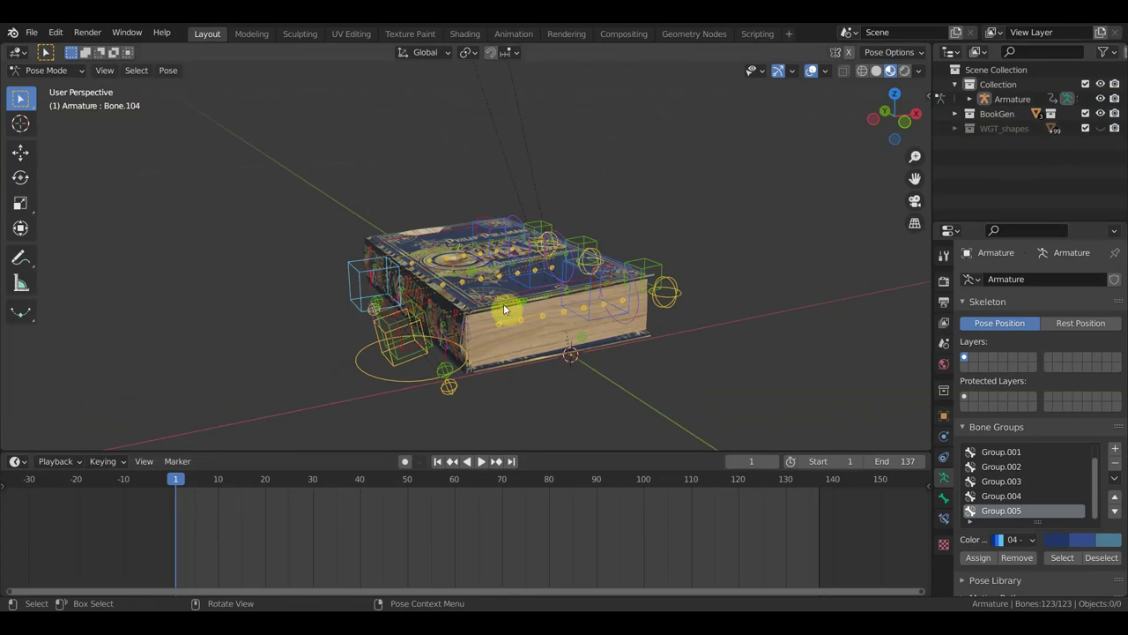
{"action": "left_click", "coordinate": [168, 70]}
{"action": "mouse_move", "coordinate": [204, 157]}
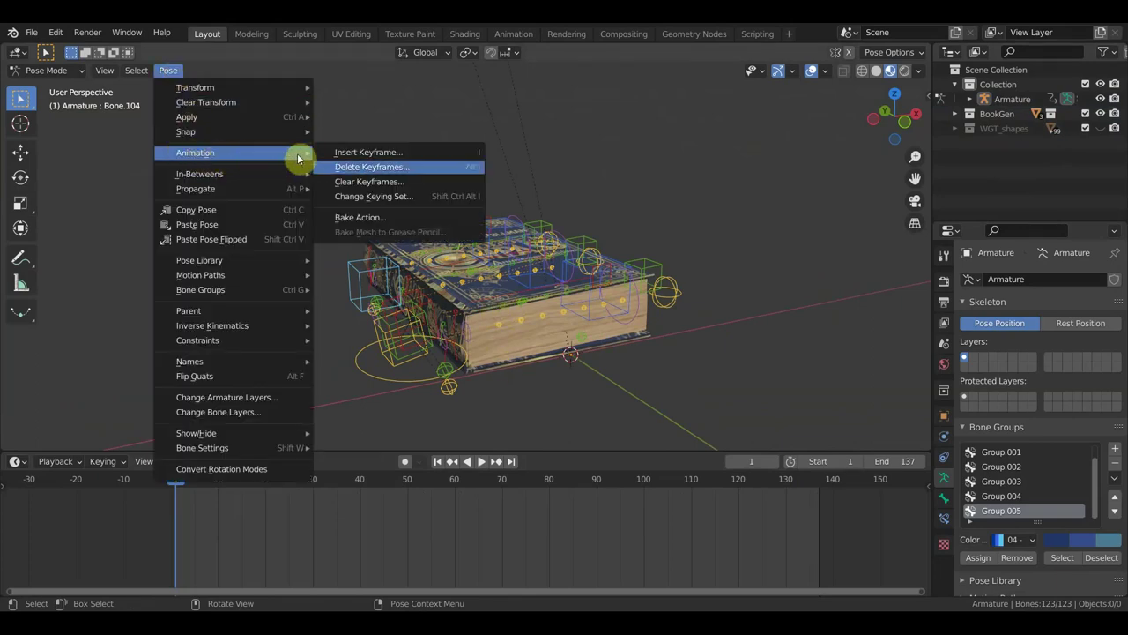
{"action": "left_click", "coordinate": [370, 218]}
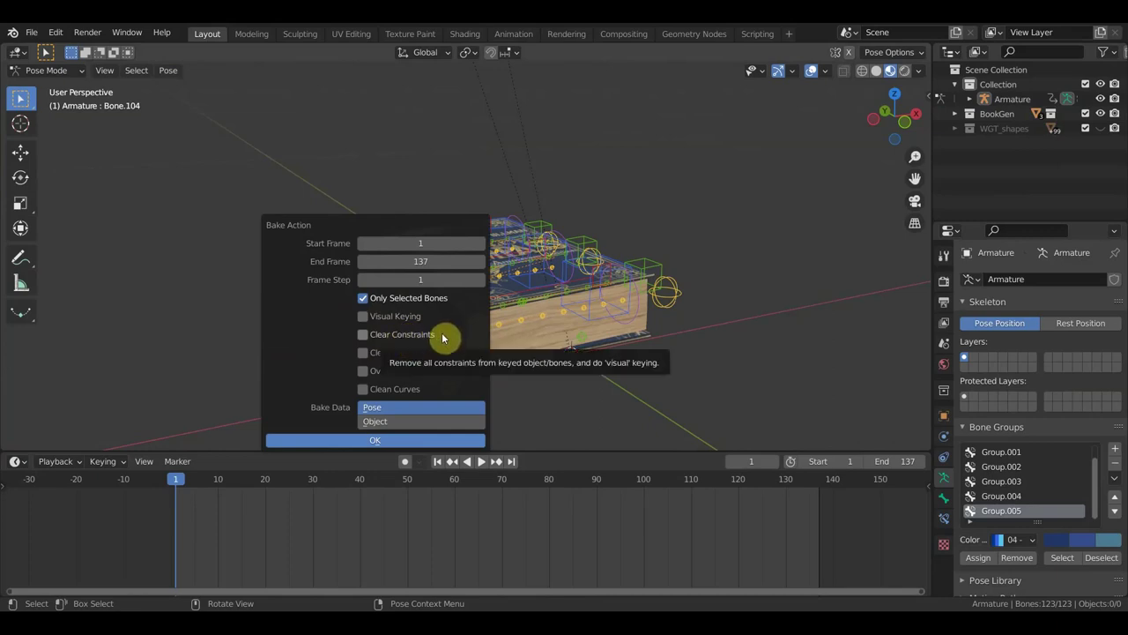
{"action": "left_click", "coordinate": [363, 317]}
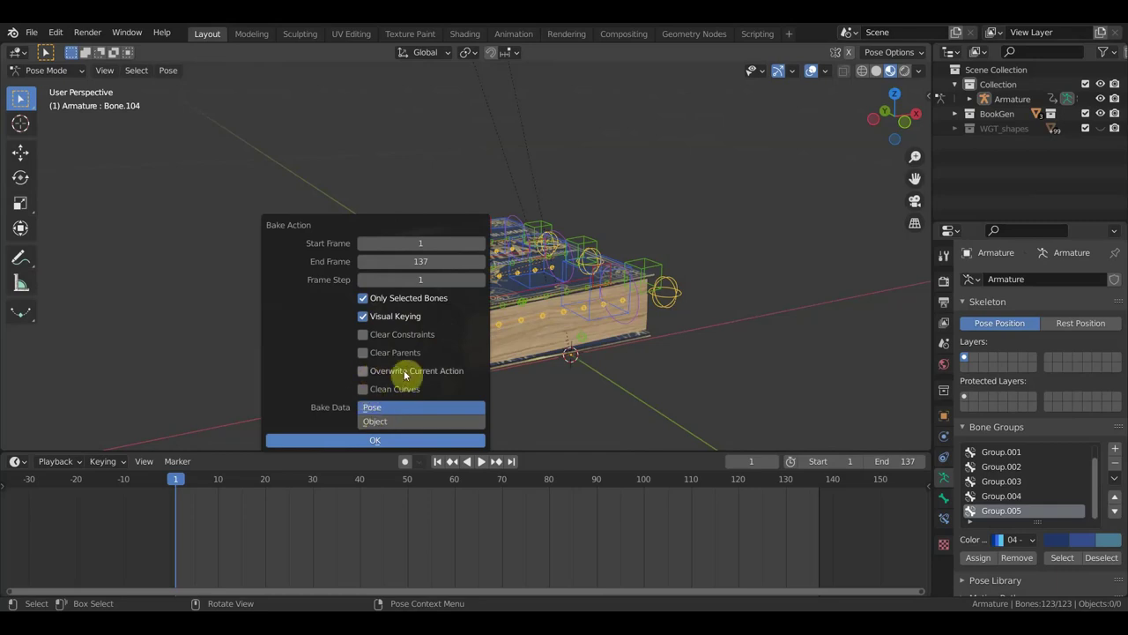
{"action": "left_click", "coordinate": [362, 377]}
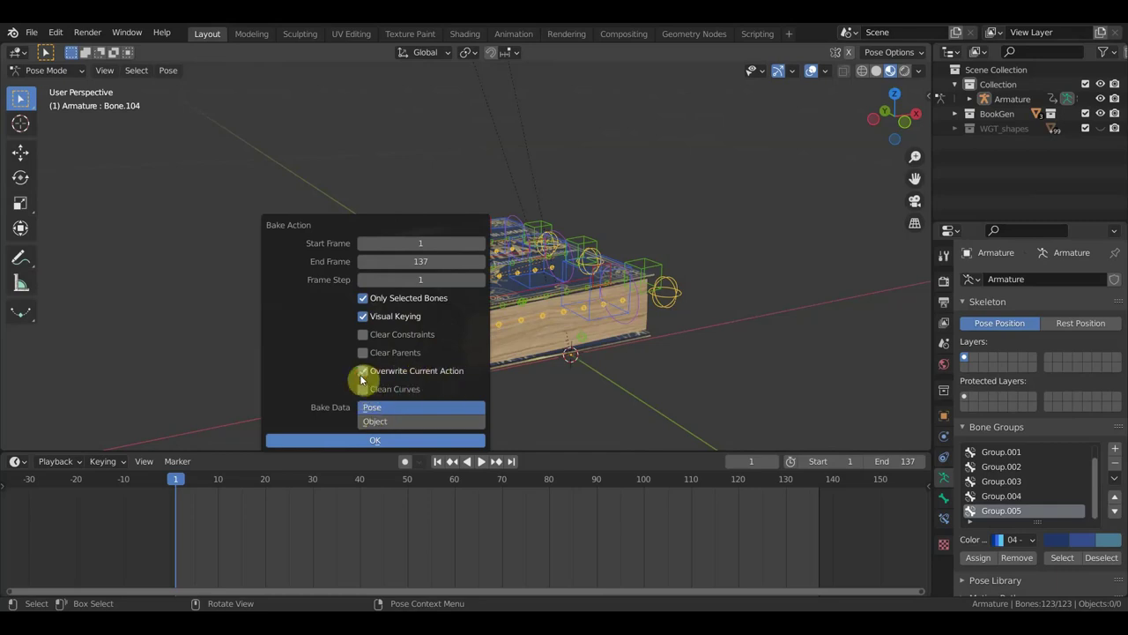
{"action": "left_click", "coordinate": [391, 422]}
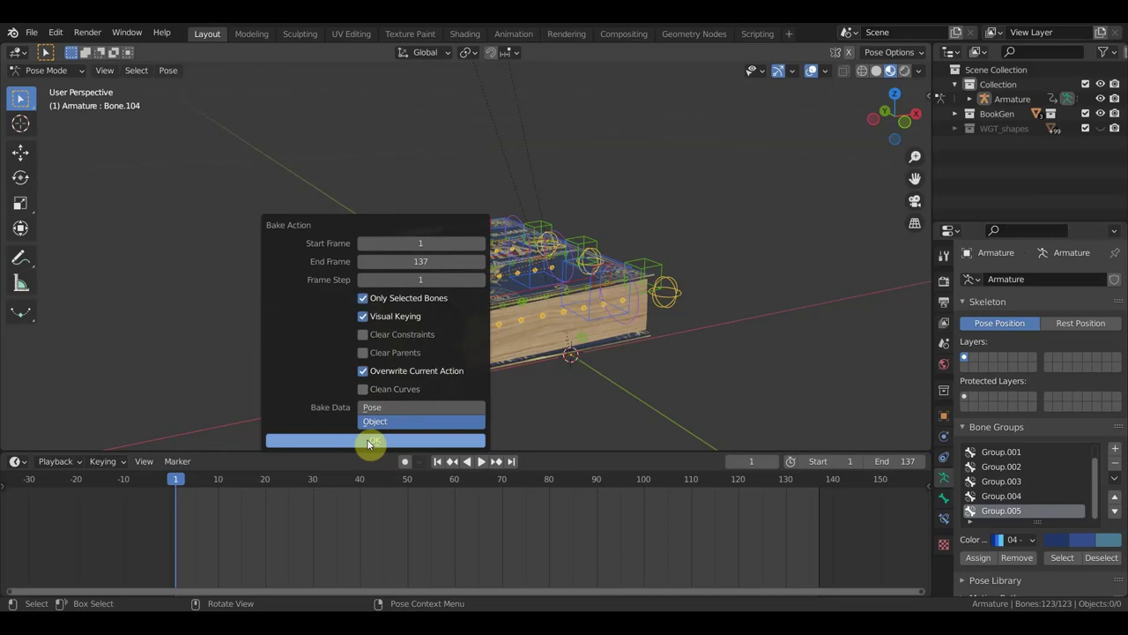
{"action": "left_click", "coordinate": [369, 441]}
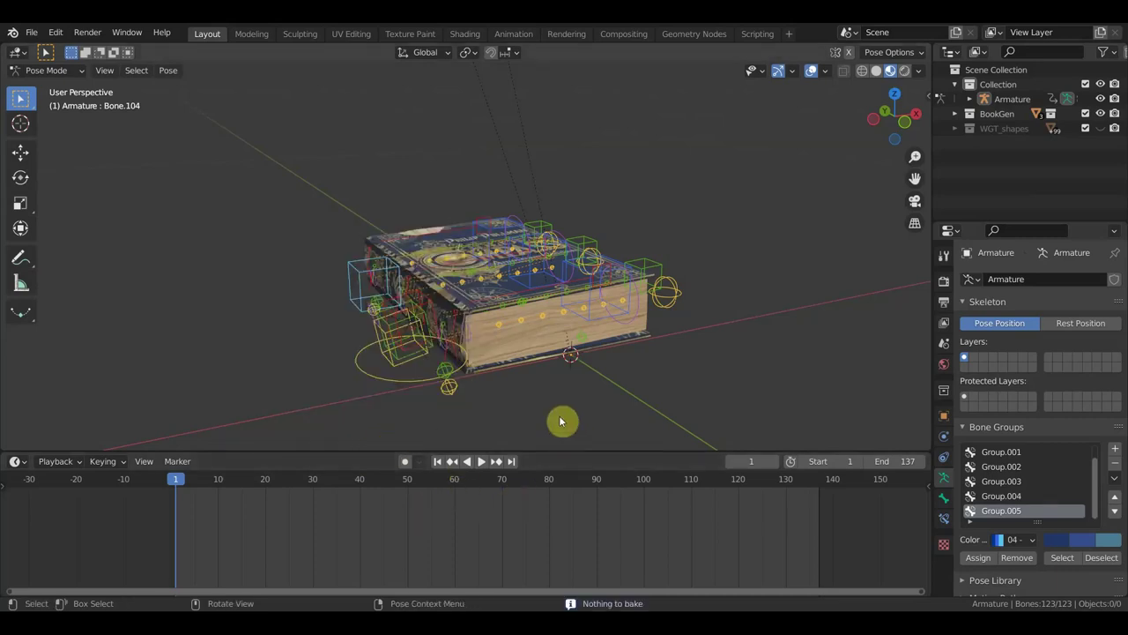
- Deselect all bones and undo the deletion of the Camera and Light
{"action": "middle_click_drag", "start_coordinate": [473, 547], "coordinate": [478, 593]}
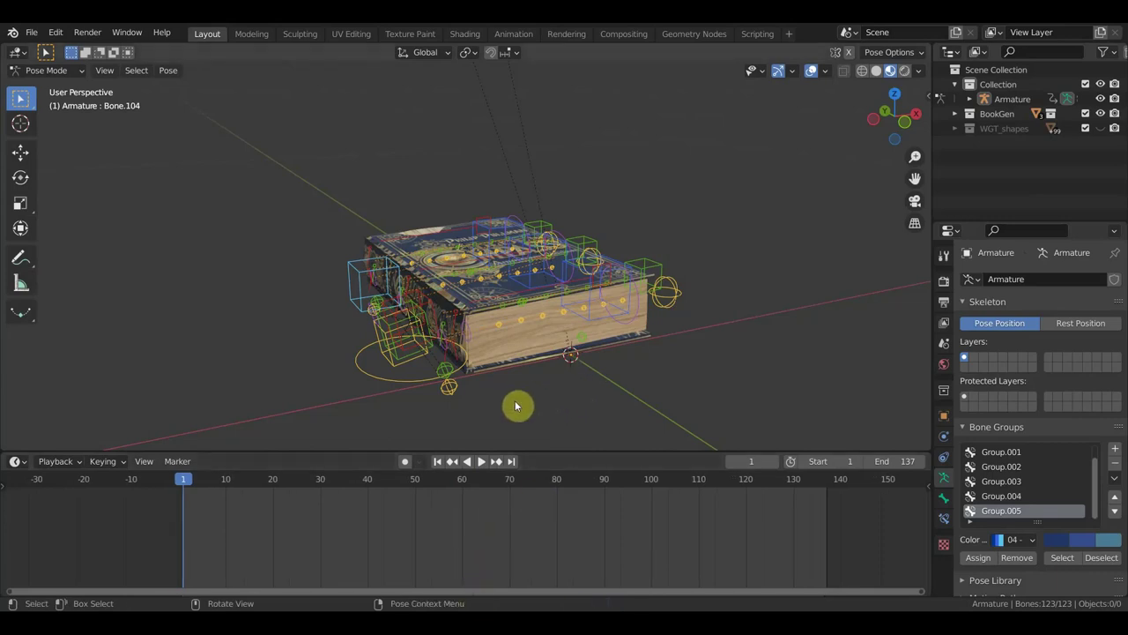
{"action": "key", "text": "alt+a"}
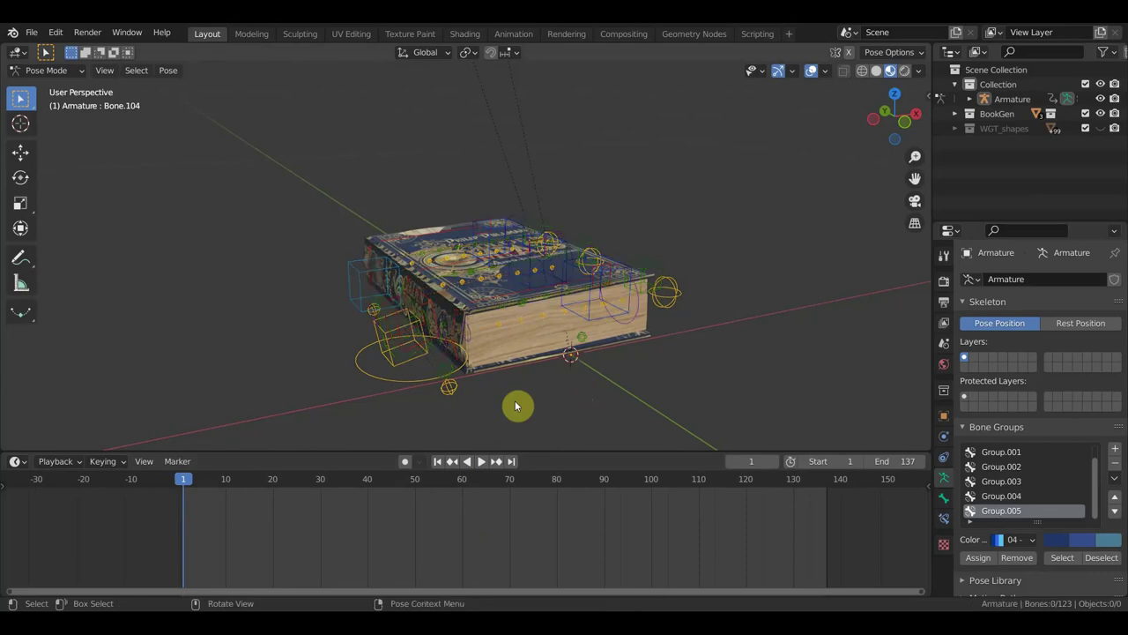
{"action": "key", "text": "ctrl+z"}
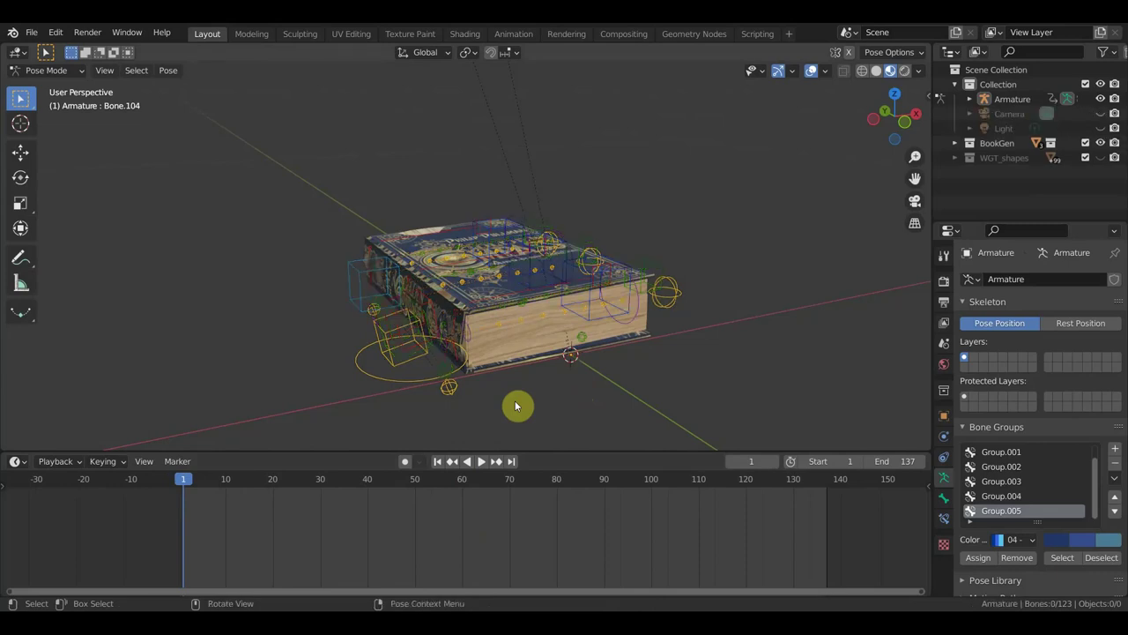
{"action": "right_click", "coordinate": [212, 479]}
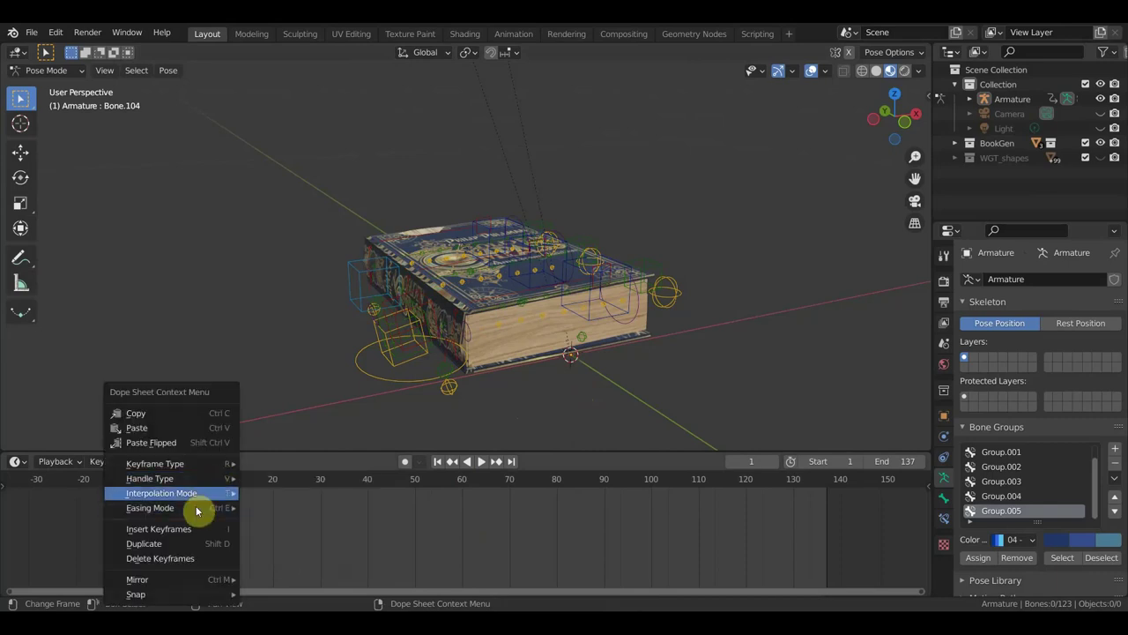
{"action": "mouse_move", "coordinate": [201, 480]}
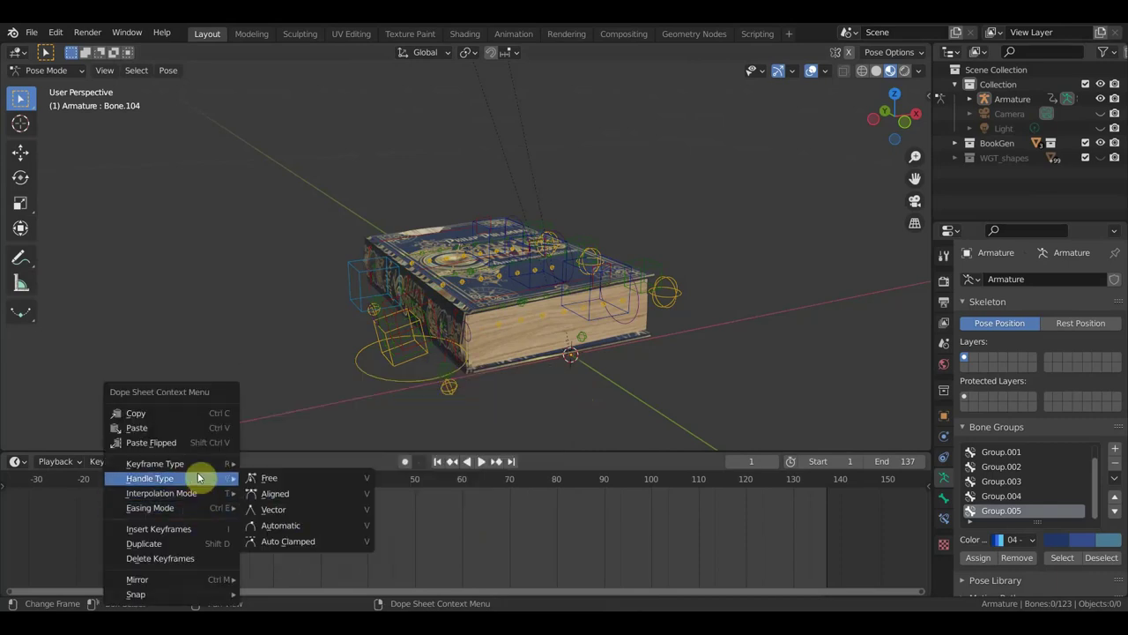
{"action": "mouse_move", "coordinate": [187, 512]}
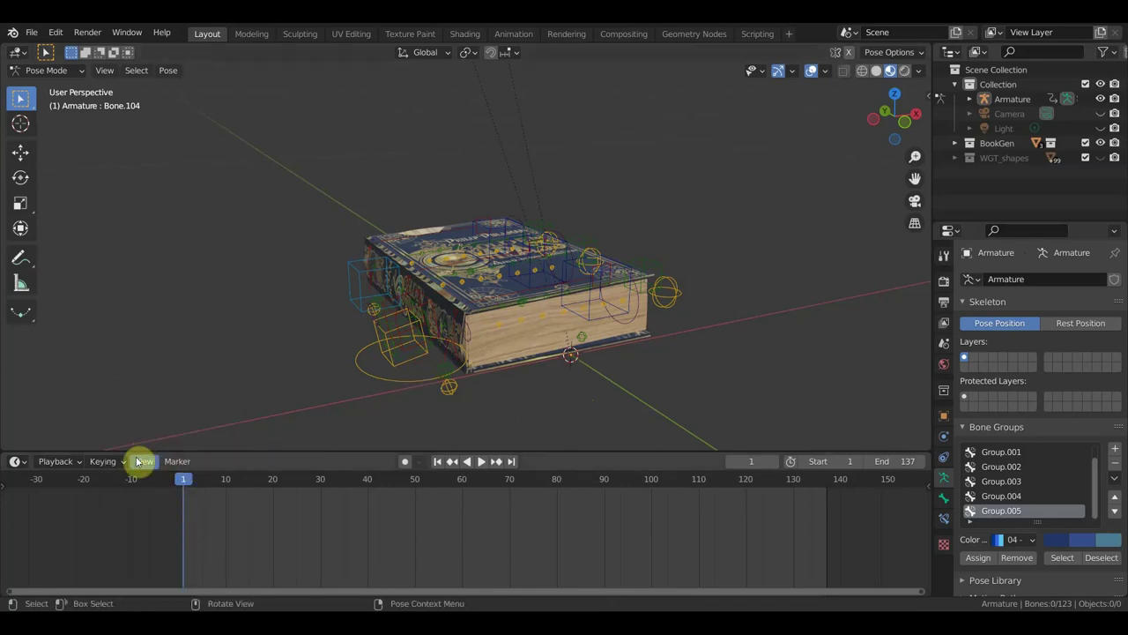
{"action": "left_click", "coordinate": [172, 462]}
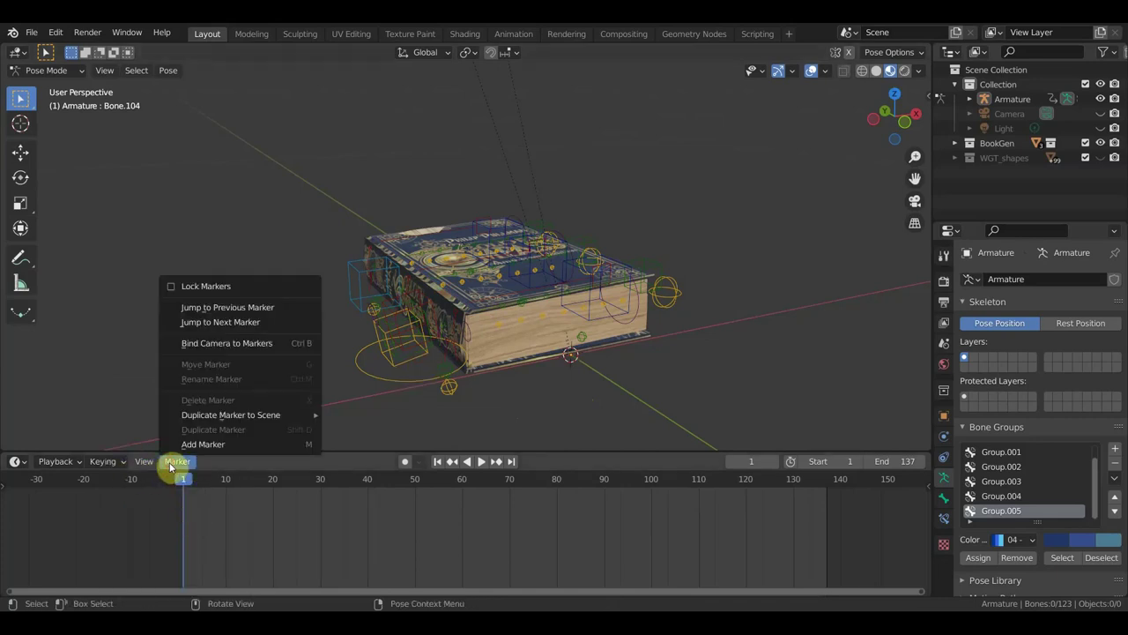
{"action": "mouse_move", "coordinate": [148, 462]}
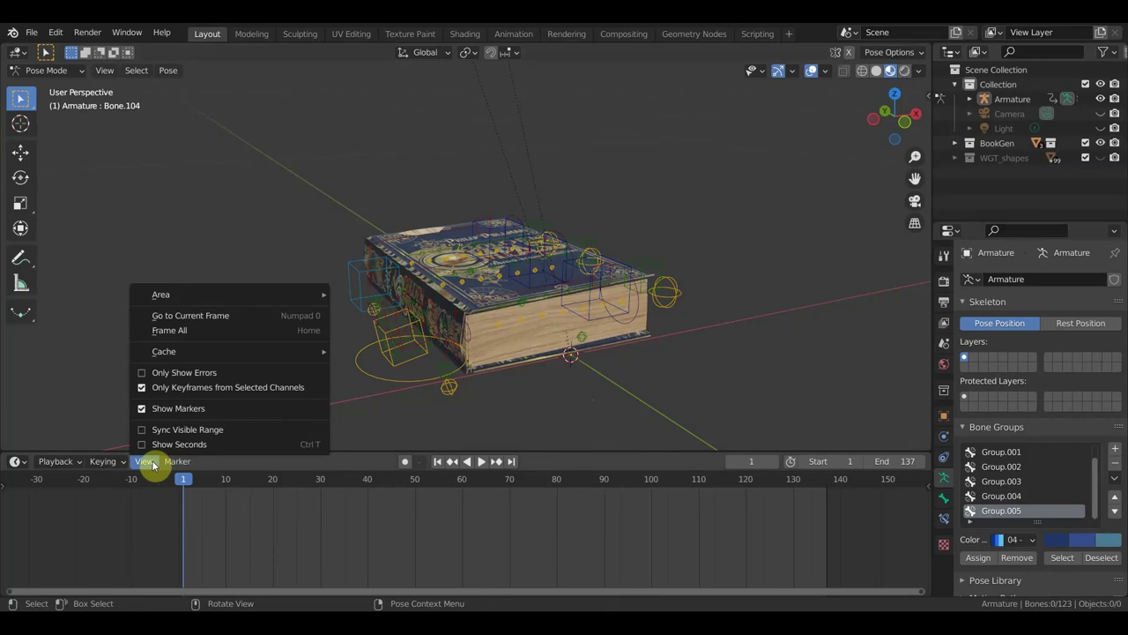
{"action": "left_click", "coordinate": [185, 316]}
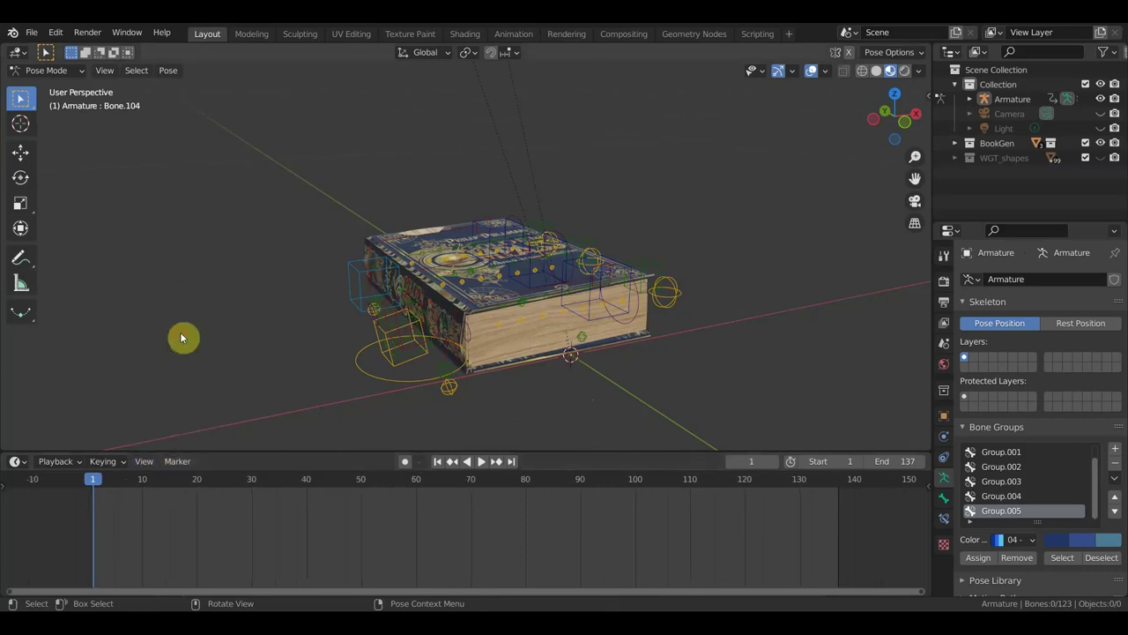
- Bake the action of all the armature's bones with Visual Keying, Overwrite Current Action and the bake data set to Object
{"action": "left_click", "coordinate": [400, 360]}
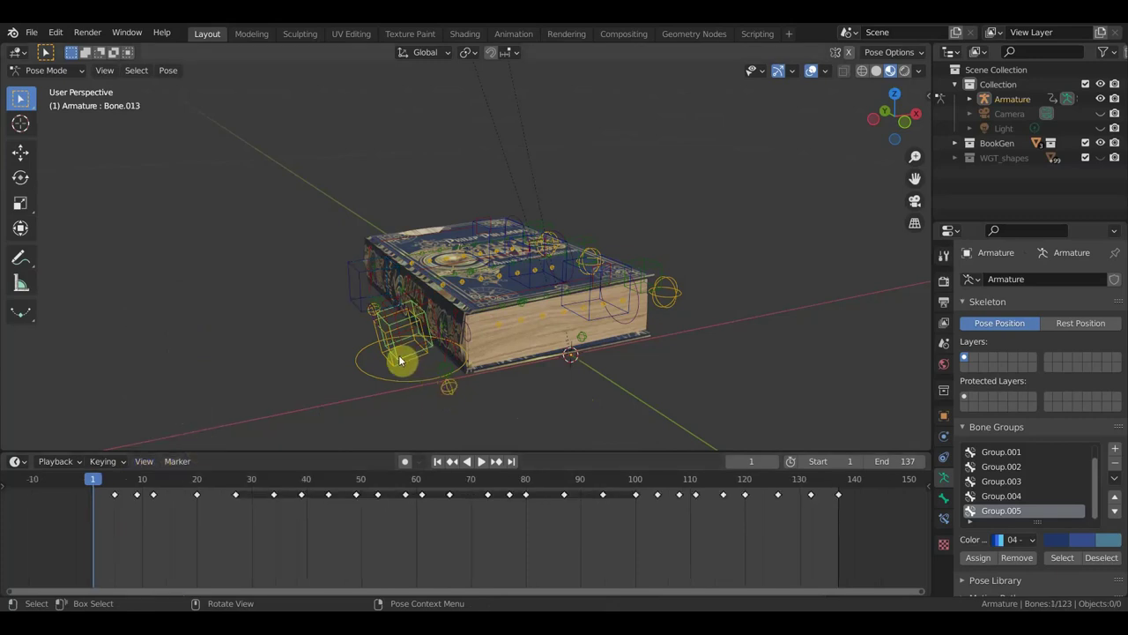
{"action": "key", "text": "a"}
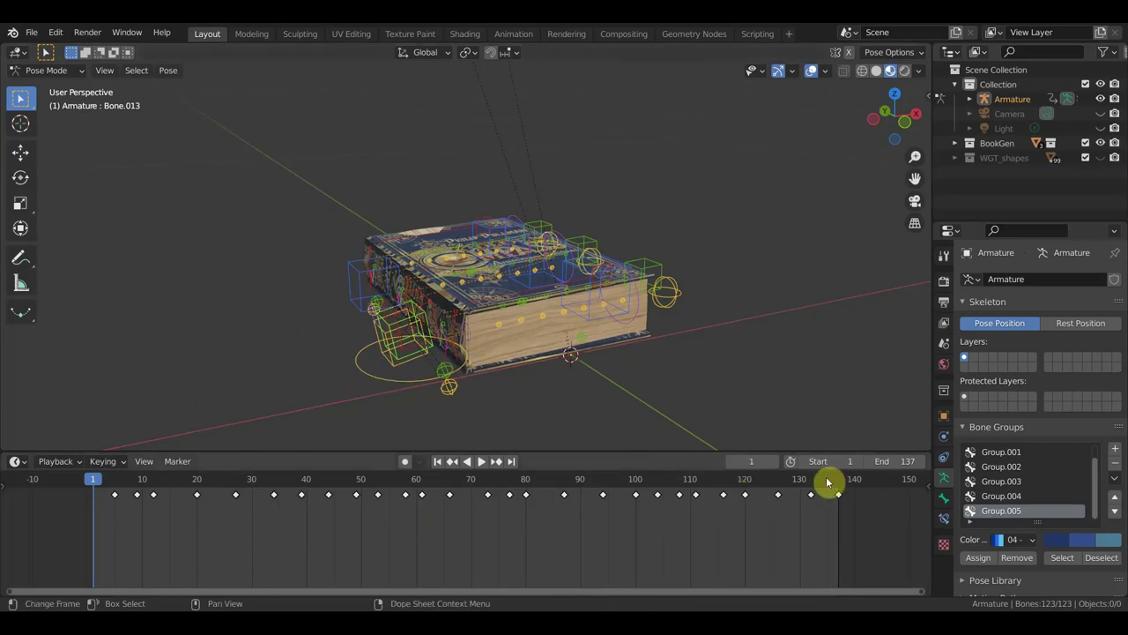
{"action": "left_click", "coordinate": [169, 72]}
{"action": "mouse_move", "coordinate": [202, 154]}
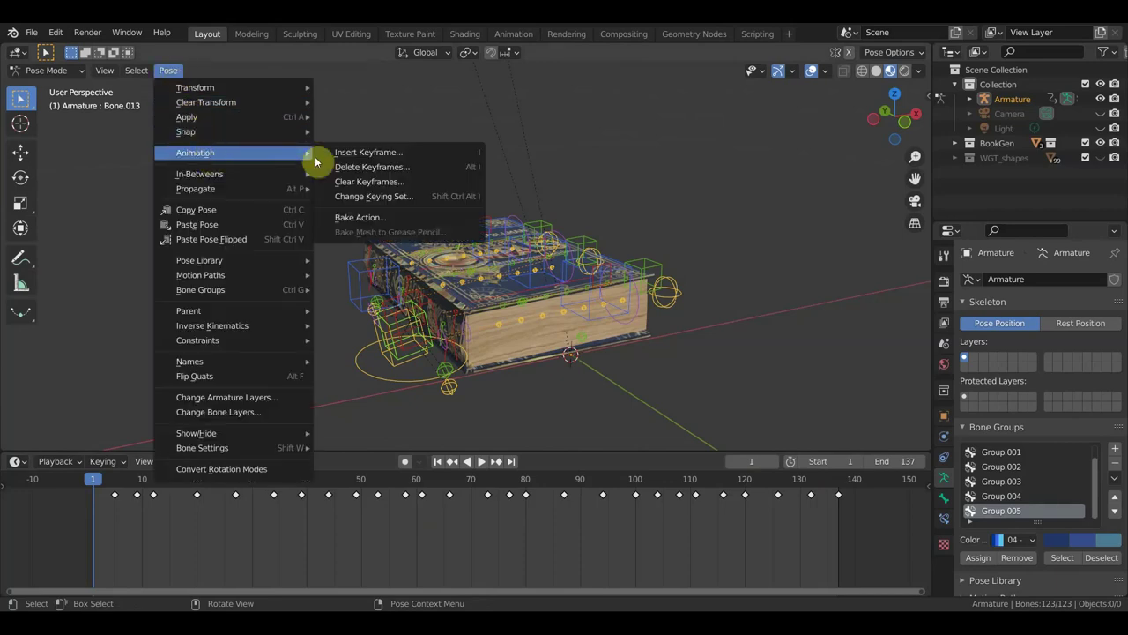
{"action": "left_click", "coordinate": [375, 217]}
{"action": "left_click", "coordinate": [364, 319]}
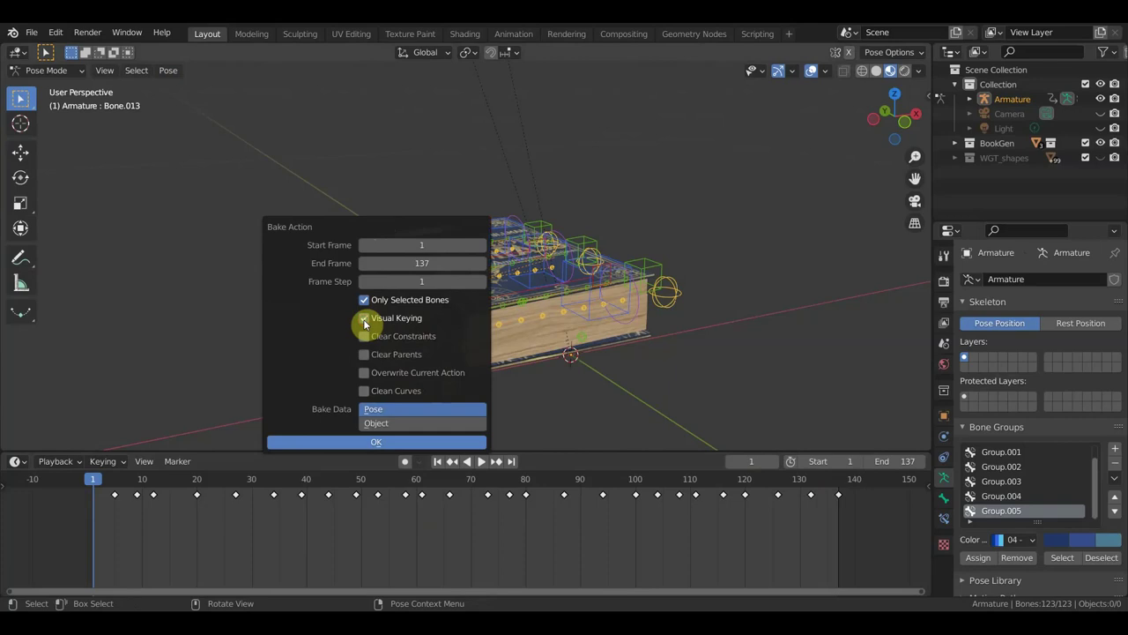
{"action": "left_click", "coordinate": [364, 371]}
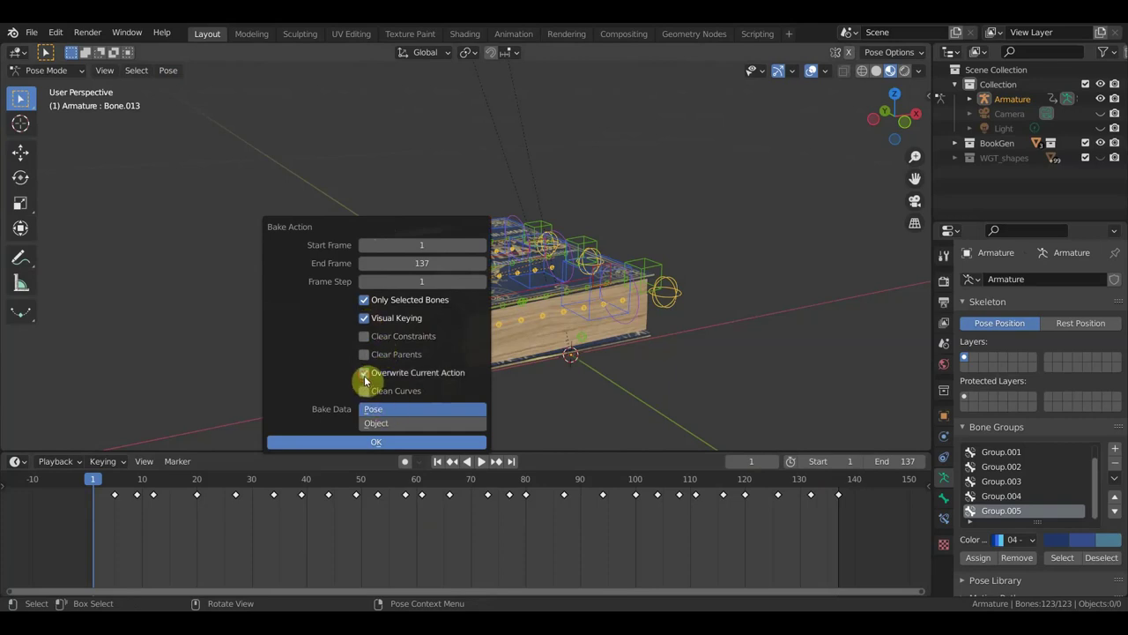
{"action": "left_click", "coordinate": [388, 423]}
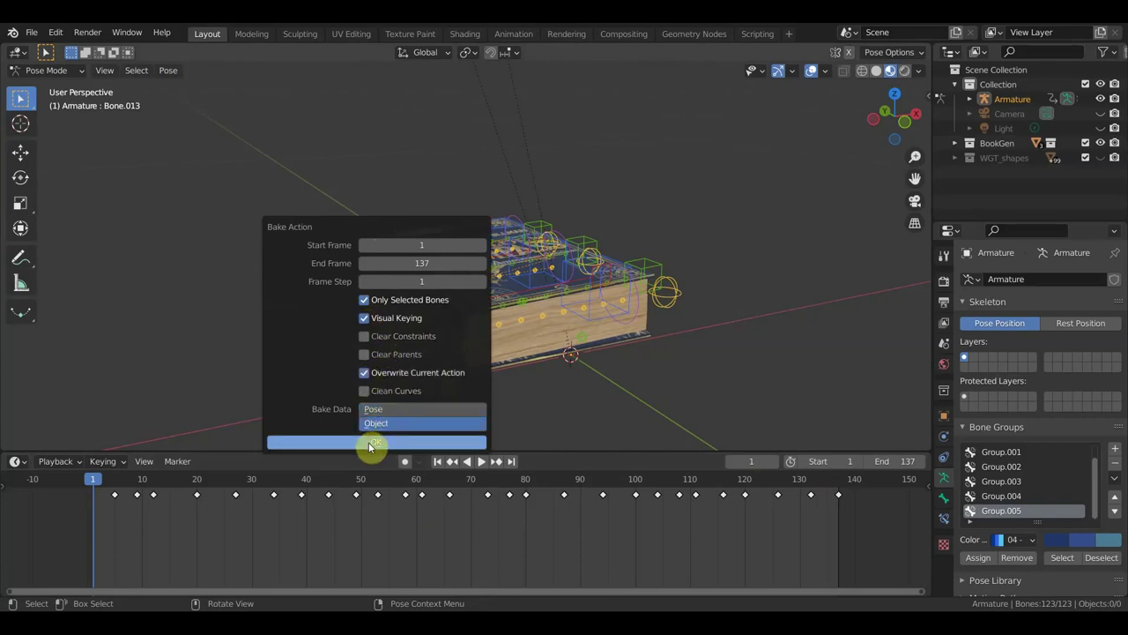
{"action": "left_click", "coordinate": [380, 442]}
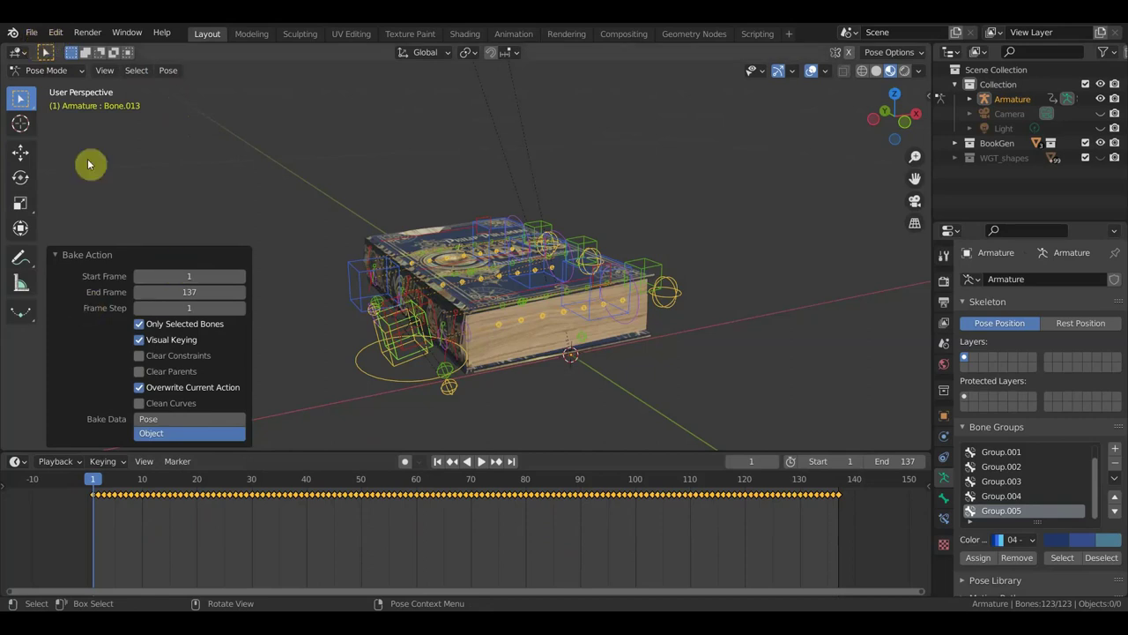
- Export the baked book scene as the FBX file книга1.fbx to the Desktop
{"action": "left_click", "coordinate": [31, 33]}
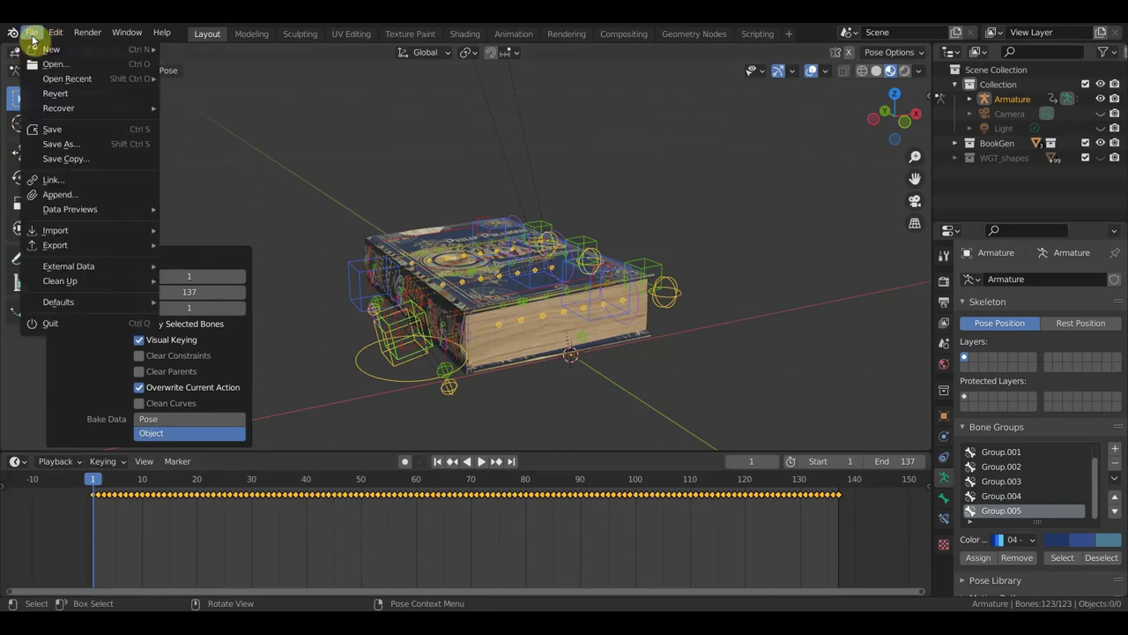
{"action": "mouse_move", "coordinate": [87, 244]}
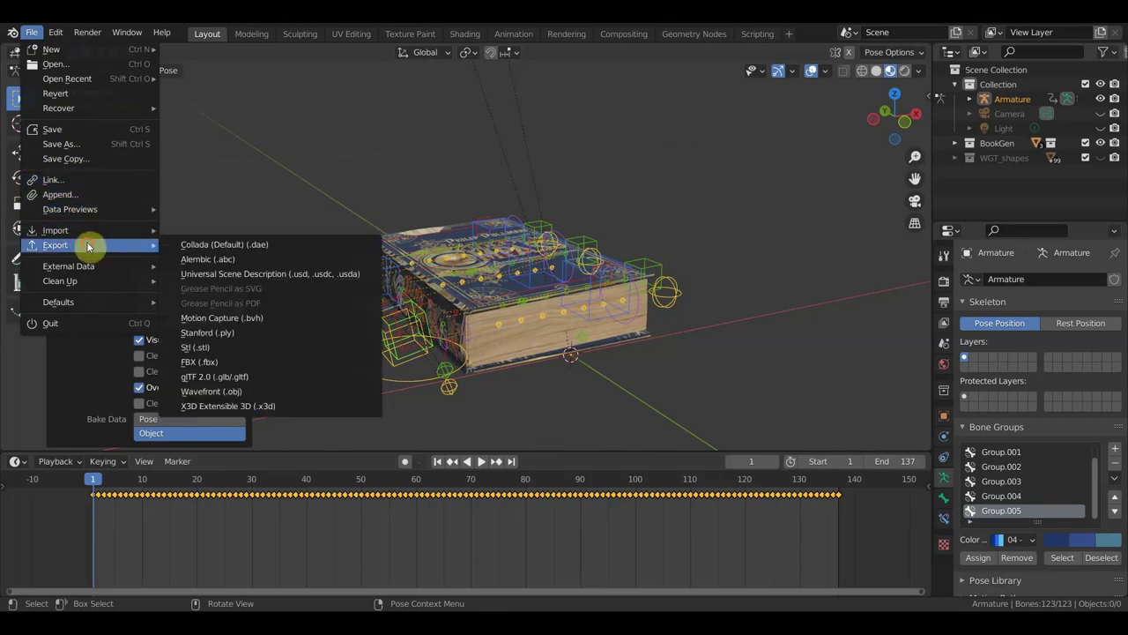
{"action": "left_click", "coordinate": [211, 361]}
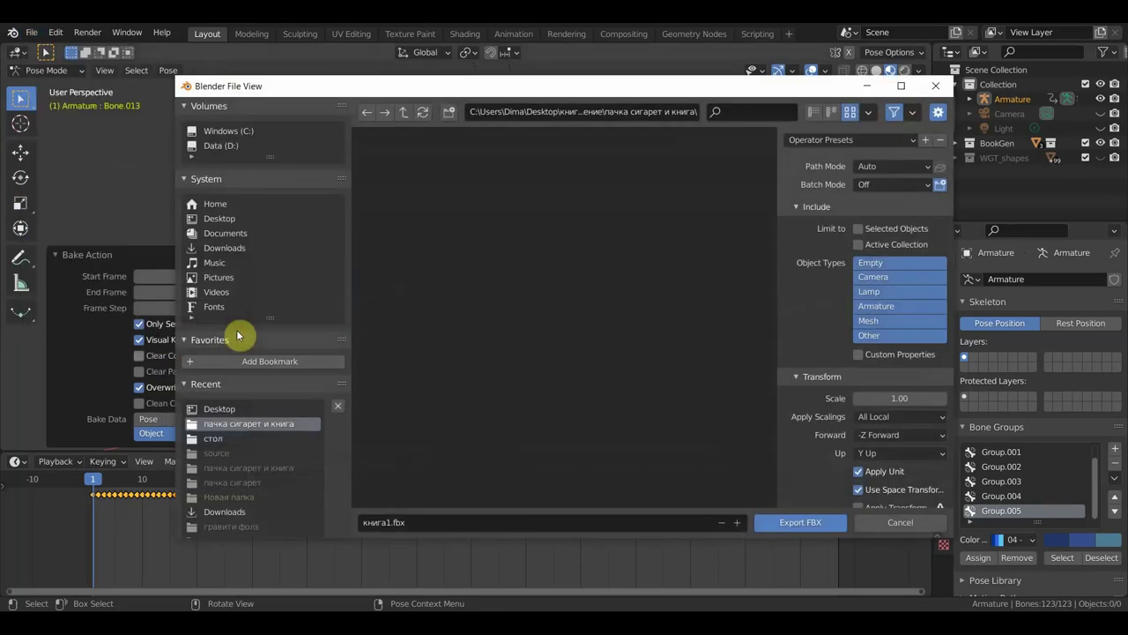
{"action": "left_click", "coordinate": [231, 219]}
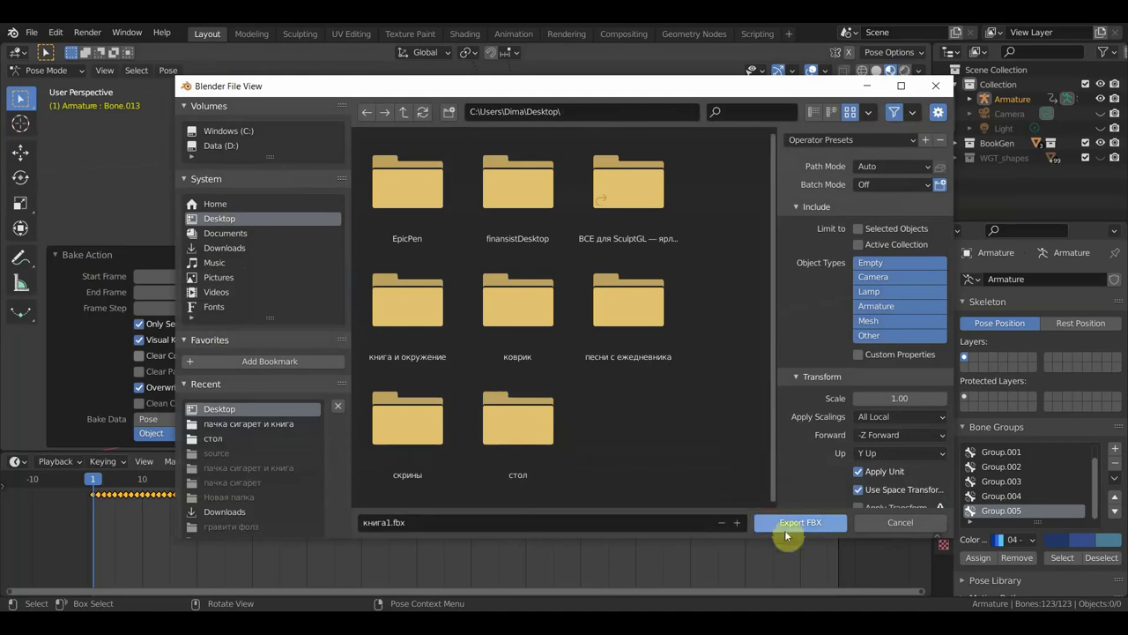
{"action": "left_click", "coordinate": [786, 529]}
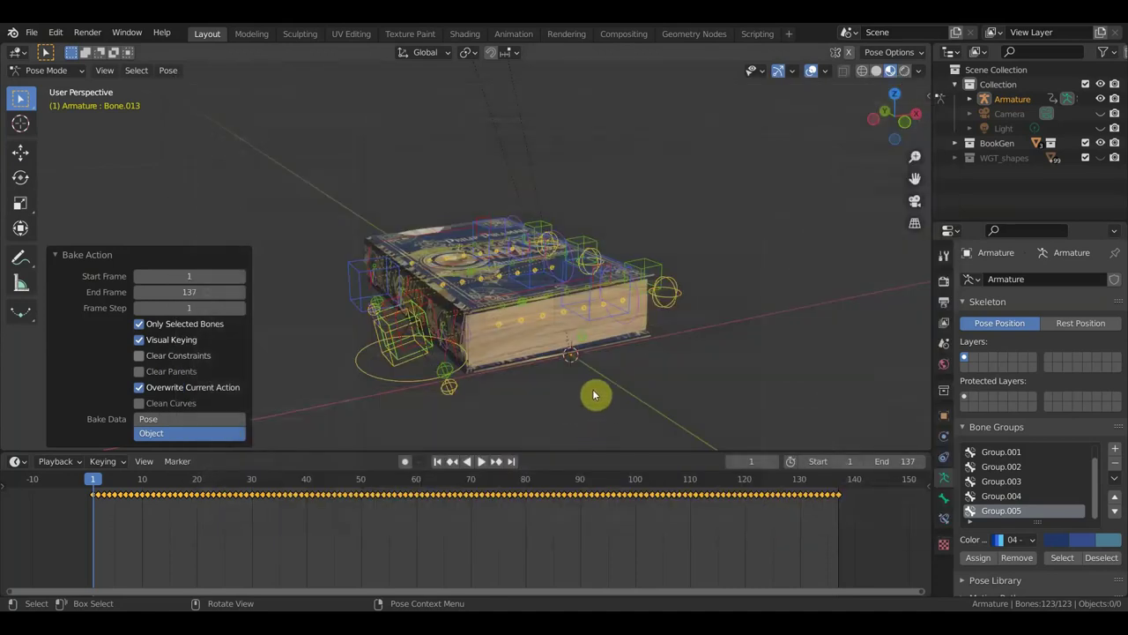
- Deselect all bones and switch the armature from Pose Mode to Object Mode
{"action": "scroll", "coordinate": [593, 395], "scroll_direction": "down", "scroll_amount": 4}
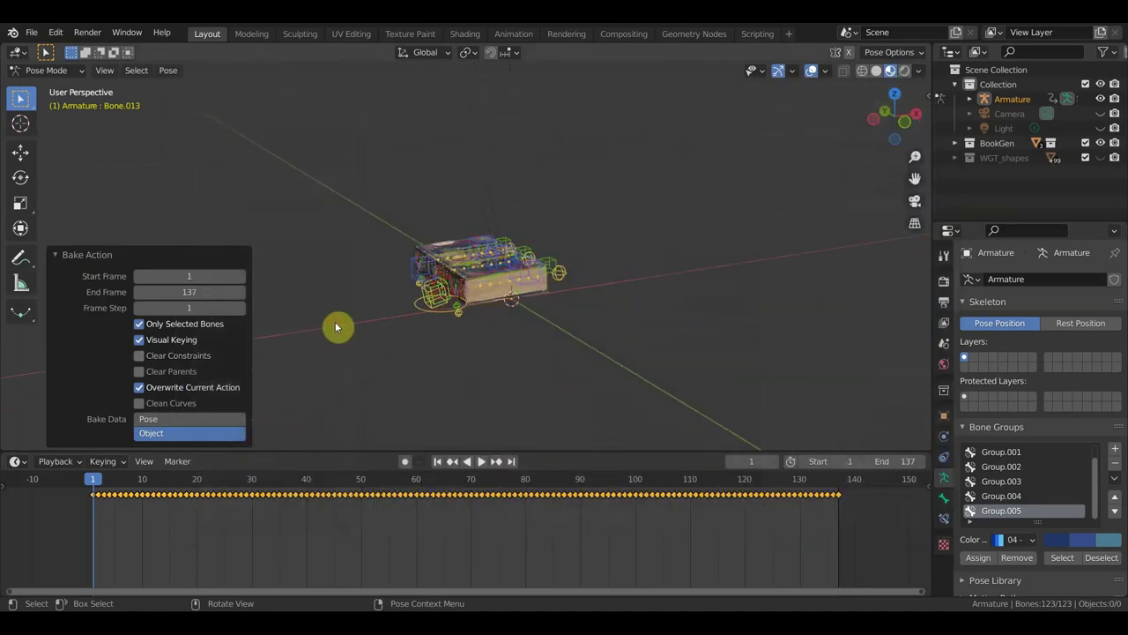
{"action": "left_click", "coordinate": [314, 315]}
{"action": "left_click", "coordinate": [46, 70]}
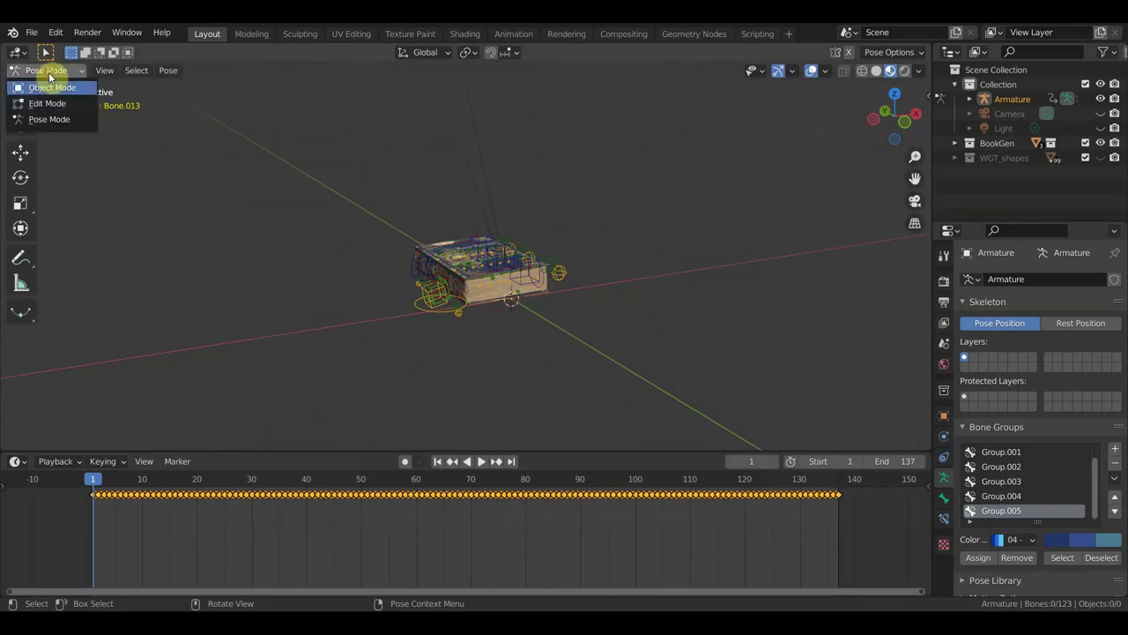
{"action": "left_click", "coordinate": [44, 85]}
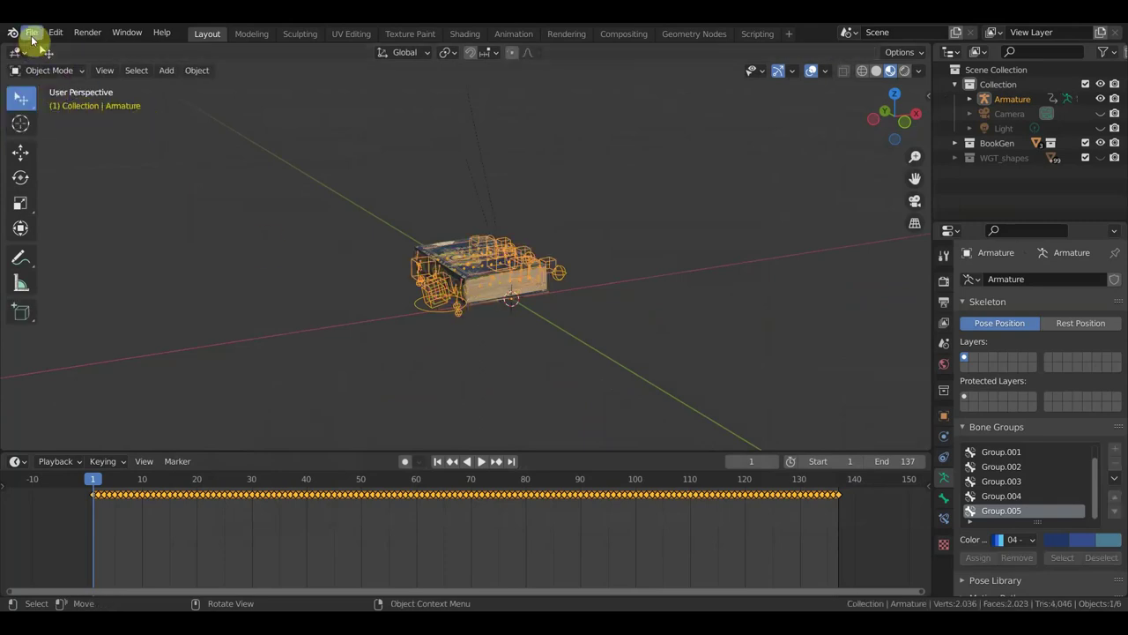
- Start a new General file
{"action": "left_click", "coordinate": [32, 33]}
{"action": "mouse_move", "coordinate": [59, 48]}
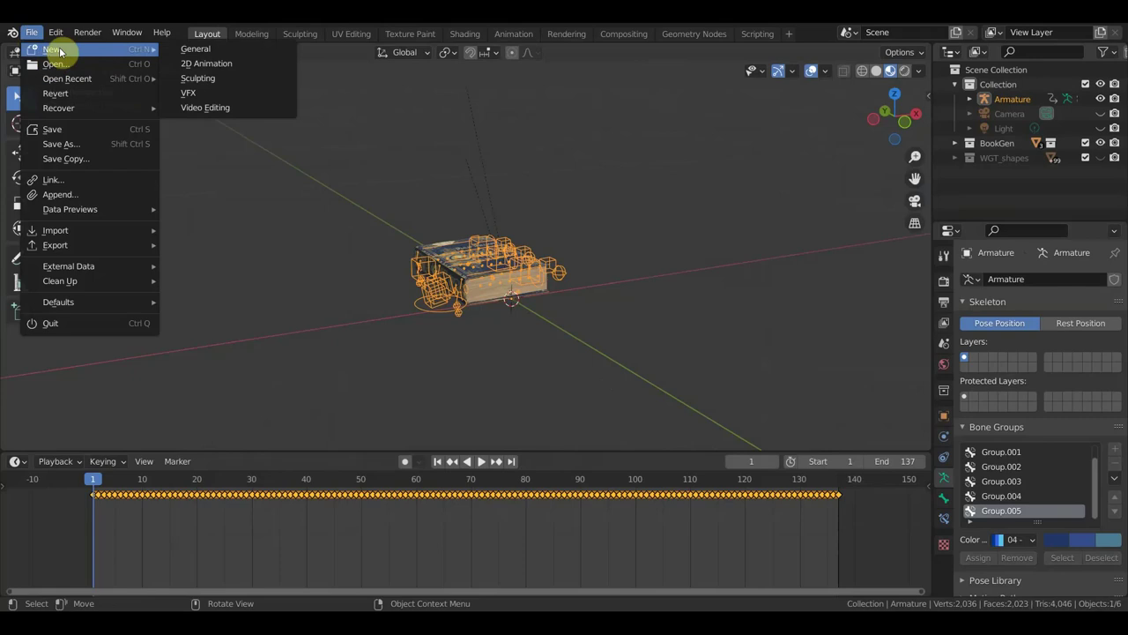
{"action": "left_click", "coordinate": [205, 70]}
{"action": "left_click", "coordinate": [582, 345]}
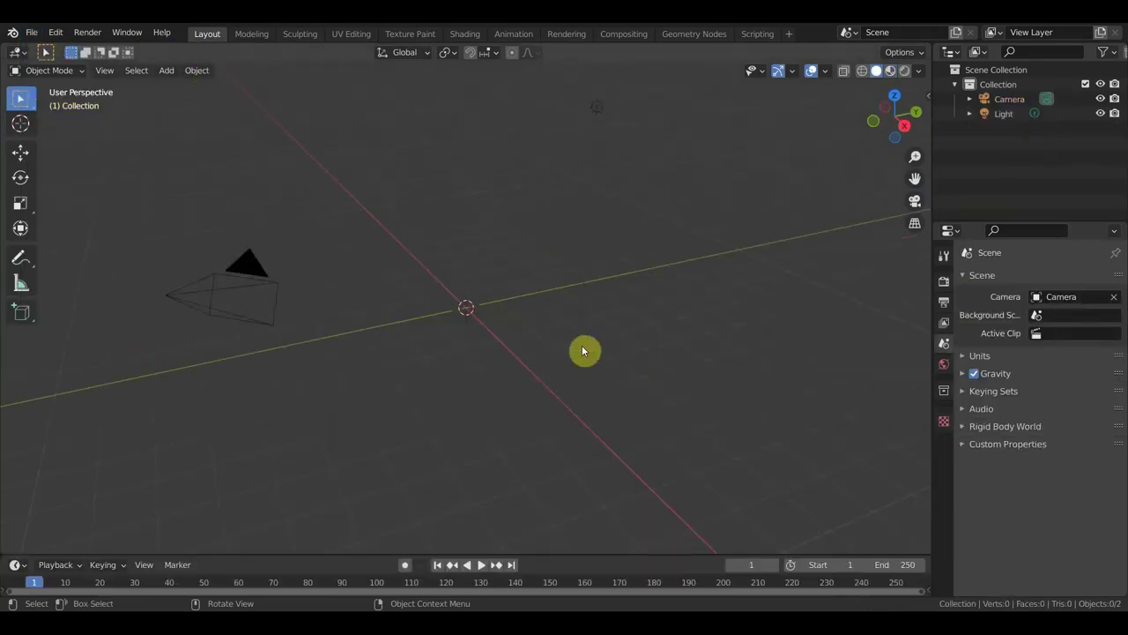
- Import the FBX file книга1.fbx from the Desktop into the new scene
{"action": "left_click", "coordinate": [31, 34]}
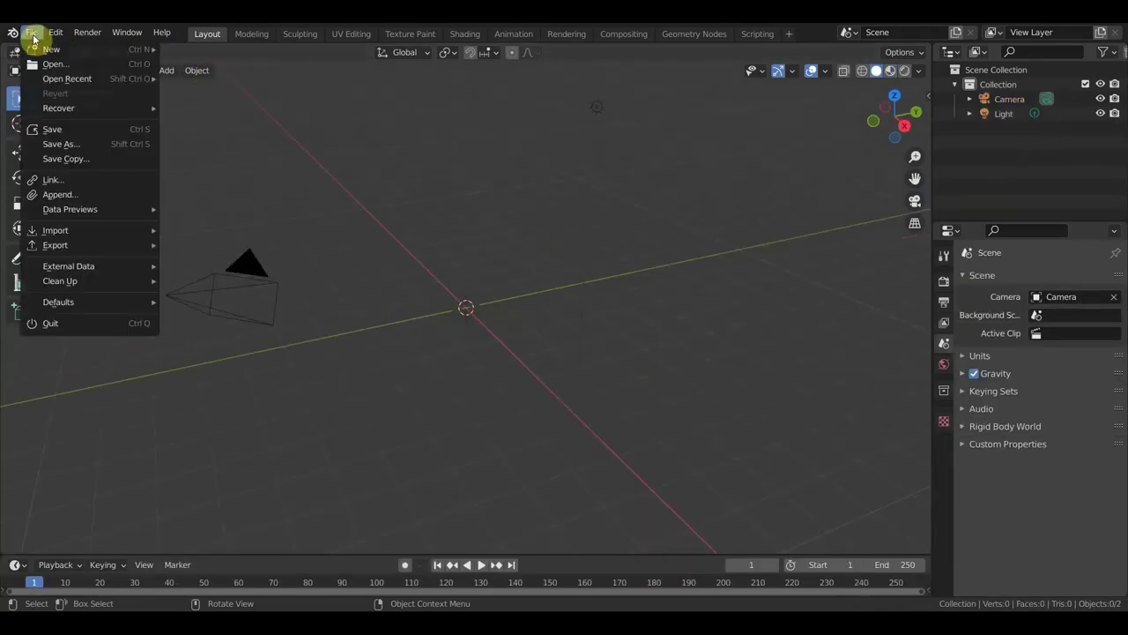
{"action": "mouse_move", "coordinate": [72, 232]}
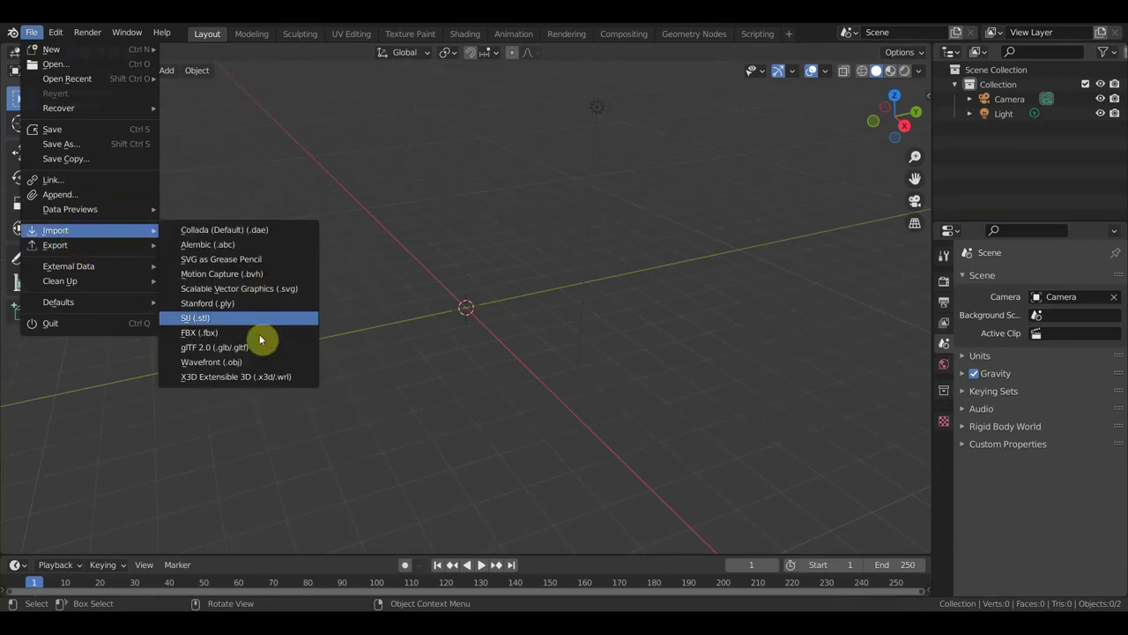
{"action": "left_click", "coordinate": [242, 333]}
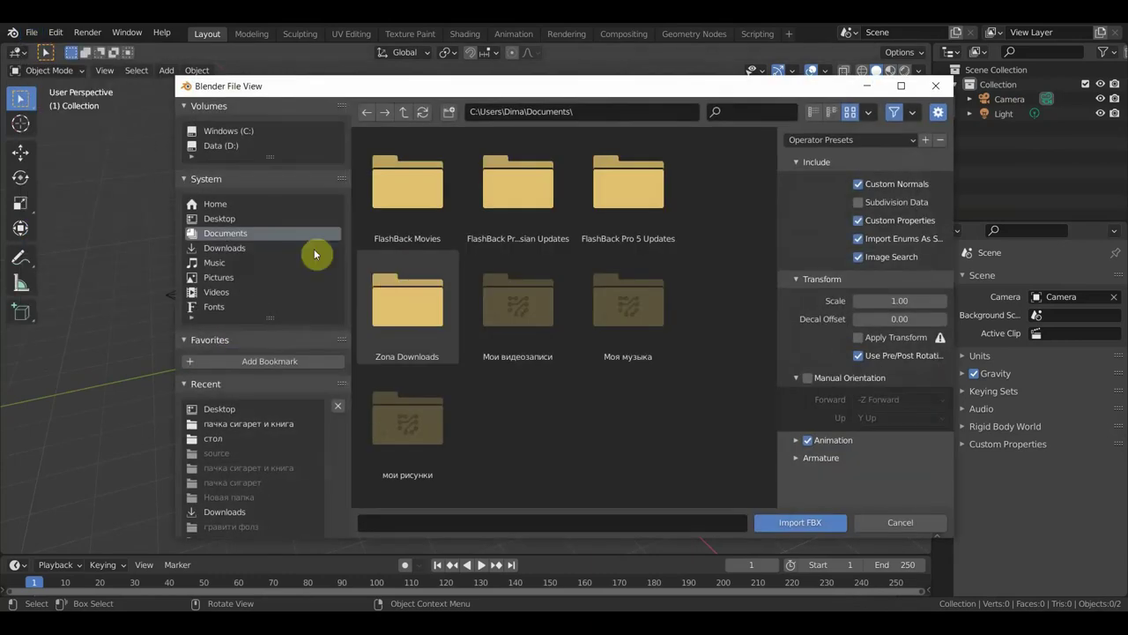
{"action": "left_click", "coordinate": [220, 218]}
{"action": "left_click", "coordinate": [621, 426]}
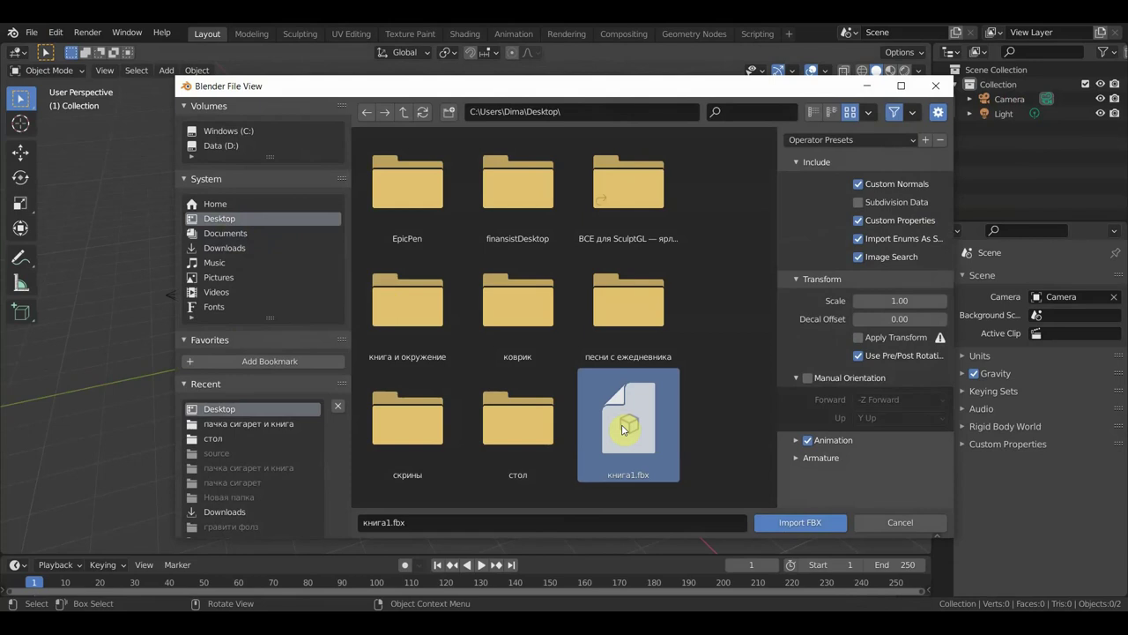
{"action": "left_click", "coordinate": [800, 525]}
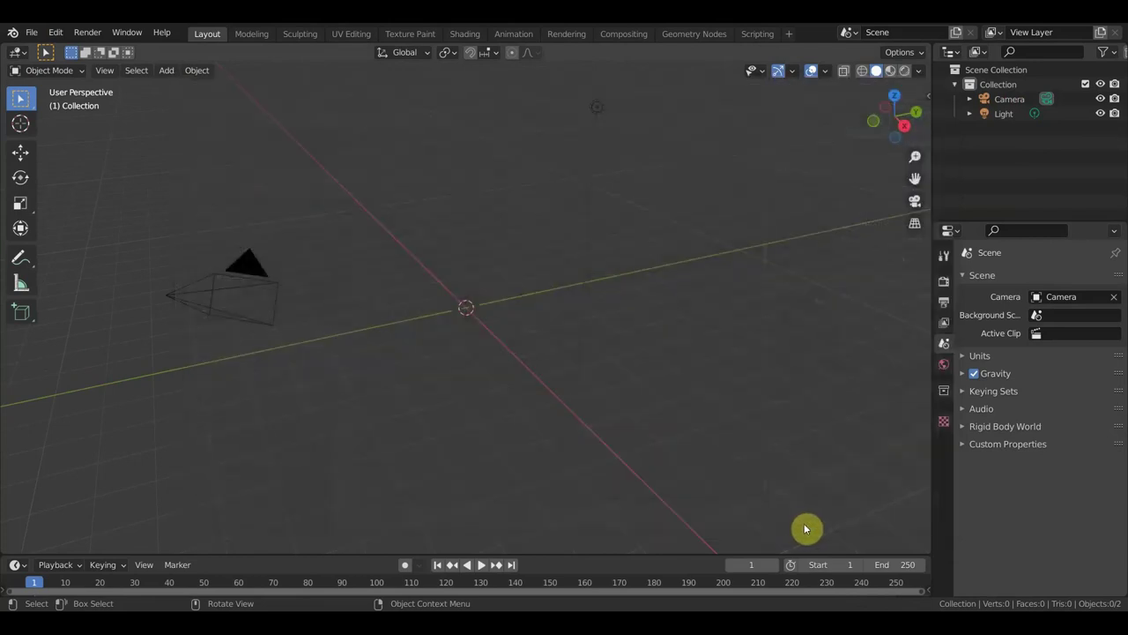
- Frame the imported armature and play the animation to check how the book's bones and pages move
{"action": "key", "text": "KP_Decimal"}
{"action": "middle_click_drag", "start_coordinate": [559, 385], "coordinate": [517, 365]}
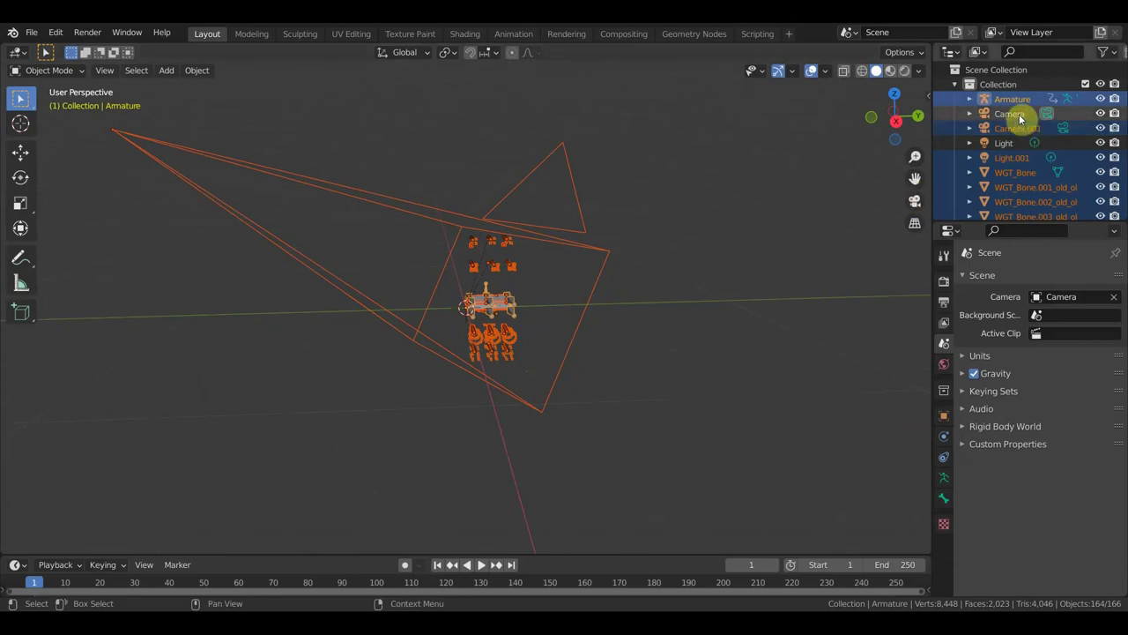
{"action": "scroll", "coordinate": [574, 310], "scroll_direction": "up", "scroll_amount": 7}
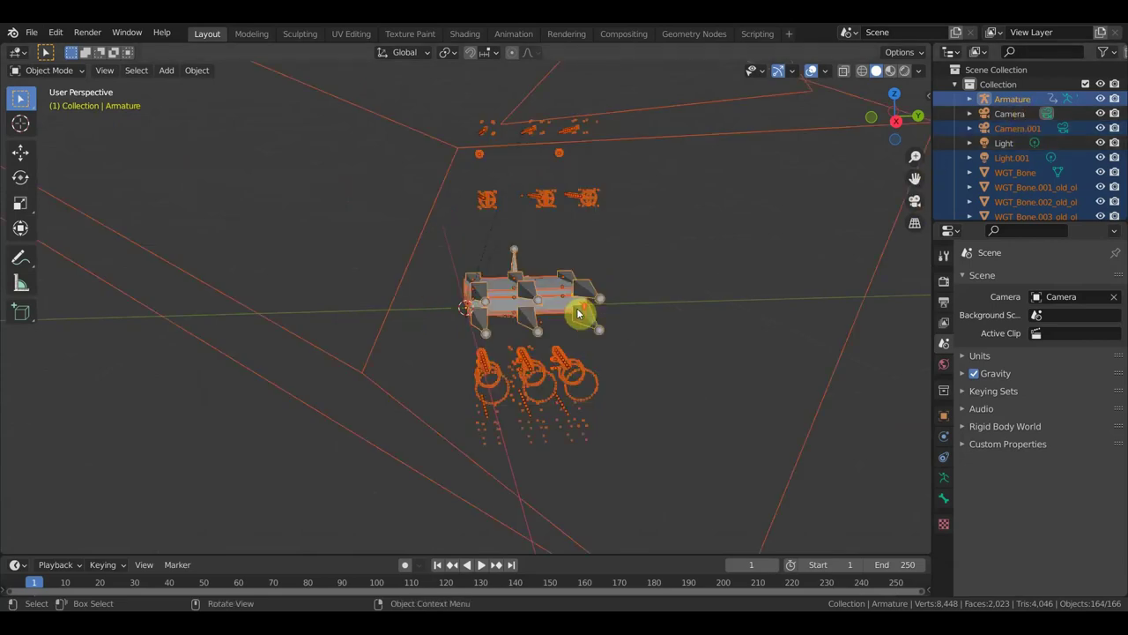
{"action": "middle_click_drag", "start_coordinate": [682, 313], "coordinate": [869, 333]}
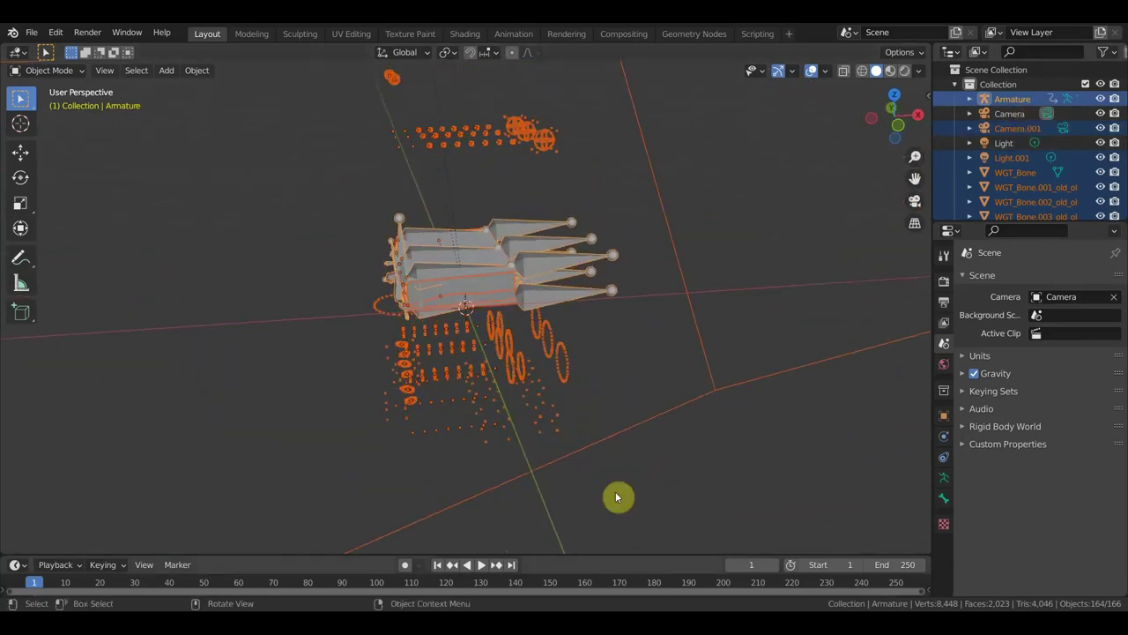
{"action": "key", "text": "space"}
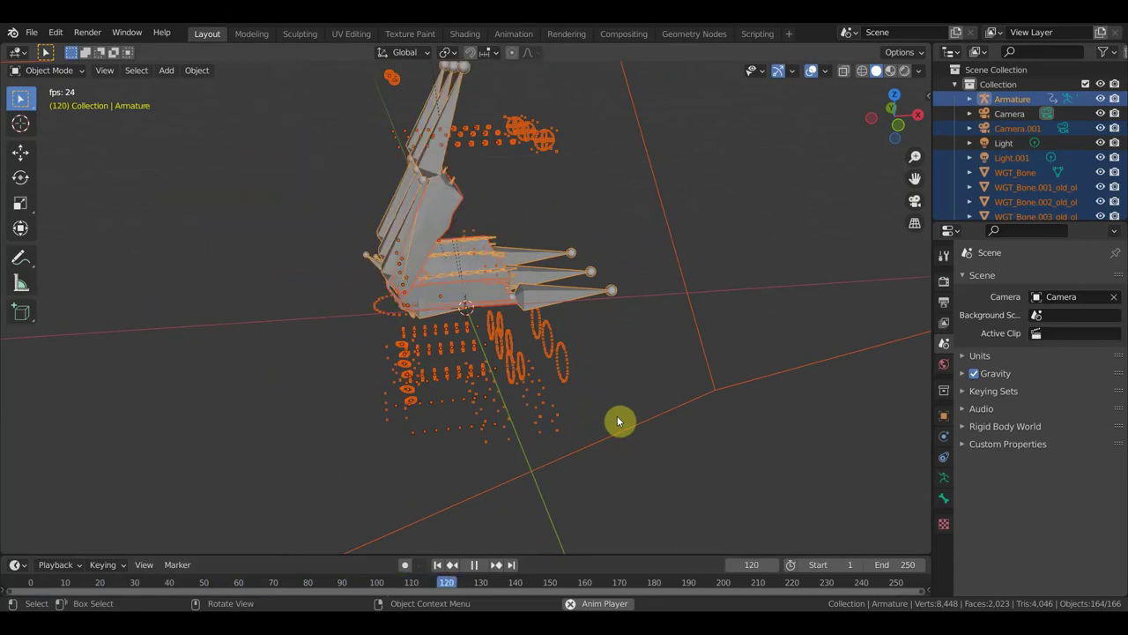
{"action": "key", "text": "space"}
{"action": "scroll", "coordinate": [617, 416], "scroll_direction": "down", "scroll_amount": 3}
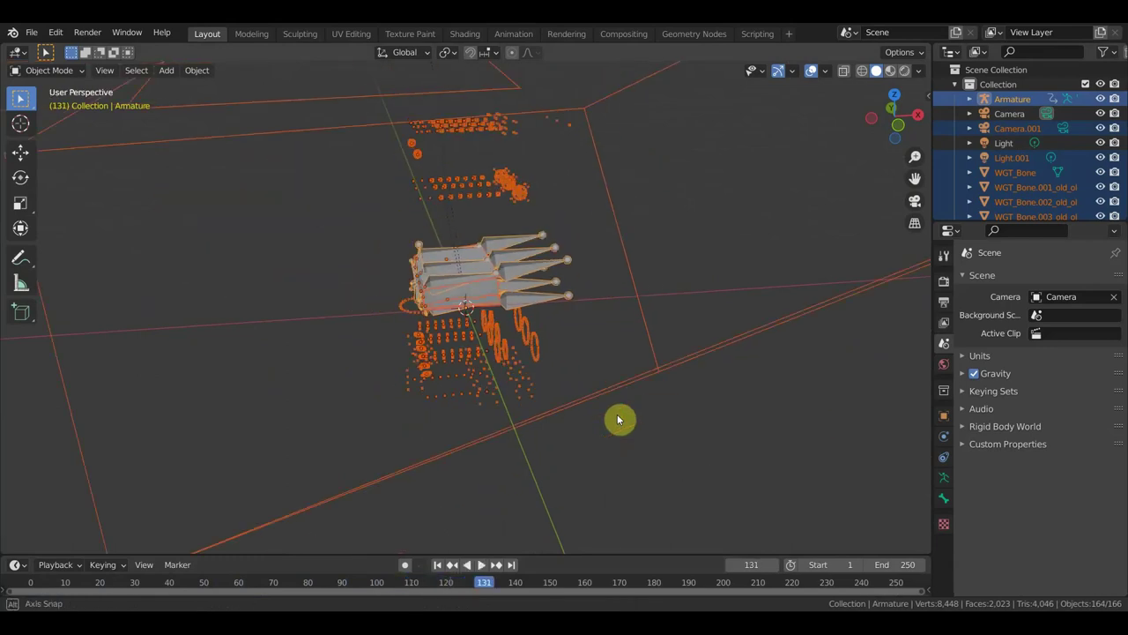
- Delete the imported Camera.001 object from the scene
{"action": "left_click", "coordinate": [675, 334]}
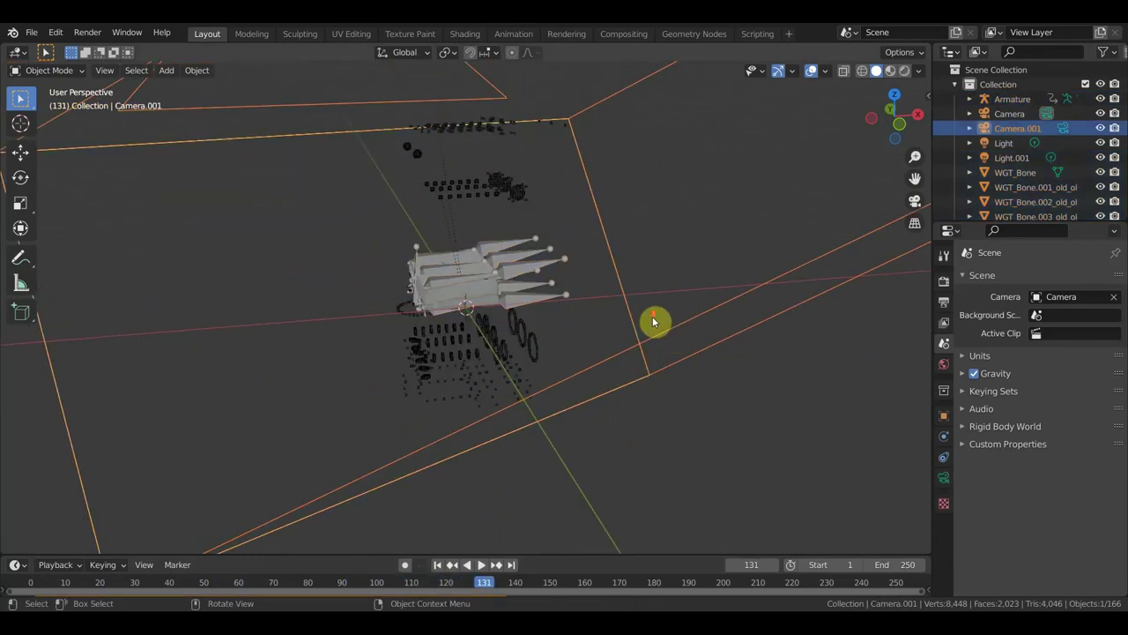
{"action": "key", "text": "KP_Decimal"}
{"action": "key", "text": "Delete"}
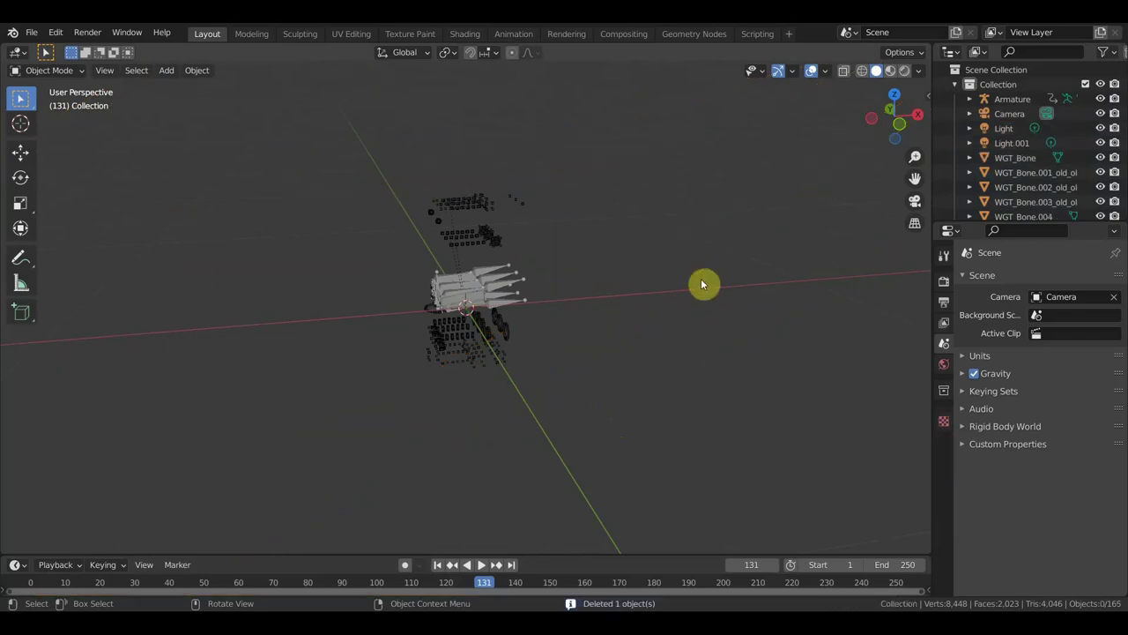
- Select the Armature, with the timeline enlarged to show its keyframes, and hide it in the viewport
{"action": "left_click", "coordinate": [477, 205]}
{"action": "middle_click_drag", "start_coordinate": [477, 206], "coordinate": [526, 231]}
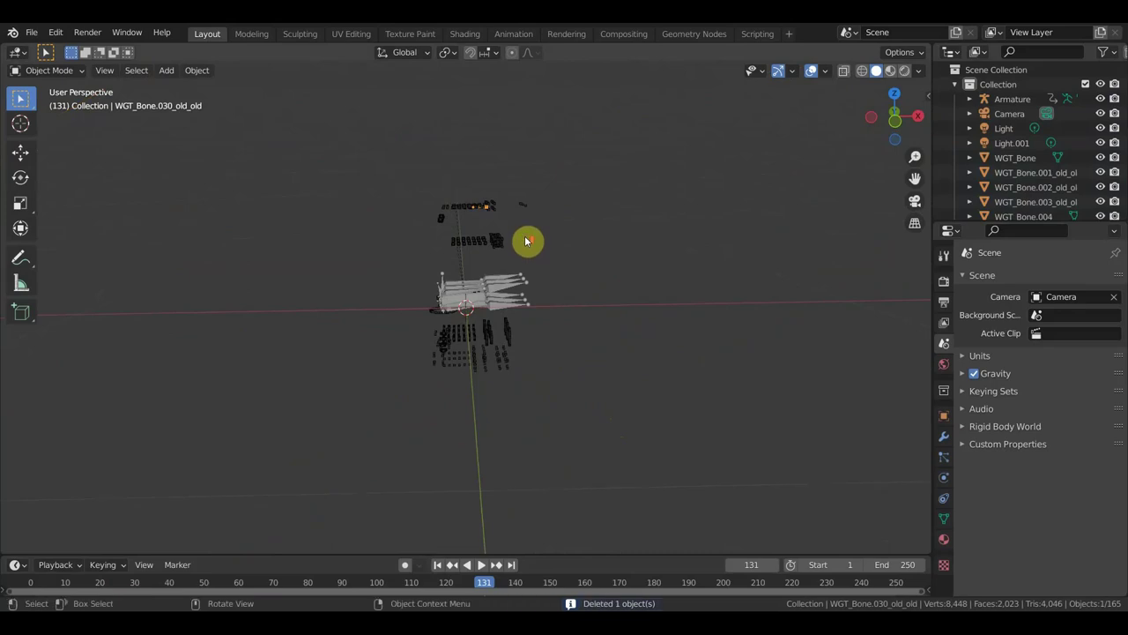
{"action": "scroll", "coordinate": [527, 247], "scroll_direction": "up", "scroll_amount": 3}
{"action": "left_click", "coordinate": [551, 276]}
{"action": "scroll", "coordinate": [609, 308], "scroll_direction": "up", "scroll_amount": 2}
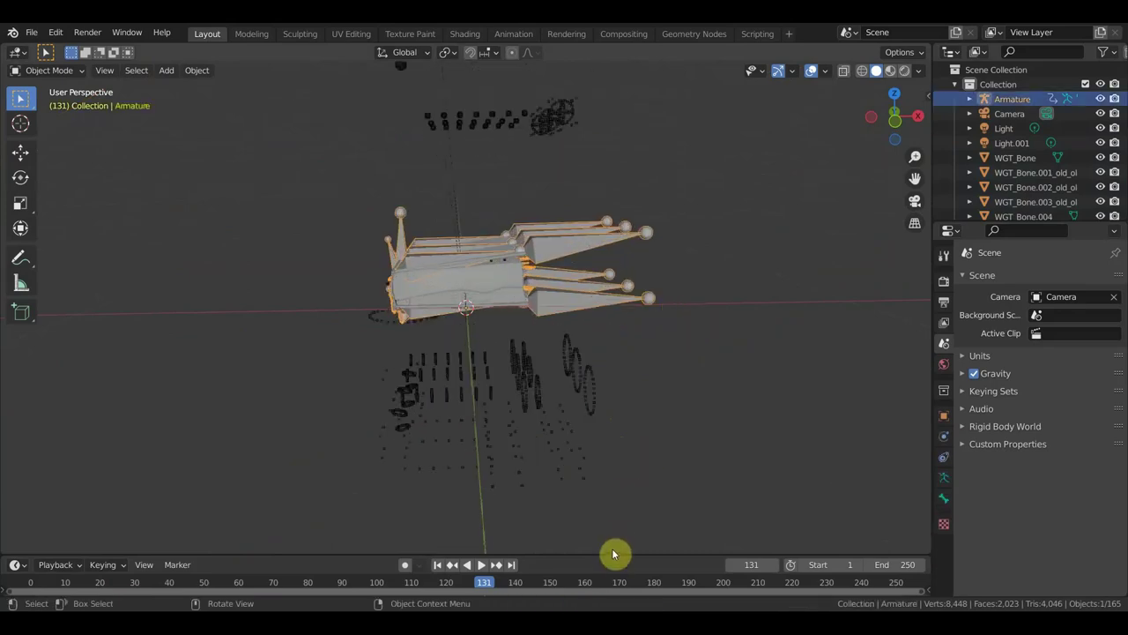
{"action": "left_click_drag", "start_coordinate": [612, 555], "coordinate": [629, 481]}
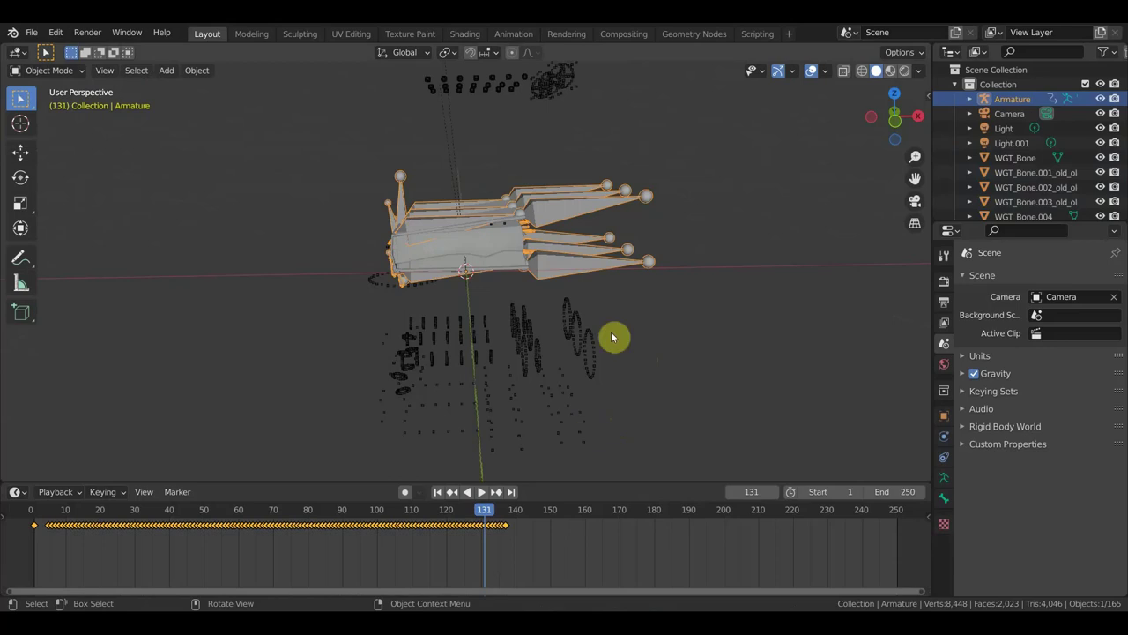
{"action": "key", "text": "Delete"}
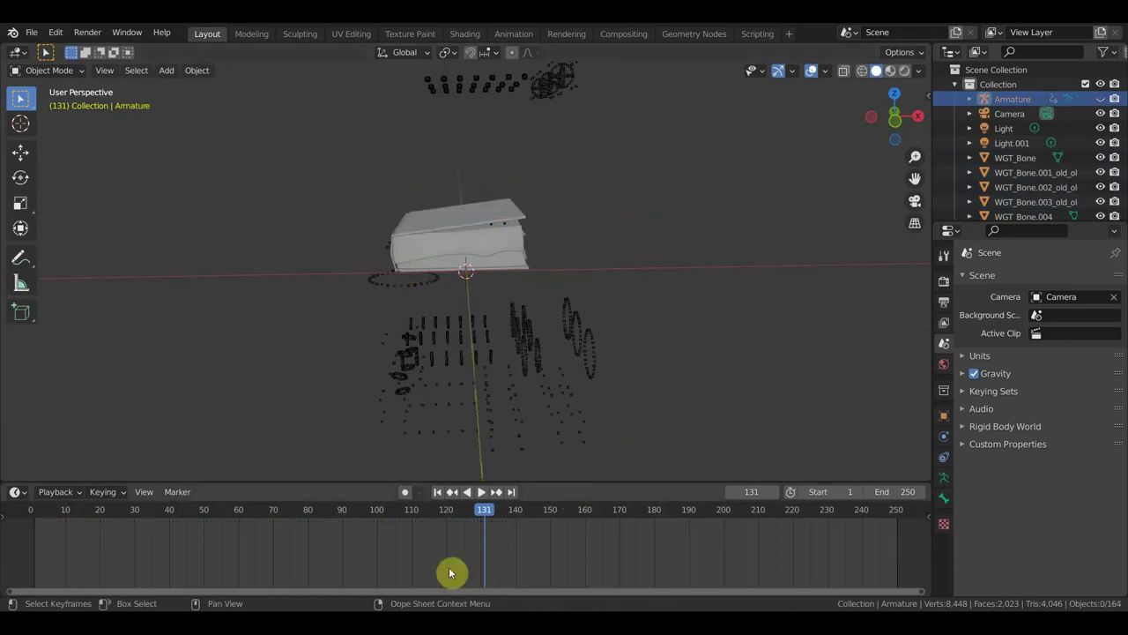
- Scrub to the frame where the book finishes closing and set the scene's end frame to 137
{"action": "left_click_drag", "start_coordinate": [486, 516], "coordinate": [533, 522]}
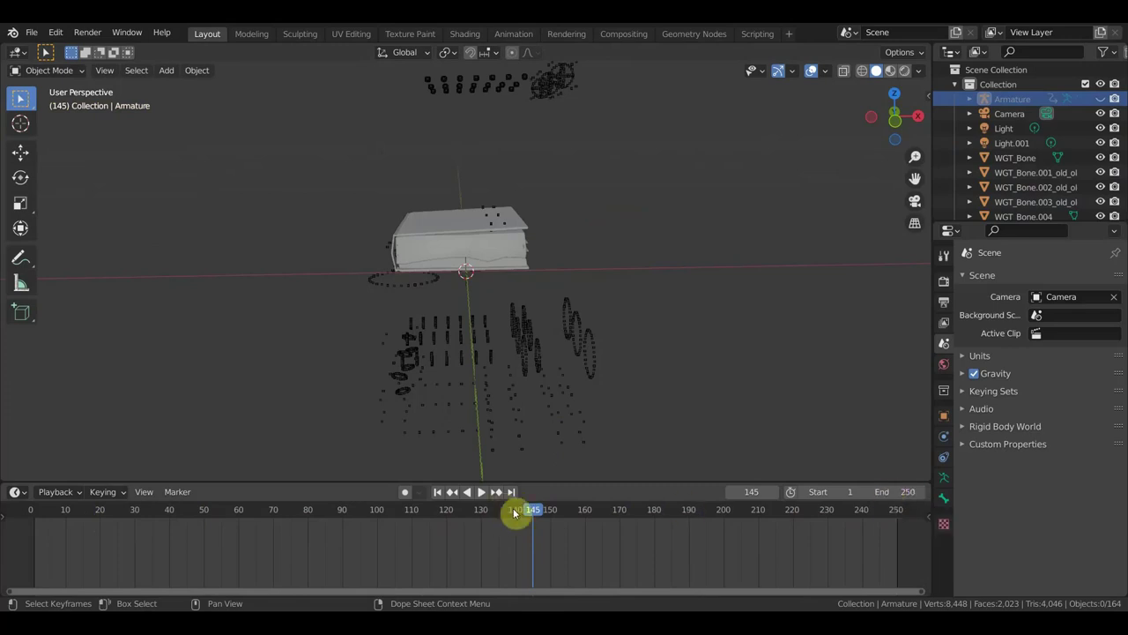
{"action": "mouse_move", "coordinate": [517, 515]}
{"action": "left_mouse_down"}
{"action": "mouse_move", "coordinate": [472, 516]}
{"action": "mouse_move", "coordinate": [506, 522]}
{"action": "left_mouse_up"}
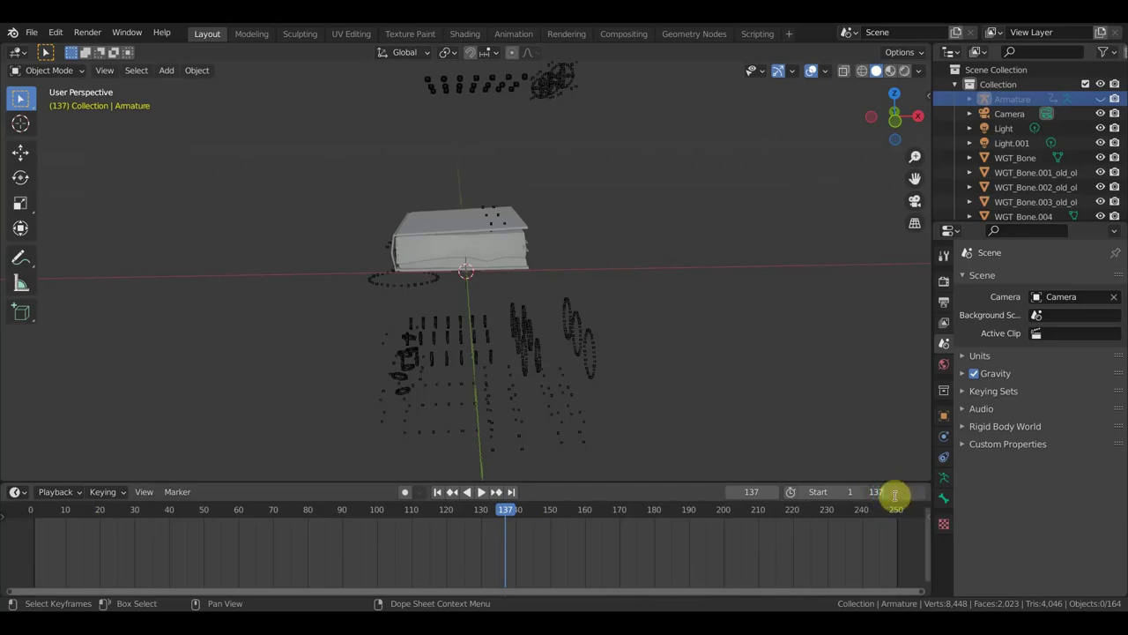
{"action": "key", "text": "Return"}
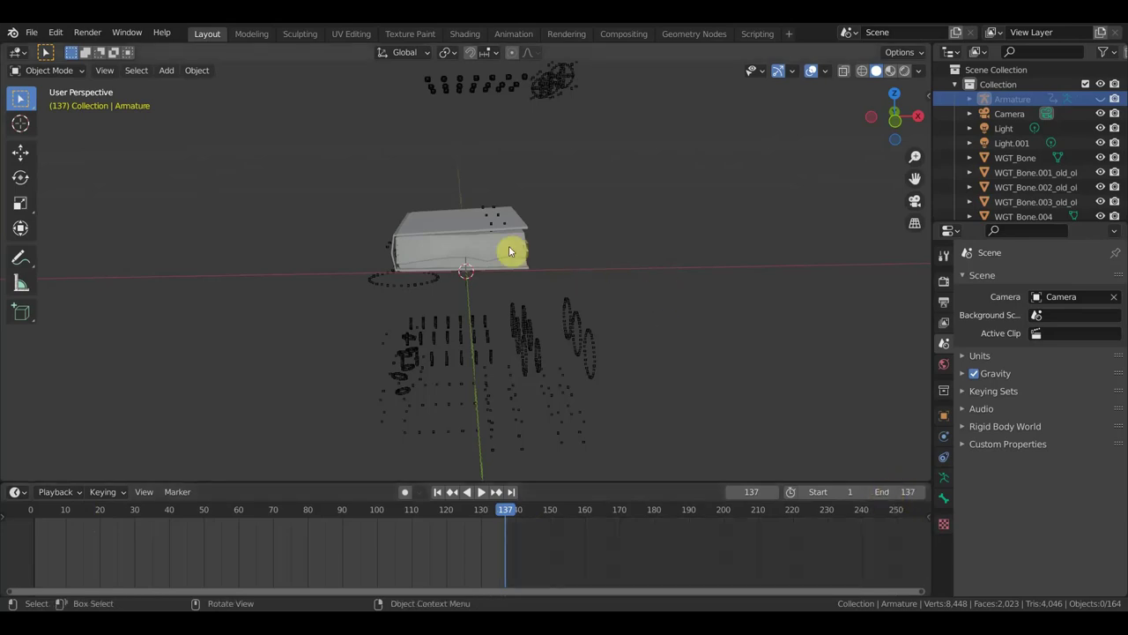
- Examine the book and the leftover bone widget meshes around it, and briefly preview the book's materials in the viewport
{"action": "left_click", "coordinate": [477, 238]}
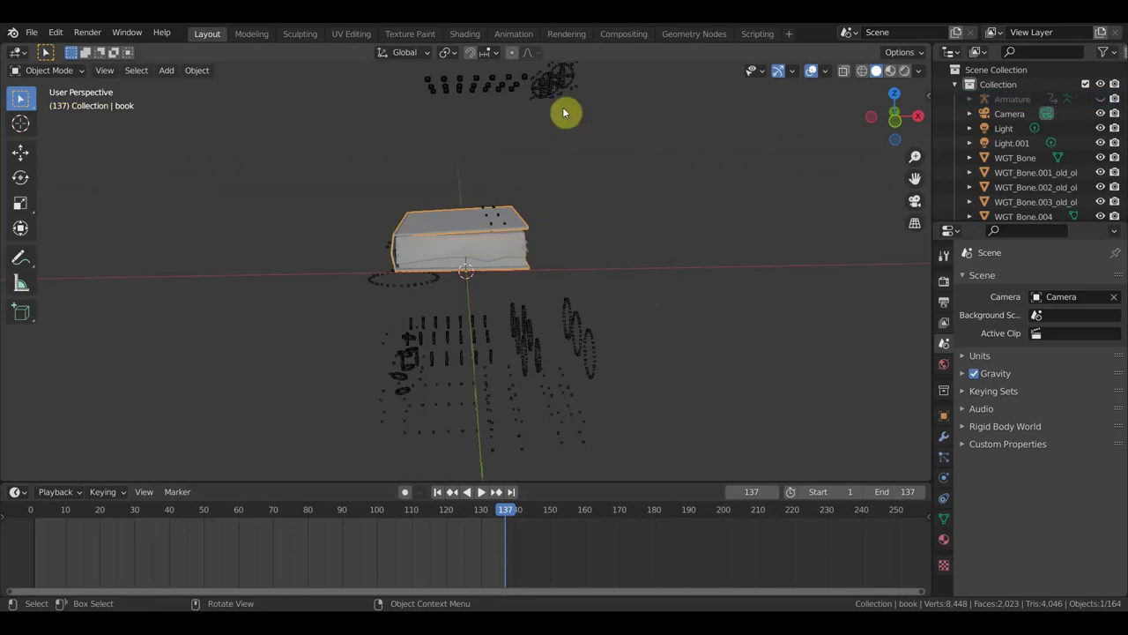
{"action": "scroll", "coordinate": [559, 123], "scroll_direction": "down", "scroll_amount": 2}
{"action": "scroll", "coordinate": [511, 229], "scroll_direction": "up", "scroll_amount": 5}
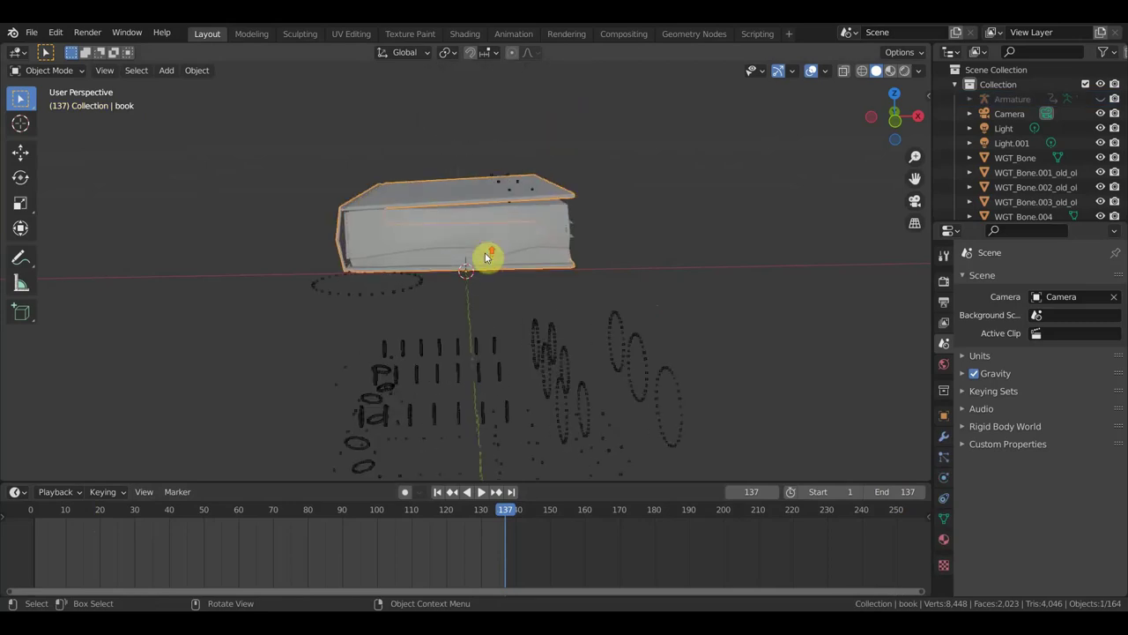
{"action": "middle_click_drag", "start_coordinate": [578, 377], "coordinate": [460, 311]}
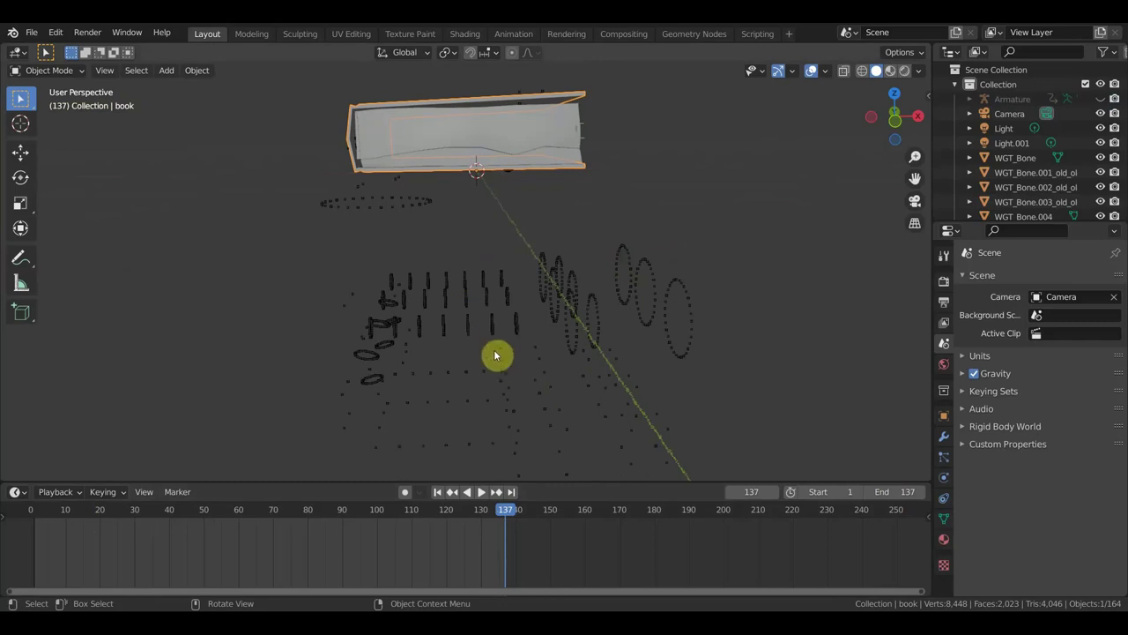
{"action": "middle_click_drag", "start_coordinate": [494, 355], "coordinate": [499, 347]}
{"action": "scroll", "coordinate": [516, 314], "scroll_direction": "up", "scroll_amount": 3}
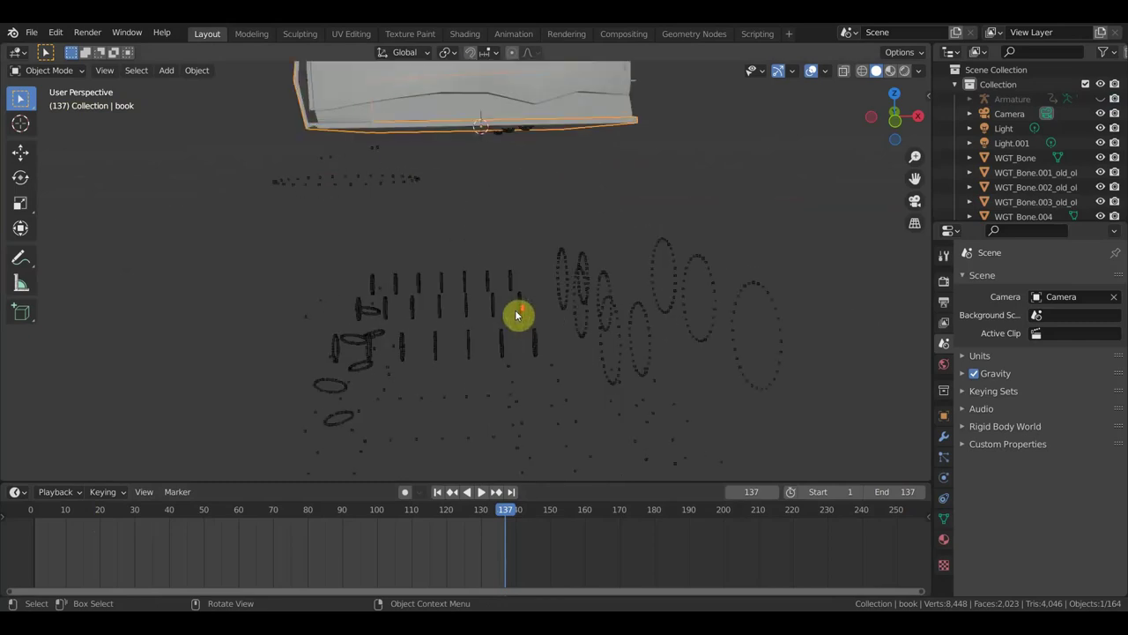
{"action": "left_click", "coordinate": [525, 321]}
{"action": "scroll", "coordinate": [526, 322], "scroll_direction": "down", "scroll_amount": 3}
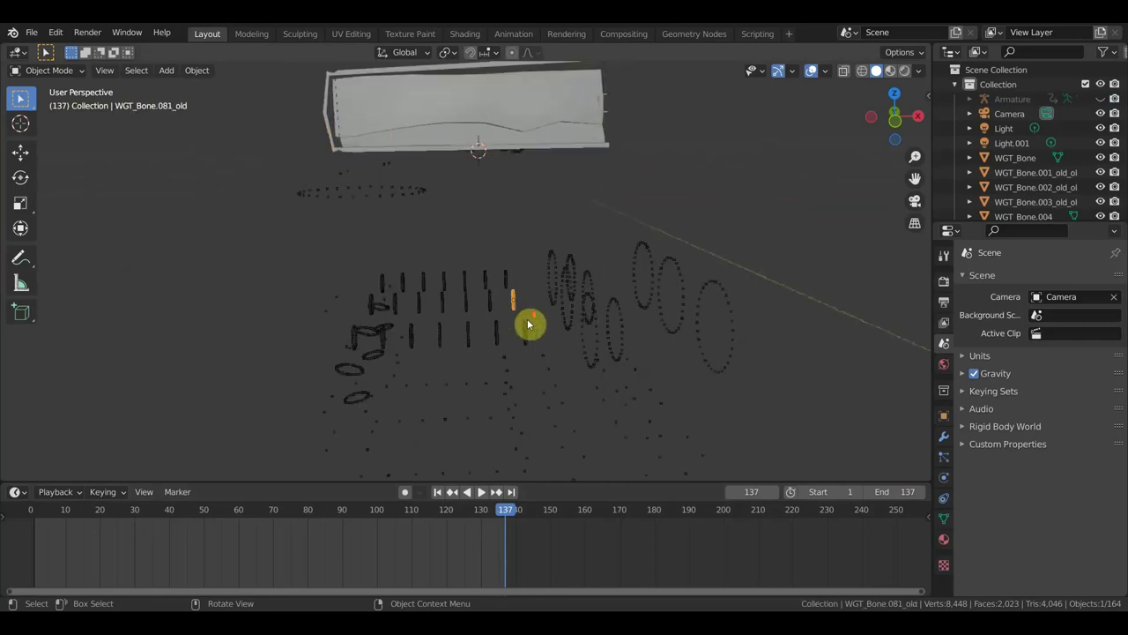
{"action": "middle_click_drag", "start_coordinate": [510, 281], "coordinate": [592, 353]}
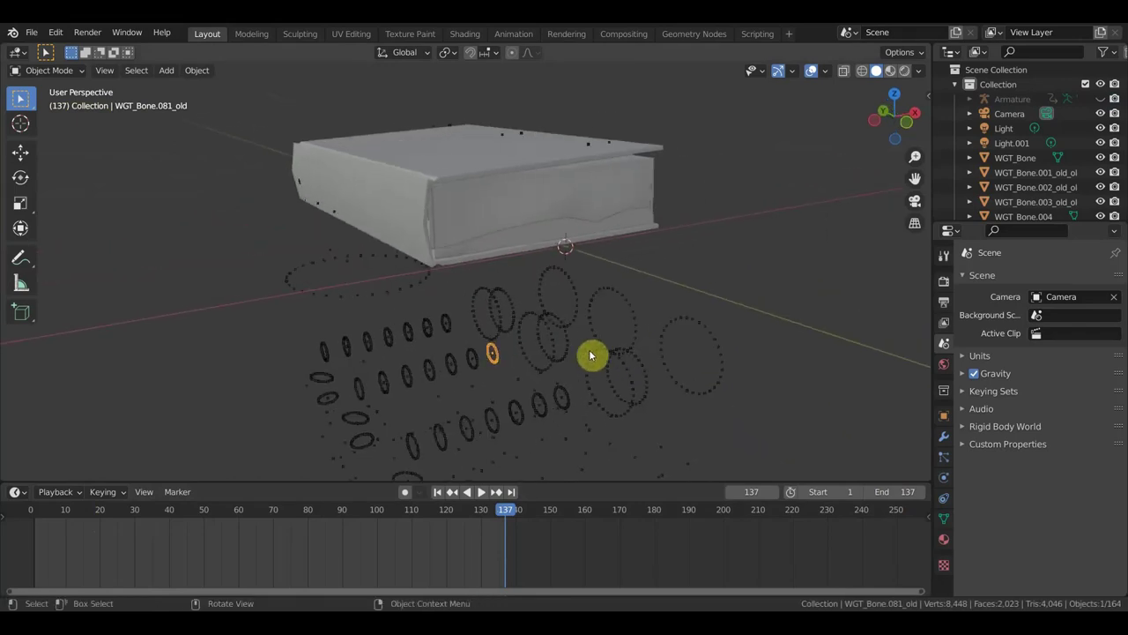
{"action": "middle_click_drag", "start_coordinate": [504, 283], "coordinate": [468, 214]}
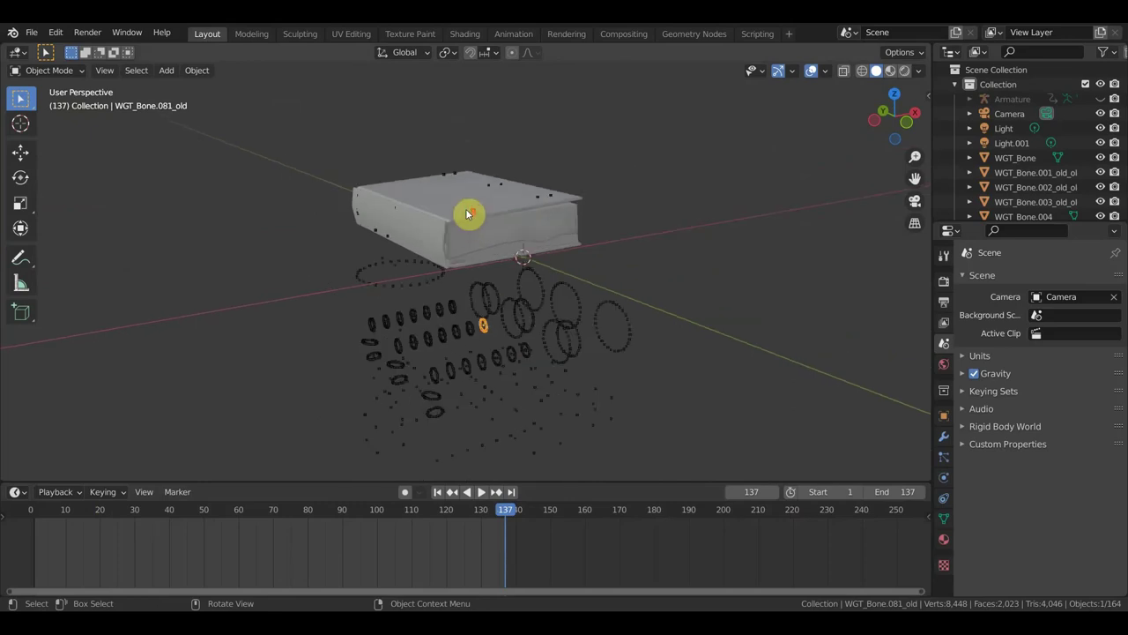
{"action": "left_click", "coordinate": [890, 72]}
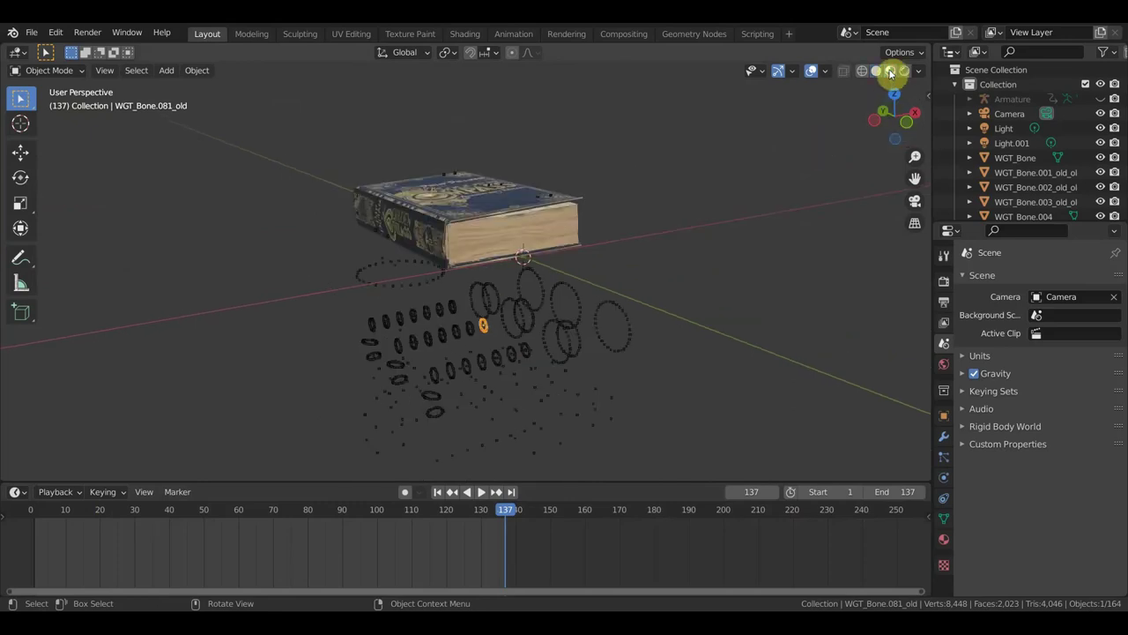
{"action": "left_click", "coordinate": [876, 71]}
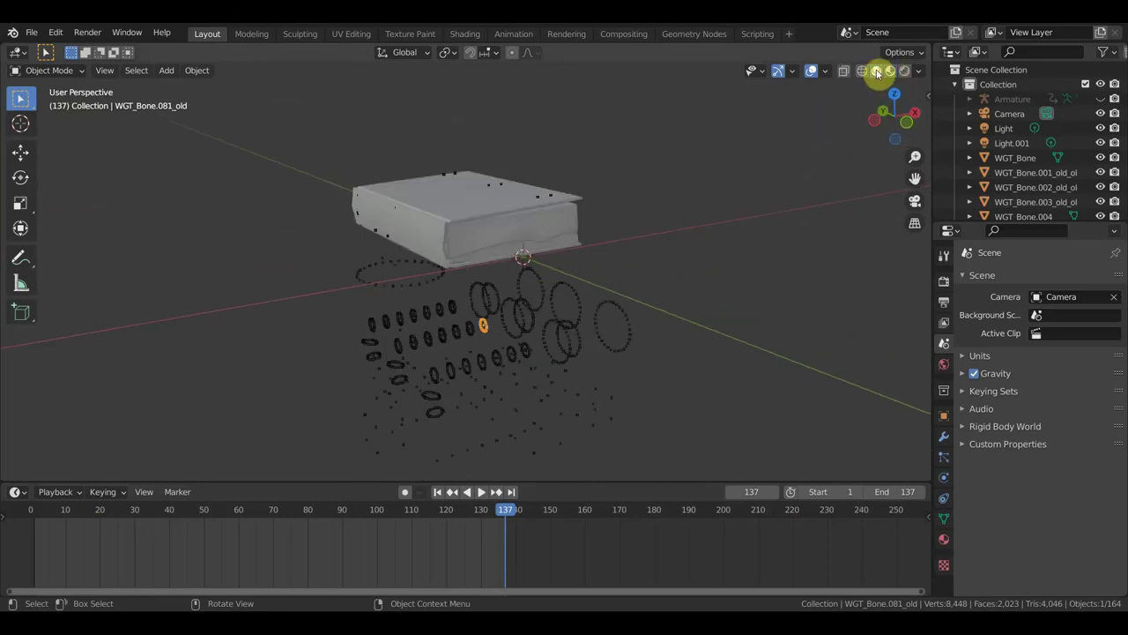
- Select the cover, both page blocks and both turning pages at suitable frames, and join them into one object at frame 1
{"action": "left_click", "coordinate": [551, 228]}
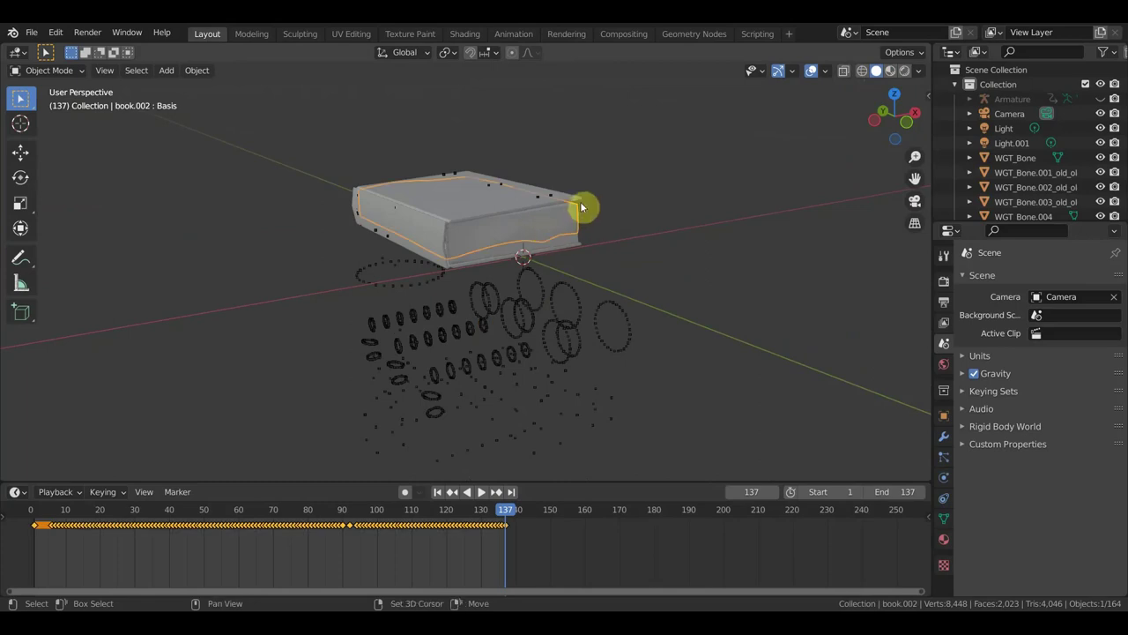
{"action": "left_click", "coordinate": [575, 236], "text": "shift"}
{"action": "left_click", "coordinate": [572, 241], "text": "shift"}
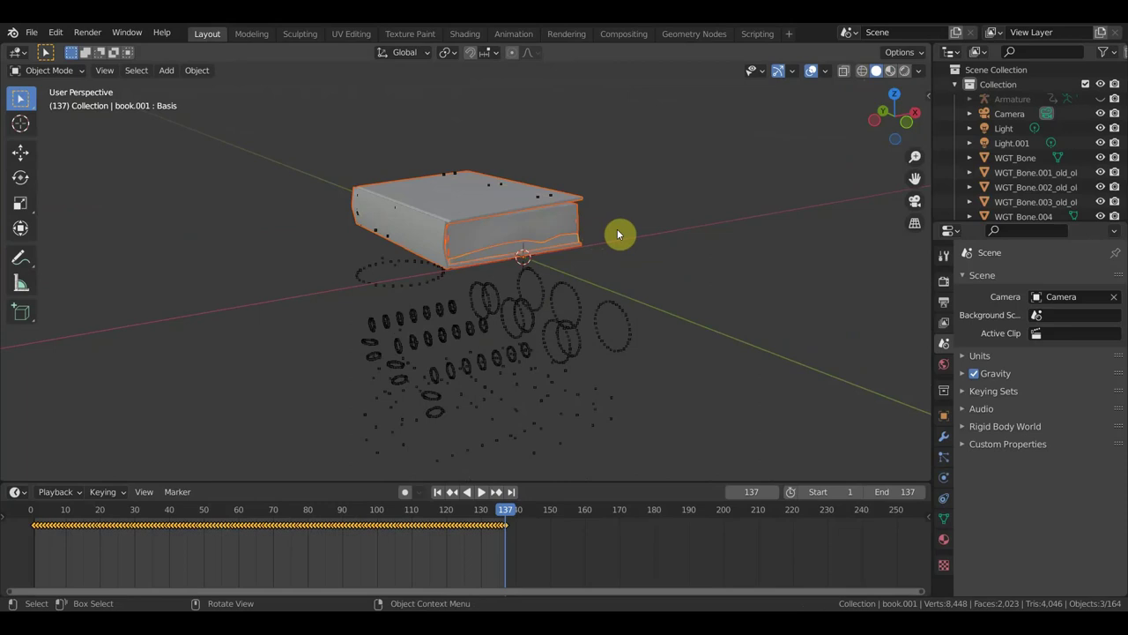
{"action": "left_click_drag", "start_coordinate": [501, 515], "coordinate": [389, 512]}
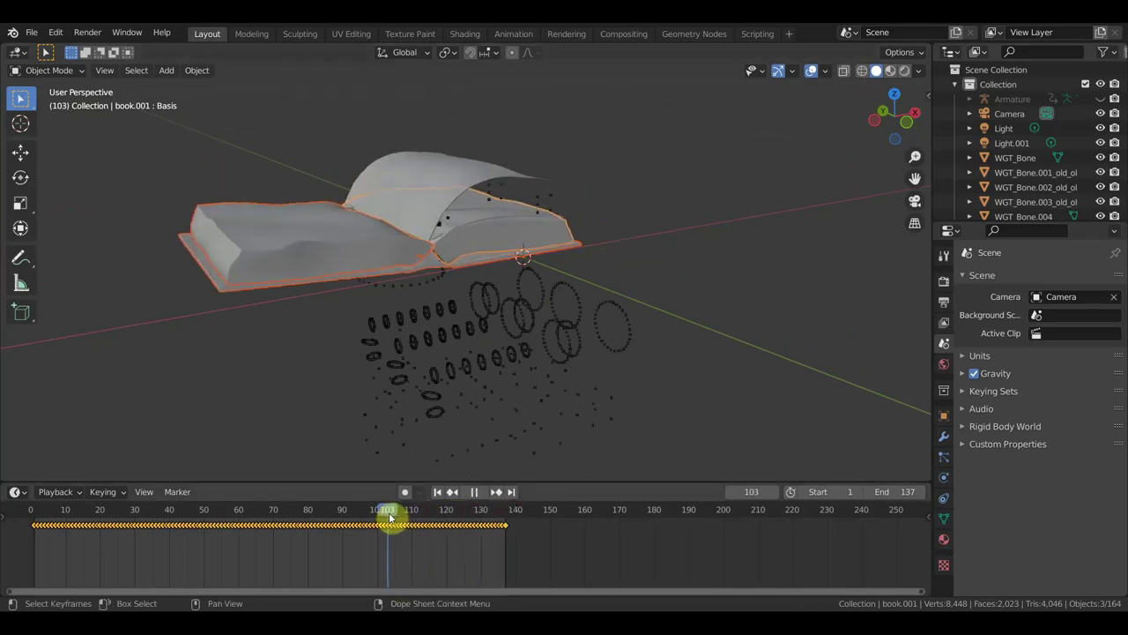
{"action": "left_click", "coordinate": [307, 518]}
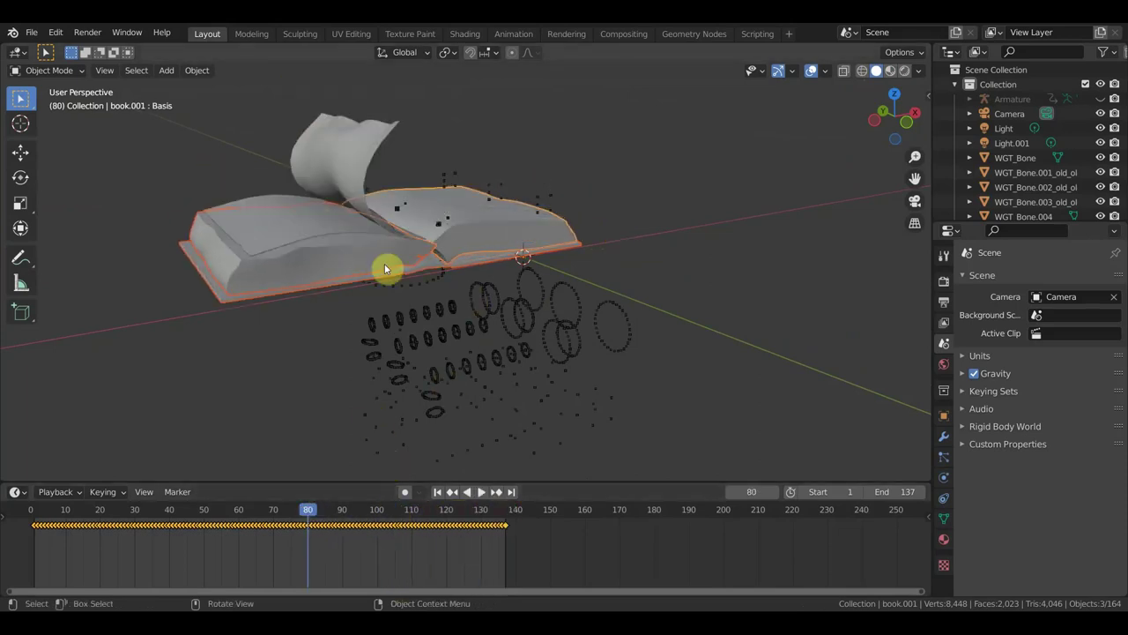
{"action": "left_click", "coordinate": [361, 166]}
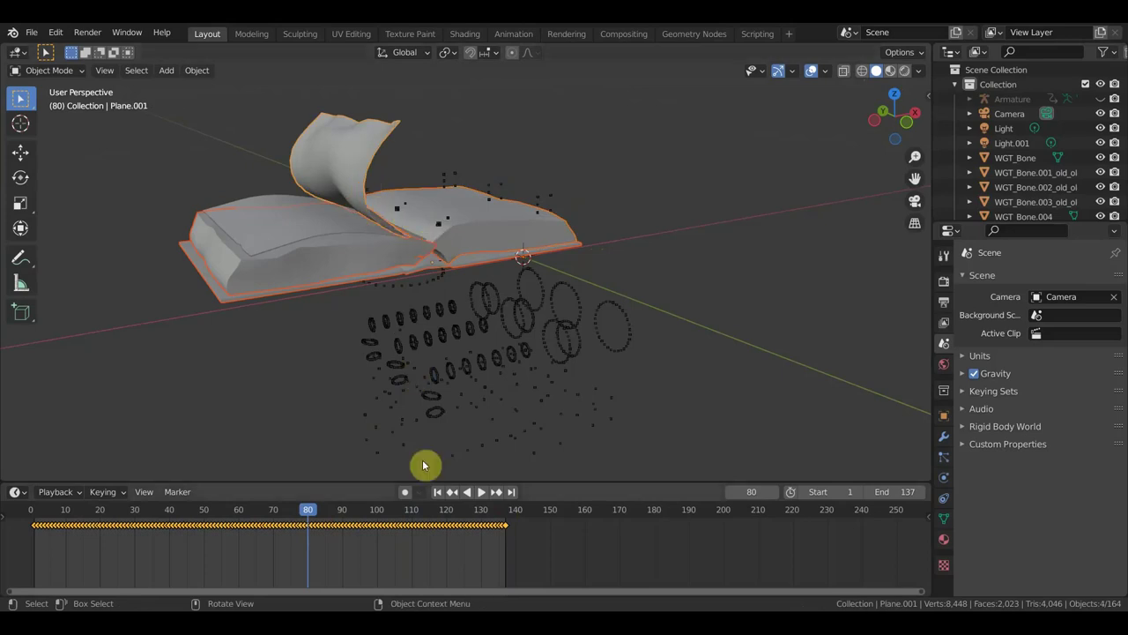
{"action": "left_click_drag", "start_coordinate": [308, 518], "coordinate": [364, 570]}
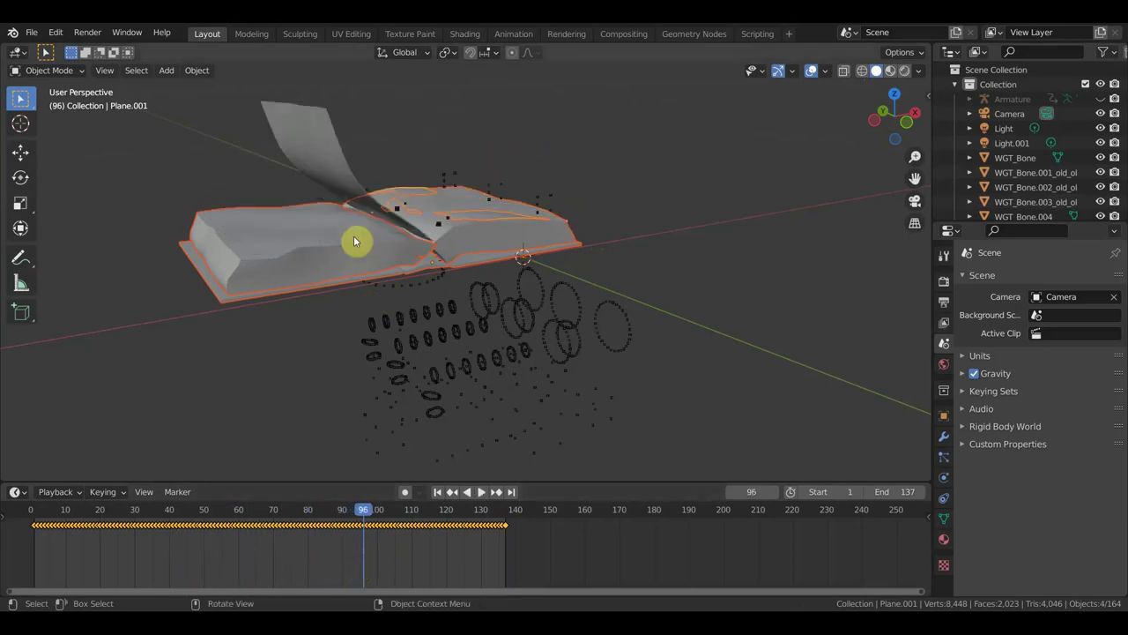
{"action": "left_click", "coordinate": [342, 152], "text": "shift"}
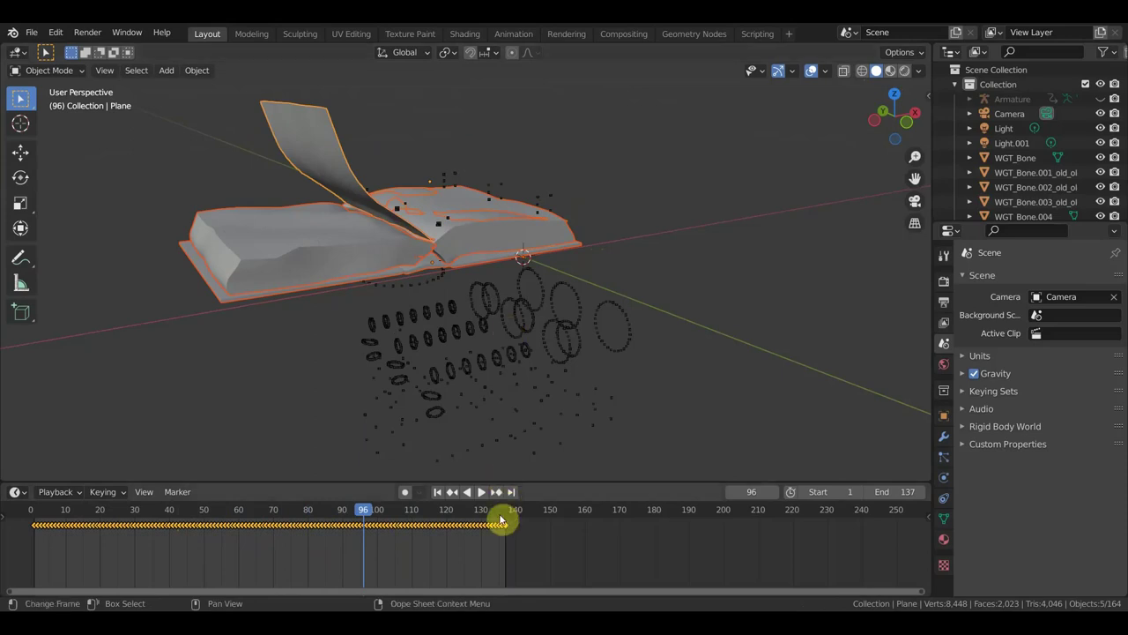
{"action": "left_click", "coordinate": [36, 518]}
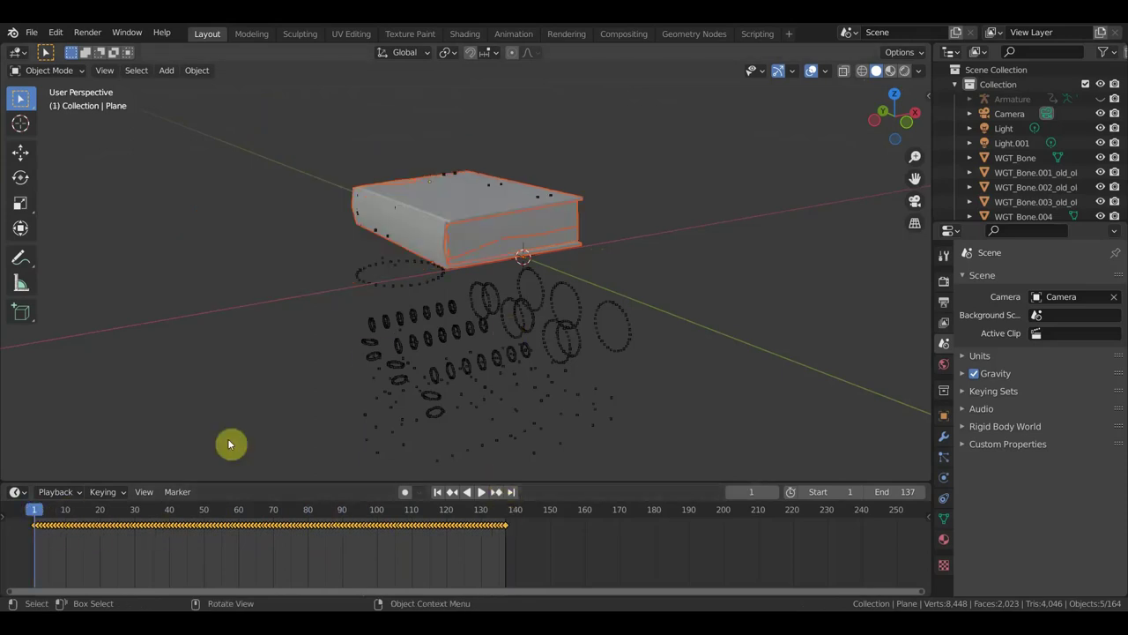
{"action": "key", "text": "ctrl+z"}
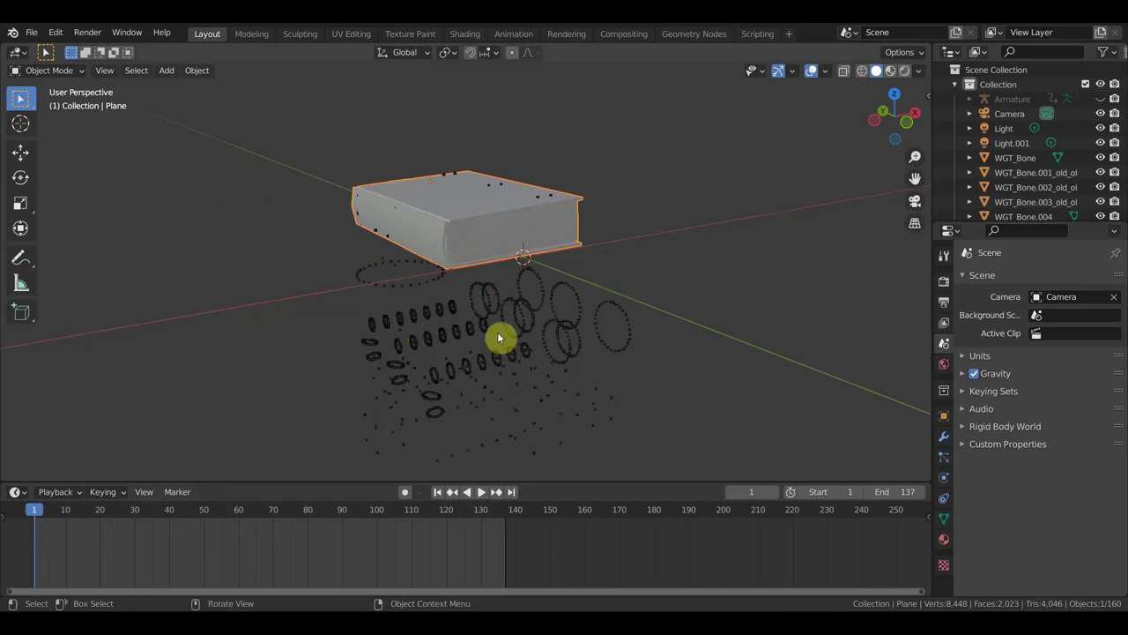
- Invert the selection and delete every visible object except the joined book, including the bone widgets, camera and lights
{"action": "middle_click_drag", "start_coordinate": [501, 335], "coordinate": [529, 365]}
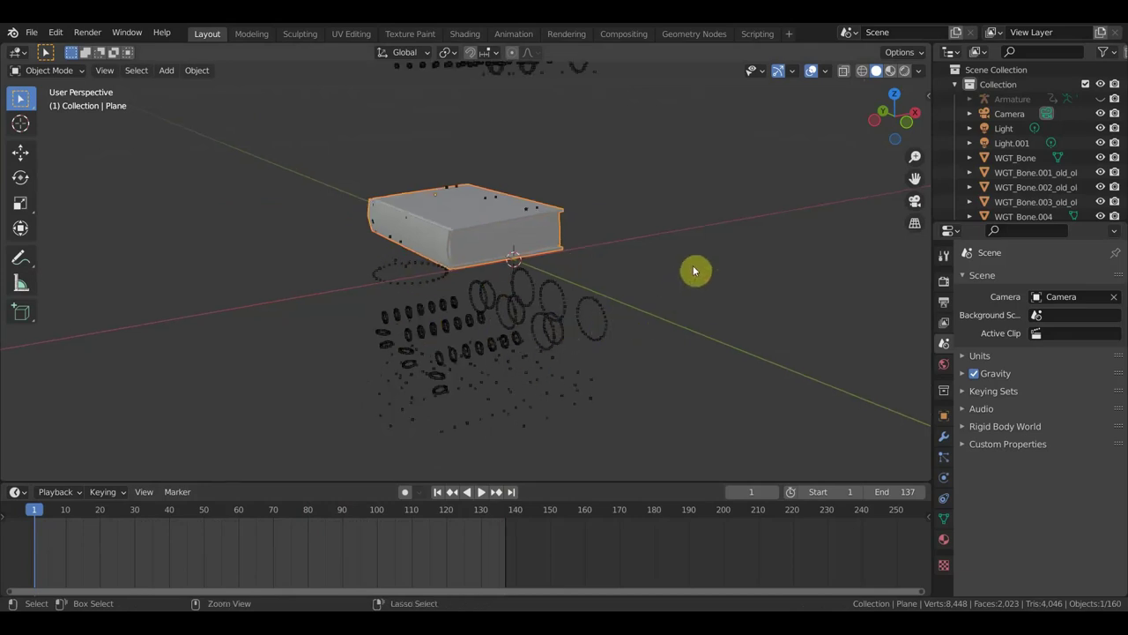
{"action": "key", "text": "ctrl+i"}
{"action": "key", "text": "Delete"}
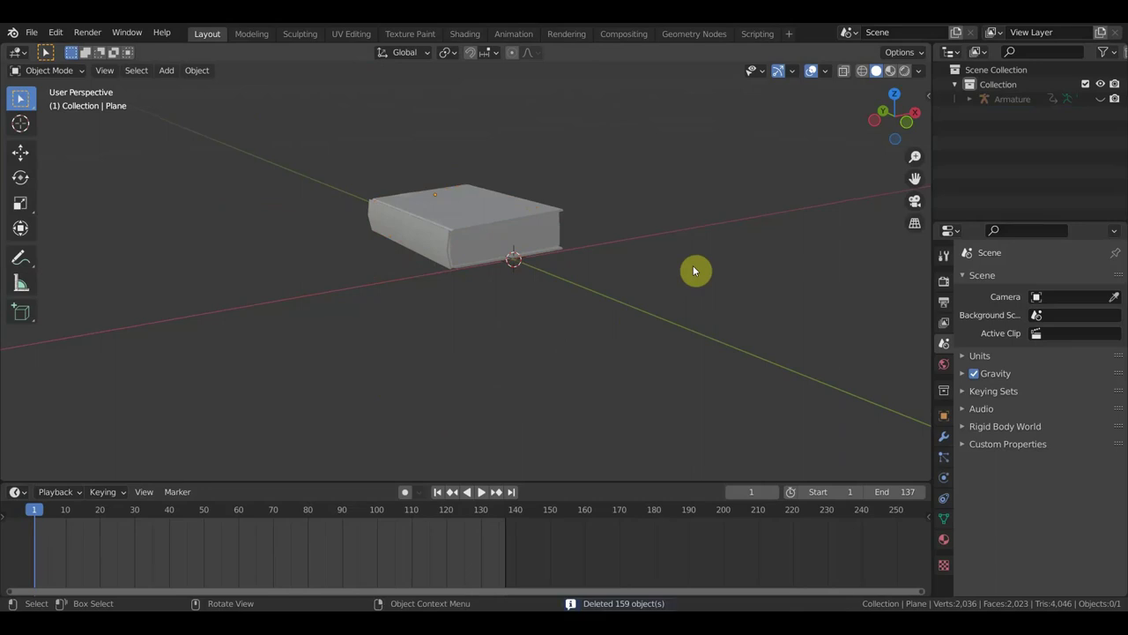
- Select the joined book and play its animation to check the page turning, returning to frame 1
{"action": "middle_click_drag", "start_coordinate": [692, 265], "coordinate": [642, 398]}
{"action": "left_click_drag", "start_coordinate": [610, 390], "coordinate": [363, 233]}
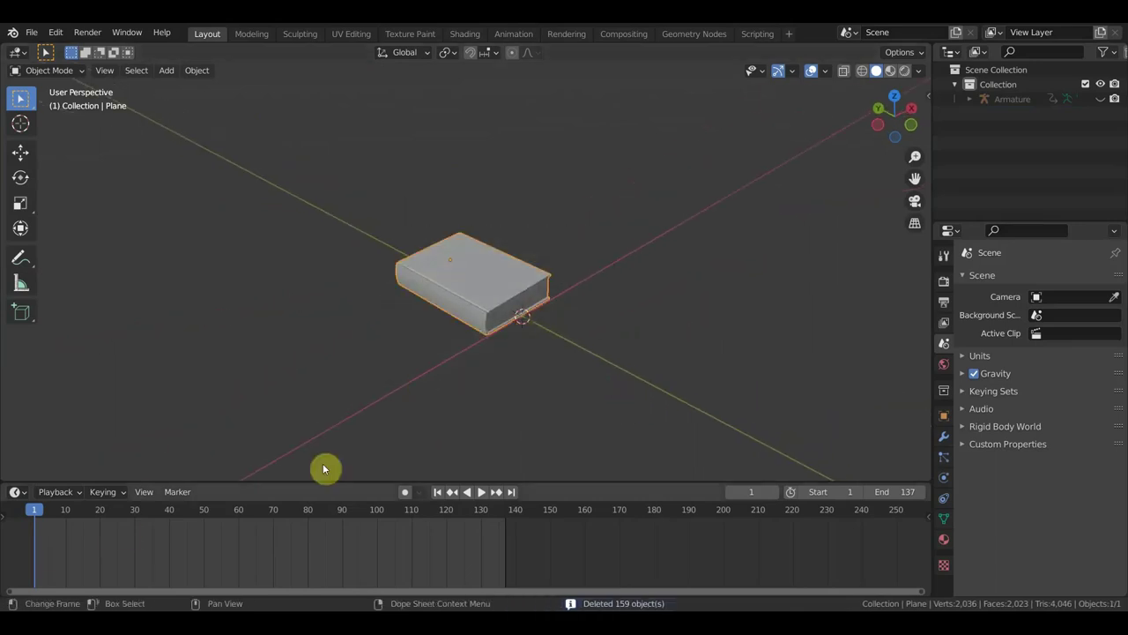
{"action": "key", "text": "space"}
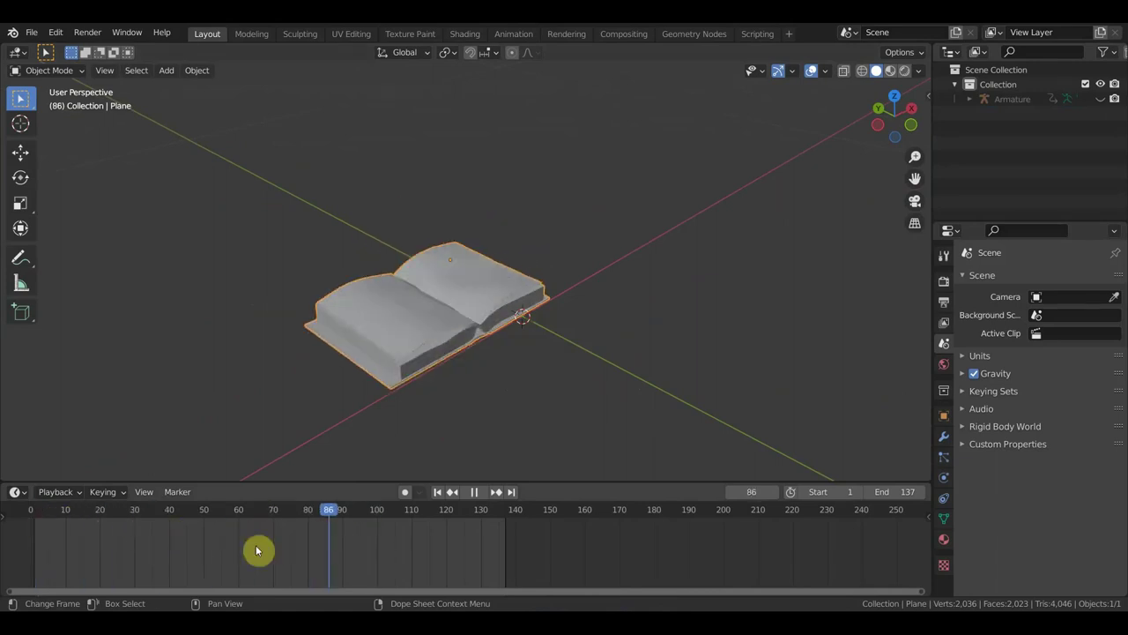
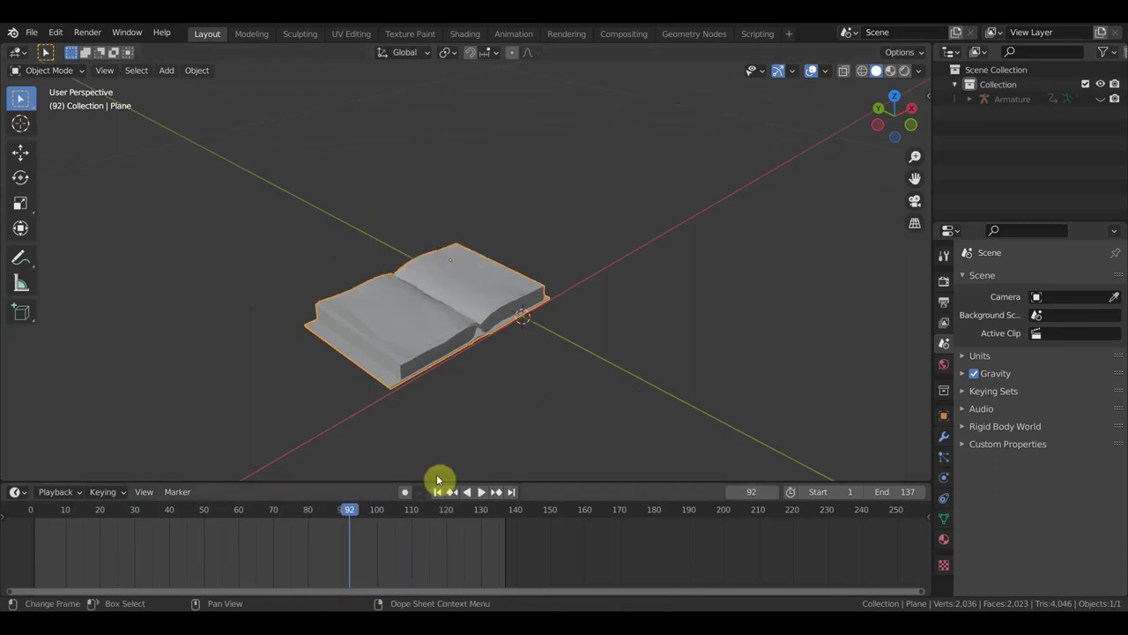
{"action": "left_click_drag", "start_coordinate": [347, 514], "coordinate": [44, 555]}
{"action": "key", "text": "space"}
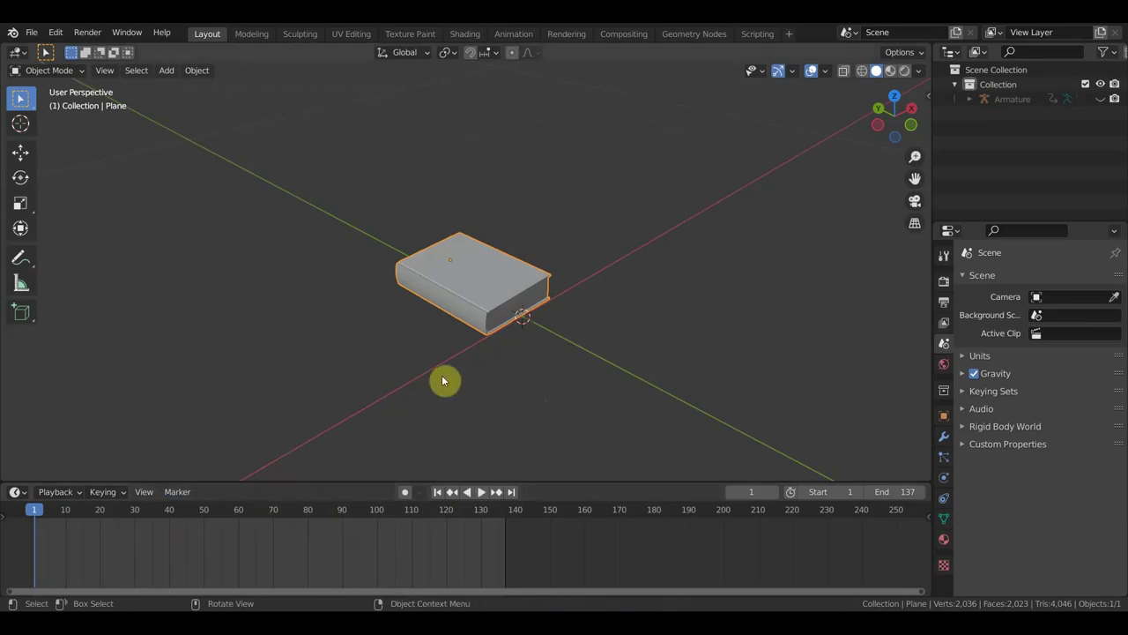
- Try to move the joined book along the X axis with the Move tool
{"action": "left_click", "coordinate": [20, 152]}
{"action": "middle_click_drag", "start_coordinate": [403, 277], "coordinate": [600, 288]}
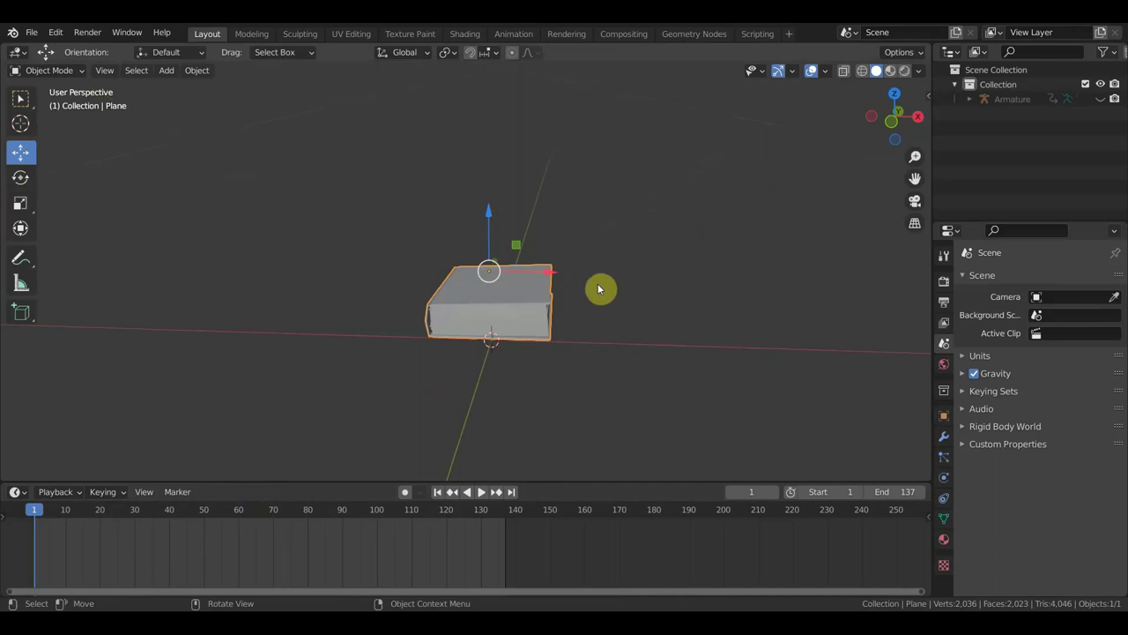
{"action": "left_click_drag", "start_coordinate": [551, 276], "coordinate": [322, 308]}
{"action": "middle_click_drag", "start_coordinate": [322, 308], "coordinate": [556, 323]}
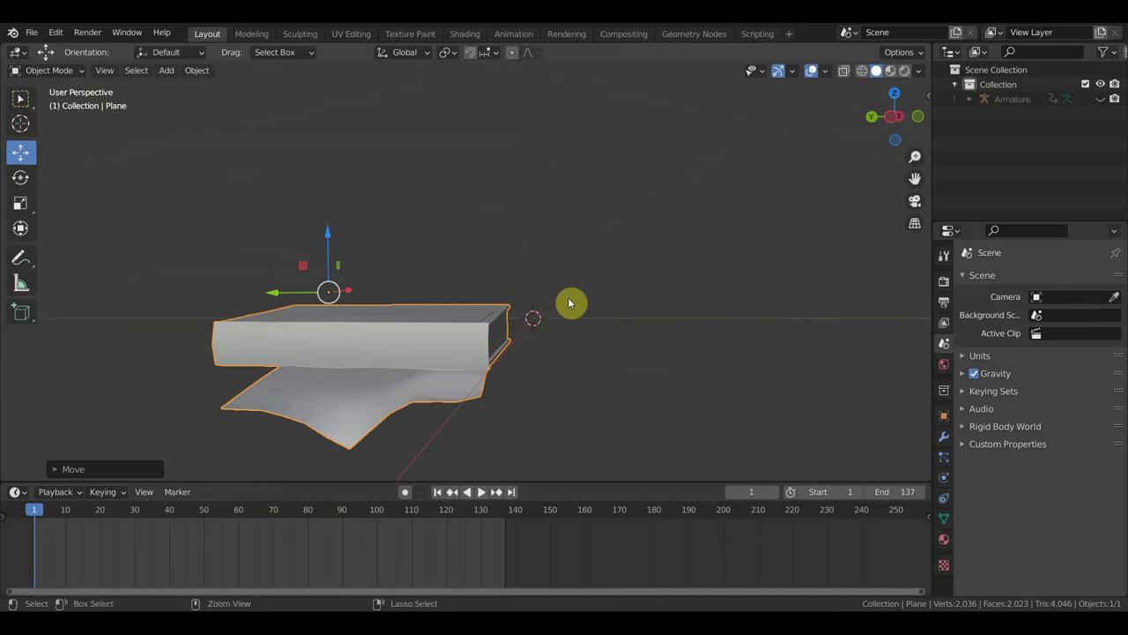
{"action": "key", "text": "ctrl+z"}
- Add a Plain Axes empty at the 3D cursor beside the book
{"action": "middle_click_drag", "start_coordinate": [571, 295], "coordinate": [493, 377]}
{"action": "scroll", "coordinate": [494, 377], "scroll_direction": "up", "scroll_amount": 3}
{"action": "middle_click_drag", "start_coordinate": [497, 377], "coordinate": [336, 267]}
{"action": "left_click", "coordinate": [165, 71]}
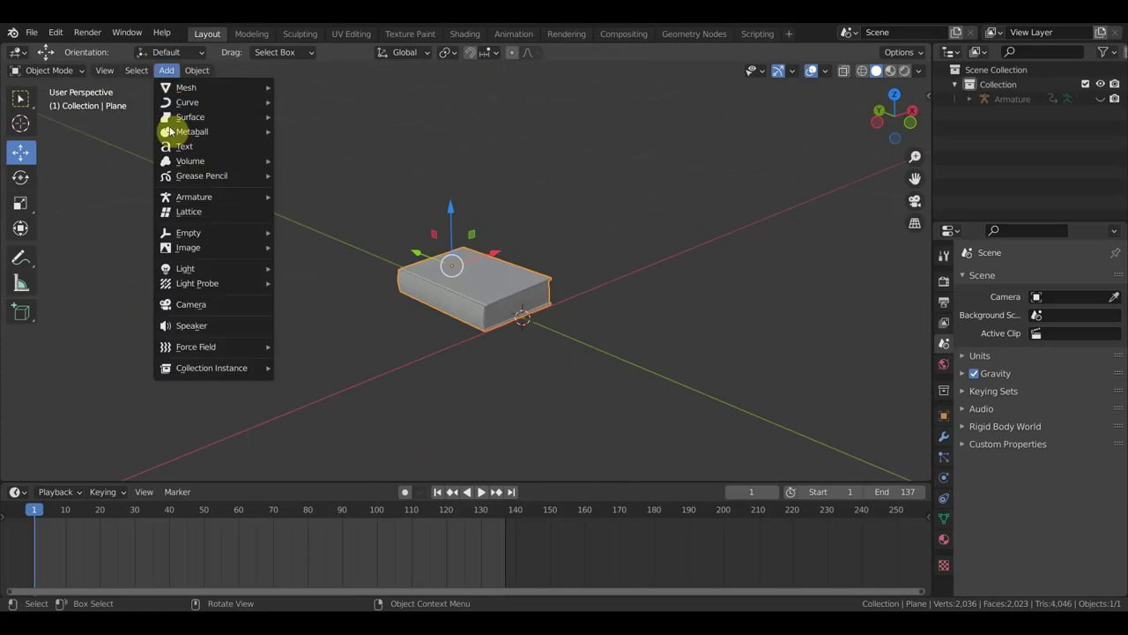
{"action": "mouse_move", "coordinate": [212, 234]}
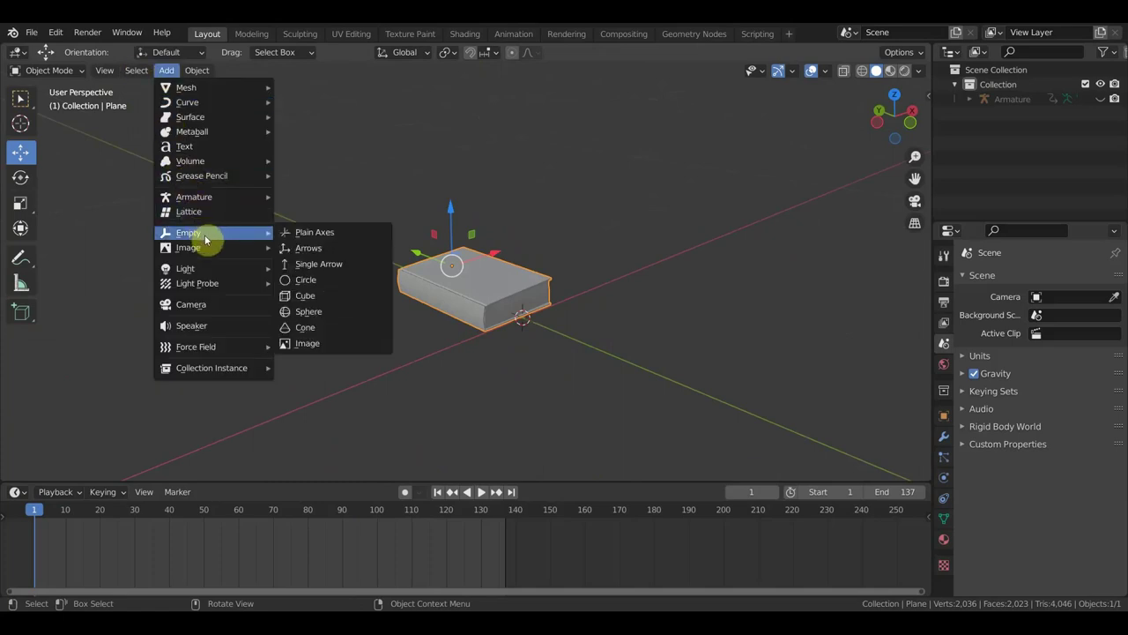
{"action": "left_click", "coordinate": [337, 240]}
- Scale the empty down uniformly from the right orthographic view until its axes are shorter than the book
{"action": "middle_click_drag", "start_coordinate": [607, 348], "coordinate": [693, 321]}
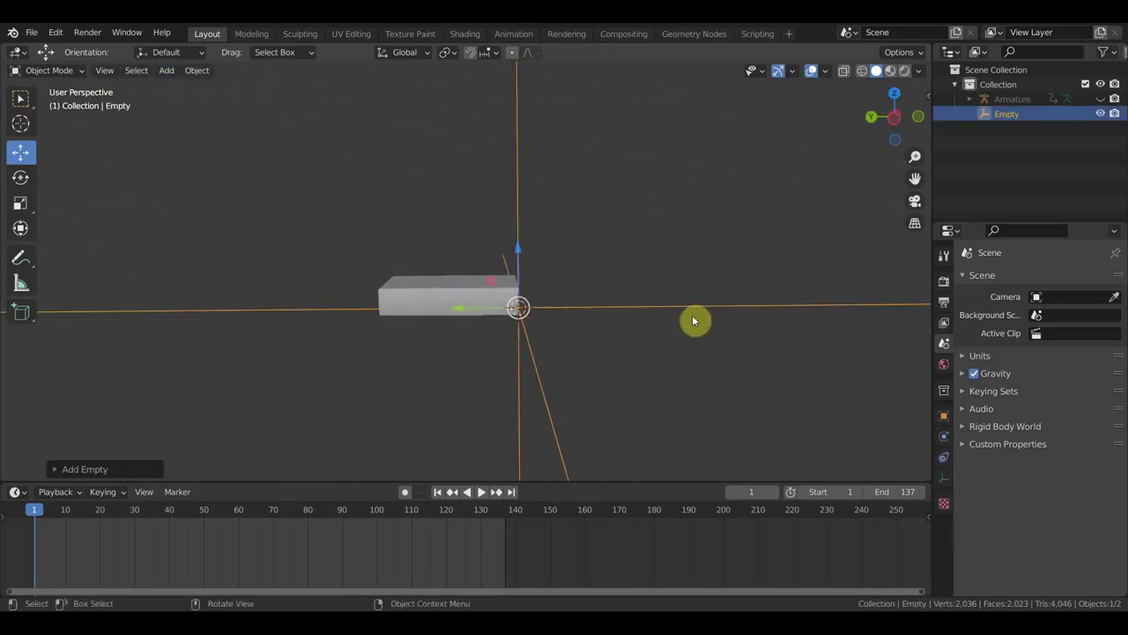
{"action": "key", "text": "KP_3"}
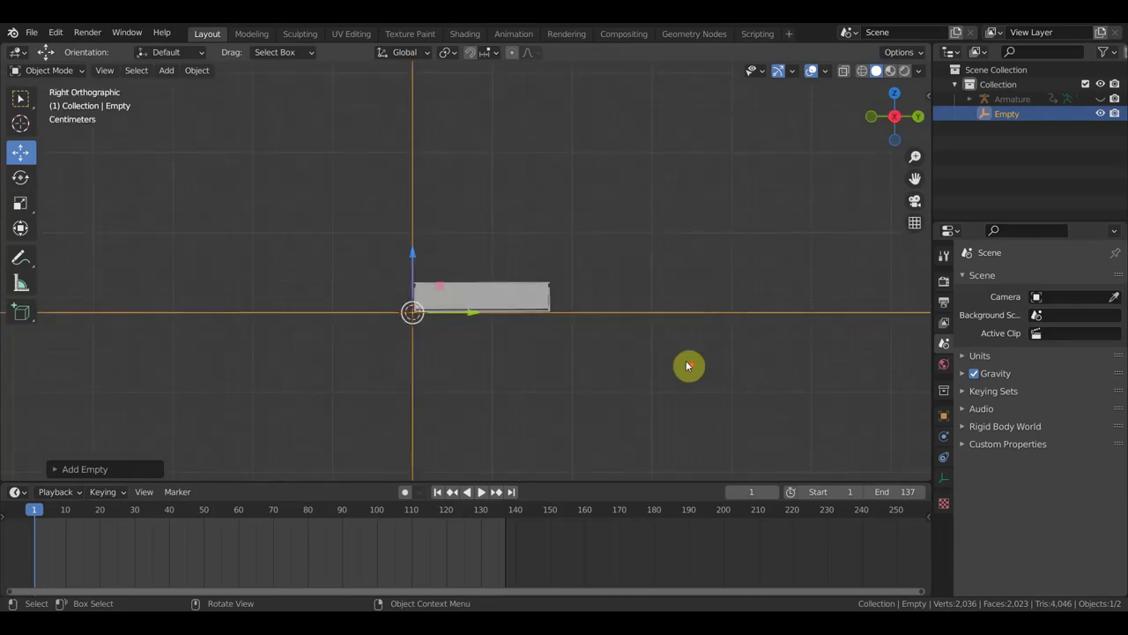
{"action": "key", "text": "s"}
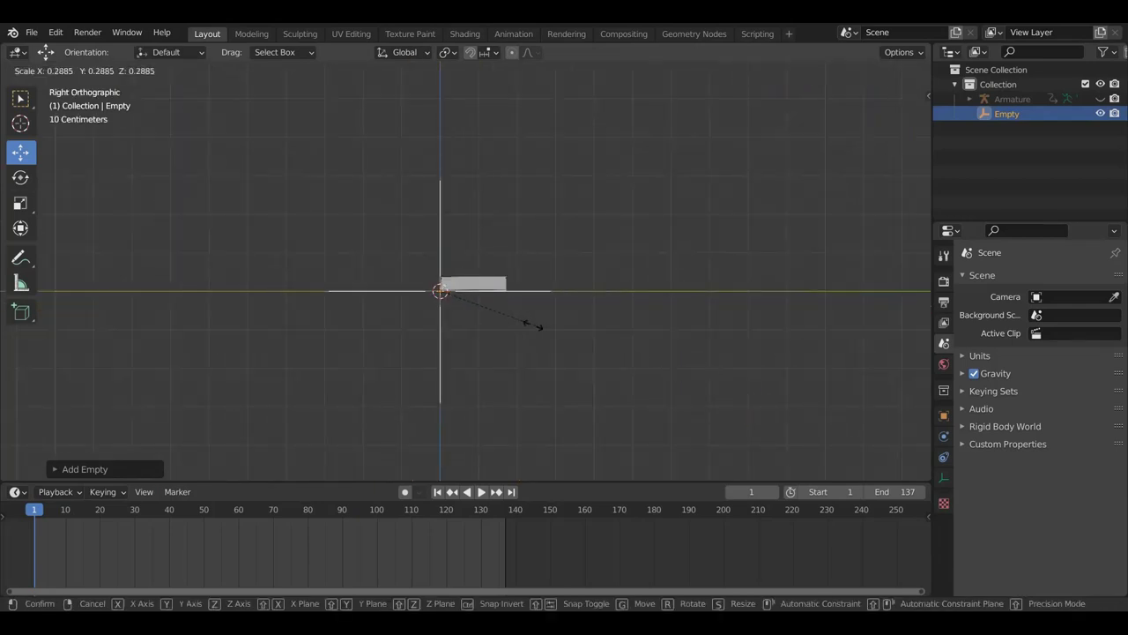
{"action": "left_click", "coordinate": [456, 312]}
{"action": "mouse_move", "coordinate": [456, 312]}
{"action": "middle_mouse_down"}
{"action": "mouse_move", "coordinate": [503, 322]}
{"action": "mouse_move", "coordinate": [549, 405]}
{"action": "mouse_move", "coordinate": [503, 332]}
{"action": "mouse_move", "coordinate": [463, 322]}
{"action": "middle_mouse_up"}
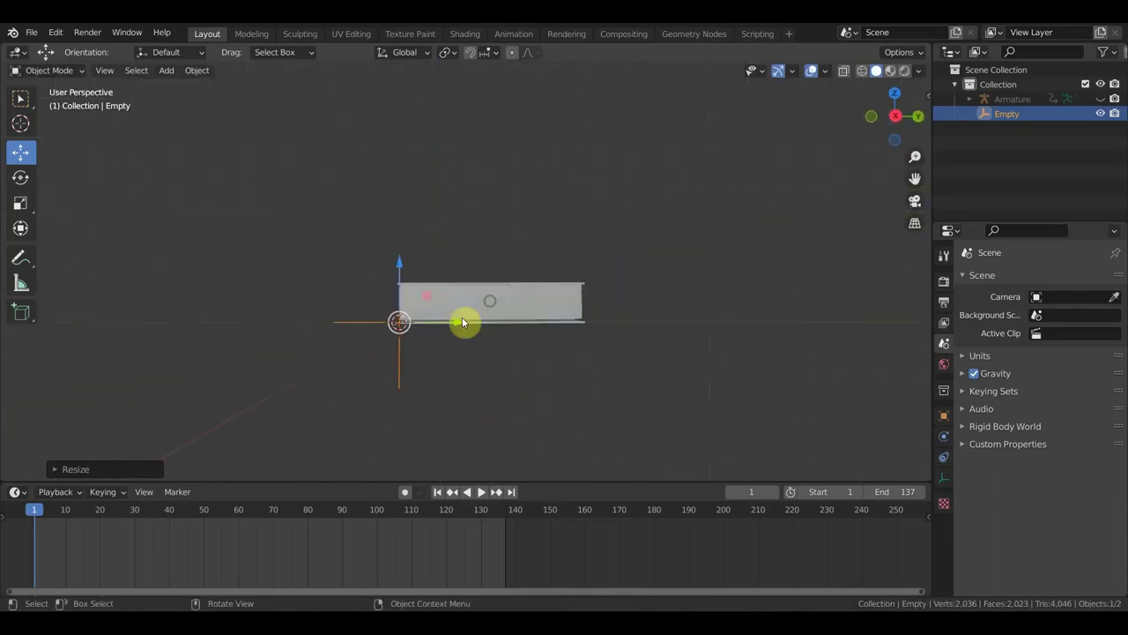
- Parent the book to the empty with Object (Keep Transform)
{"action": "mouse_move", "coordinate": [464, 323]}
{"action": "left_mouse_down"}
{"action": "mouse_move", "coordinate": [473, 323]}
{"action": "mouse_move", "coordinate": [460, 334]}
{"action": "left_mouse_up"}
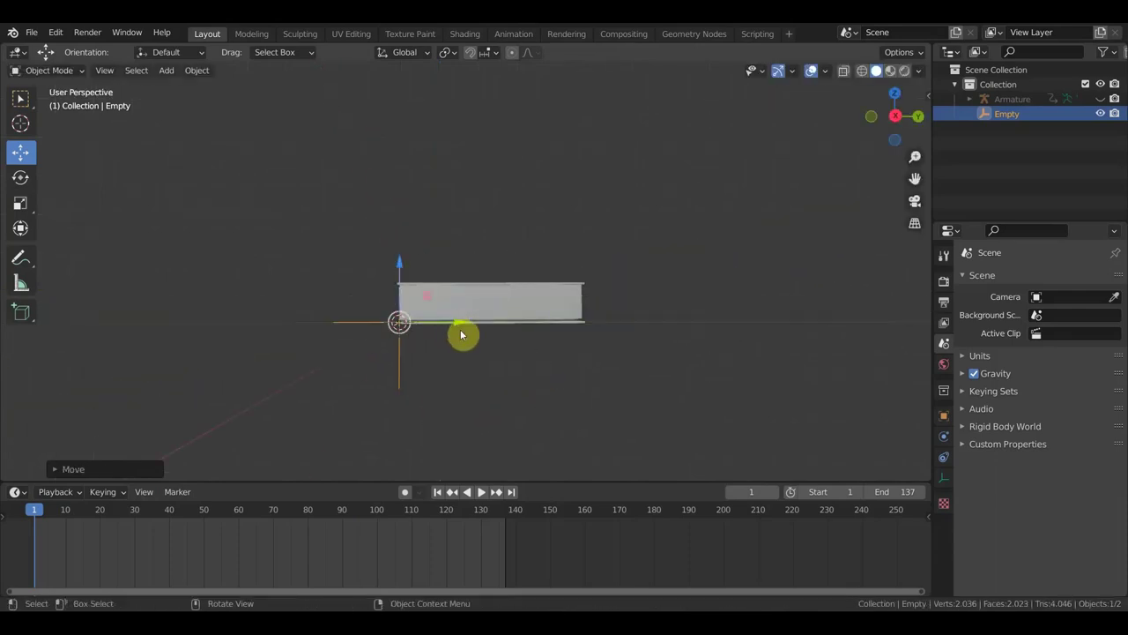
{"action": "key", "text": "ctrl+z"}
{"action": "middle_click_drag", "start_coordinate": [492, 331], "coordinate": [541, 340]}
{"action": "left_click", "coordinate": [530, 299]}
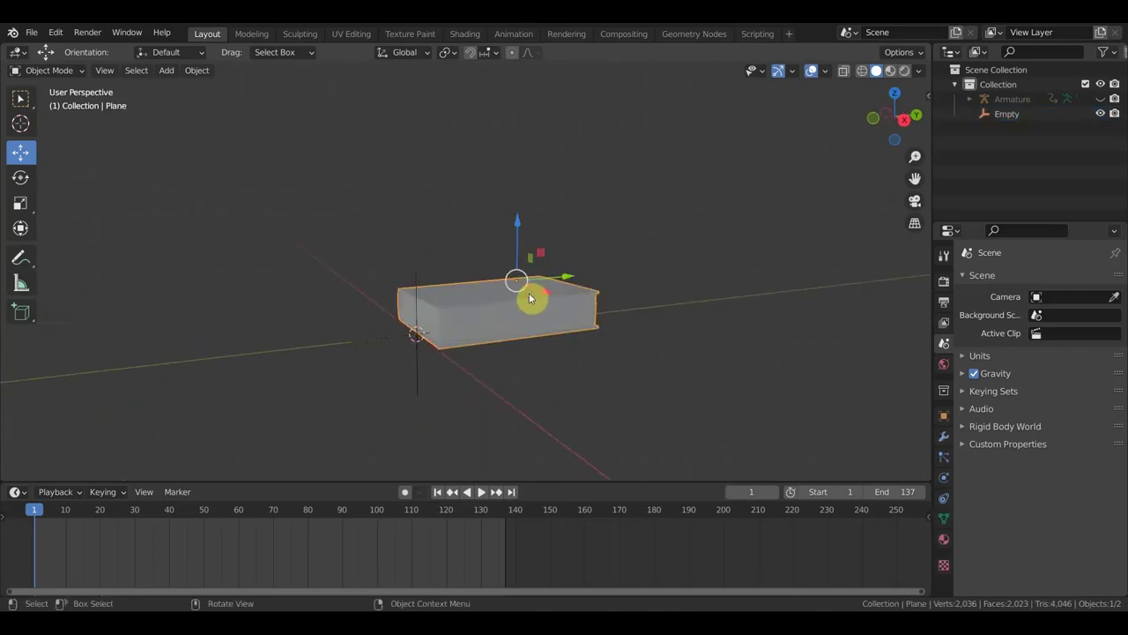
{"action": "left_click", "coordinate": [416, 280], "text": "shift"}
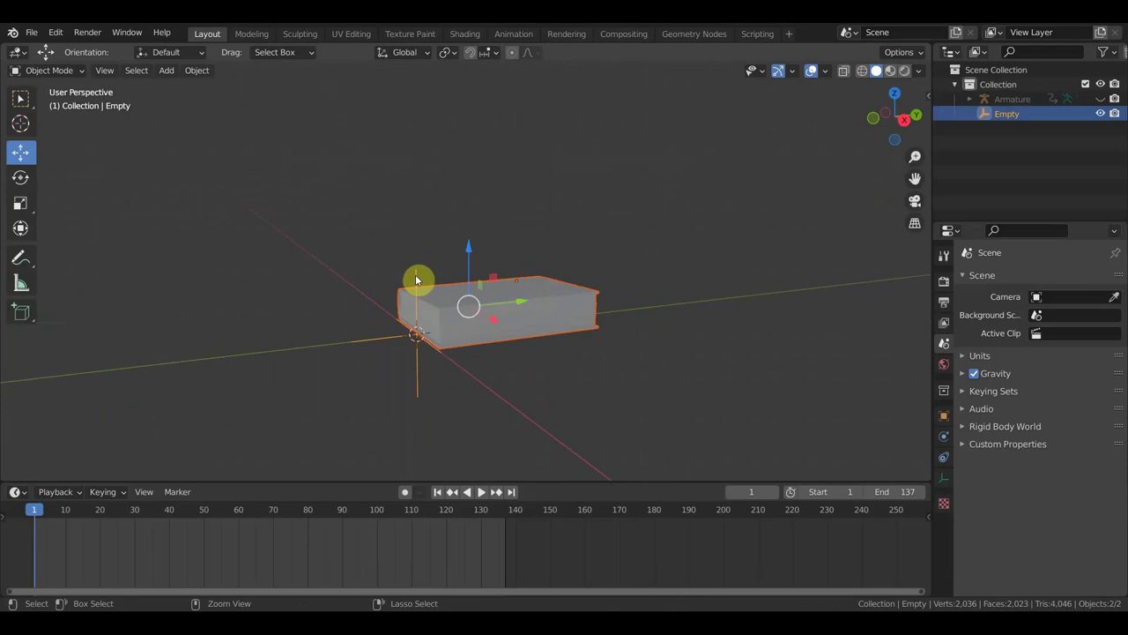
{"action": "key", "text": "ctrl+p"}
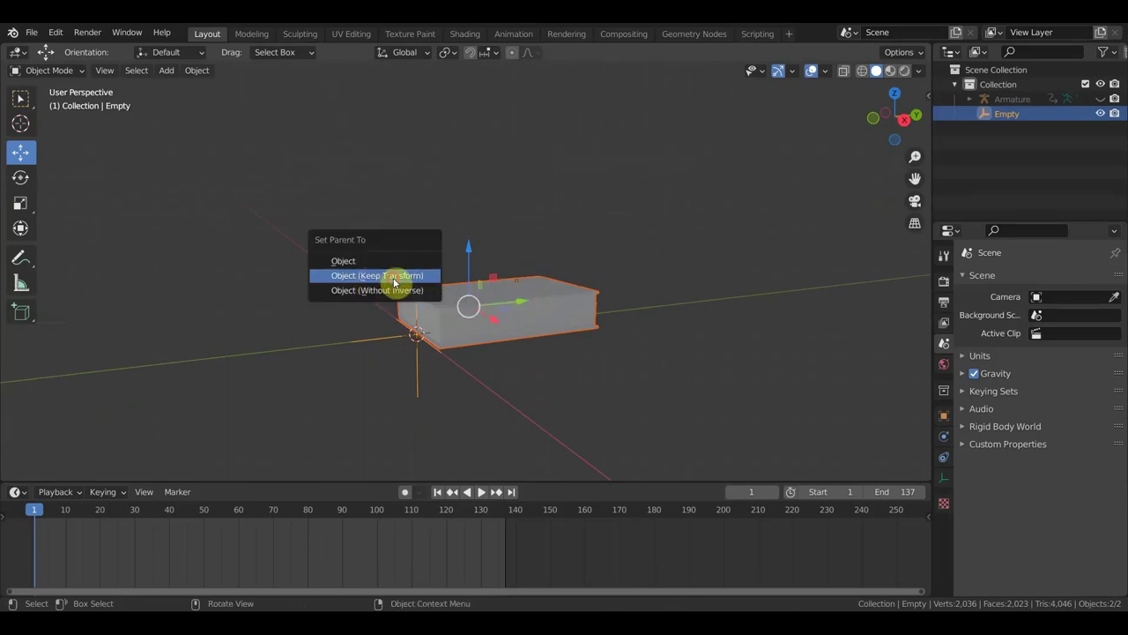
{"action": "left_click", "coordinate": [393, 276]}
- Select only the empty and move it along the Y axis to test whether the book follows
{"action": "left_click", "coordinate": [389, 343]}
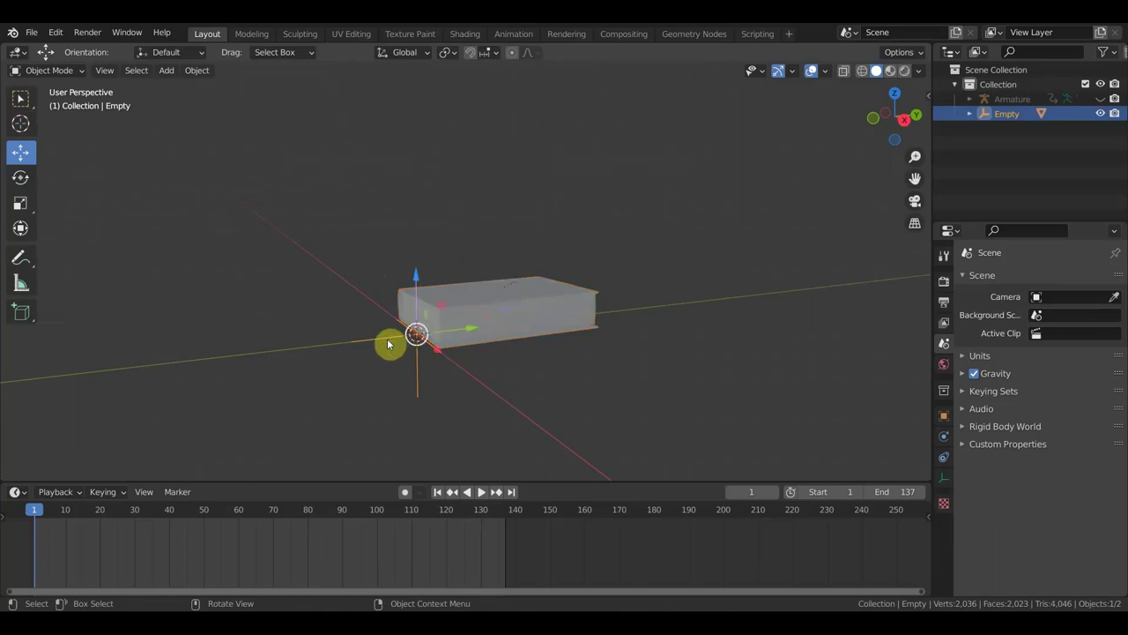
{"action": "key", "text": "g"}
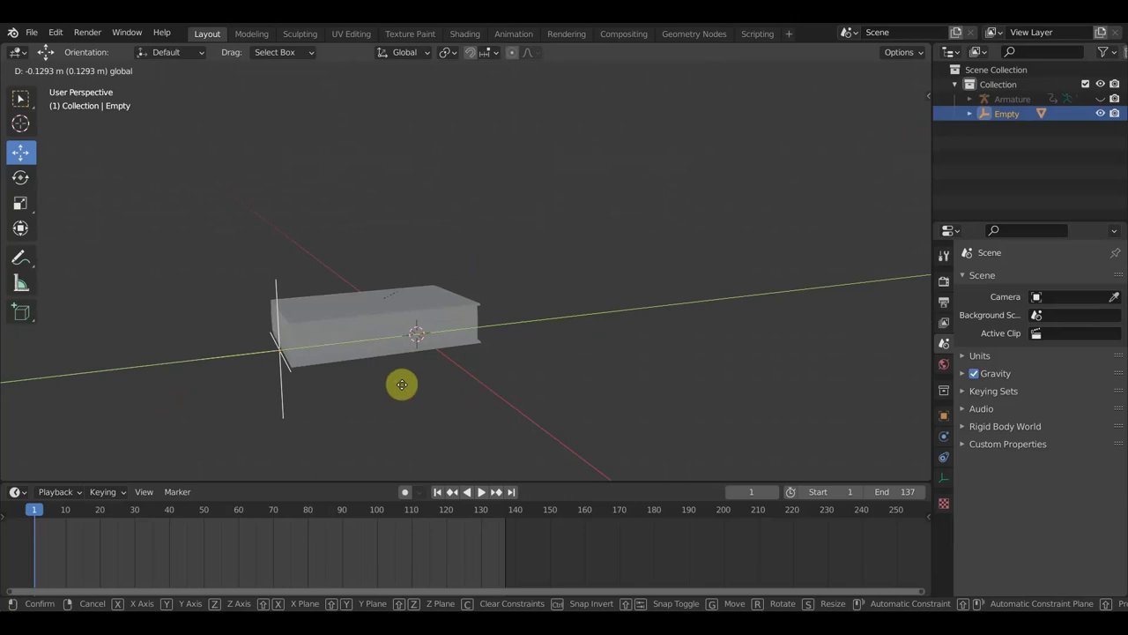
{"action": "left_click", "coordinate": [230, 396]}
- Play the moved book's animation from several angles to check the page turning, returning to frame 1
{"action": "key", "text": "space"}
{"action": "middle_click_drag", "start_coordinate": [284, 395], "coordinate": [463, 383]}
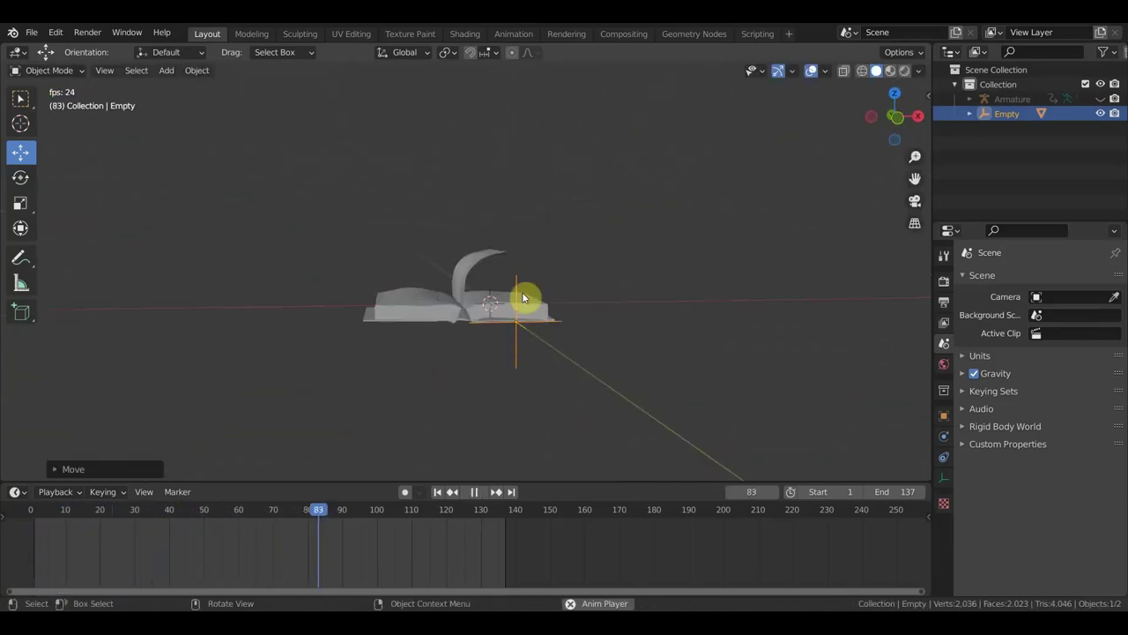
{"action": "scroll", "coordinate": [554, 282], "scroll_direction": "down", "scroll_amount": 4}
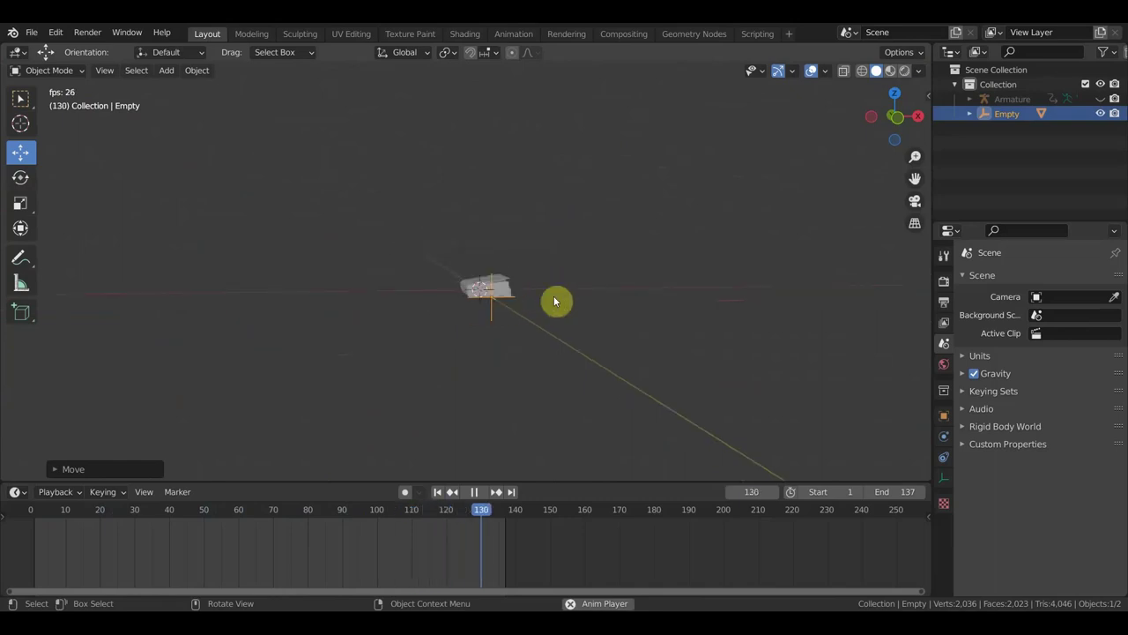
{"action": "middle_click_drag", "start_coordinate": [553, 300], "coordinate": [549, 374]}
{"action": "key", "text": "space"}
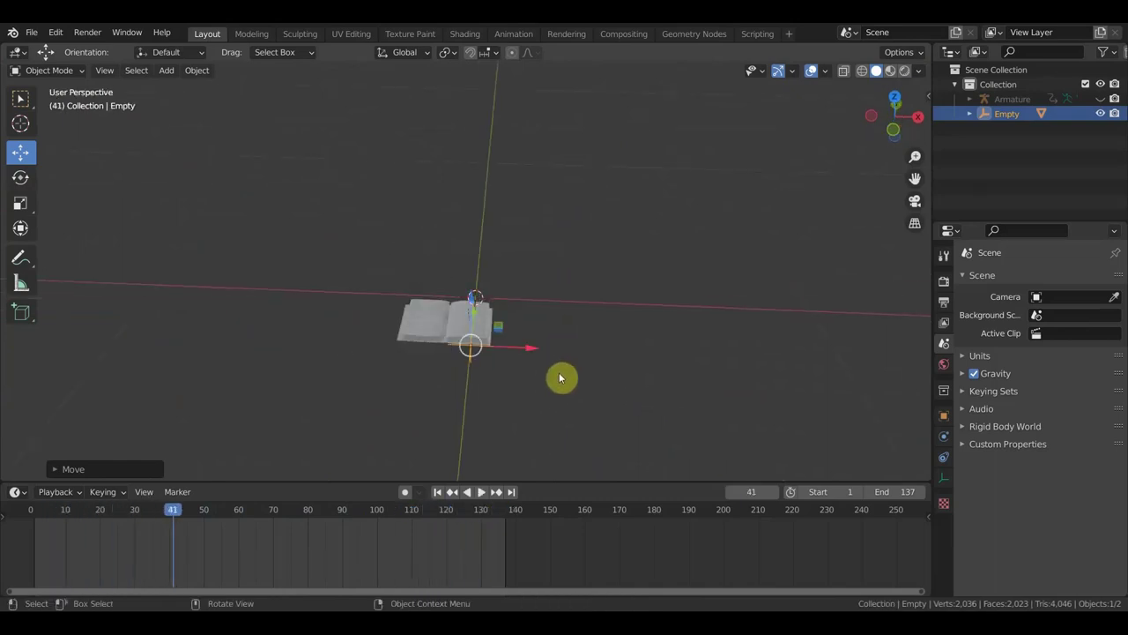
{"action": "key", "text": "shift+Left"}
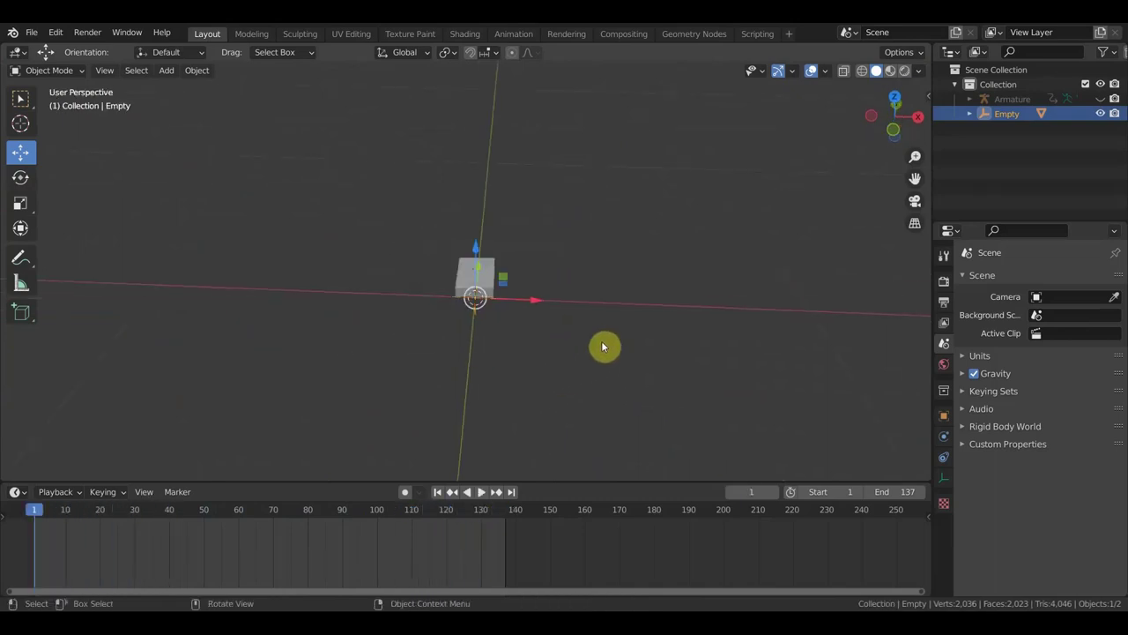
- Select the book and switch the viewport shading to Material Preview to show its cover texture
{"action": "scroll", "coordinate": [611, 343], "scroll_direction": "up", "scroll_amount": 5}
{"action": "middle_click_drag", "start_coordinate": [612, 342], "coordinate": [509, 323]}
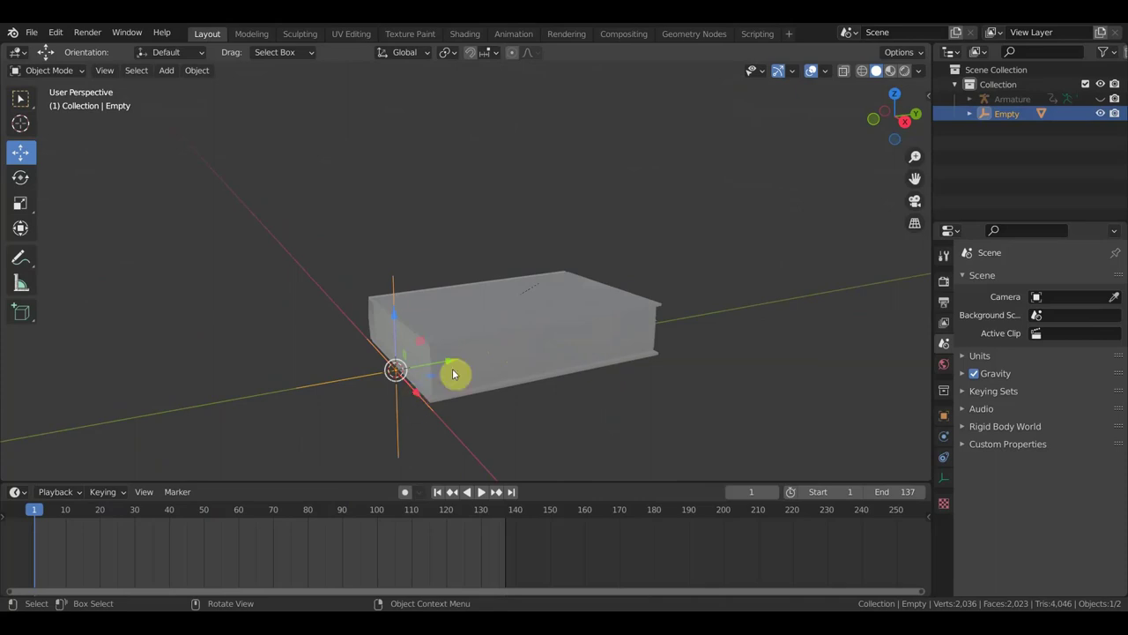
{"action": "left_click", "coordinate": [535, 343]}
{"action": "middle_click_drag", "start_coordinate": [575, 429], "coordinate": [540, 384]}
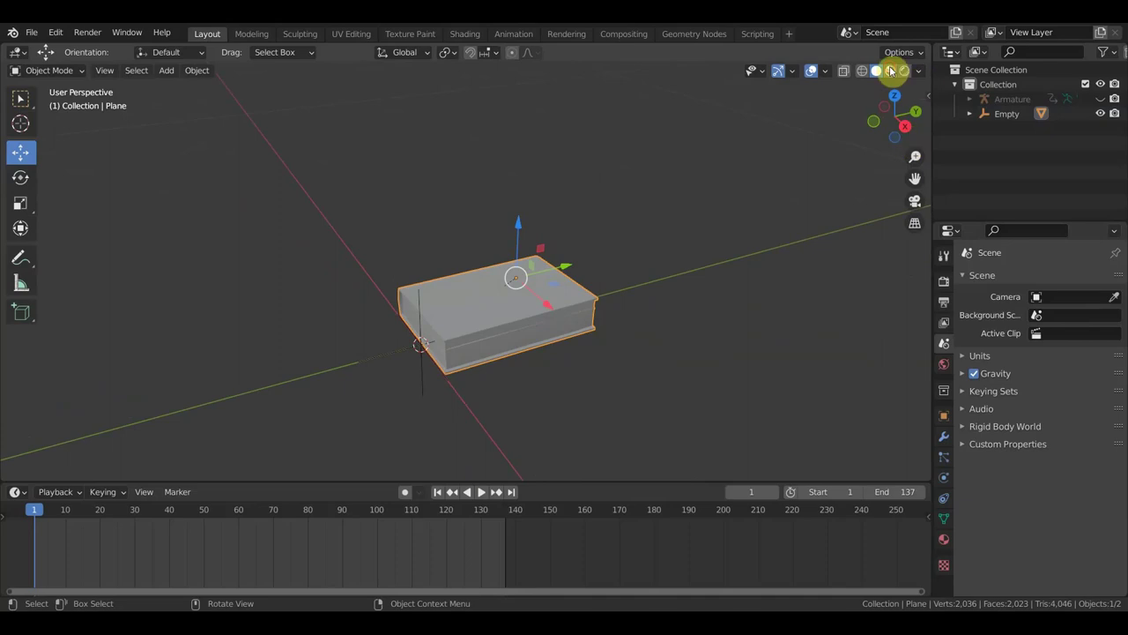
{"action": "left_click", "coordinate": [891, 70]}
{"action": "mouse_move", "coordinate": [640, 305]}
{"action": "middle_mouse_down"}
{"action": "mouse_move", "coordinate": [705, 352]}
{"action": "mouse_move", "coordinate": [712, 343]}
{"action": "middle_mouse_up"}
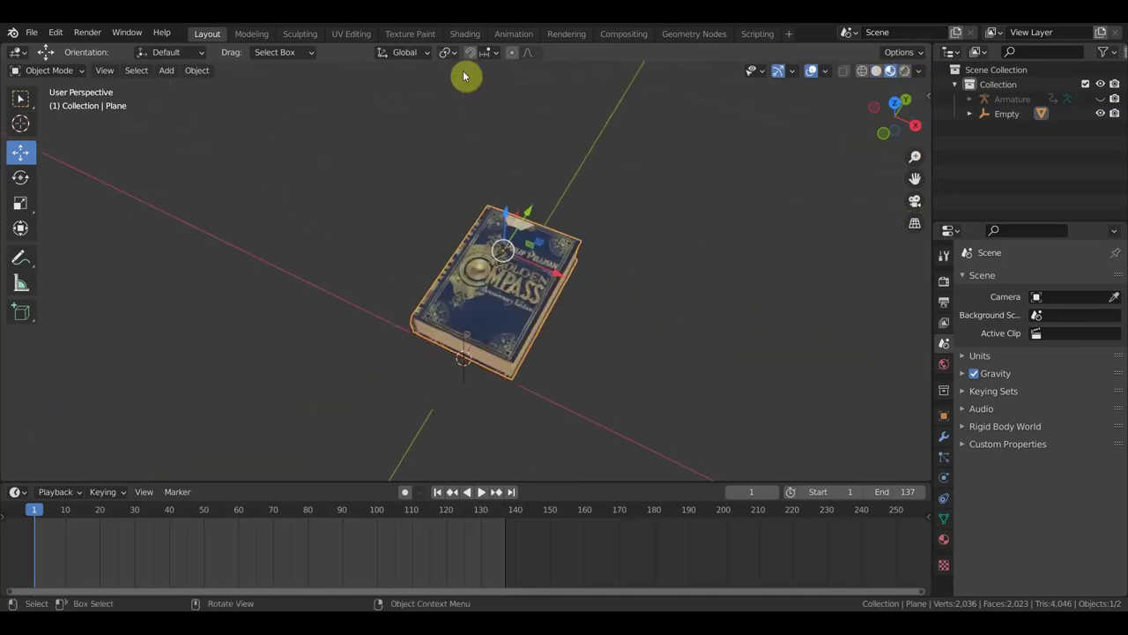
- Check the book's material nodes in the Shading workspace and return to the Layout workspace
{"action": "left_click", "coordinate": [465, 34]}
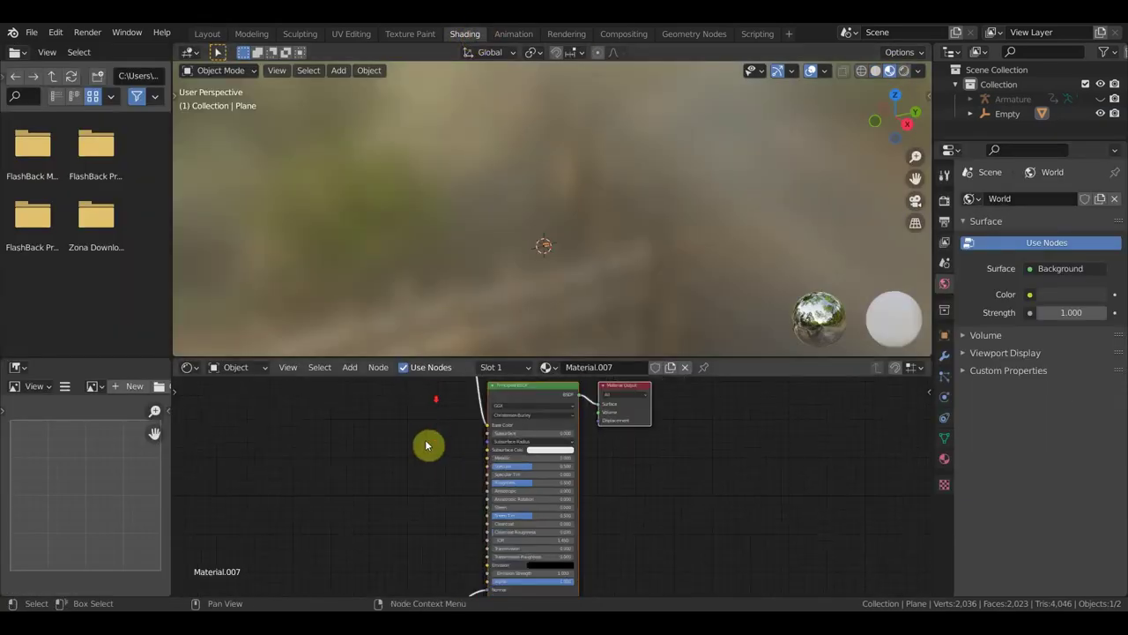
{"action": "scroll", "coordinate": [432, 454], "scroll_direction": "down", "scroll_amount": 3}
{"action": "scroll", "coordinate": [450, 465], "scroll_direction": "up", "scroll_amount": 2}
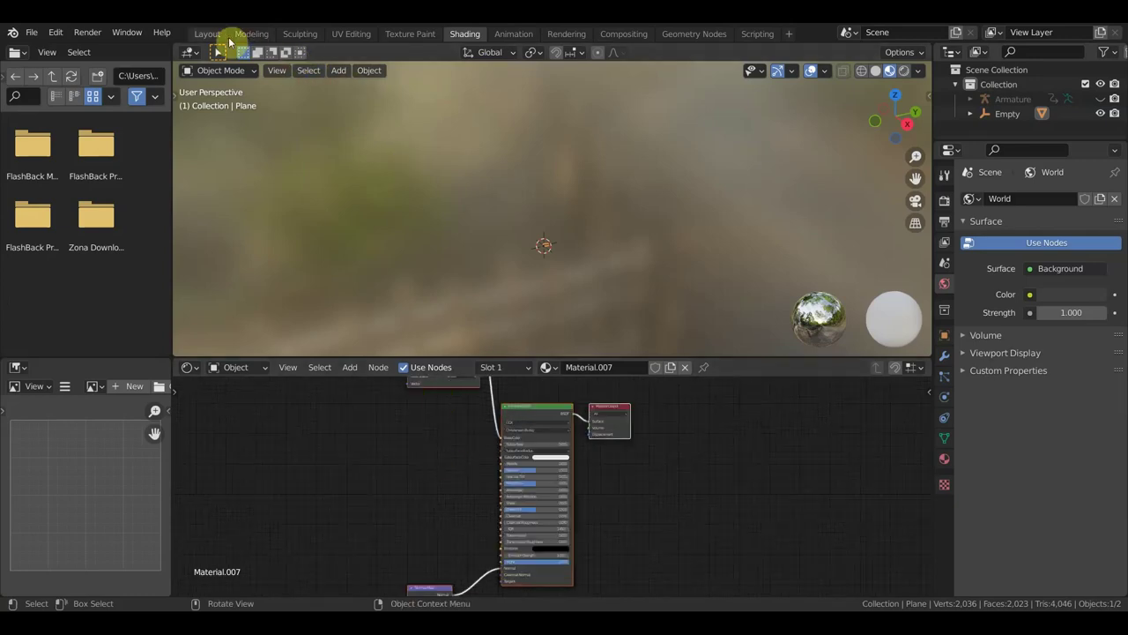
{"action": "left_click", "coordinate": [207, 33]}
- Examine the textures on the closed book's front cover, page edges and spine side
{"action": "scroll", "coordinate": [562, 269], "scroll_direction": "up", "scroll_amount": 4}
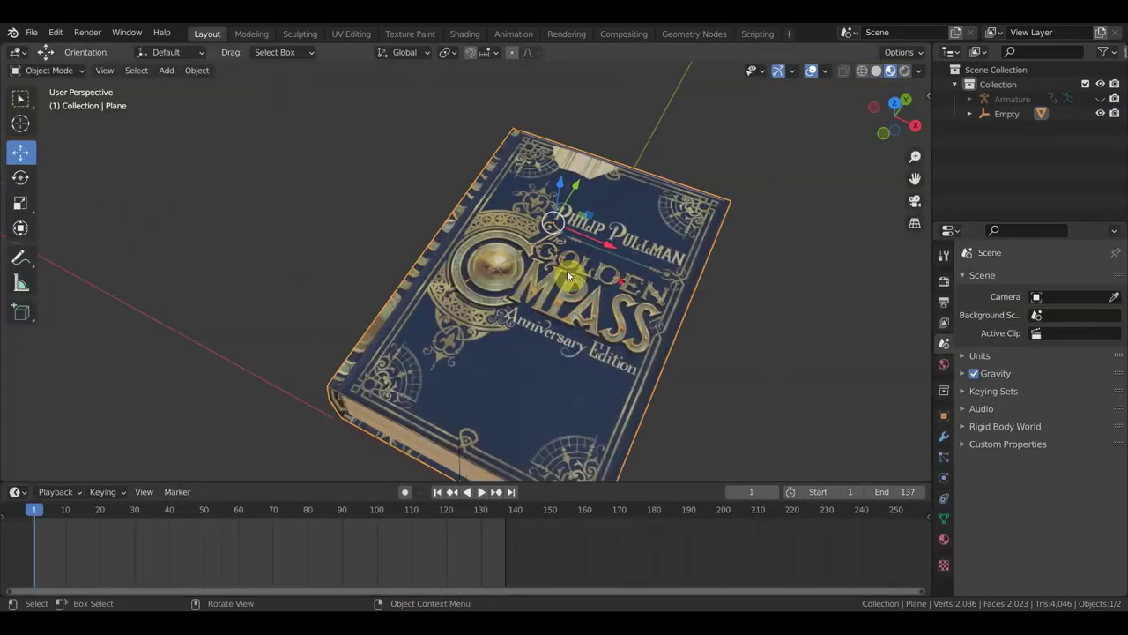
{"action": "scroll", "coordinate": [567, 270], "scroll_direction": "down", "scroll_amount": 2}
{"action": "middle_click_drag", "start_coordinate": [622, 300], "coordinate": [657, 397]}
{"action": "scroll", "coordinate": [602, 363], "scroll_direction": "up", "scroll_amount": 4}
{"action": "middle_click_drag", "start_coordinate": [602, 363], "coordinate": [560, 376]}
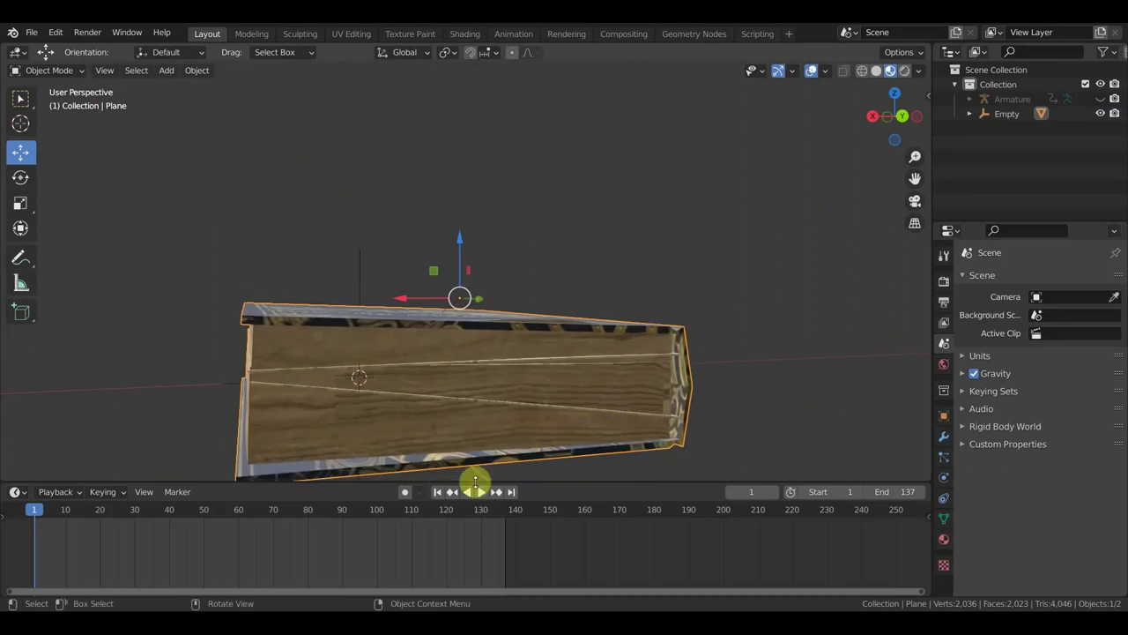
{"action": "middle_click_drag", "start_coordinate": [477, 427], "coordinate": [536, 425]}
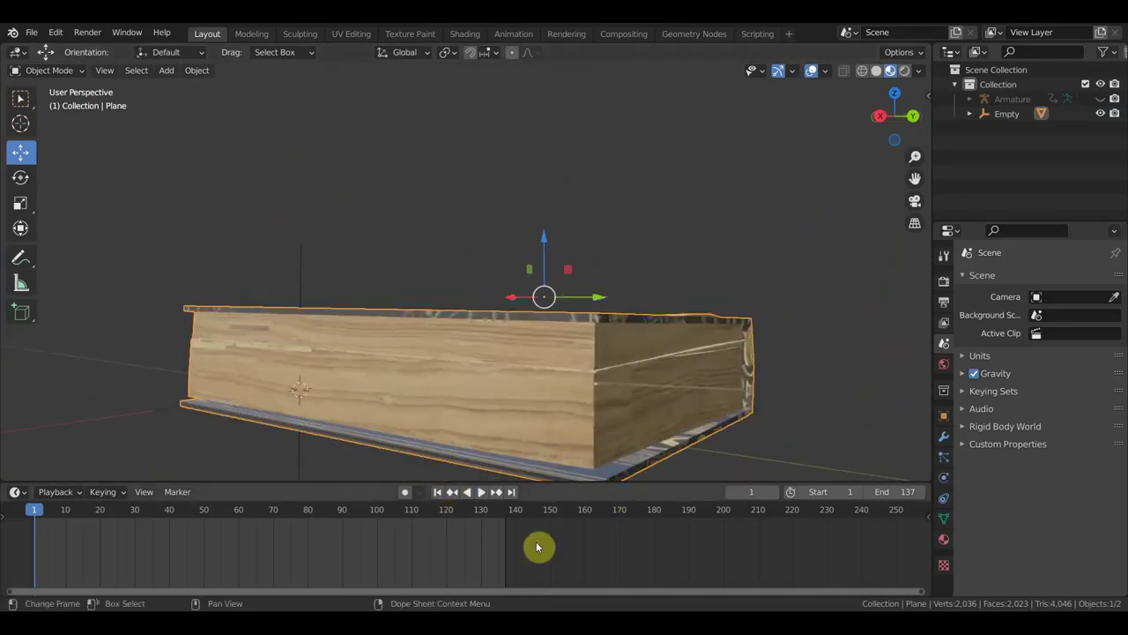
- Scrub the animation to frame 50 and examine the open book and its turning page from several sides
{"action": "left_click_drag", "start_coordinate": [38, 514], "coordinate": [206, 564]}
{"action": "middle_click_drag", "start_coordinate": [501, 351], "coordinate": [859, 26]}
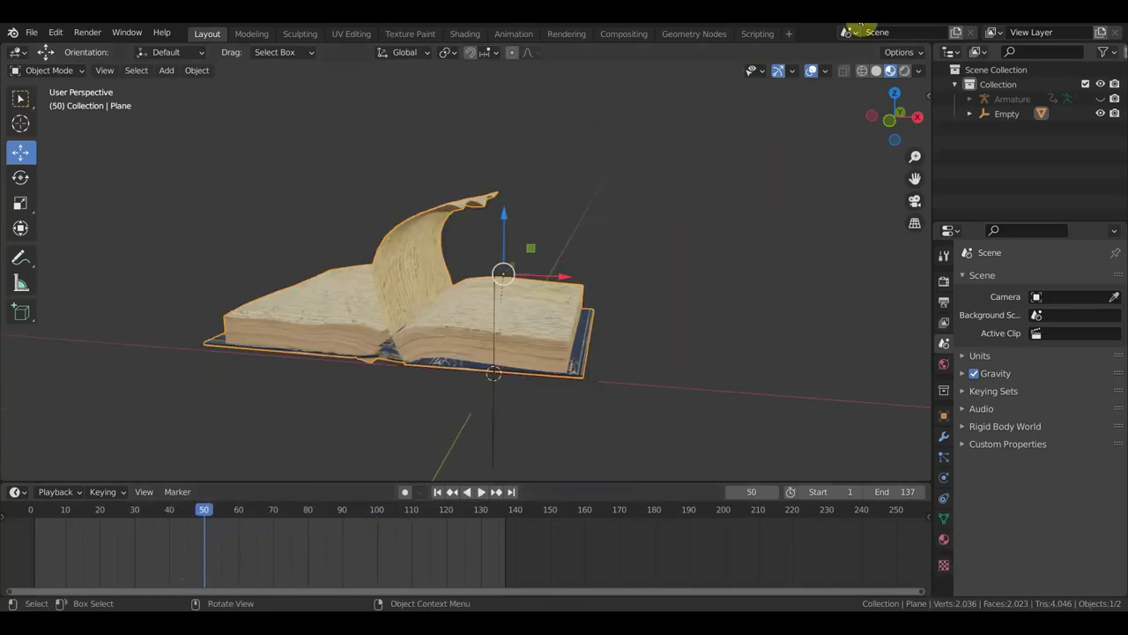
{"action": "mouse_move", "coordinate": [678, 247]}
{"action": "middle_mouse_down"}
{"action": "mouse_move", "coordinate": [735, 234]}
{"action": "mouse_move", "coordinate": [695, 235]}
{"action": "middle_mouse_up"}
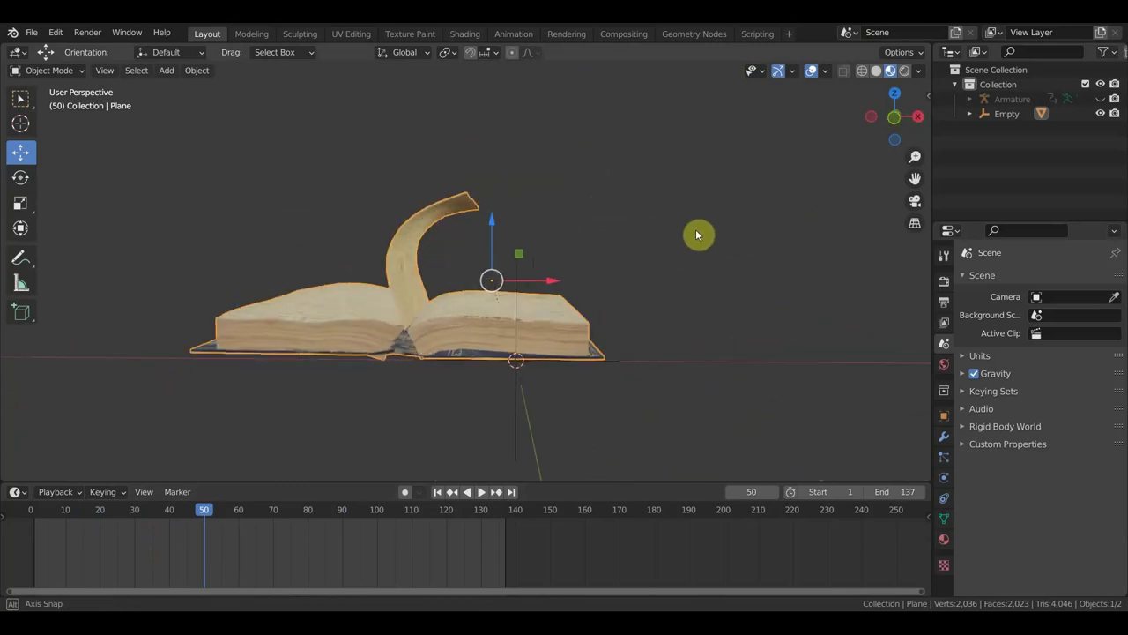
{"action": "middle_click_drag", "start_coordinate": [661, 272], "coordinate": [433, 300]}
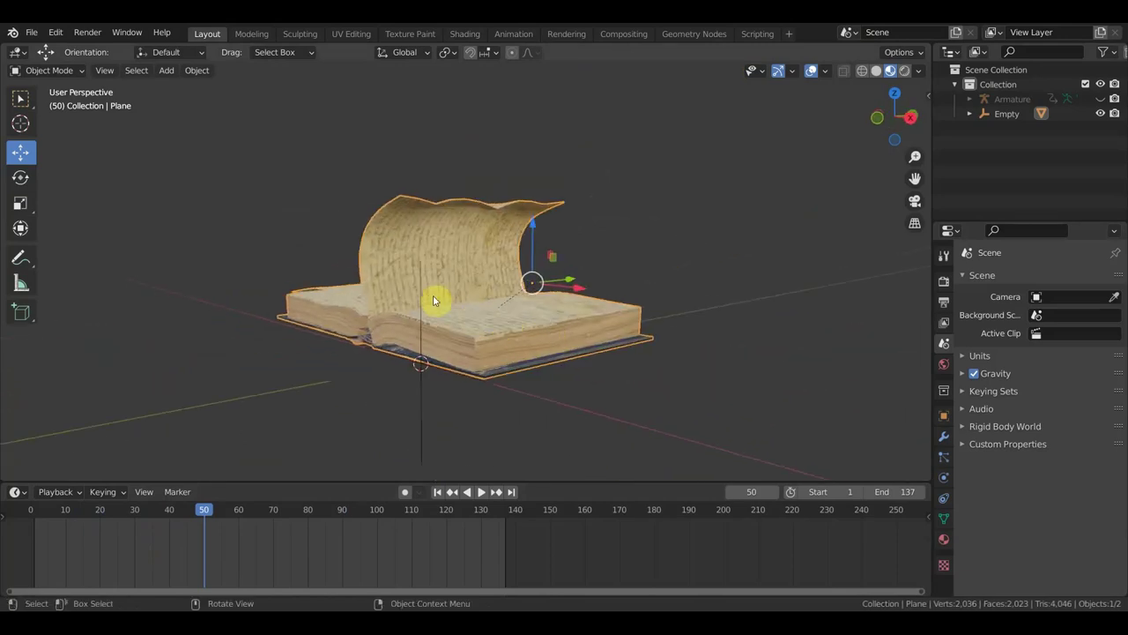
- Select the empty and examine the cover and spine on the underside of the open book
{"action": "left_click", "coordinate": [419, 291]}
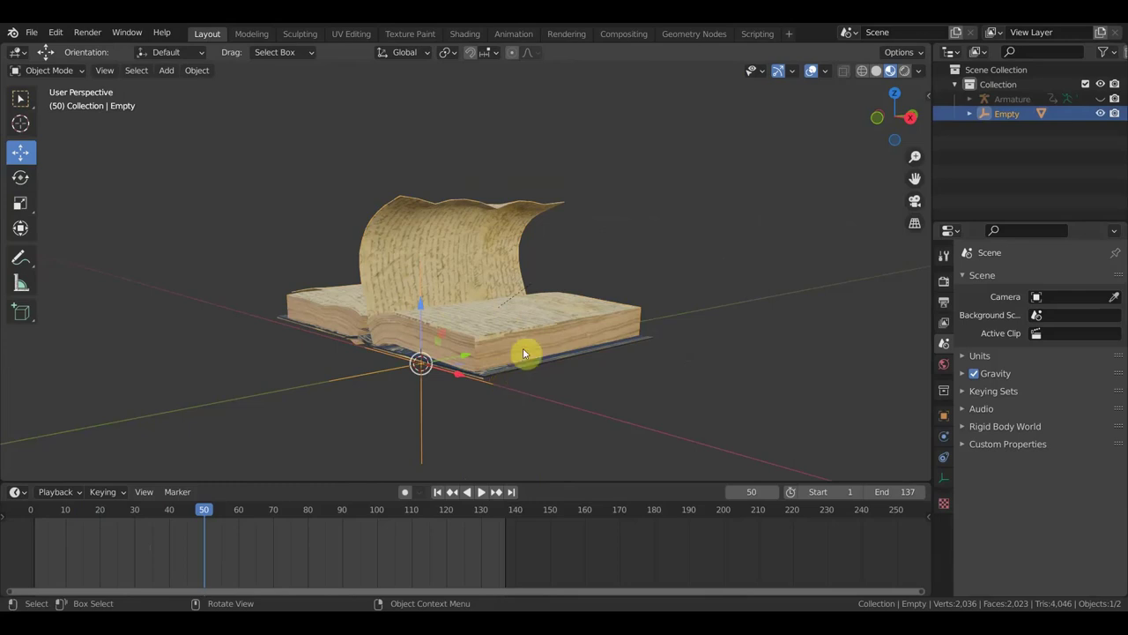
{"action": "middle_click_drag", "start_coordinate": [504, 438], "coordinate": [576, 371]}
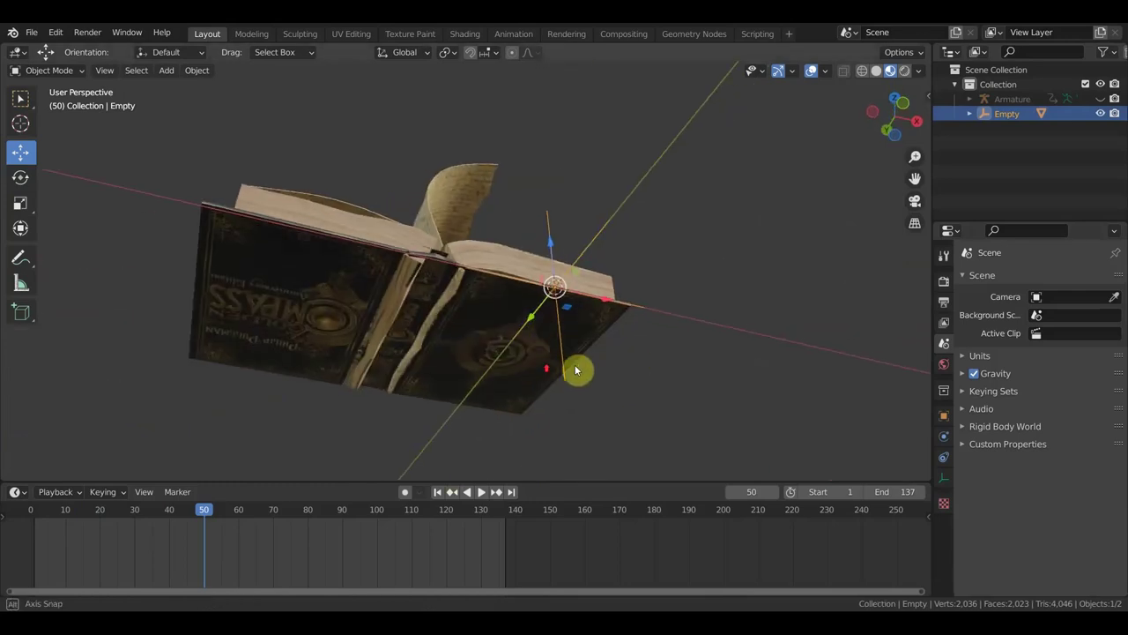
{"action": "scroll", "coordinate": [556, 369], "scroll_direction": "up", "scroll_amount": 3}
{"action": "scroll", "coordinate": [421, 334], "scroll_direction": "down", "scroll_amount": 4}
{"action": "middle_click_drag", "start_coordinate": [448, 340], "coordinate": [439, 330]}
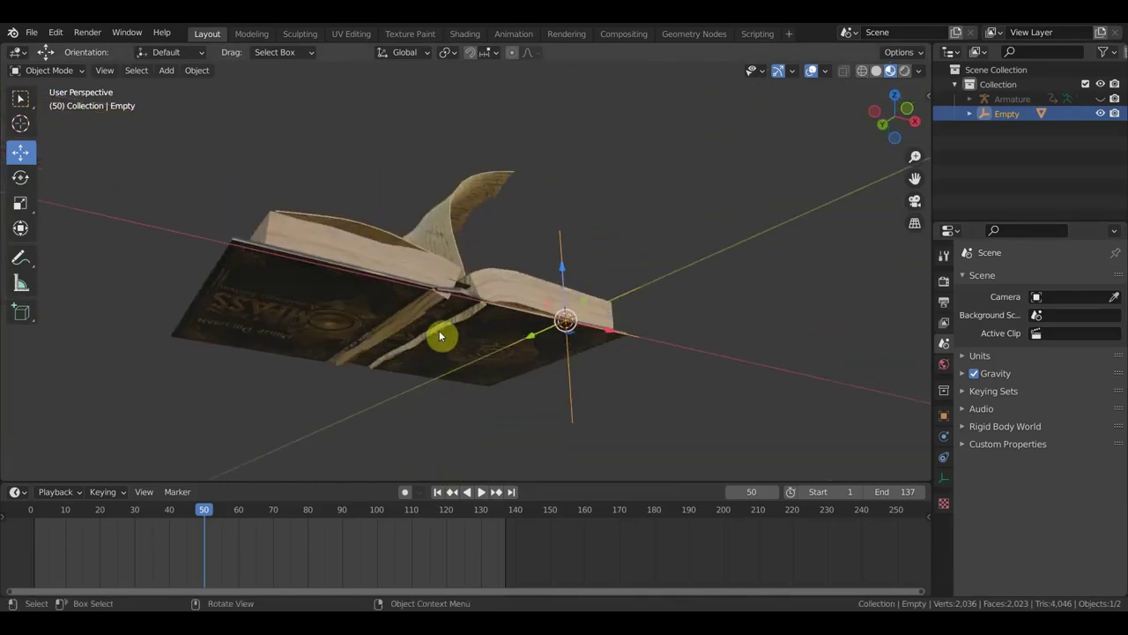
- Scrub through frame 31 to frame 117, select the book and examine its cover and spine as it closes
{"action": "left_click_drag", "start_coordinate": [206, 513], "coordinate": [138, 512]}
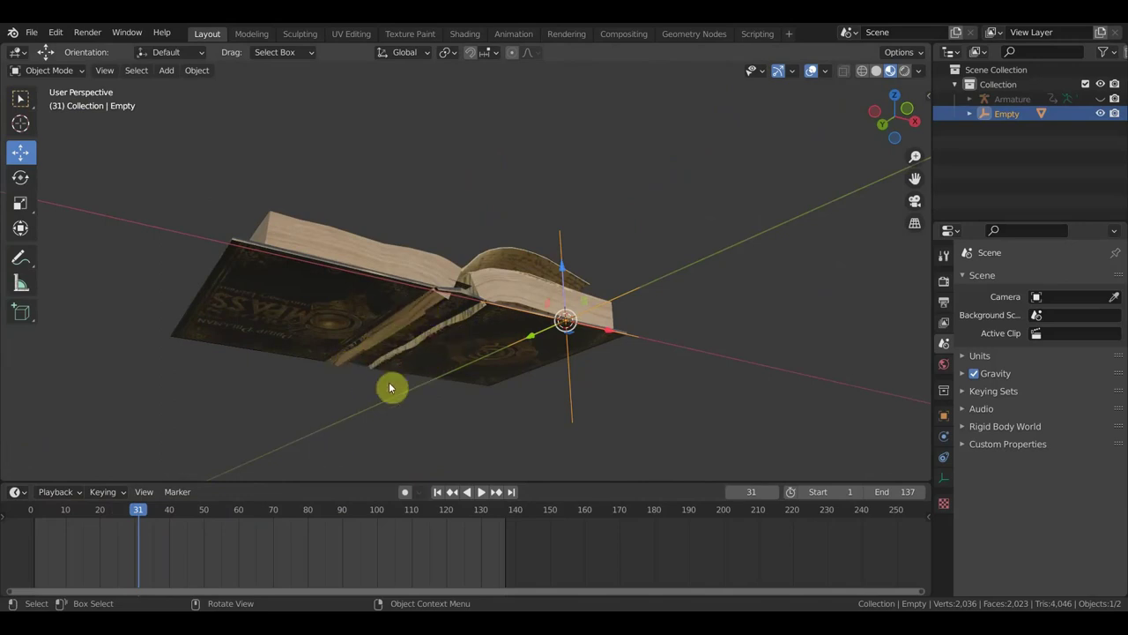
{"action": "left_click_drag", "start_coordinate": [143, 512], "coordinate": [441, 509]}
{"action": "middle_click_drag", "start_coordinate": [516, 445], "coordinate": [573, 443]}
{"action": "middle_click_drag", "start_coordinate": [492, 301], "coordinate": [446, 310]}
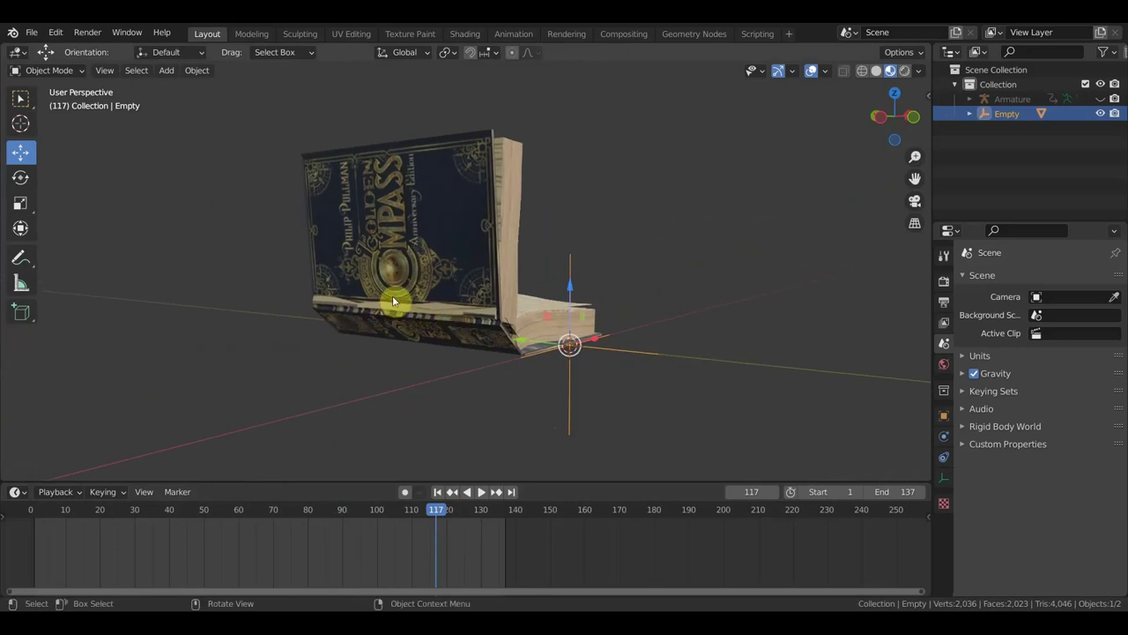
{"action": "left_click", "coordinate": [515, 206]}
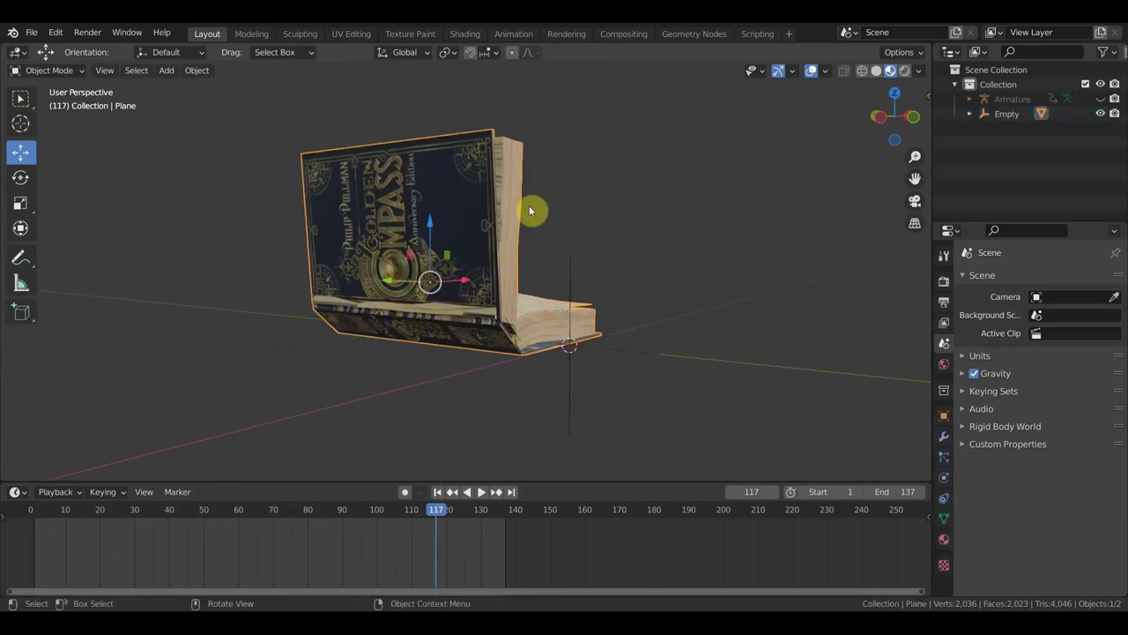
{"action": "middle_click_drag", "start_coordinate": [496, 227], "coordinate": [435, 305]}
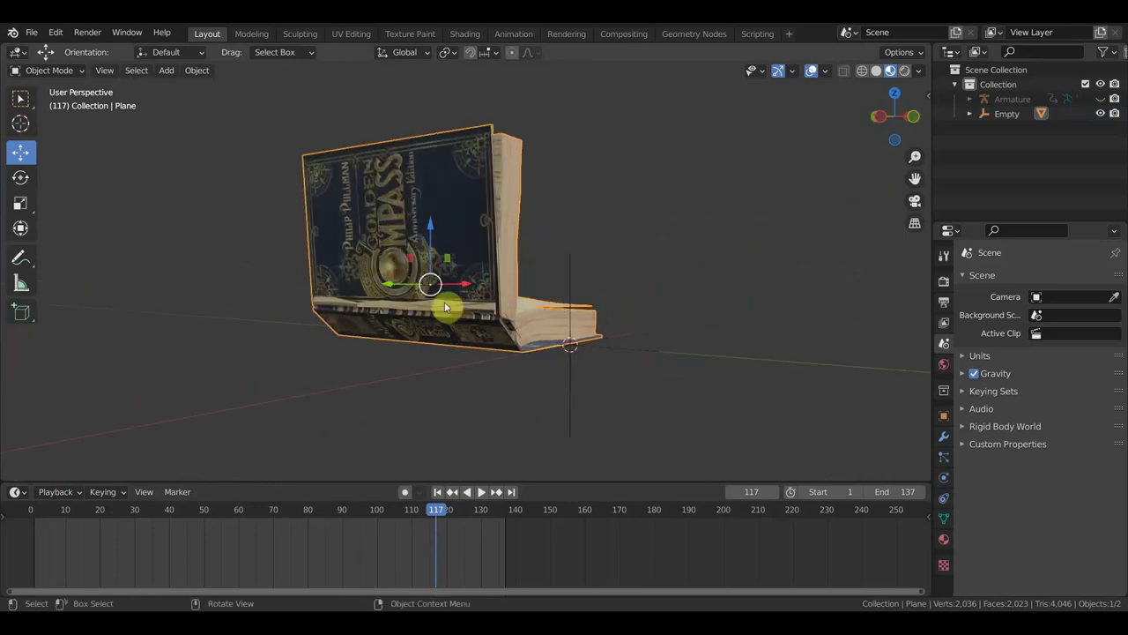
- Scrub toward the animation's end and back to frame 70 to view the open book from the front
{"action": "left_click_drag", "start_coordinate": [442, 514], "coordinate": [493, 524]}
{"action": "key", "text": "shift+ctrl+space"}
{"action": "left_click_drag", "start_coordinate": [397, 524], "coordinate": [276, 557]}
{"action": "middle_click_drag", "start_coordinate": [537, 382], "coordinate": [492, 373]}
- Try to move the empty along the X axis at frame 70, and undo the move and its selection
{"action": "left_click", "coordinate": [518, 417]}
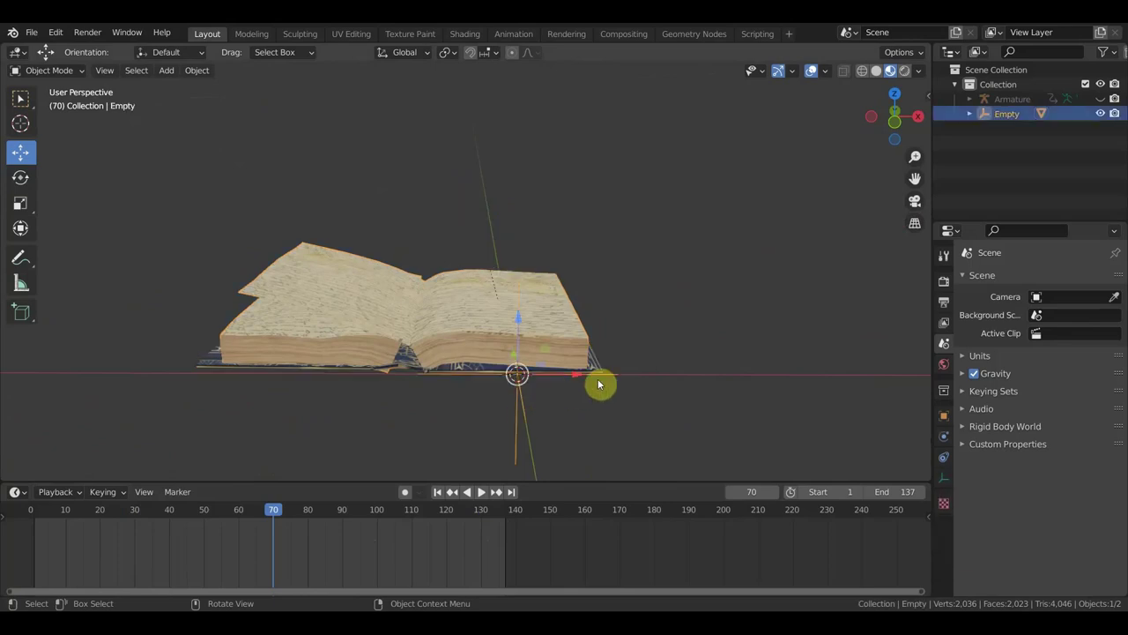
{"action": "left_click_drag", "start_coordinate": [579, 377], "coordinate": [671, 384]}
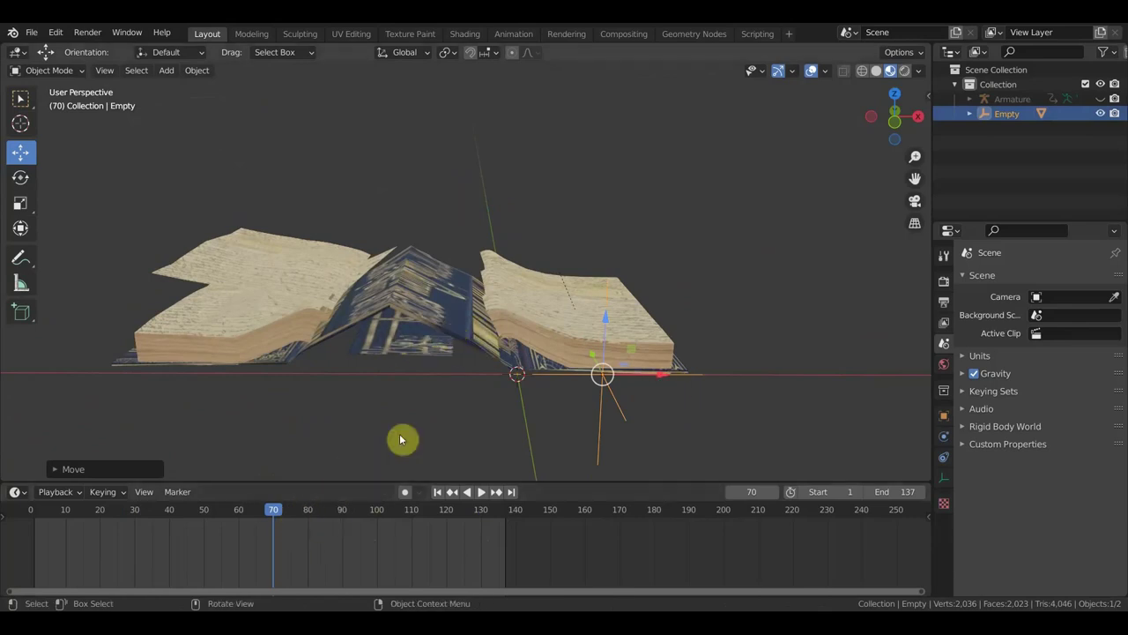
{"action": "key", "text": "ctrl+z"}
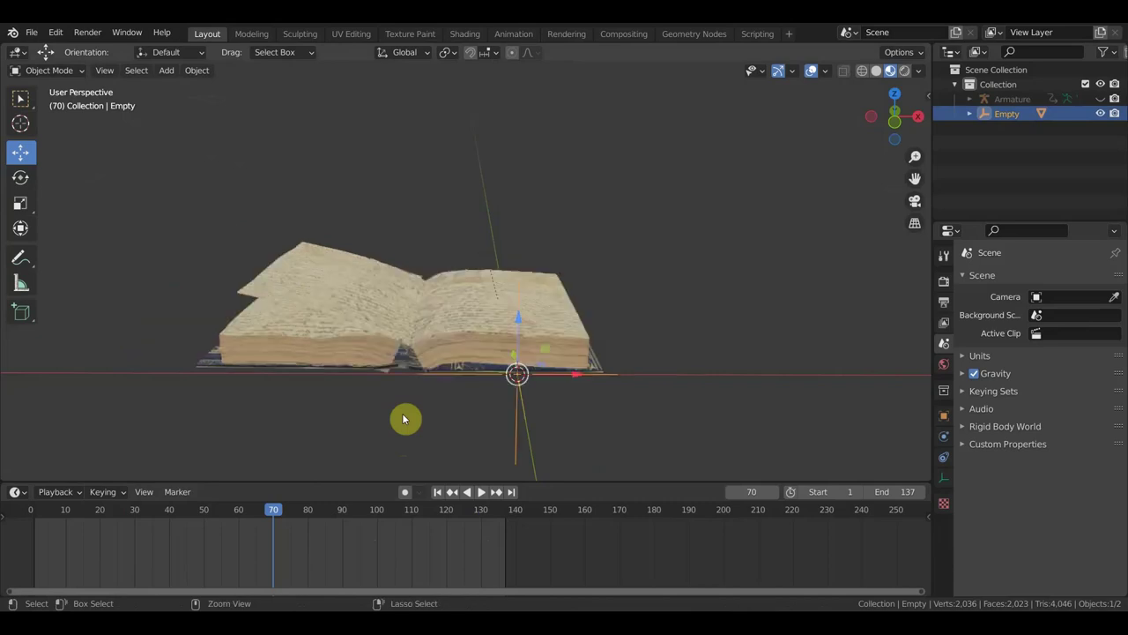
{"action": "key", "text": "ctrl+z"}
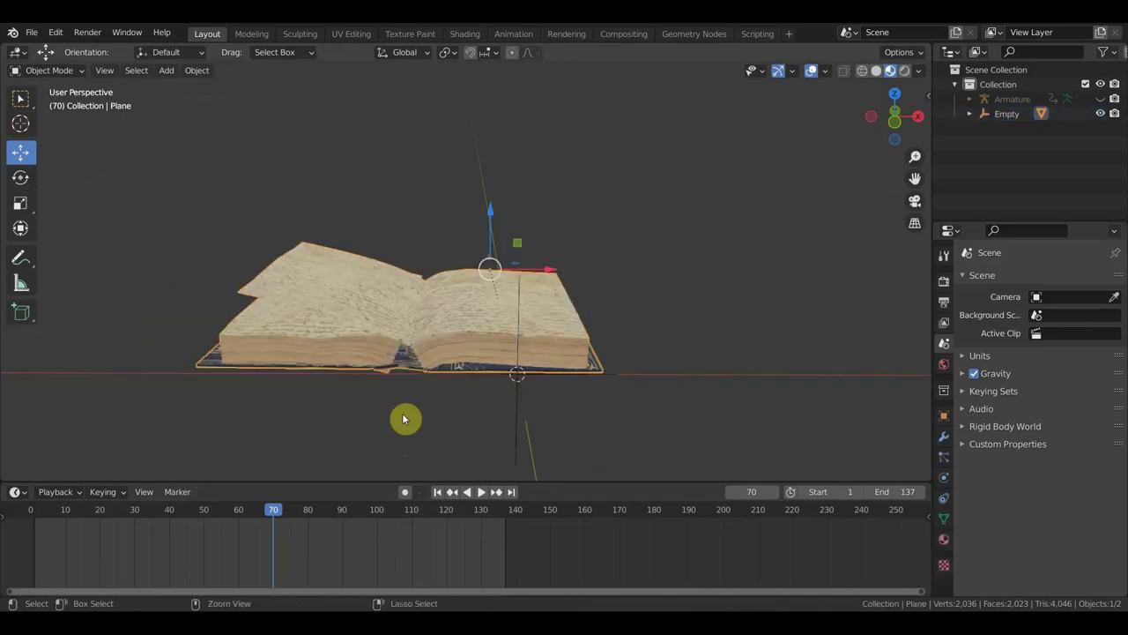
- Undo the recent frame changes and return the animation to frame 1 with the empty selected
{"action": "key", "text": "ctrl+z"}
{"action": "key", "text": "ctrl+z"}
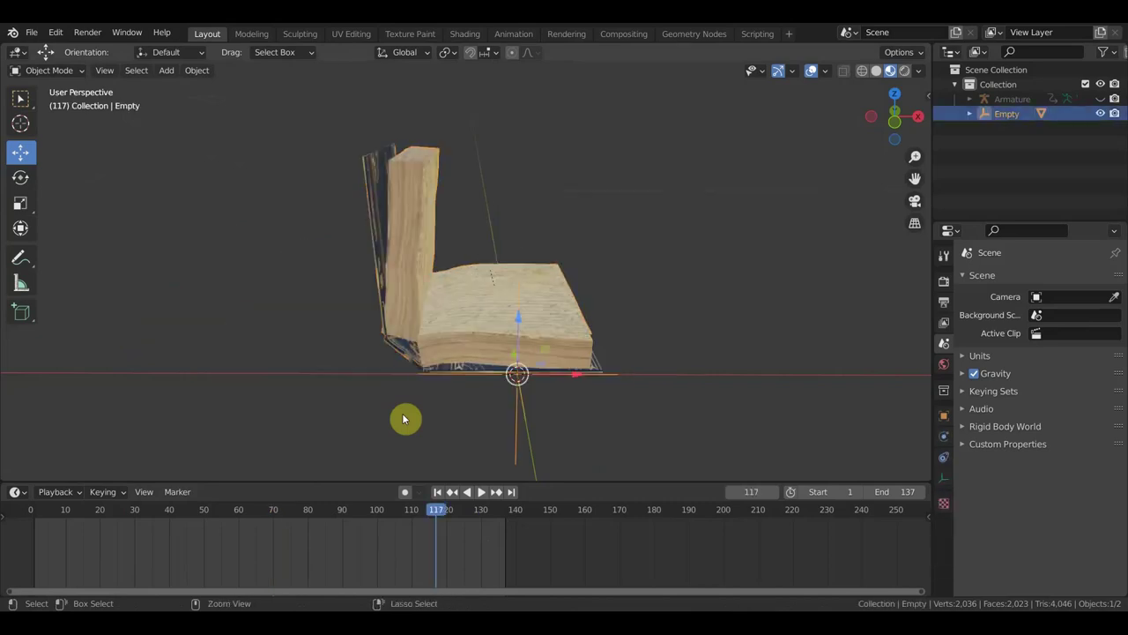
{"action": "key", "text": "ctrl+z"}
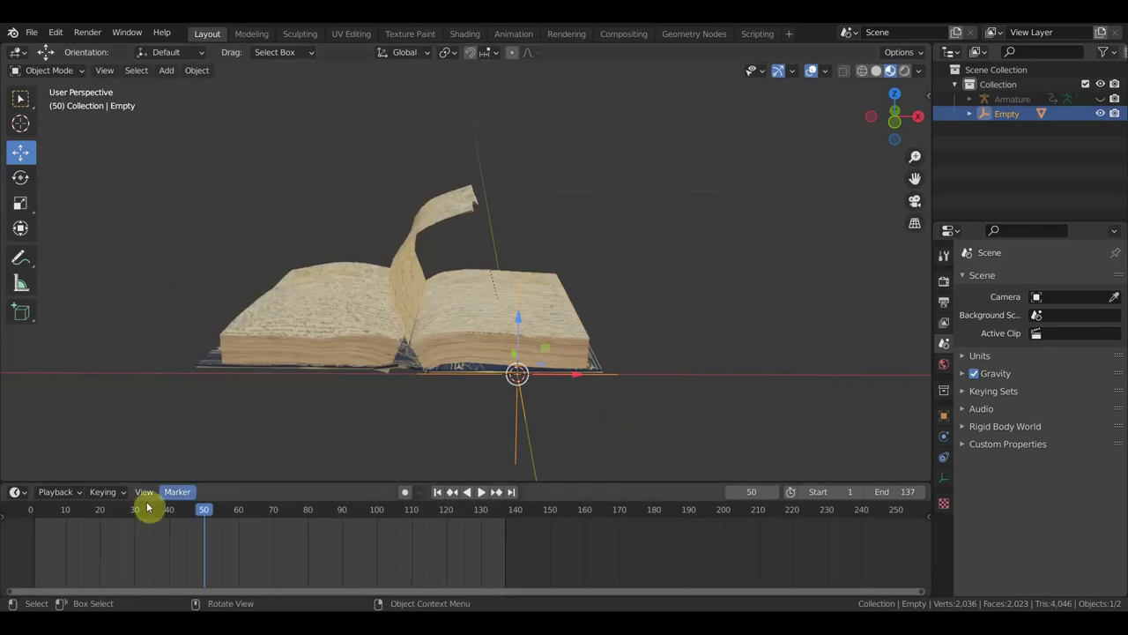
{"action": "left_click", "coordinate": [36, 518]}
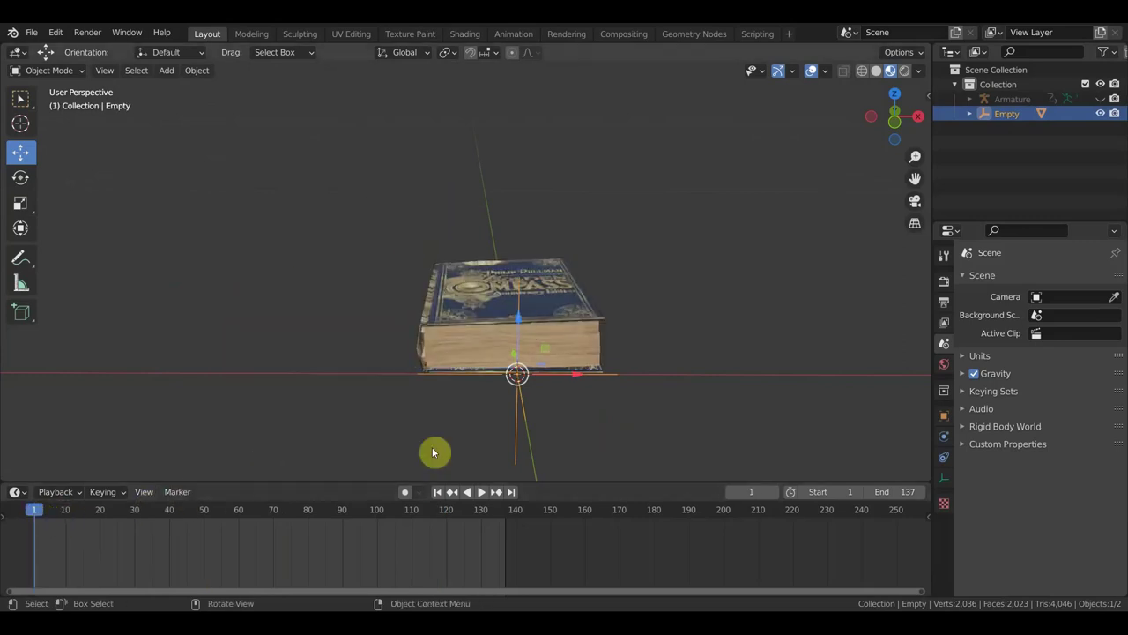
- Test the parenting at frame 1 by moving the empty away along the X axis and back to the world origin
{"action": "left_click_drag", "start_coordinate": [580, 377], "coordinate": [578, 378]}
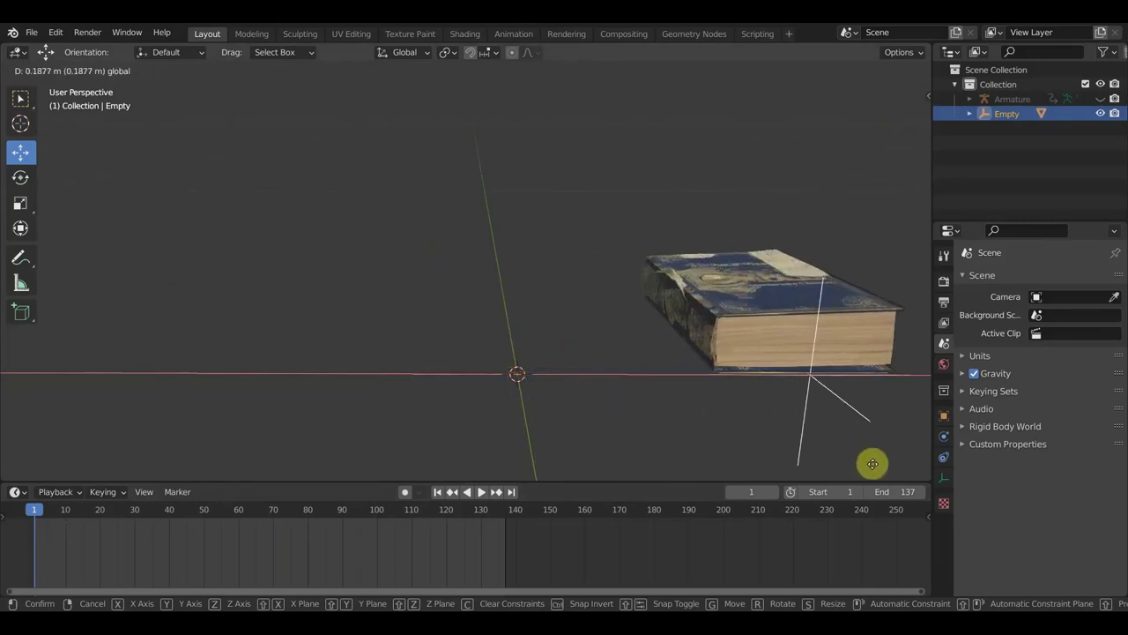
{"action": "left_click", "coordinate": [785, 408]}
{"action": "middle_click_drag", "start_coordinate": [785, 408], "coordinate": [913, 304]}
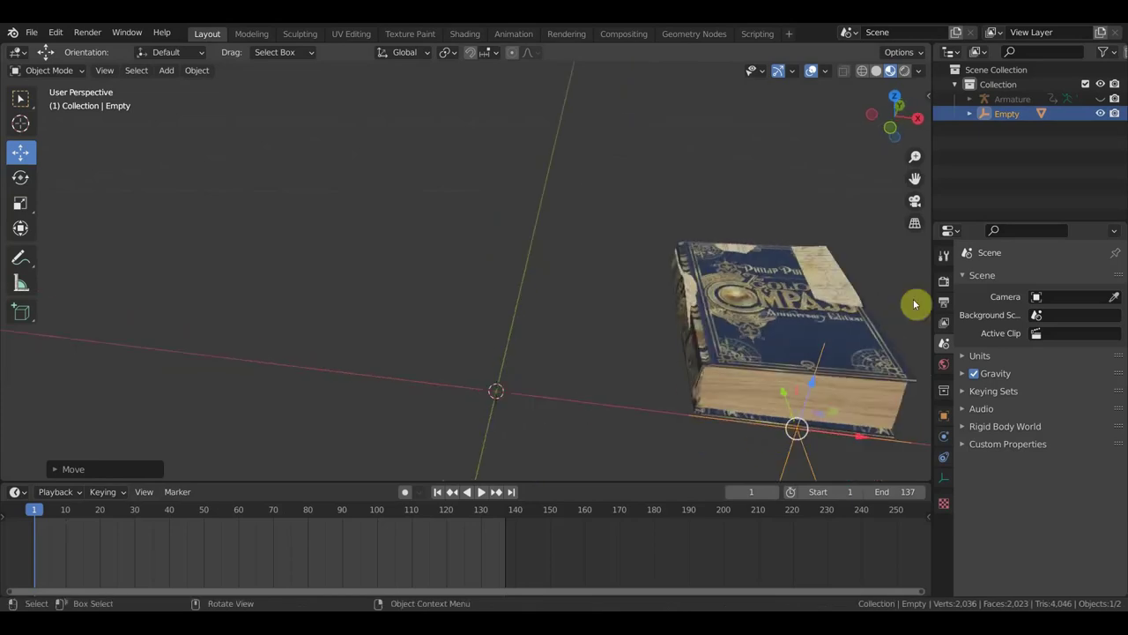
{"action": "scroll", "coordinate": [836, 430], "scroll_direction": "down", "scroll_amount": 3}
{"action": "key", "text": "g"}
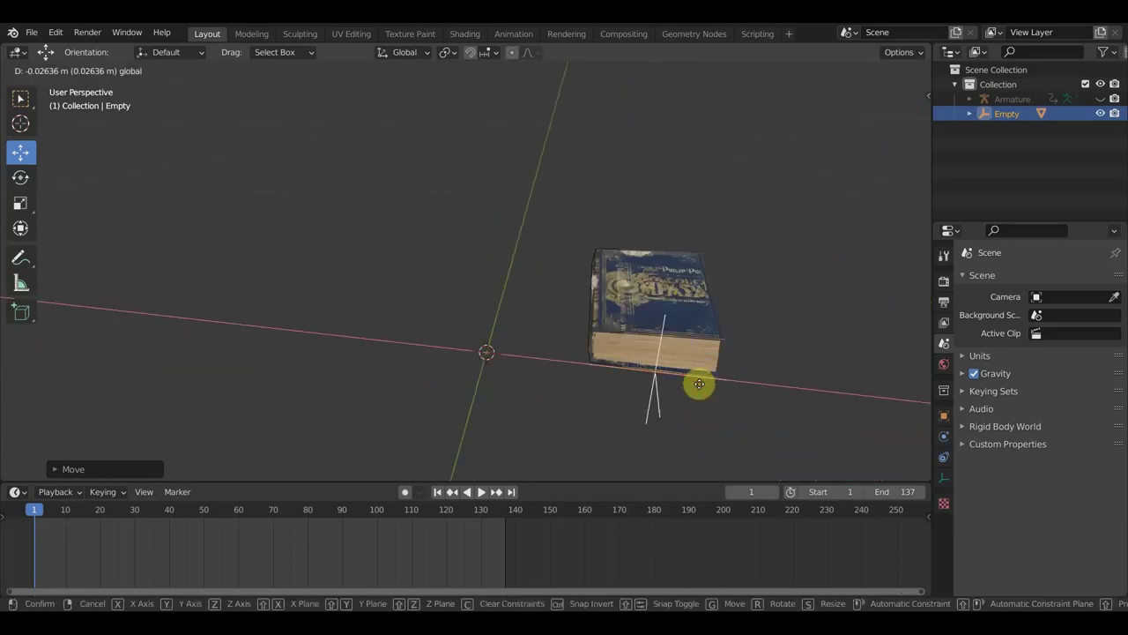
{"action": "left_click", "coordinate": [542, 415]}
{"action": "middle_click_drag", "start_coordinate": [541, 415], "coordinate": [697, 402]}
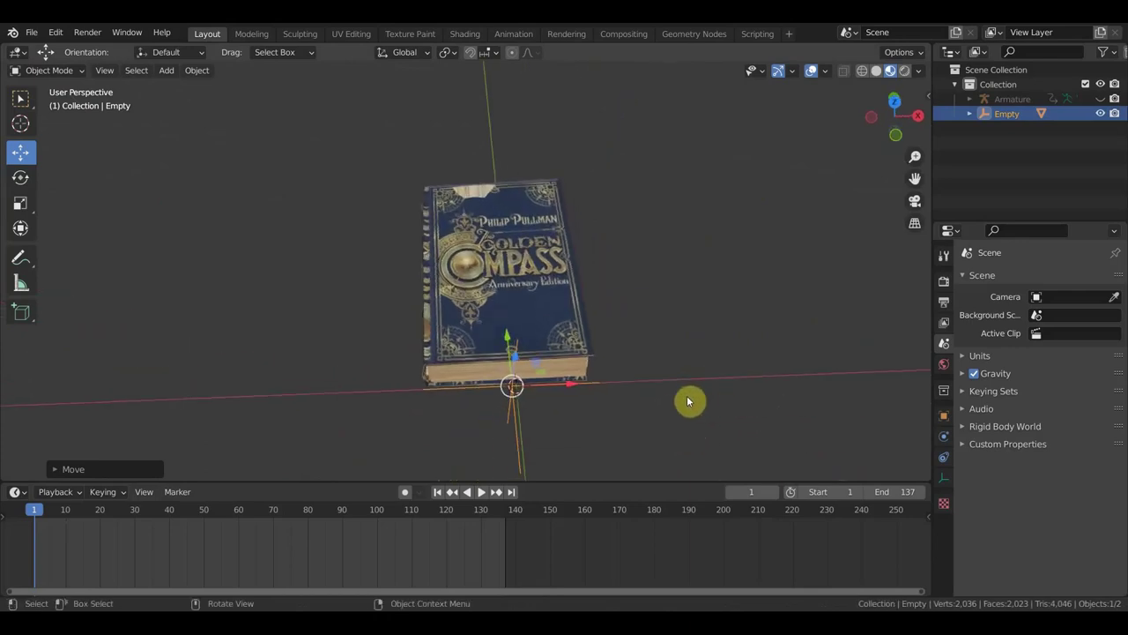
- Scrub the animation to frame 148, select the book and set its origin to the 3D cursor
{"action": "left_click", "coordinate": [482, 492]}
{"action": "left_click_drag", "start_coordinate": [35, 514], "coordinate": [544, 574]}
{"action": "key", "text": "space"}
{"action": "left_click_drag", "start_coordinate": [347, 171], "coordinate": [655, 289]}
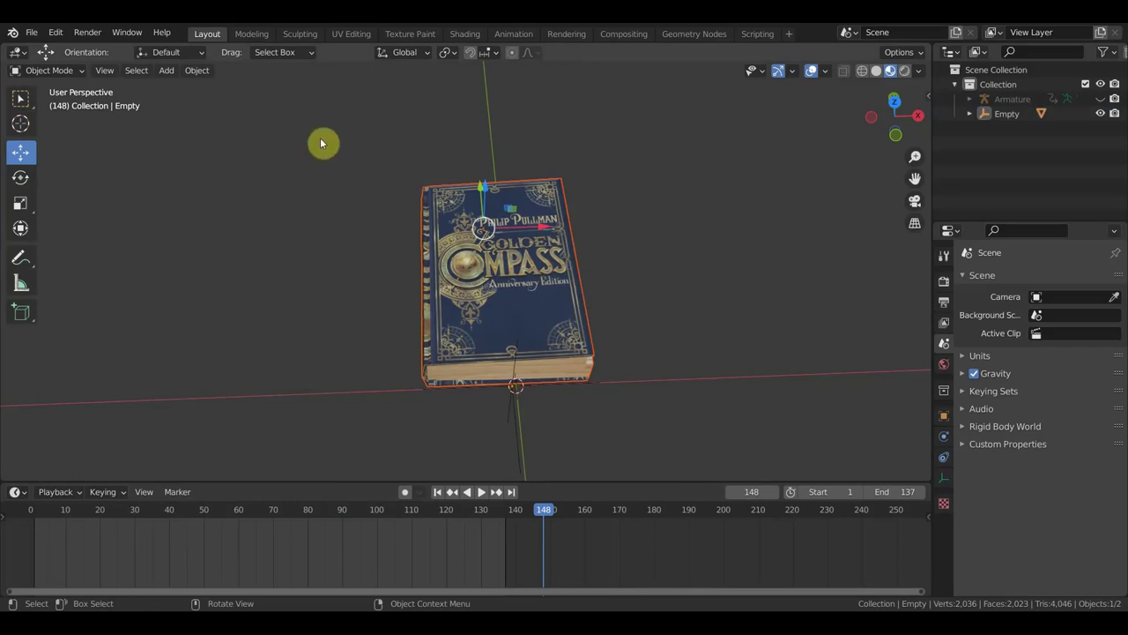
{"action": "left_click", "coordinate": [195, 70]}
{"action": "mouse_move", "coordinate": [220, 102]}
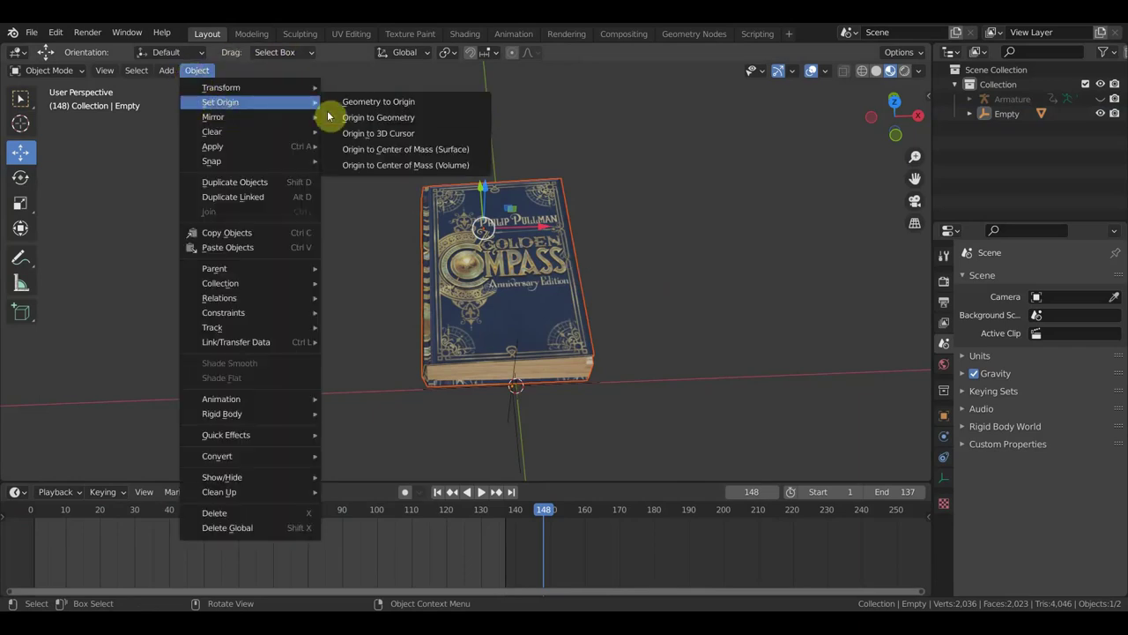
{"action": "left_click", "coordinate": [391, 134]}
{"action": "mouse_move", "coordinate": [549, 329]}
{"action": "middle_mouse_down"}
{"action": "mouse_move", "coordinate": [637, 285]}
{"action": "mouse_move", "coordinate": [558, 322]}
{"action": "middle_mouse_up"}
{"action": "middle_click_drag", "start_coordinate": [613, 354], "coordinate": [516, 285]}
{"action": "middle_click_drag", "start_coordinate": [599, 373], "coordinate": [590, 325]}
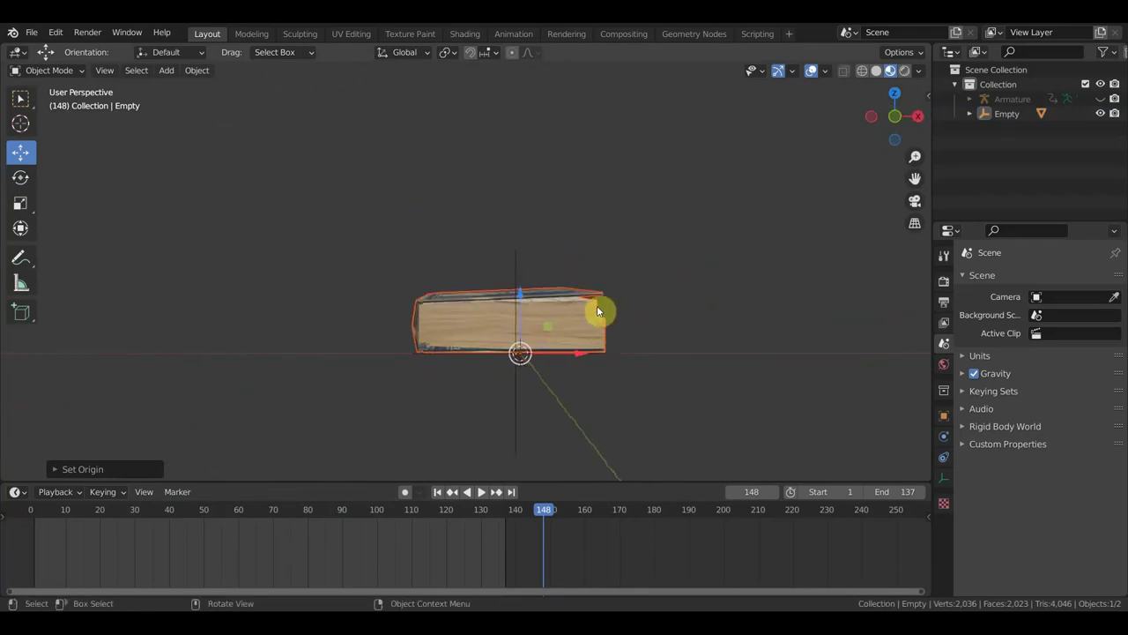
- Test moving the empty at frame 148 along the X axis and along the Y axis
{"action": "left_click", "coordinate": [518, 409]}
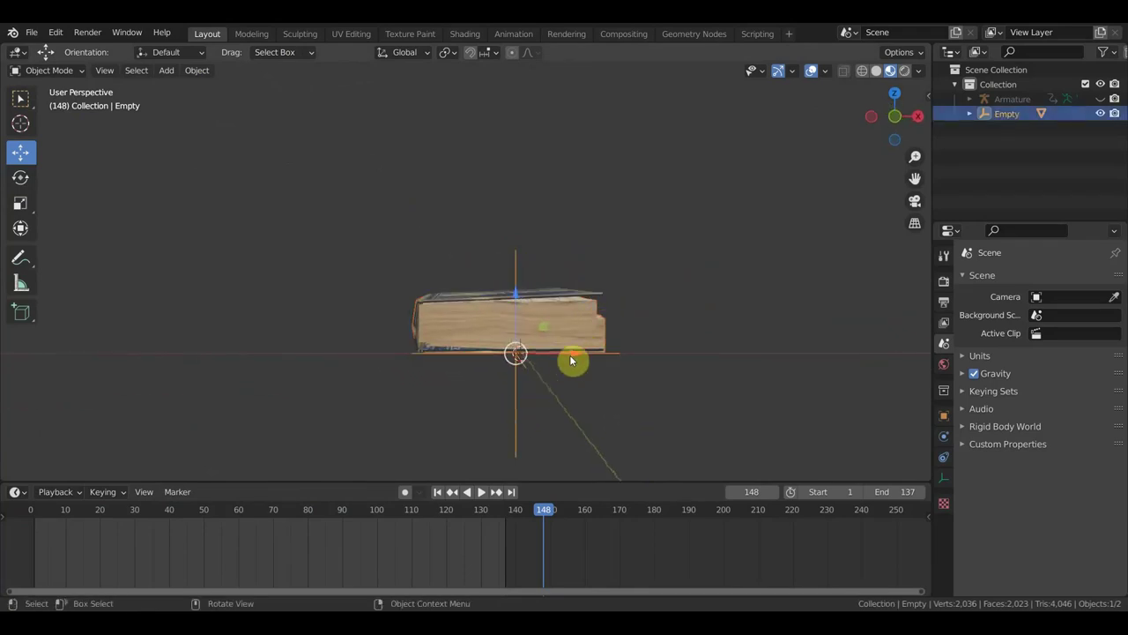
{"action": "key", "text": "g"}
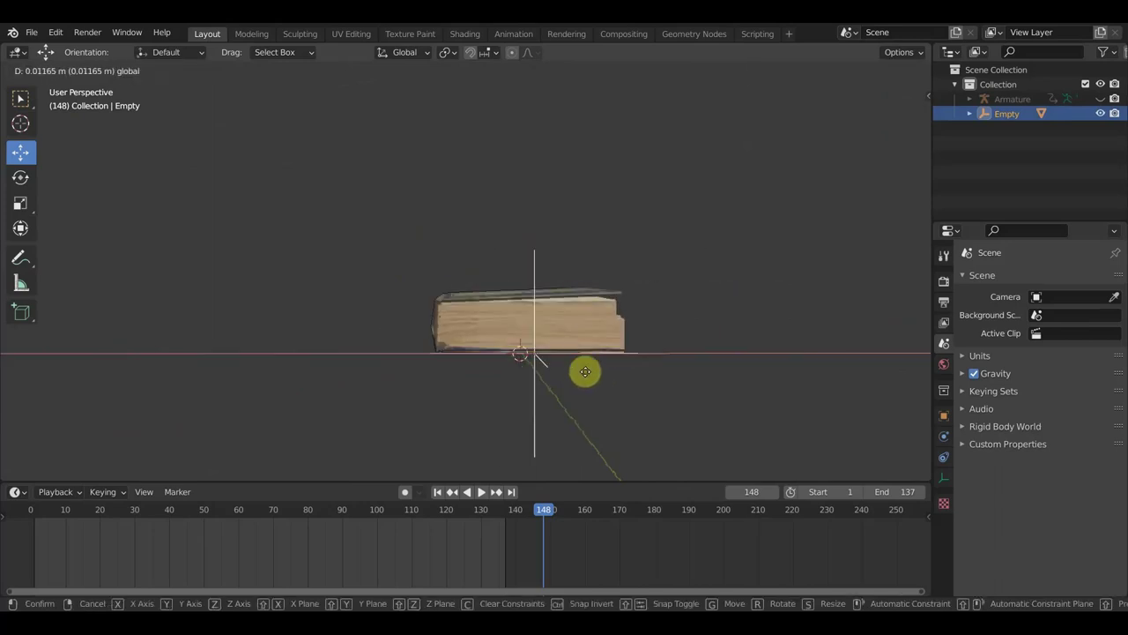
{"action": "left_click", "coordinate": [579, 379]}
{"action": "middle_click_drag", "start_coordinate": [579, 380], "coordinate": [689, 452]}
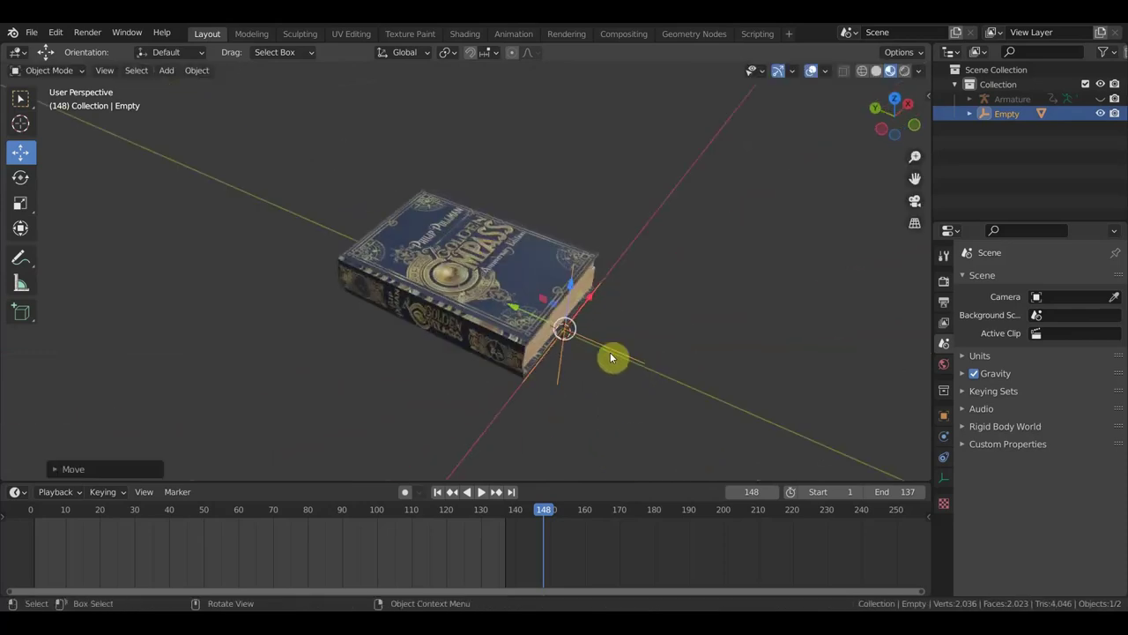
{"action": "left_click_drag", "start_coordinate": [519, 307], "coordinate": [534, 315]}
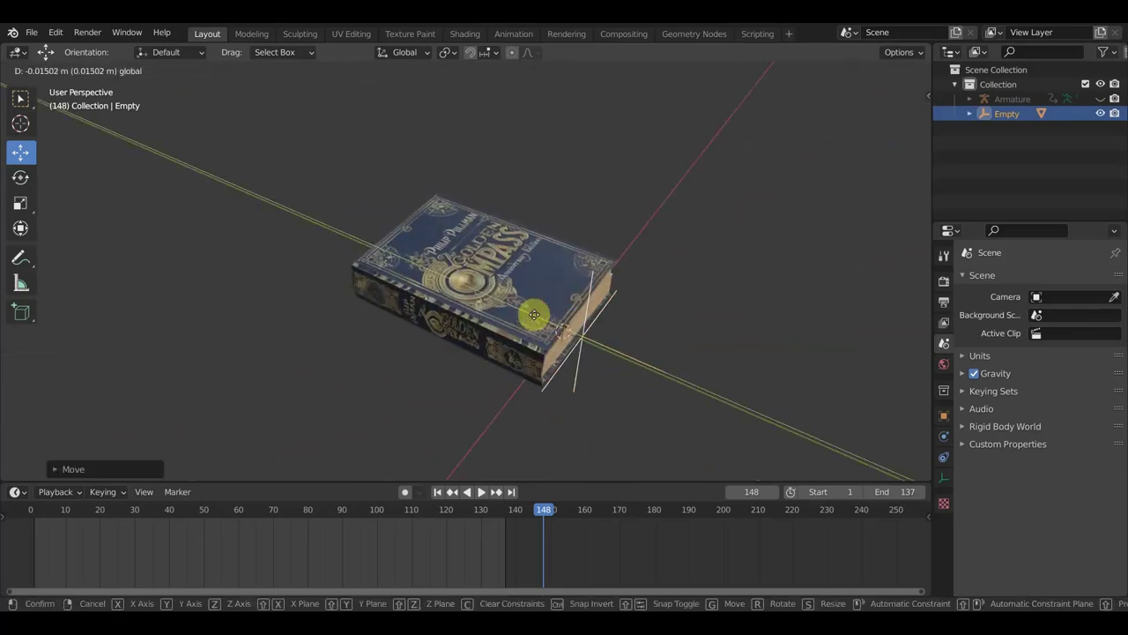
{"action": "left_click", "coordinate": [574, 335]}
{"action": "middle_click_drag", "start_coordinate": [574, 335], "coordinate": [431, 265]}
{"action": "scroll", "coordinate": [458, 277], "scroll_direction": "down", "scroll_amount": 3}
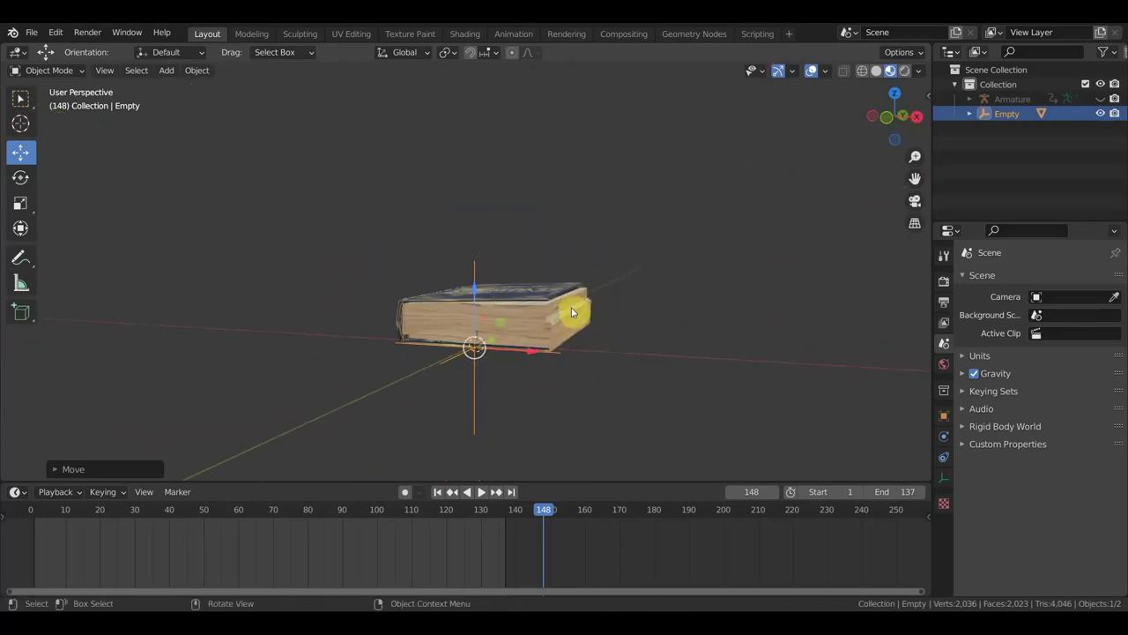
- Try parenting the book to the empty with Object (Without Inverse), and undo it
{"action": "left_click", "coordinate": [545, 270]}
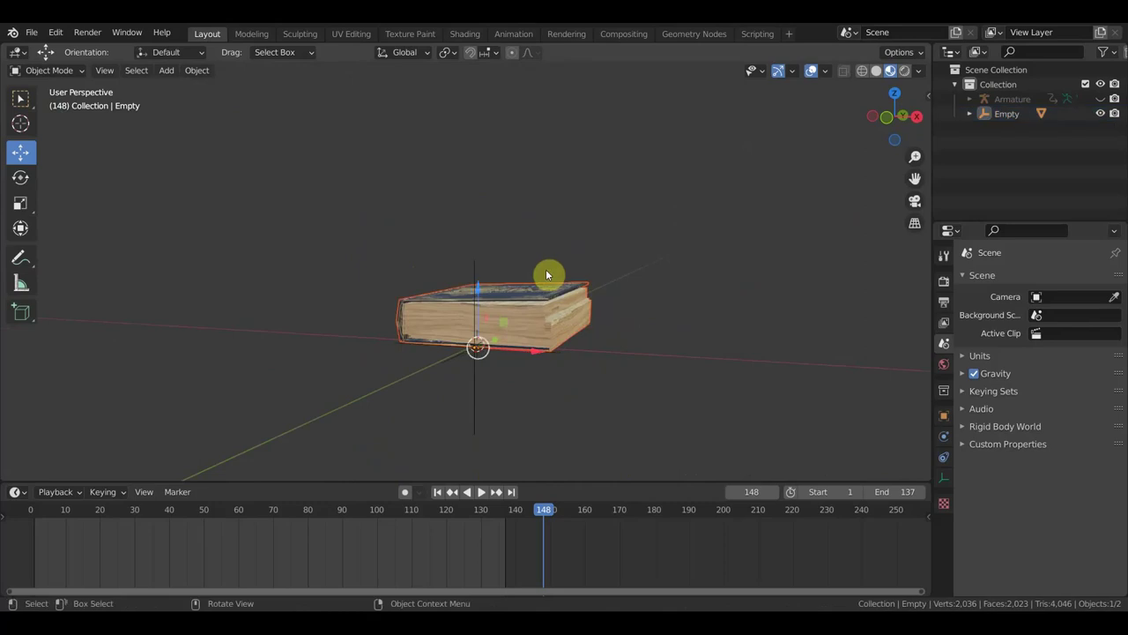
{"action": "left_click", "coordinate": [475, 395], "text": "shift"}
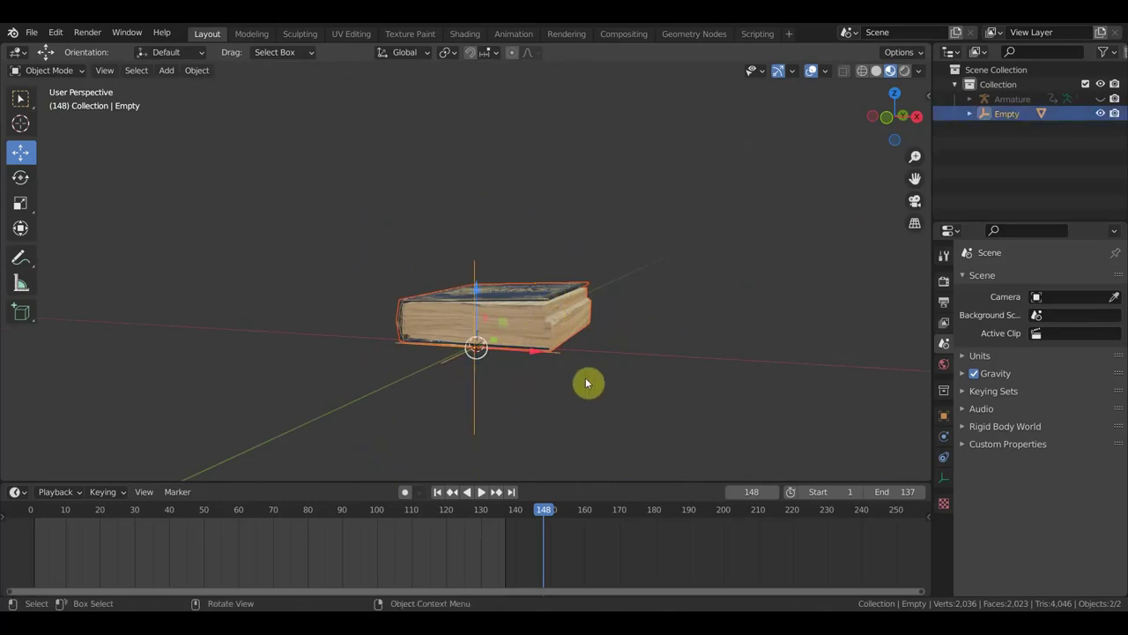
{"action": "key", "text": "ctrl+p"}
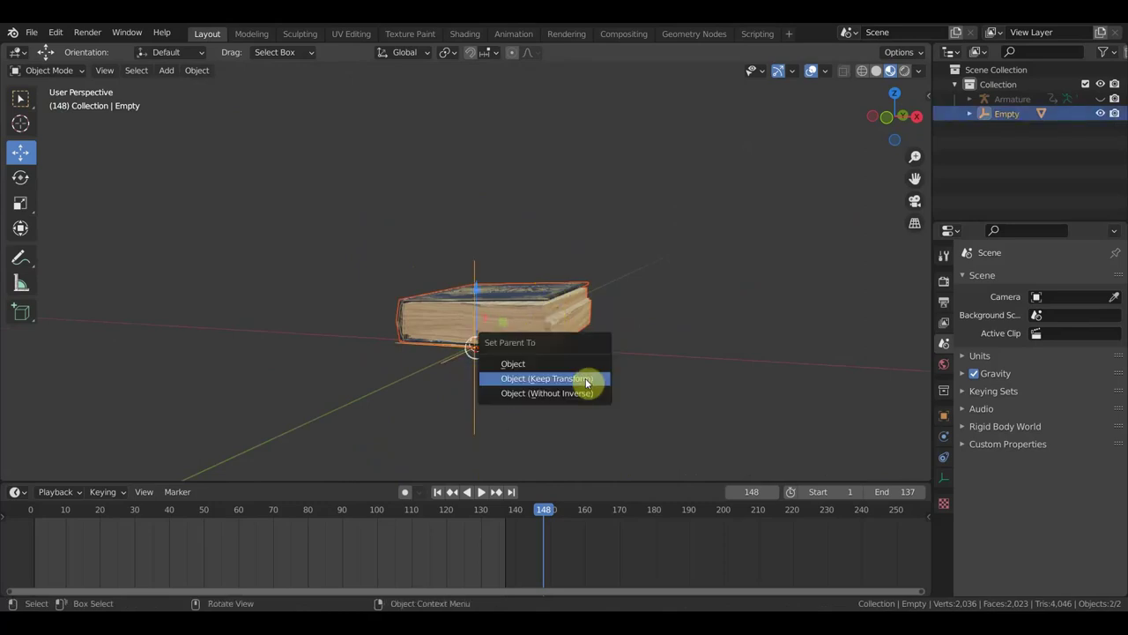
{"action": "left_click", "coordinate": [576, 395]}
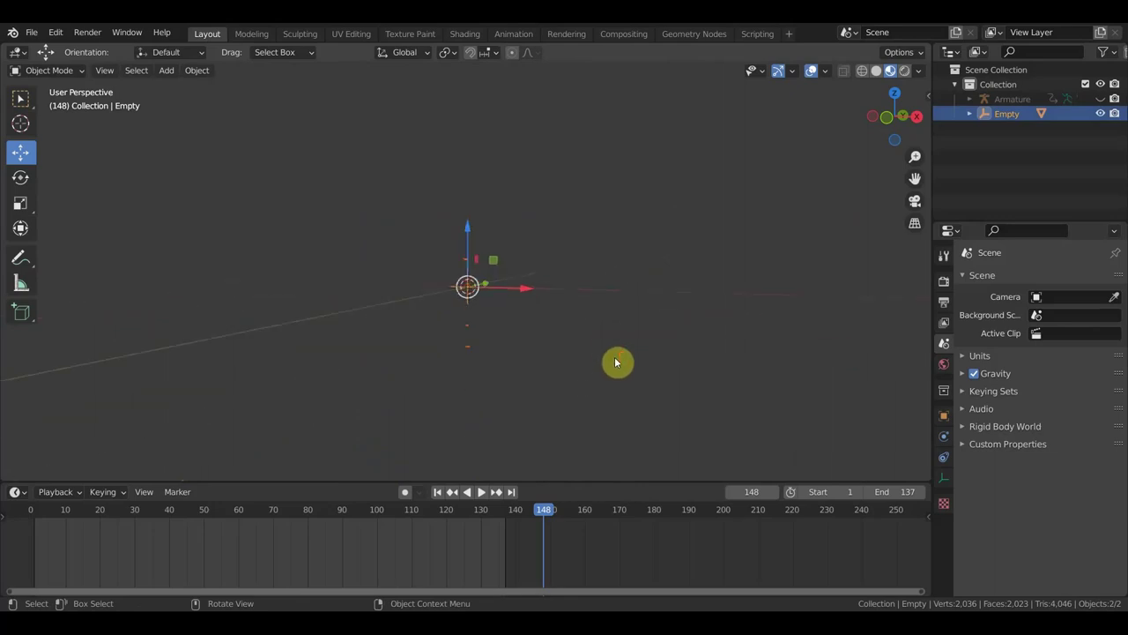
{"action": "key", "text": "ctrl+z"}
{"action": "key", "text": "KP_Decimal"}
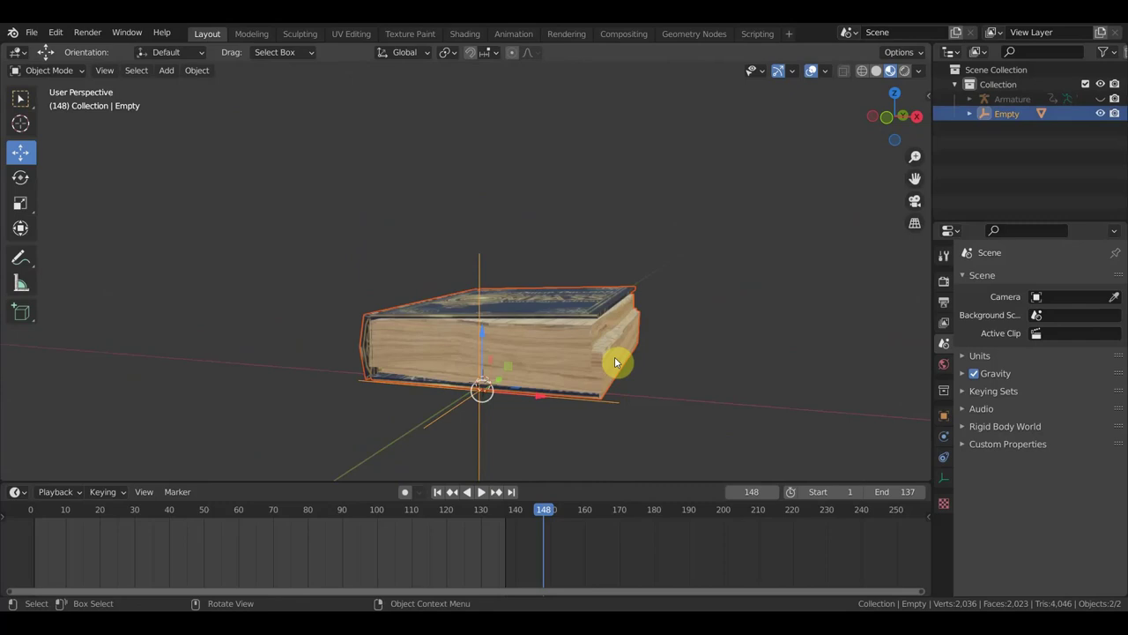
{"action": "scroll", "coordinate": [527, 348], "scroll_direction": "down", "scroll_amount": 3}
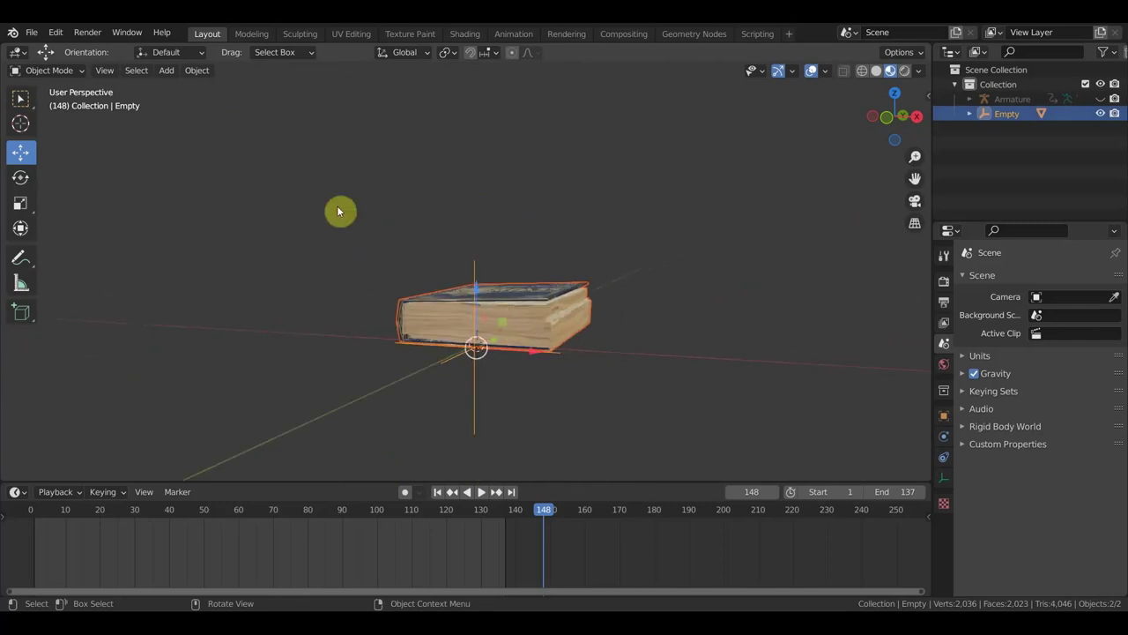
- Set the book's origin to its Center of Mass (Surface), and replace that with Origin to Geometry
{"action": "left_click", "coordinate": [542, 279]}
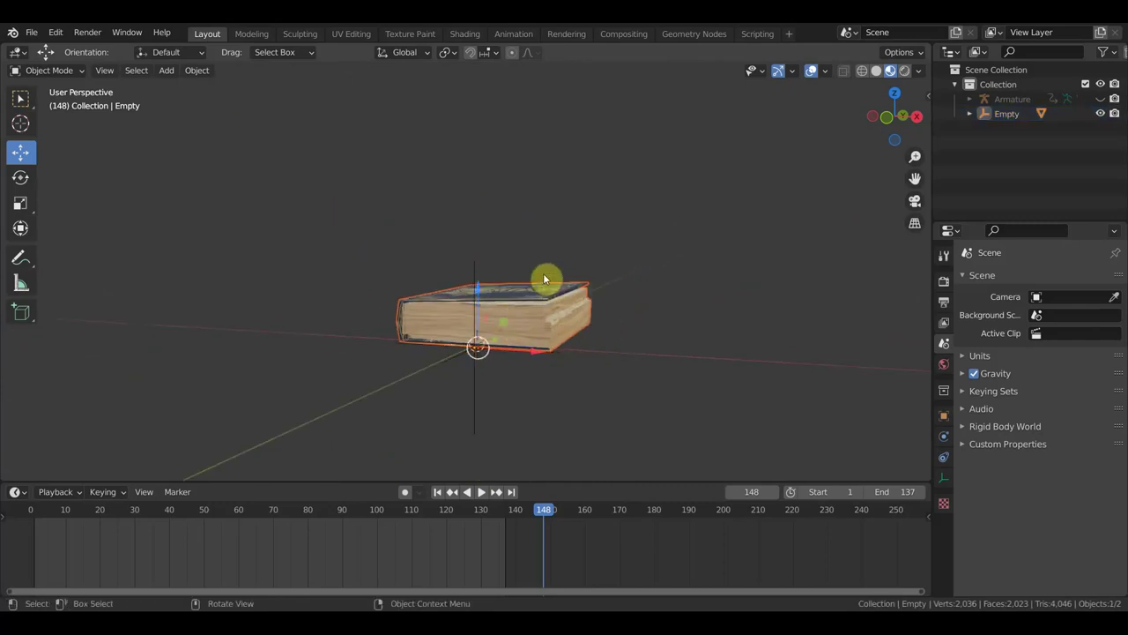
{"action": "left_click", "coordinate": [196, 70]}
{"action": "mouse_move", "coordinate": [276, 107]}
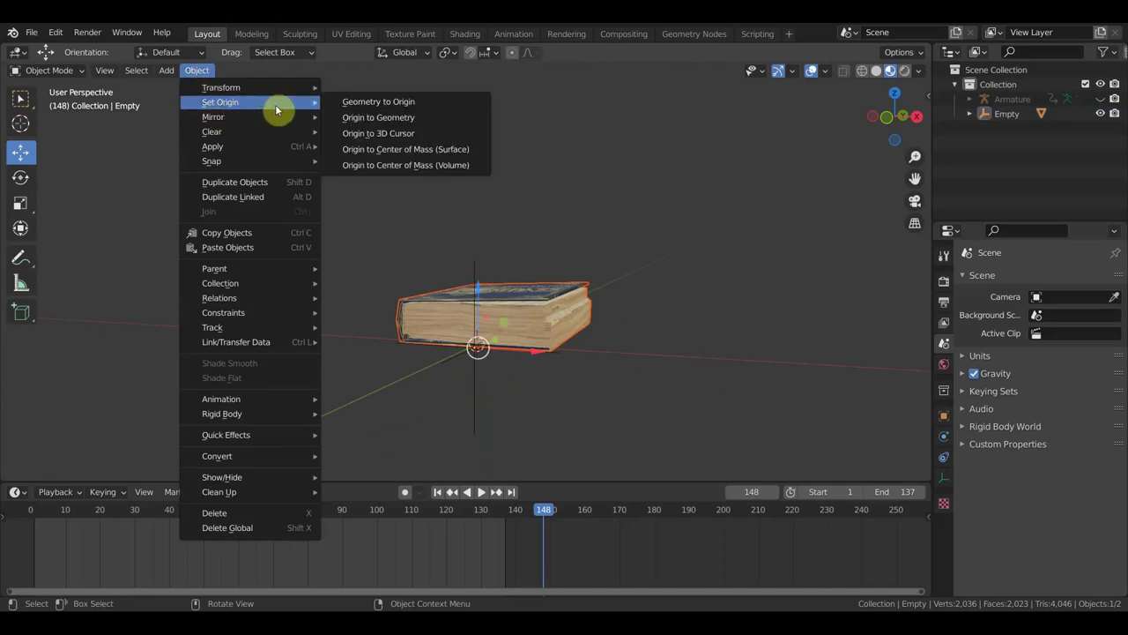
{"action": "left_click", "coordinate": [399, 154]}
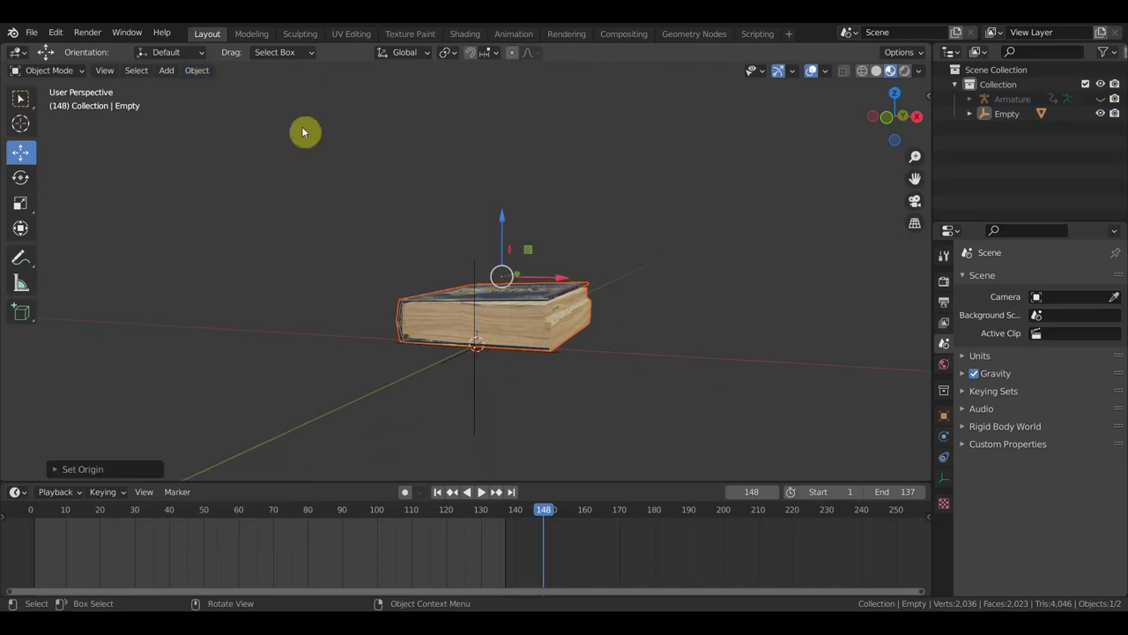
{"action": "left_click", "coordinate": [196, 71]}
{"action": "mouse_move", "coordinate": [241, 104]}
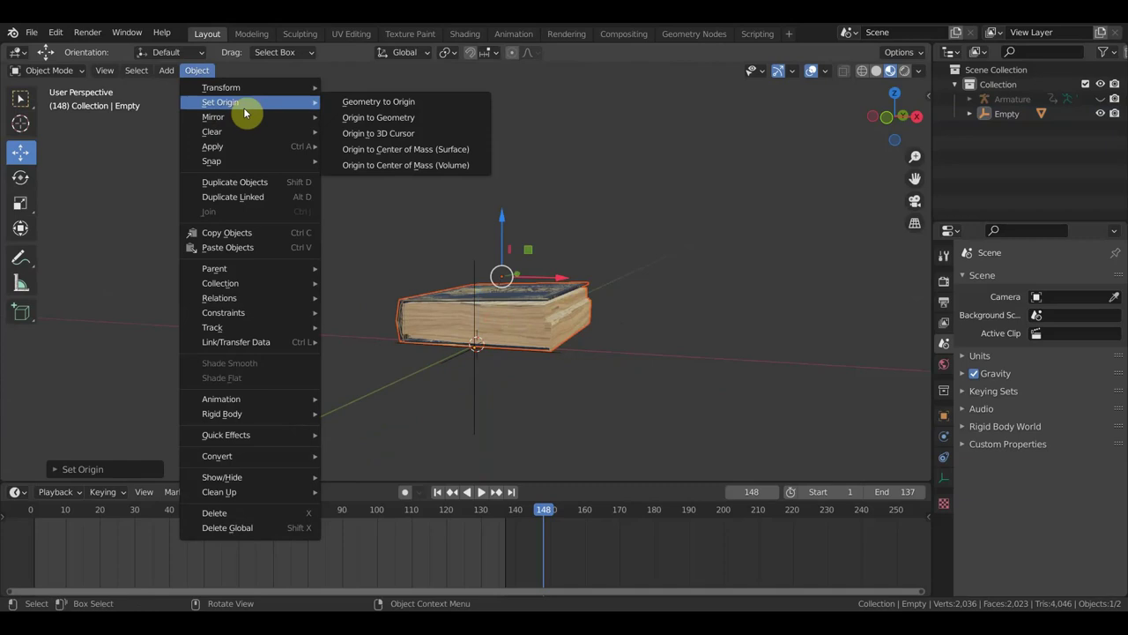
{"action": "left_click", "coordinate": [392, 118]}
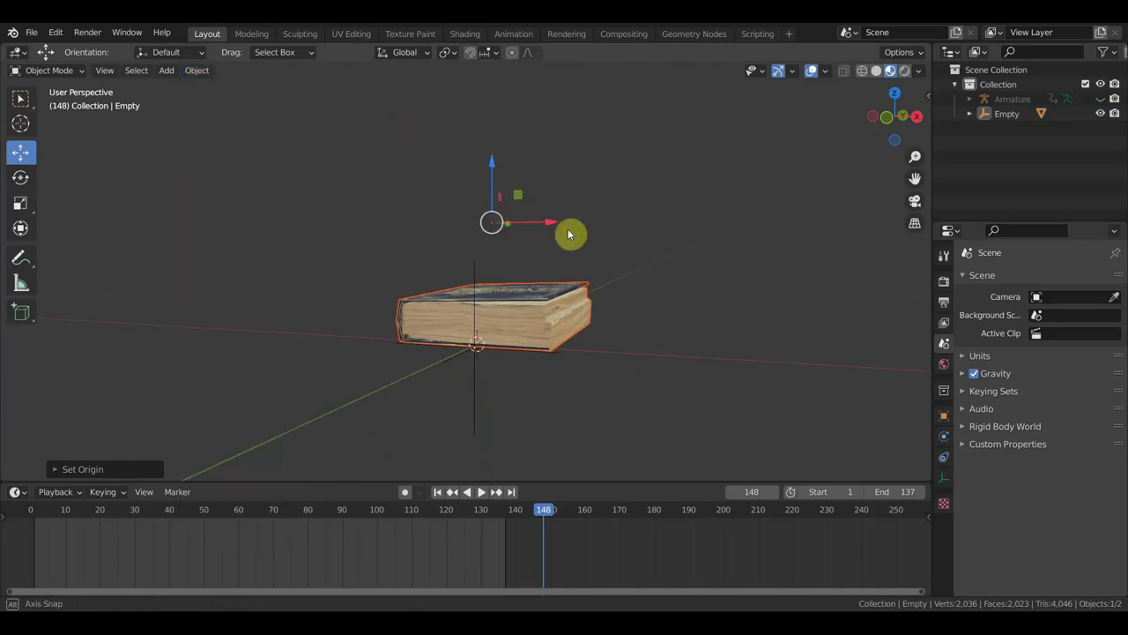
- Select the empty and test moving it along the X axis with the book's changed origin
{"action": "middle_click_drag", "start_coordinate": [567, 228], "coordinate": [583, 281]}
{"action": "left_click", "coordinate": [504, 404]}
{"action": "left_click_drag", "start_coordinate": [567, 351], "coordinate": [562, 379]}
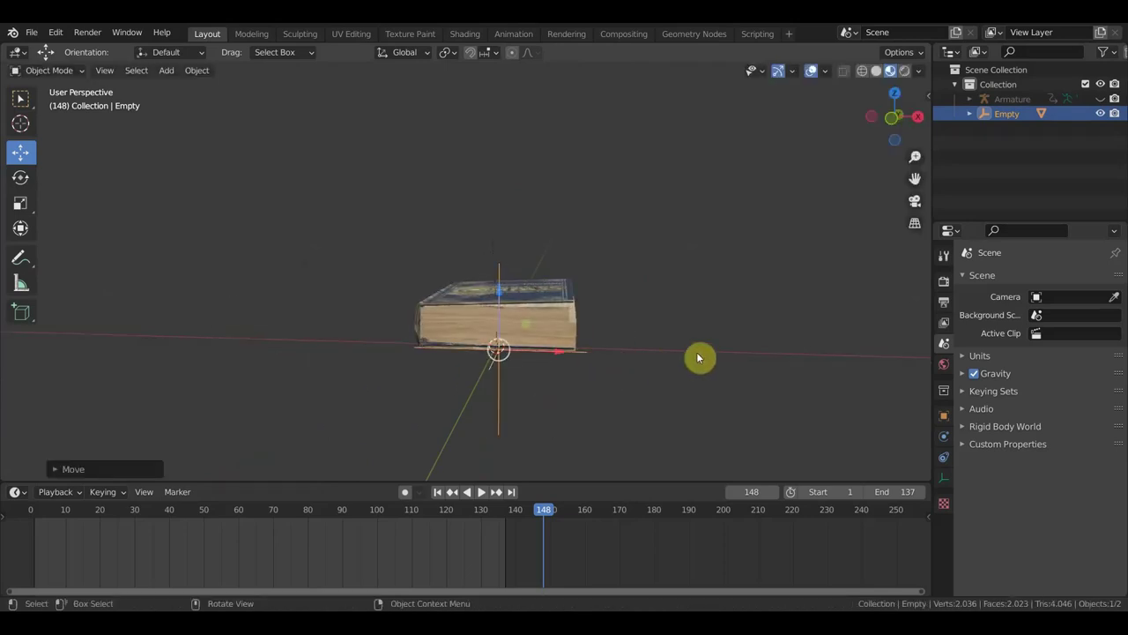
- Undo the recent origin changes and empty moves, returning to frame 1 with the empty selected at the world origin
{"action": "key", "text": "ctrl+z"}
{"action": "key", "text": "ctrl+z"}
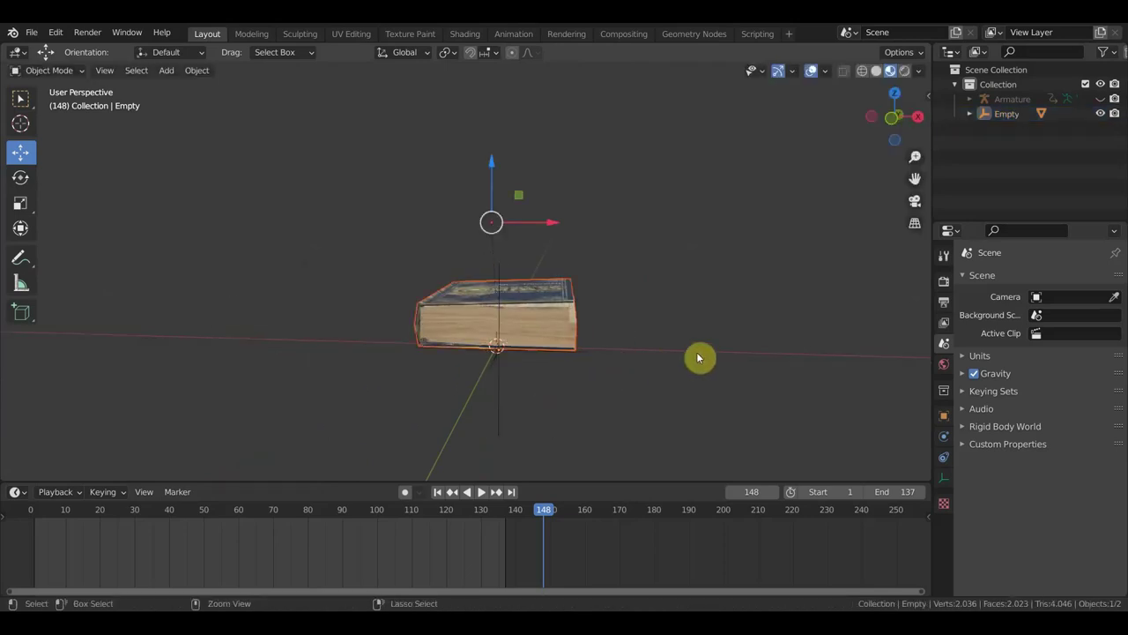
{"action": "key", "text": "ctrl+shift+z"}
{"action": "key", "text": "ctrl+z"}
{"action": "key", "text": "ctrl+shift+z"}
{"action": "key", "text": "ctrl+shift+z"}
{"action": "key", "text": "z"}
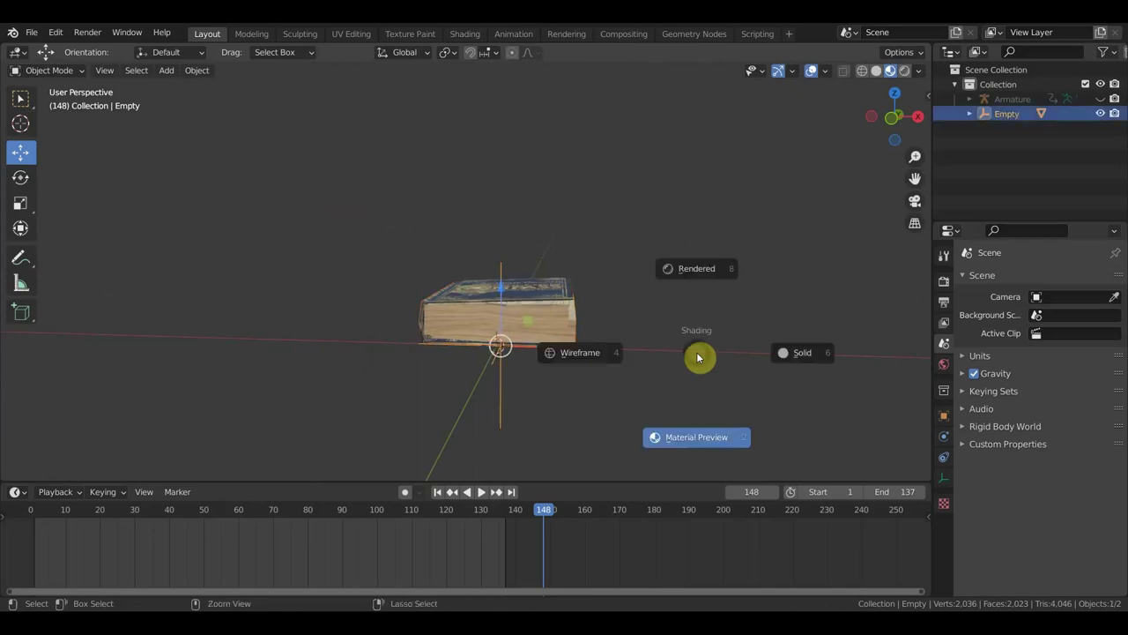
{"action": "key", "text": "ctrl+z"}
{"action": "key", "text": "ctrl+z"}
{"action": "key", "text": "ctrl+shift+z"}
{"action": "key", "text": "ctrl+z"}
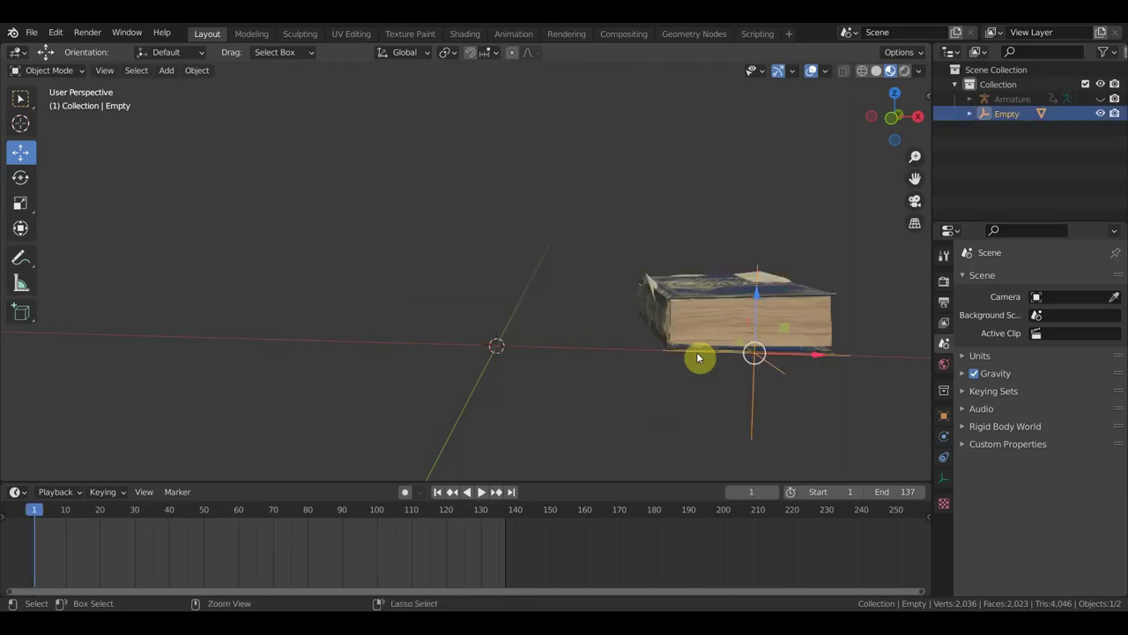
{"action": "key", "text": "ctrl+z"}
{"action": "key", "text": "ctrl+z"}
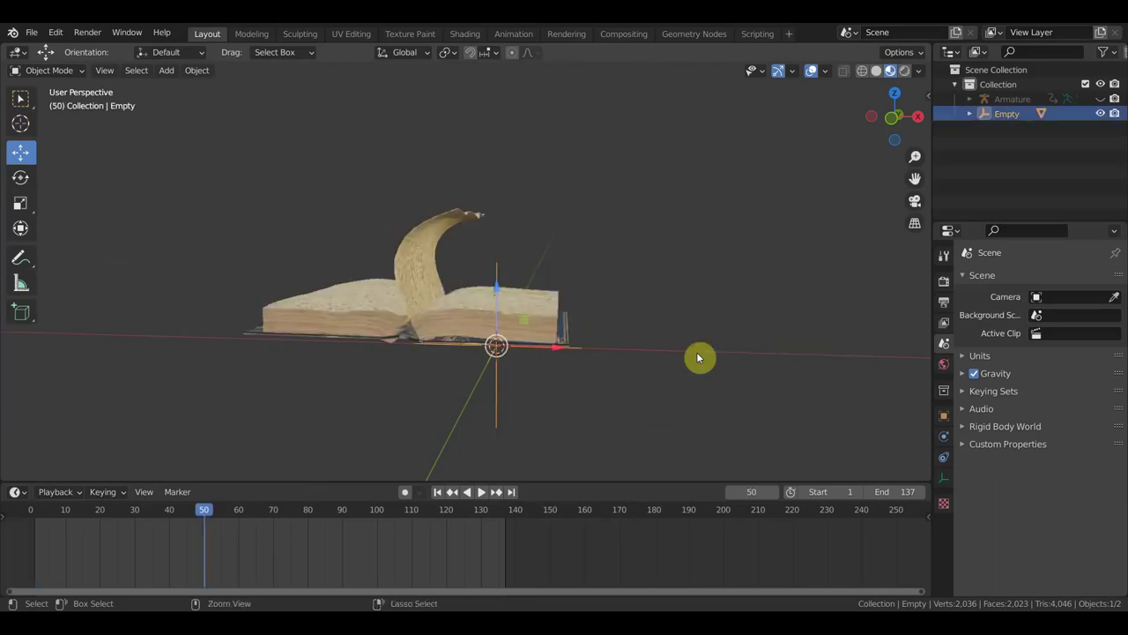
{"action": "key", "text": "ctrl+shift+z"}
{"action": "key", "text": "ctrl+shift+z"}
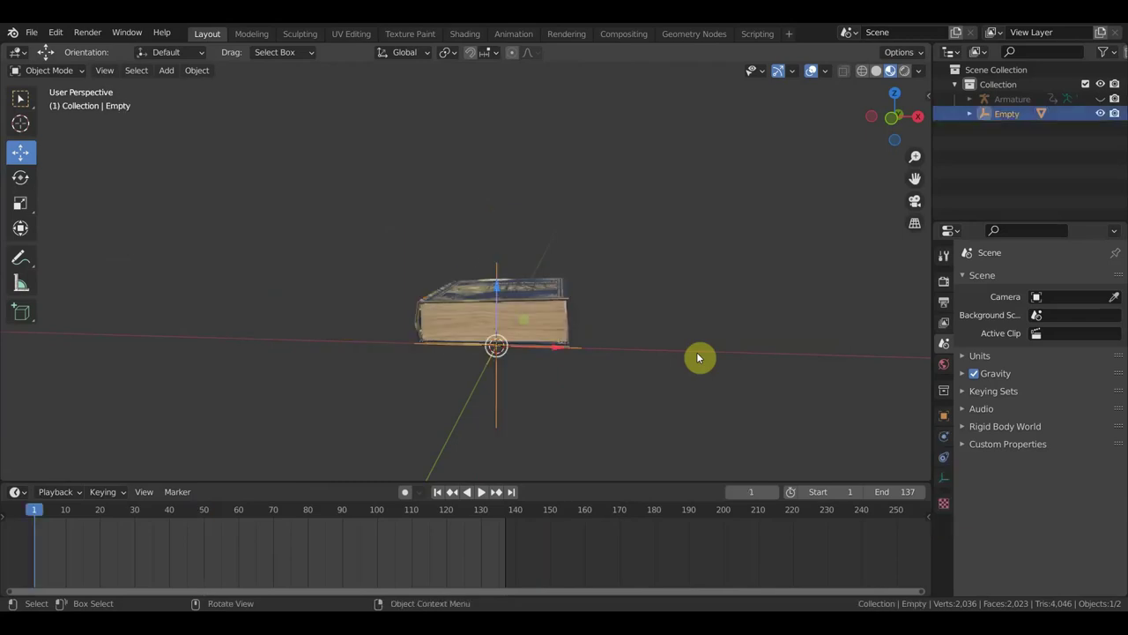
- Examine the closed book's cover and spine at frame 1 from several angles
{"action": "middle_click_drag", "start_coordinate": [712, 330], "coordinate": [737, 420]}
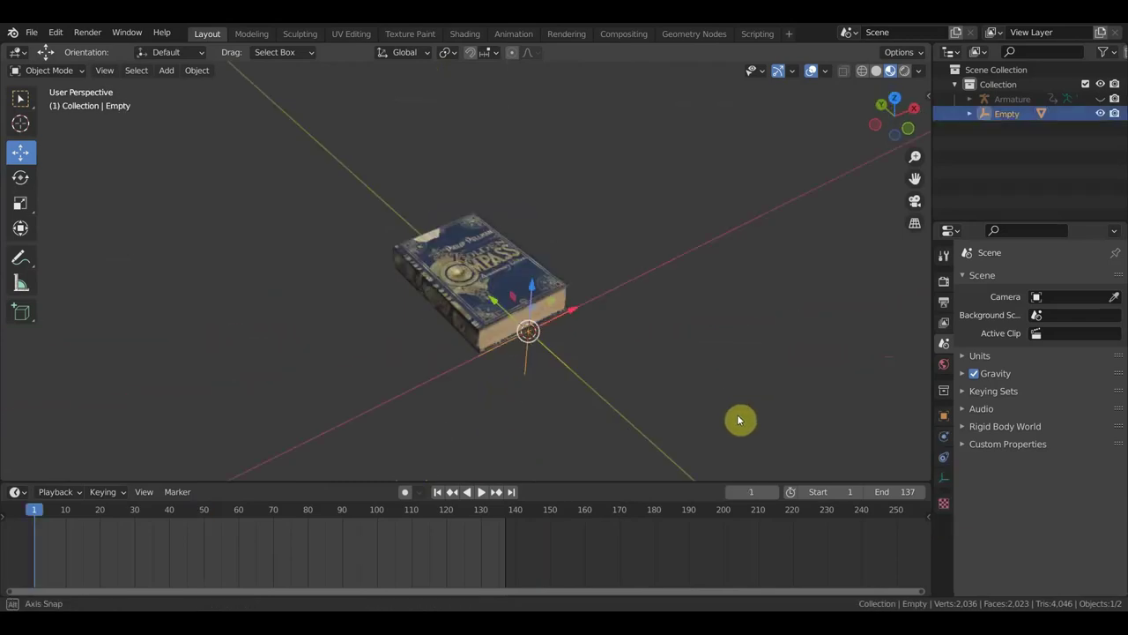
{"action": "middle_click_drag", "start_coordinate": [618, 336], "coordinate": [687, 297]}
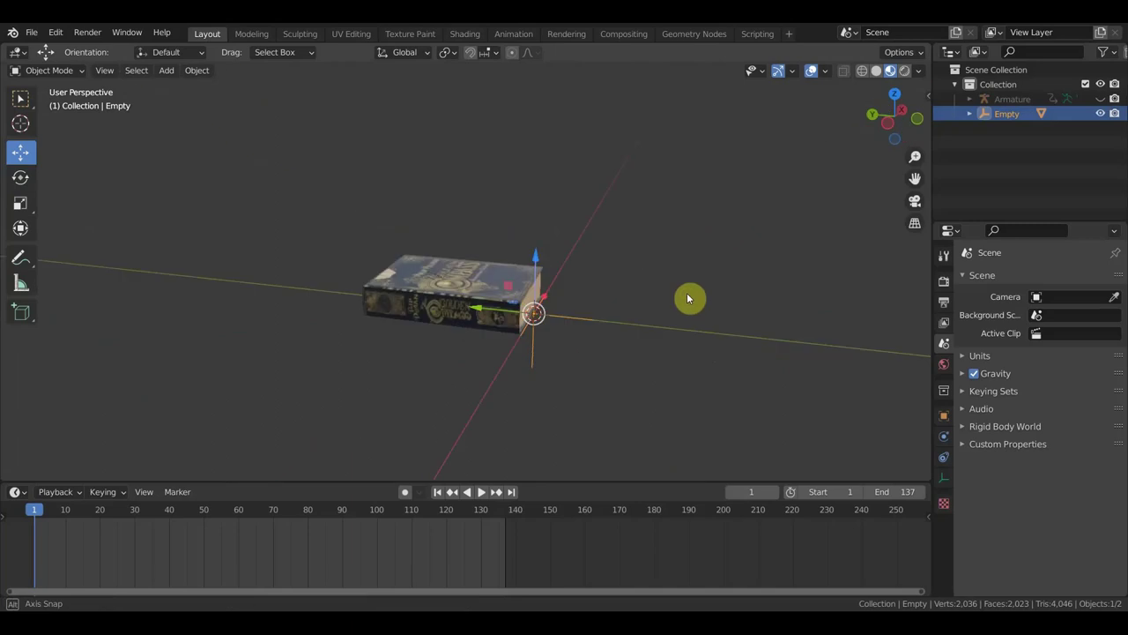
{"action": "scroll", "coordinate": [401, 288], "scroll_direction": "up", "scroll_amount": 3}
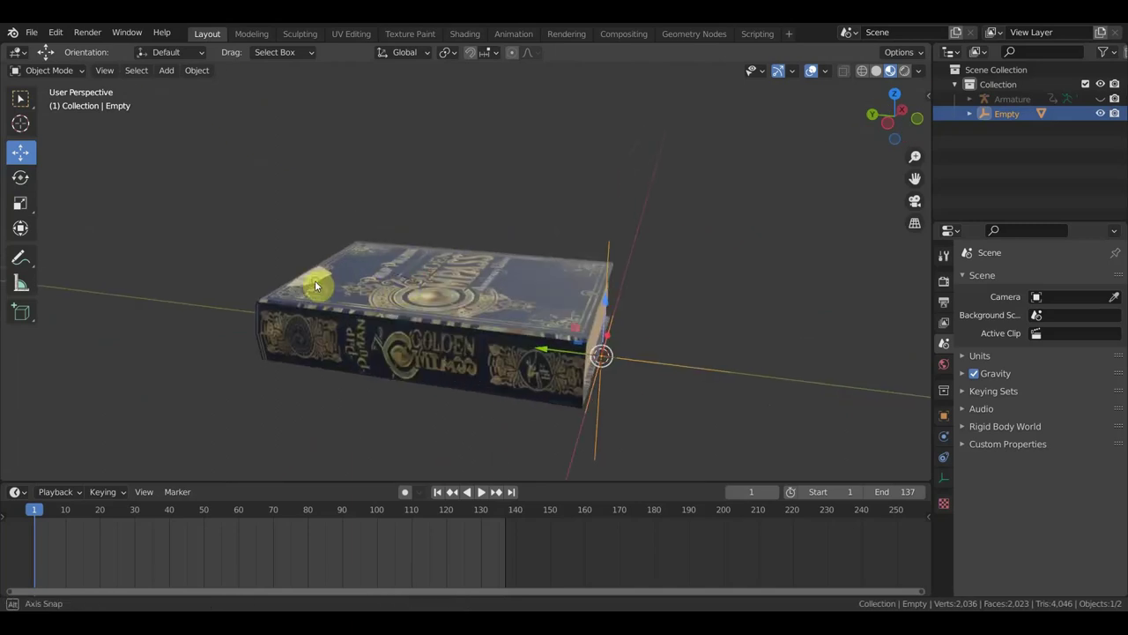
{"action": "middle_click_drag", "start_coordinate": [314, 280], "coordinate": [185, 426]}
- Scrub through frame 88 to frame 122, examining the open pages and the closing book's cover and spine
{"action": "left_click_drag", "start_coordinate": [46, 511], "coordinate": [335, 550]}
{"action": "middle_click_drag", "start_coordinate": [529, 414], "coordinate": [518, 440]}
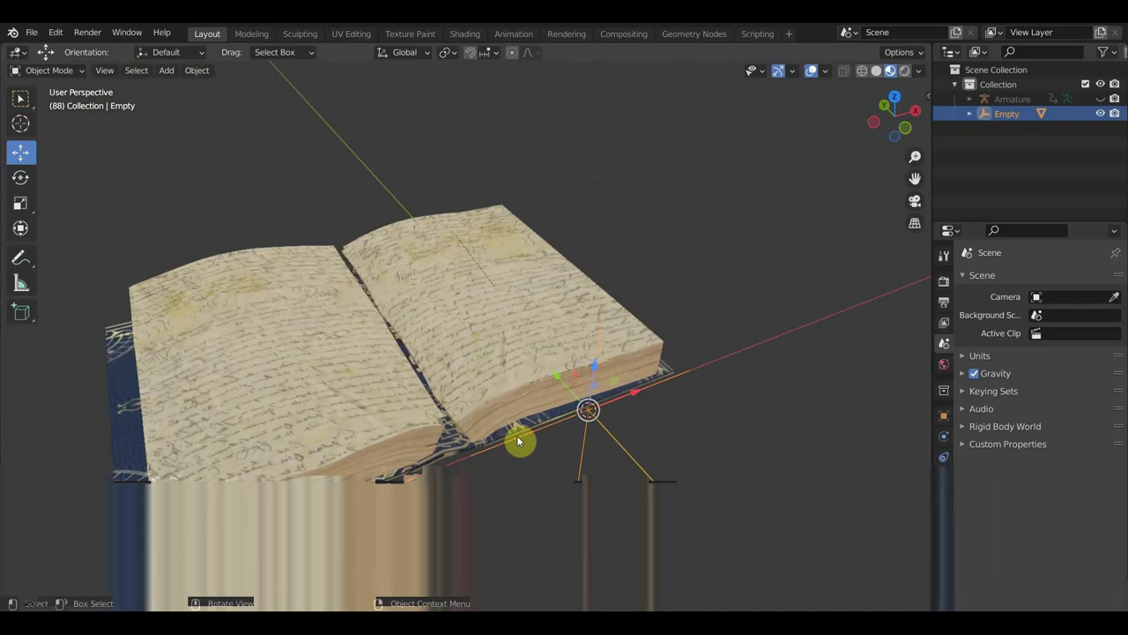
{"action": "scroll", "coordinate": [516, 436], "scroll_direction": "down", "scroll_amount": 3}
{"action": "left_click_drag", "start_coordinate": [358, 511], "coordinate": [453, 539]}
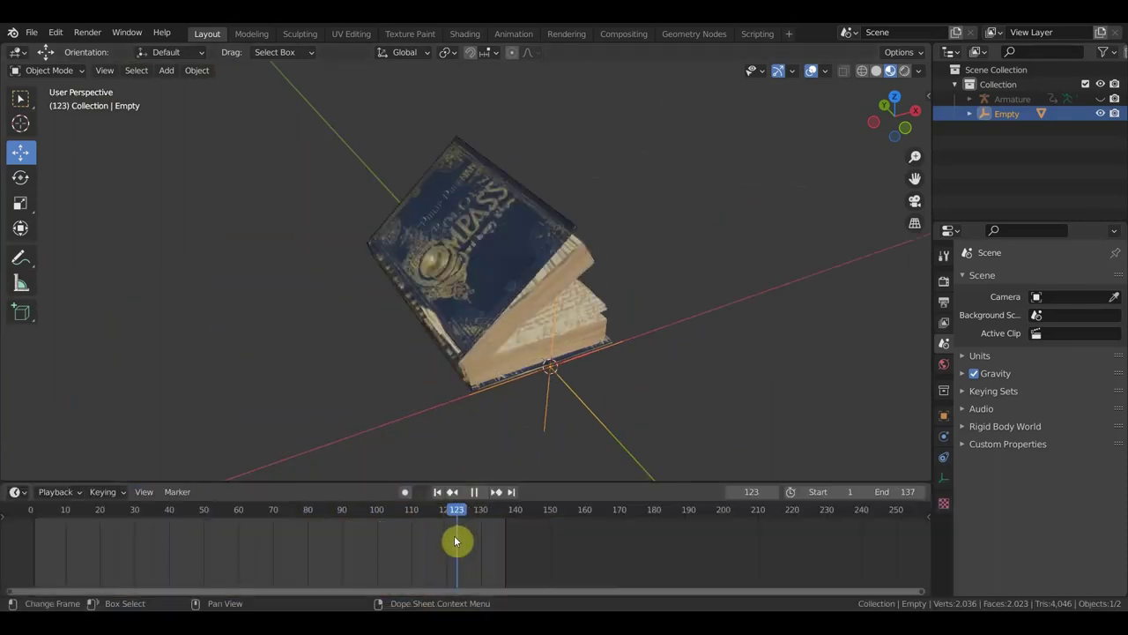
{"action": "scroll", "coordinate": [449, 331], "scroll_direction": "up", "scroll_amount": 3}
{"action": "middle_click_drag", "start_coordinate": [448, 331], "coordinate": [513, 328]}
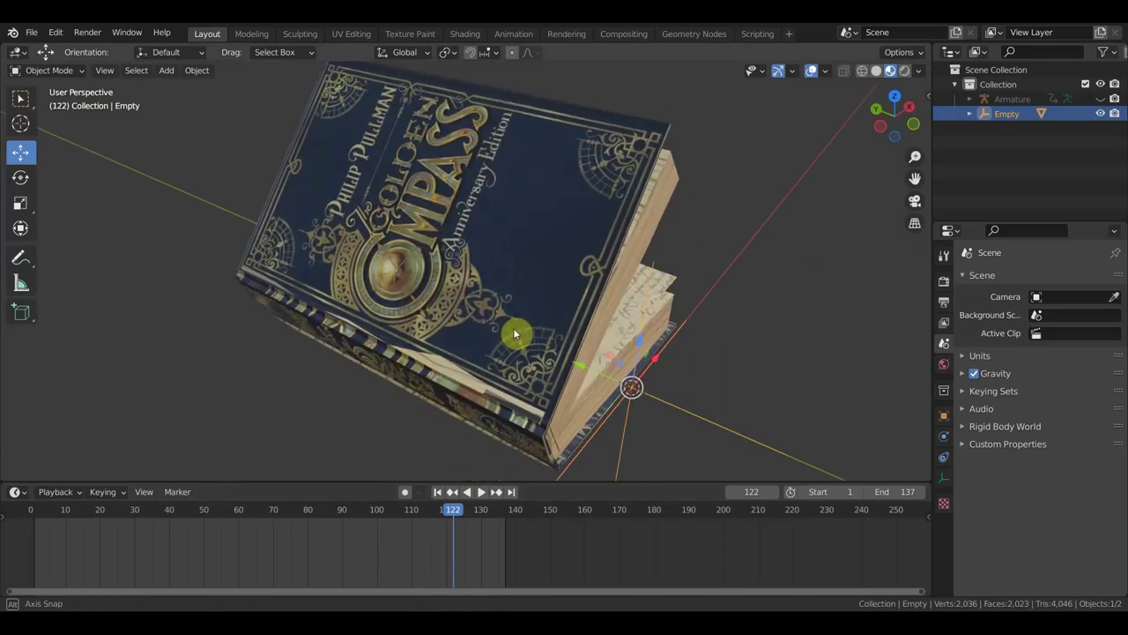
- Rewind the animation to the start and delete the empty together with its parented book
{"action": "scroll", "coordinate": [464, 388], "scroll_direction": "down", "scroll_amount": 3}
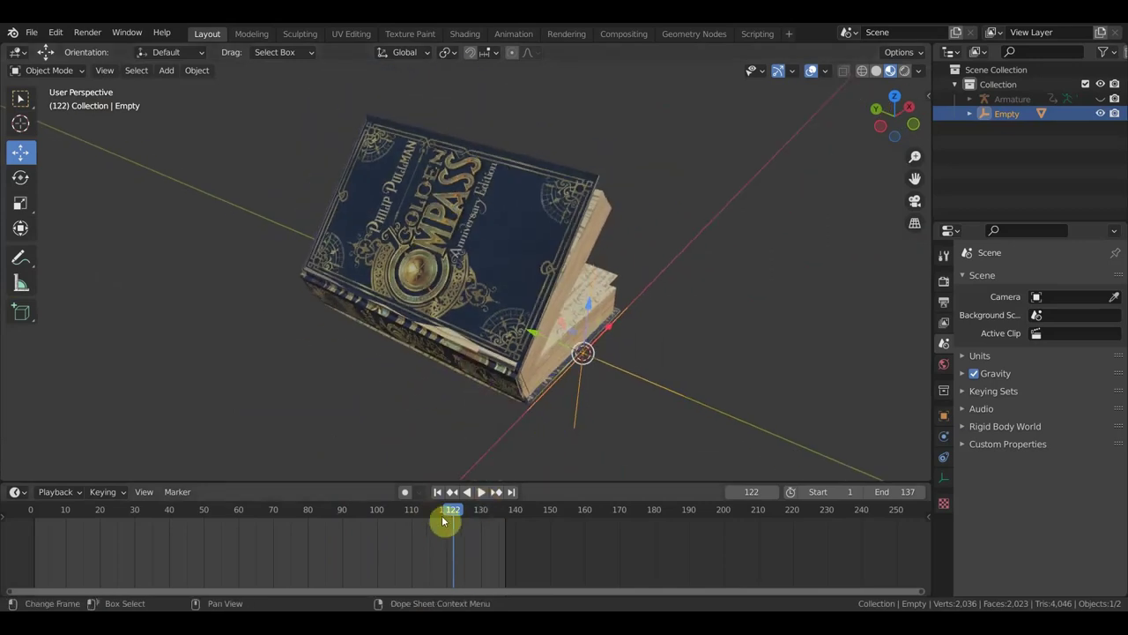
{"action": "left_click_drag", "start_coordinate": [421, 516], "coordinate": [33, 516]}
{"action": "key", "text": "space"}
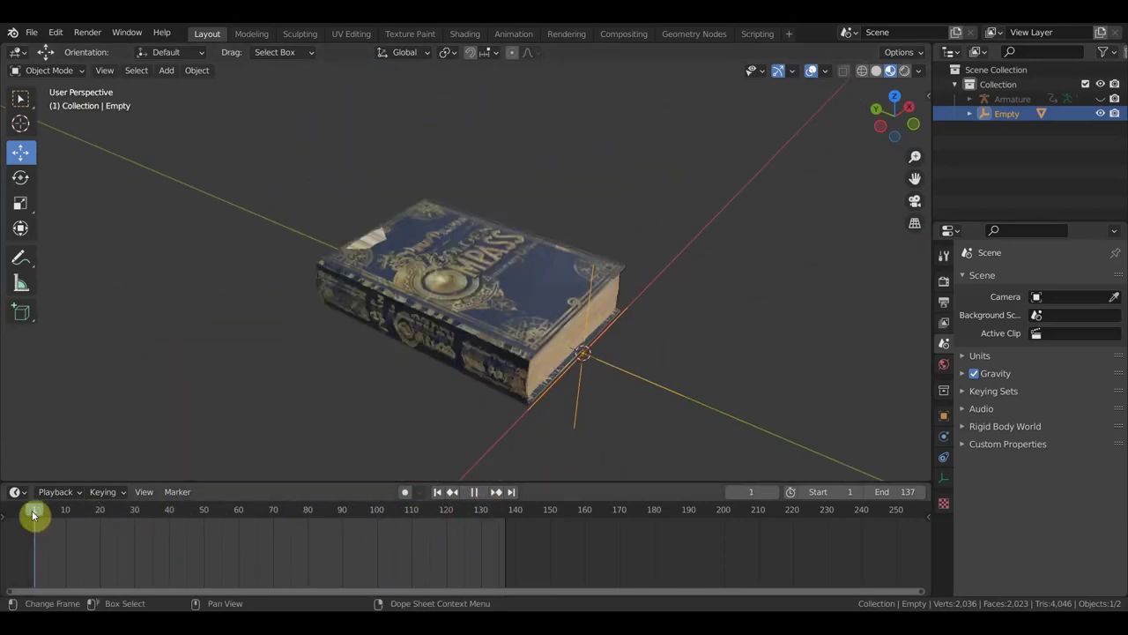
{"action": "key", "text": "space"}
{"action": "left_click_drag", "start_coordinate": [720, 441], "coordinate": [223, 156]}
{"action": "key", "text": "Delete"}
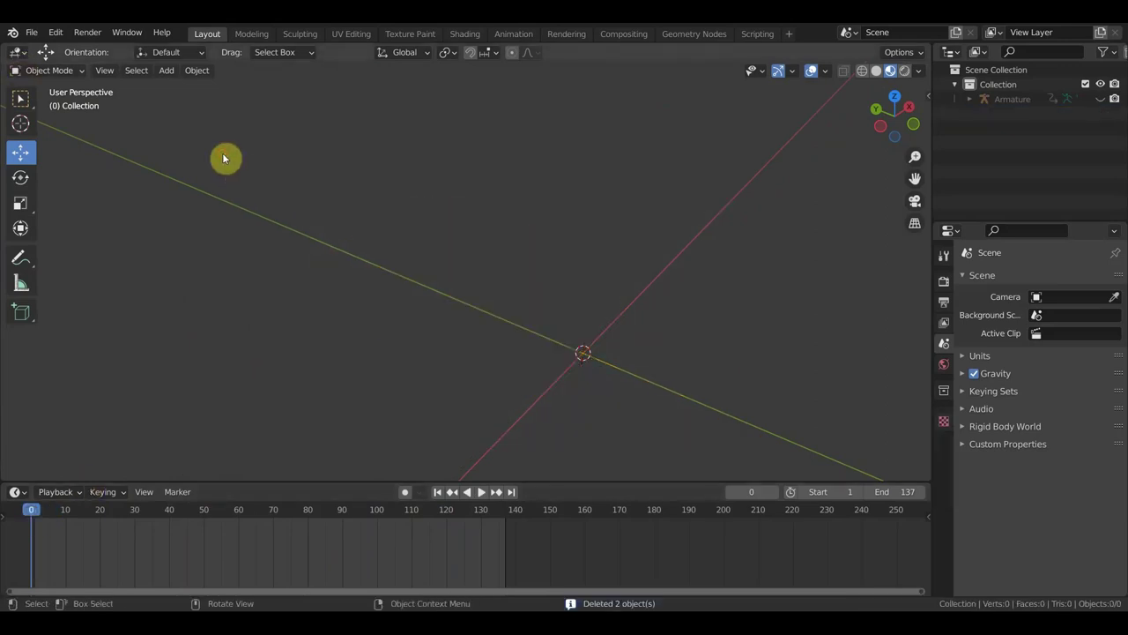
- Import the FBX file книга1.fbx from the Desktop folder with the default import options
{"action": "left_click", "coordinate": [30, 33]}
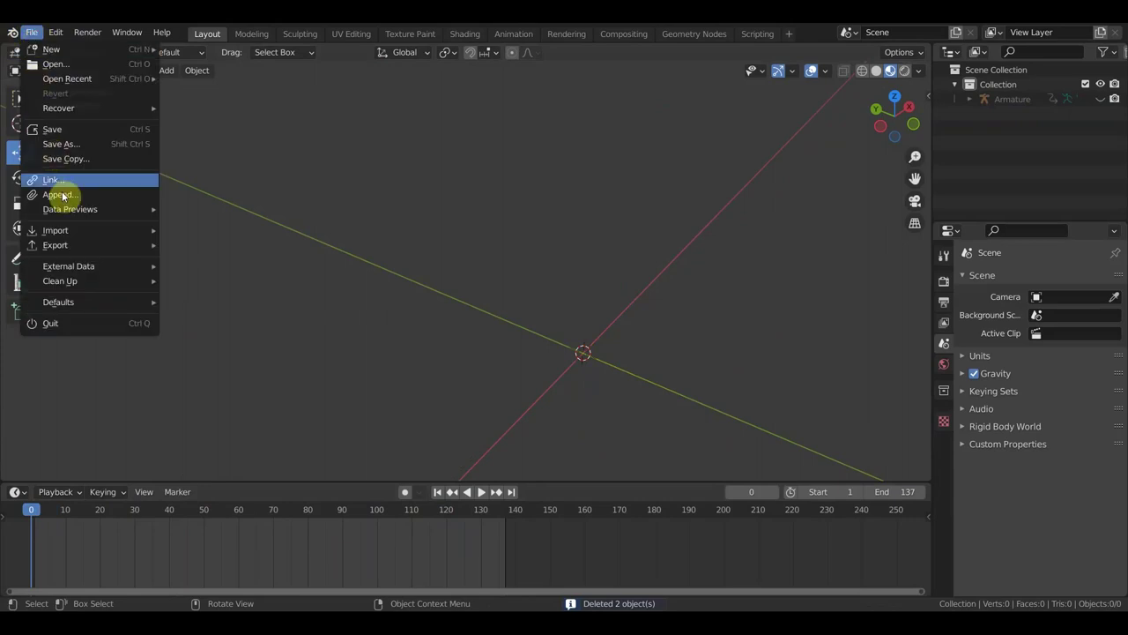
{"action": "mouse_move", "coordinate": [73, 232]}
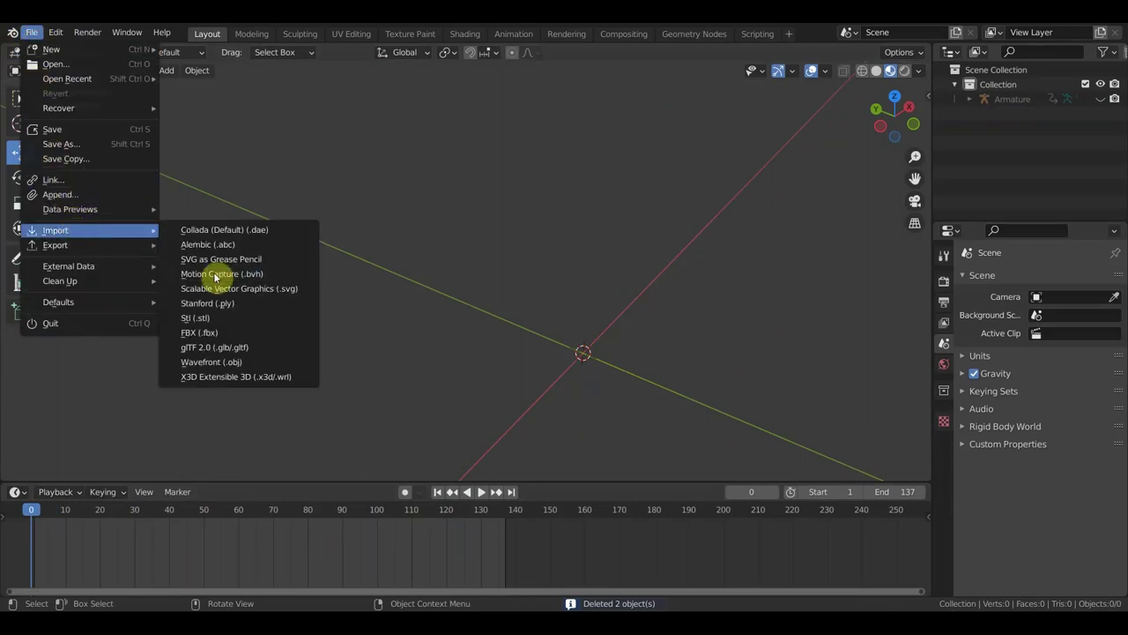
{"action": "left_click", "coordinate": [231, 333]}
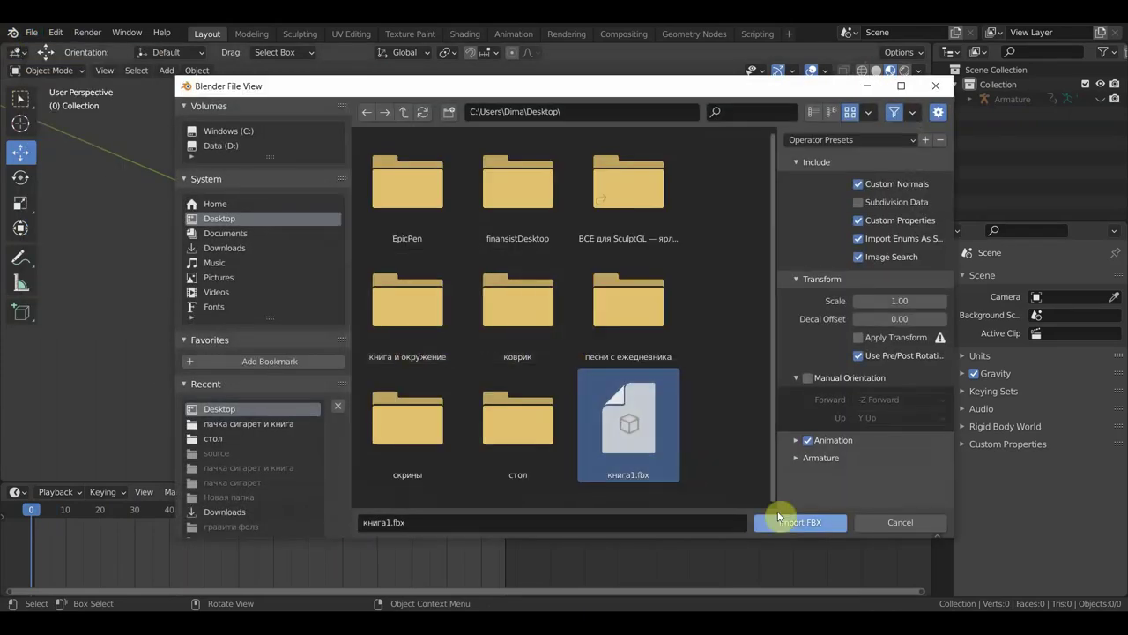
{"action": "left_click", "coordinate": [781, 521]}
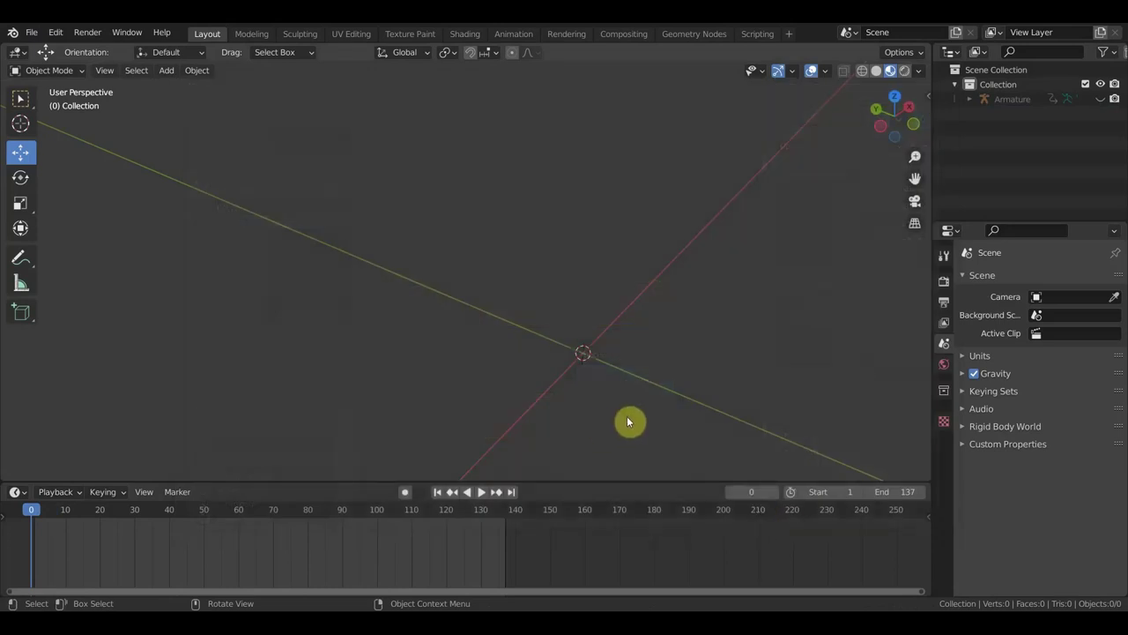
{"action": "middle_click_drag", "start_coordinate": [629, 412], "coordinate": [564, 347]}
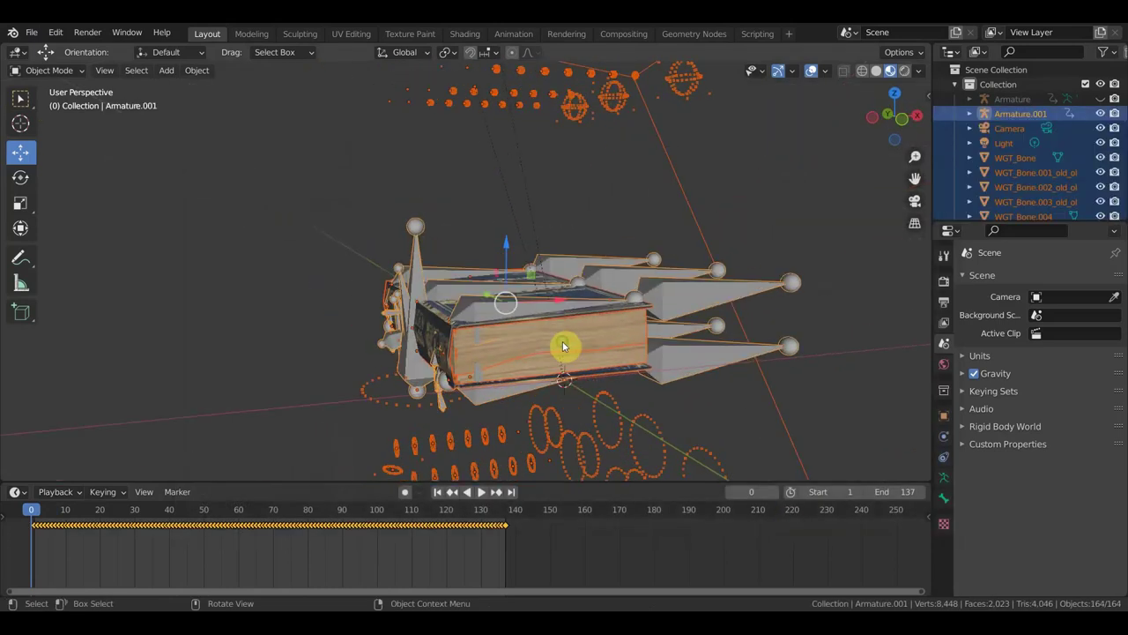
- Select the imported armature, test moving it along X, and move it along Y away from the surrounding bone widgets
{"action": "left_click", "coordinate": [685, 306]}
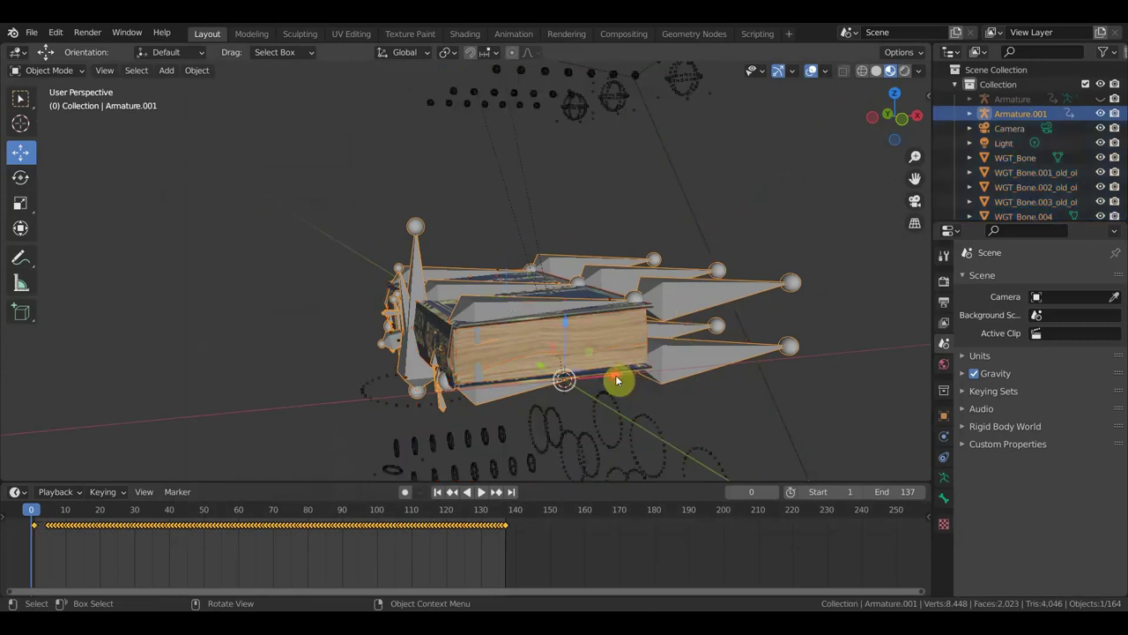
{"action": "key", "text": "g"}
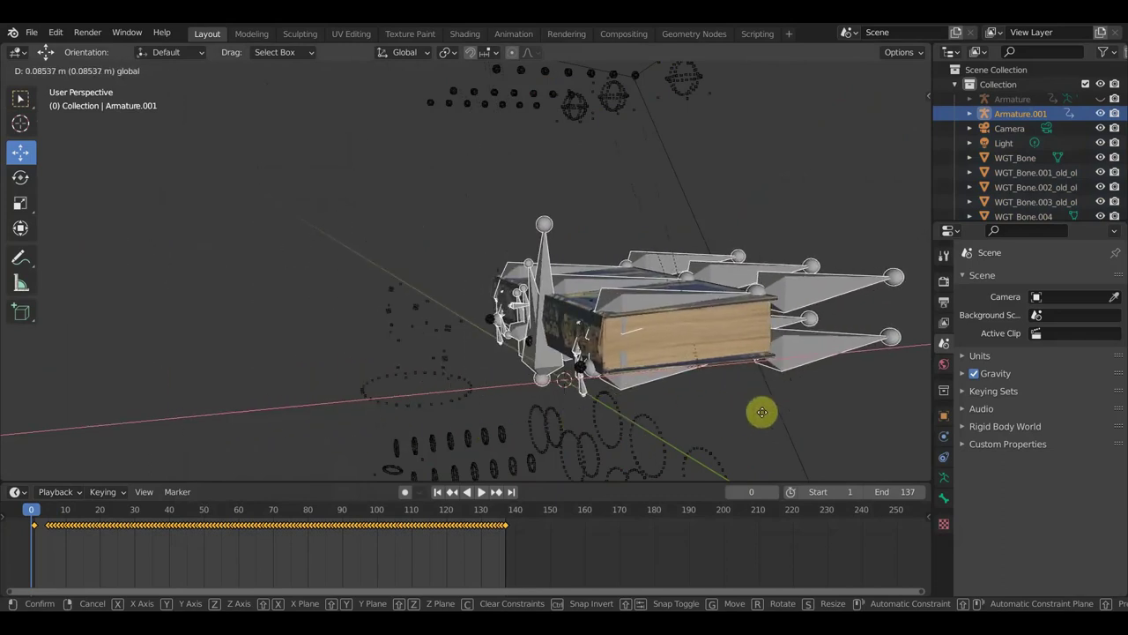
{"action": "left_click", "coordinate": [616, 423]}
{"action": "middle_click_drag", "start_coordinate": [617, 423], "coordinate": [558, 399]}
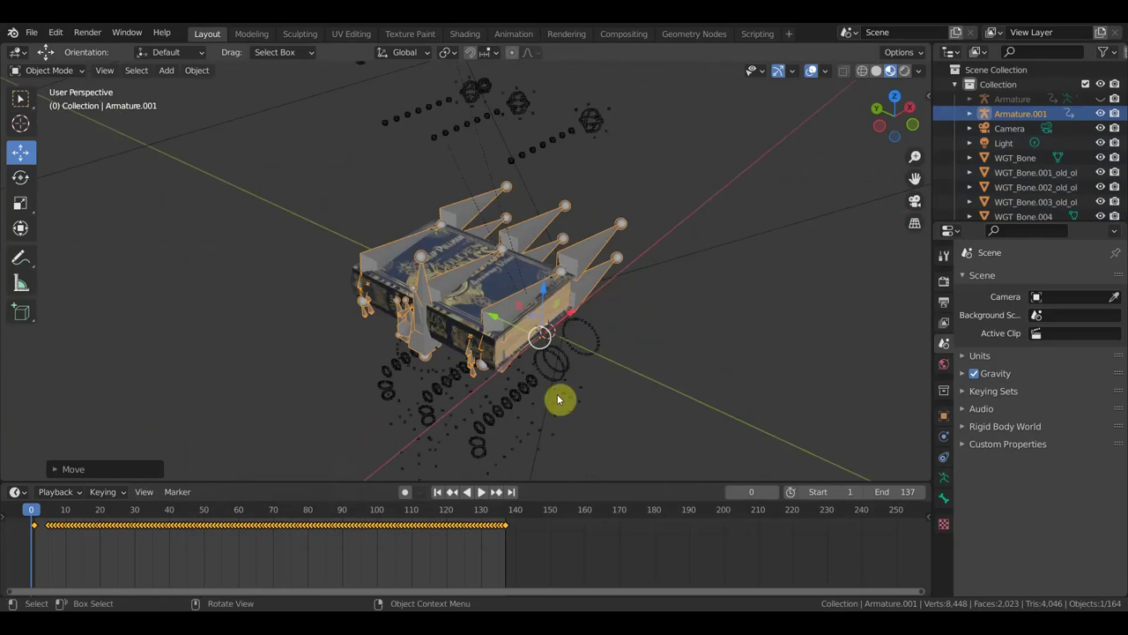
{"action": "left_click_drag", "start_coordinate": [495, 314], "coordinate": [695, 78]}
{"action": "scroll", "coordinate": [694, 260], "scroll_direction": "down", "scroll_amount": 5}
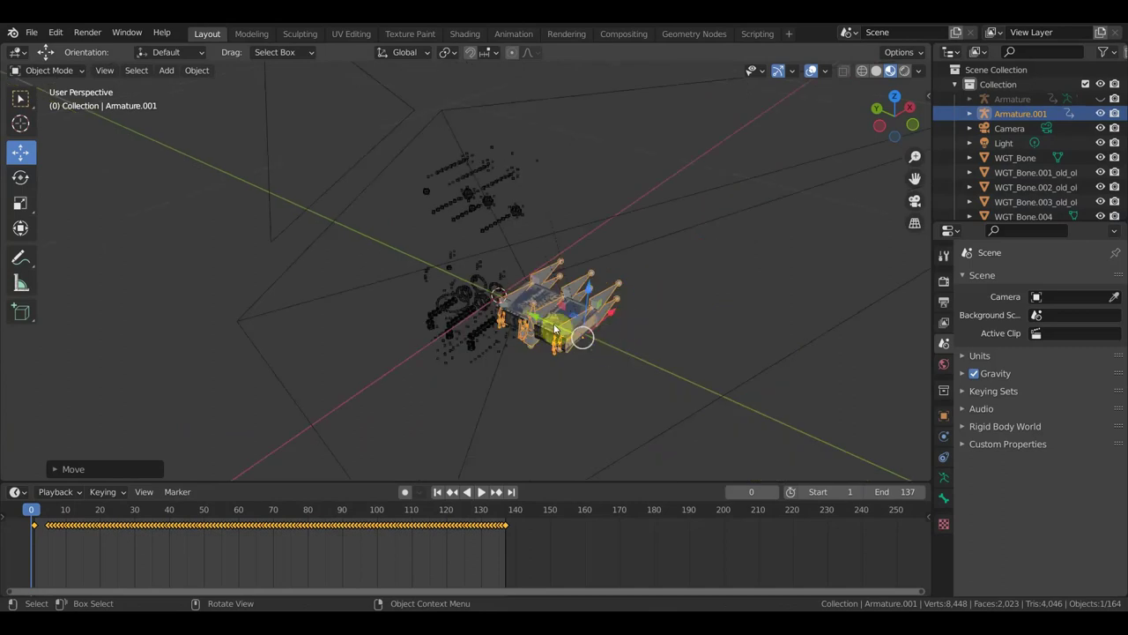
- Select the book with its rig, invert the selection, and delete the camera and all bone widget objects
{"action": "left_click_drag", "start_coordinate": [535, 319], "coordinate": [652, 391]}
{"action": "scroll", "coordinate": [582, 370], "scroll_direction": "down", "scroll_amount": 2}
{"action": "key", "text": "ctrl+i"}
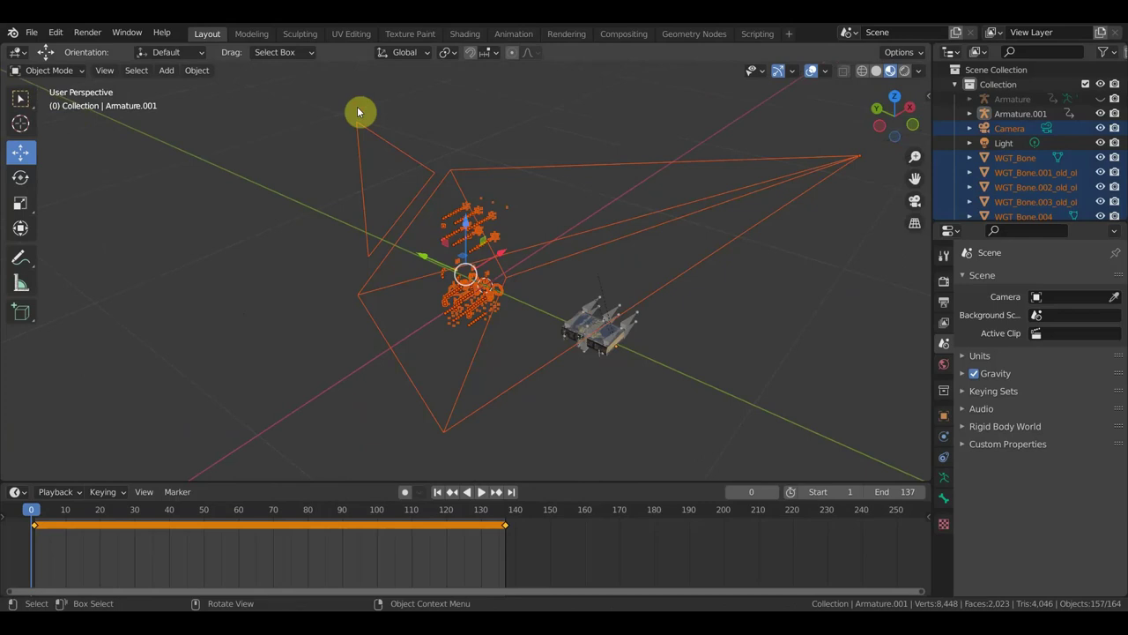
{"action": "key", "text": "Delete"}
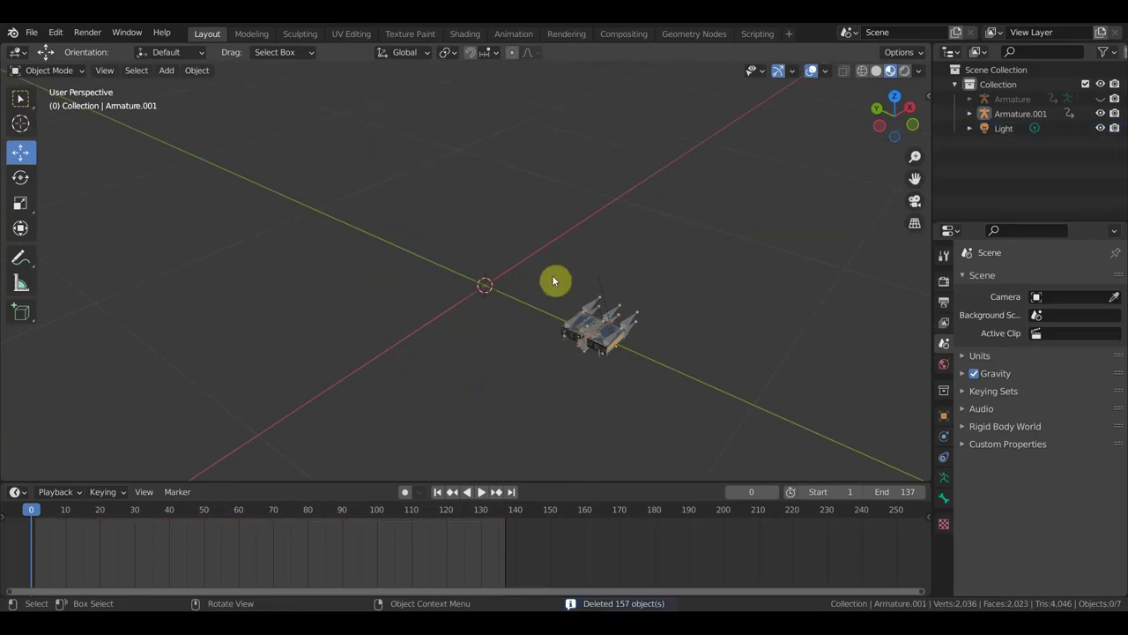
- Select the book meshes with the armature and move them about 0.461 m along Y, back towards the world origin
{"action": "left_click", "coordinate": [582, 324]}
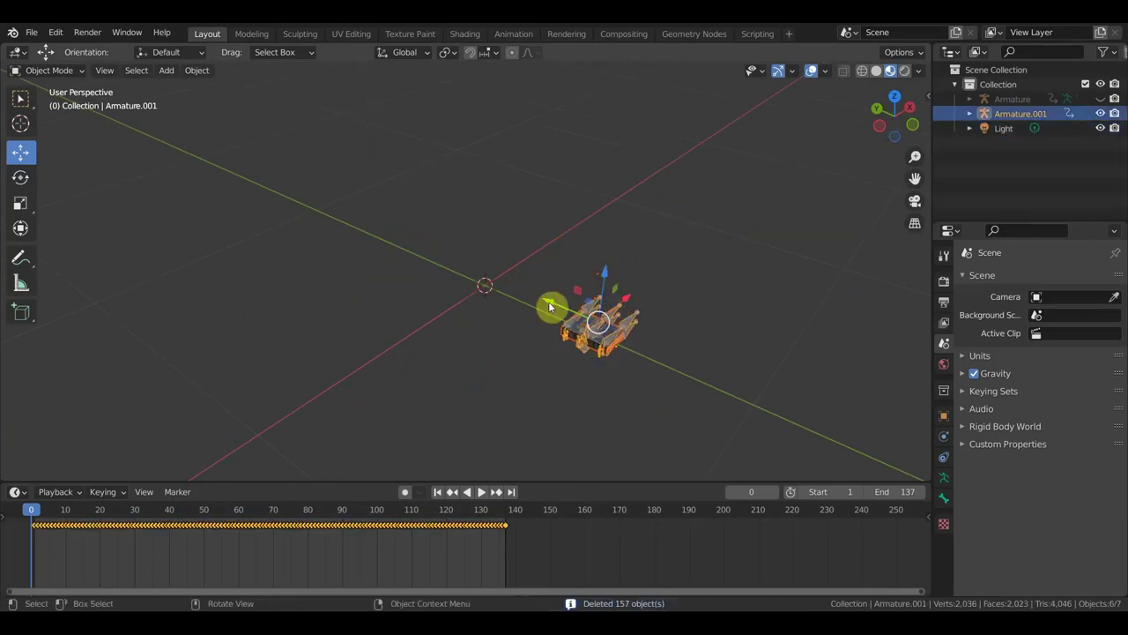
{"action": "key", "text": "g"}
{"action": "key", "text": "y"}
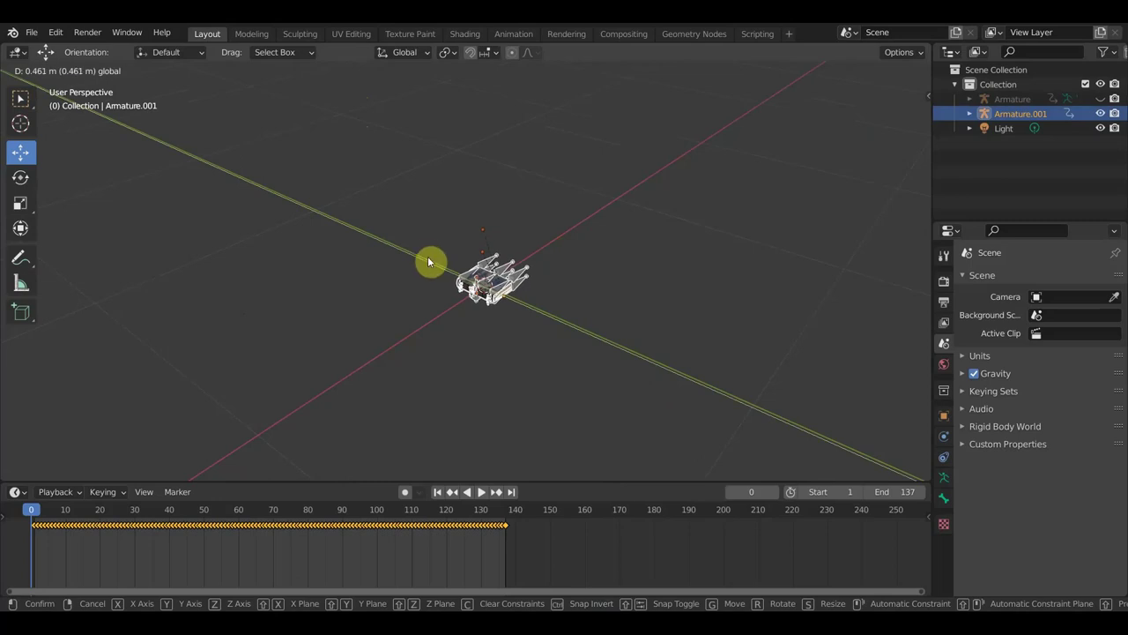
{"action": "left_click", "coordinate": [429, 262]}
{"action": "scroll", "coordinate": [491, 290], "scroll_direction": "up", "scroll_amount": 8}
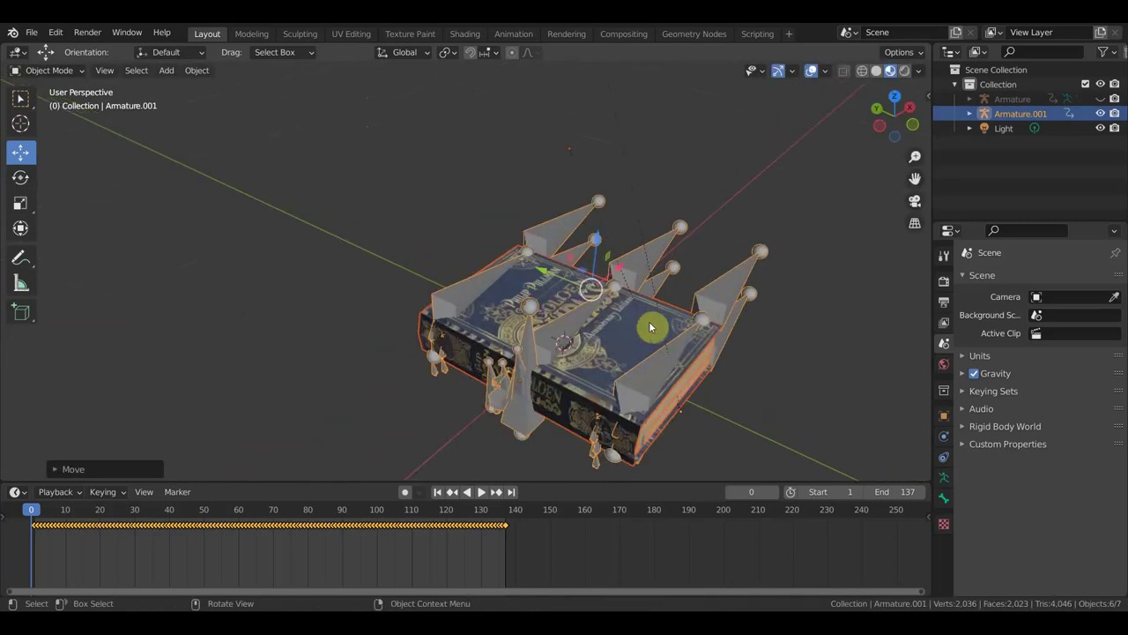
- Play the rigged book's animation and examine its covers from below and its open pages at frame 93
{"action": "key", "text": "space"}
{"action": "key", "text": "space"}
{"action": "middle_click_drag", "start_coordinate": [644, 337], "coordinate": [644, 188]}
{"action": "key", "text": "space"}
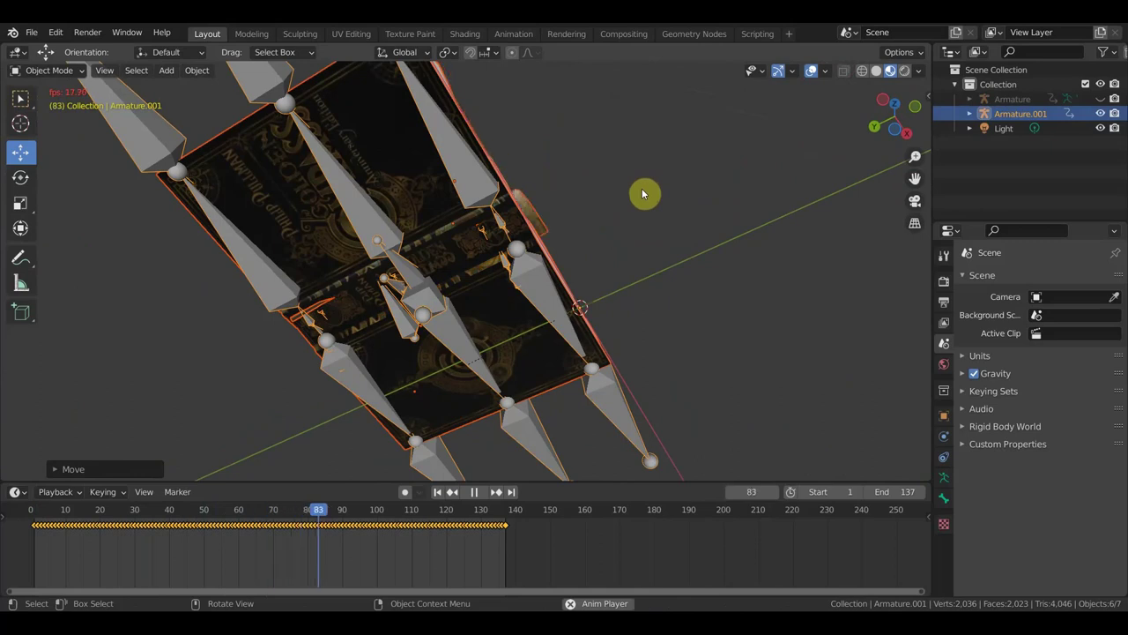
{"action": "key", "text": "space"}
{"action": "middle_click_drag", "start_coordinate": [644, 194], "coordinate": [605, 347]}
{"action": "mouse_move", "coordinate": [634, 287]}
{"action": "middle_mouse_down"}
{"action": "mouse_move", "coordinate": [640, 337]}
{"action": "mouse_move", "coordinate": [625, 303]}
{"action": "middle_mouse_up"}
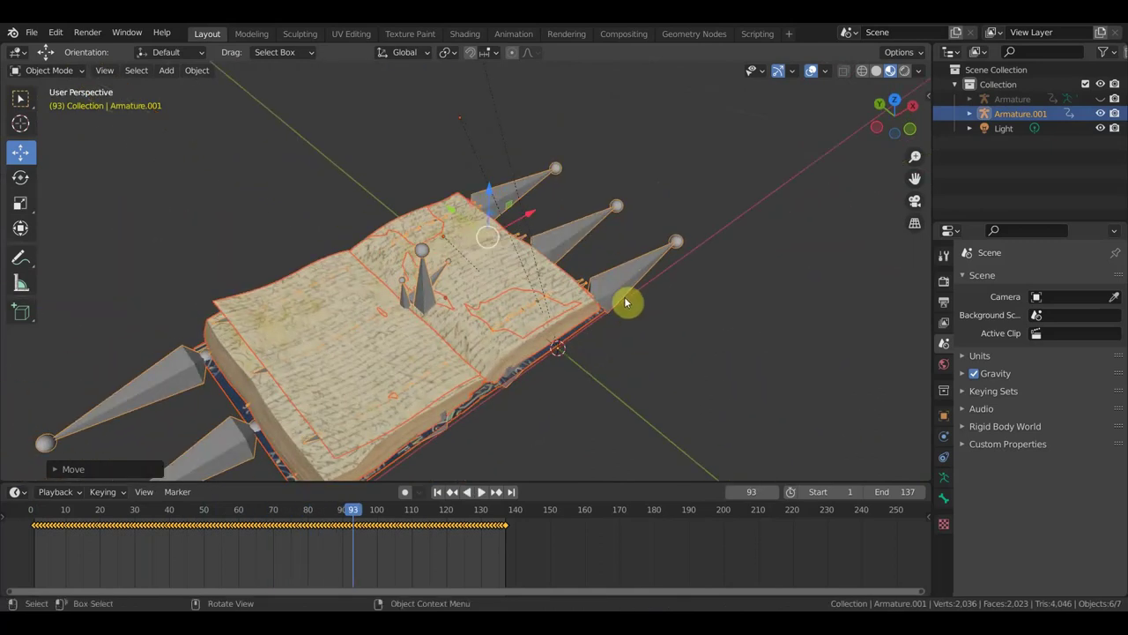
{"action": "scroll", "coordinate": [605, 311], "scroll_direction": "down", "scroll_amount": 2}
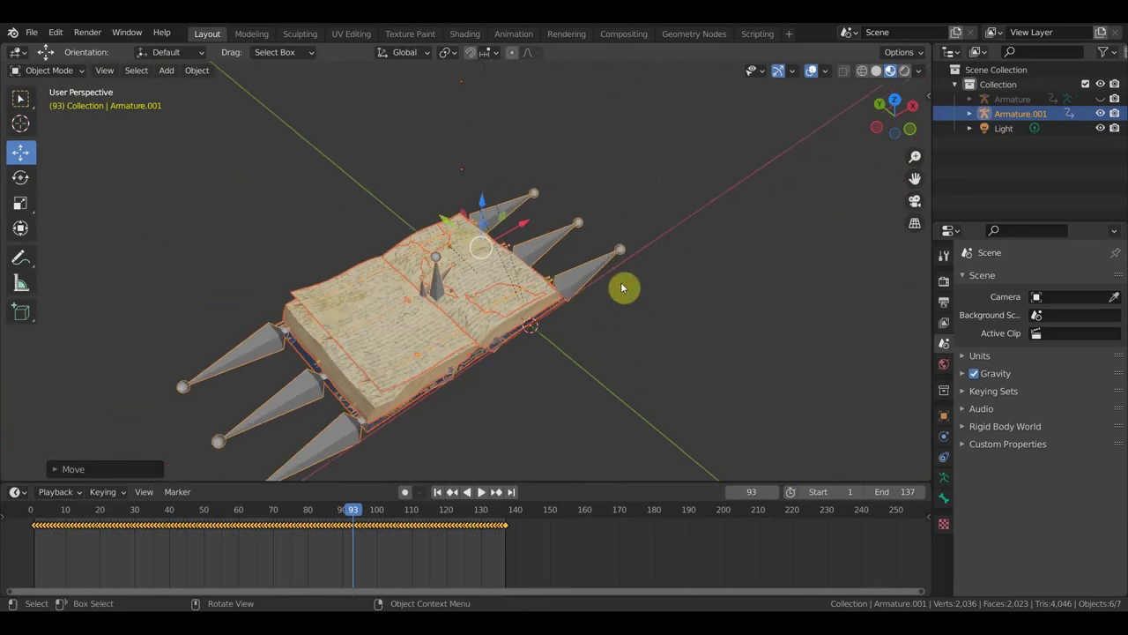
- Select the armature alone, return to frame 1, and delete the imported light
{"action": "left_click", "coordinate": [579, 277]}
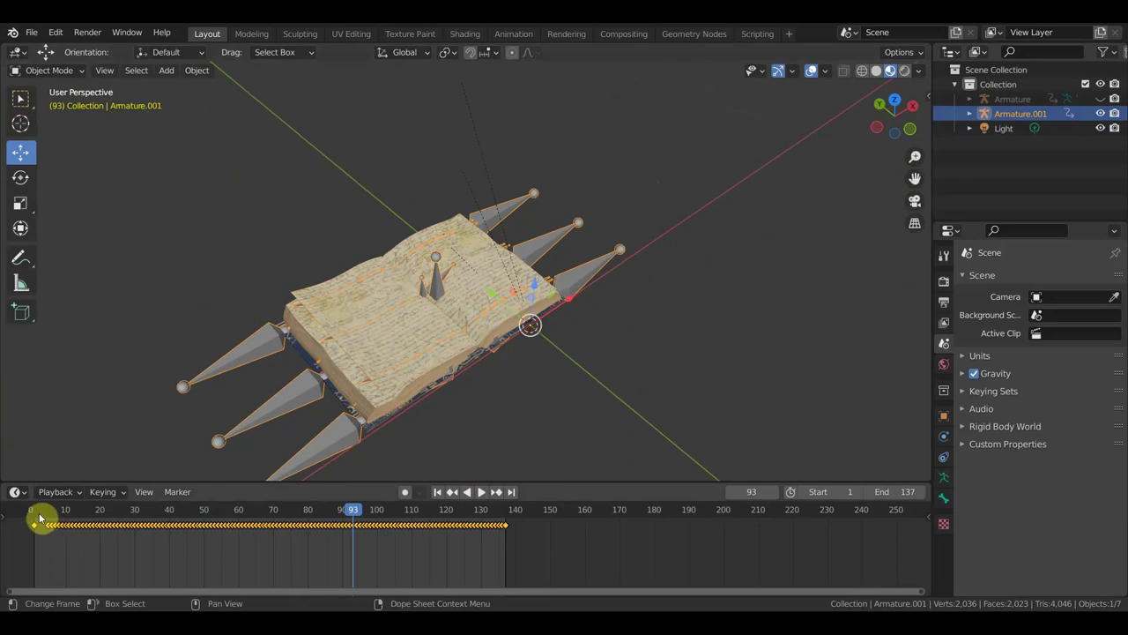
{"action": "left_click_drag", "start_coordinate": [39, 518], "coordinate": [35, 516]}
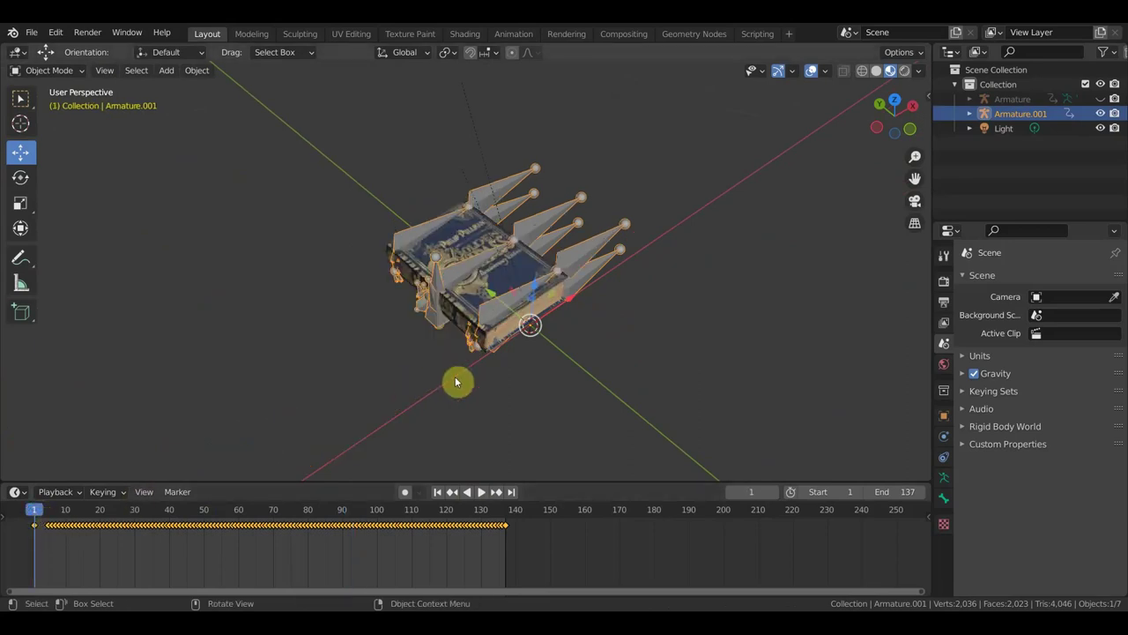
{"action": "left_click", "coordinate": [1006, 130]}
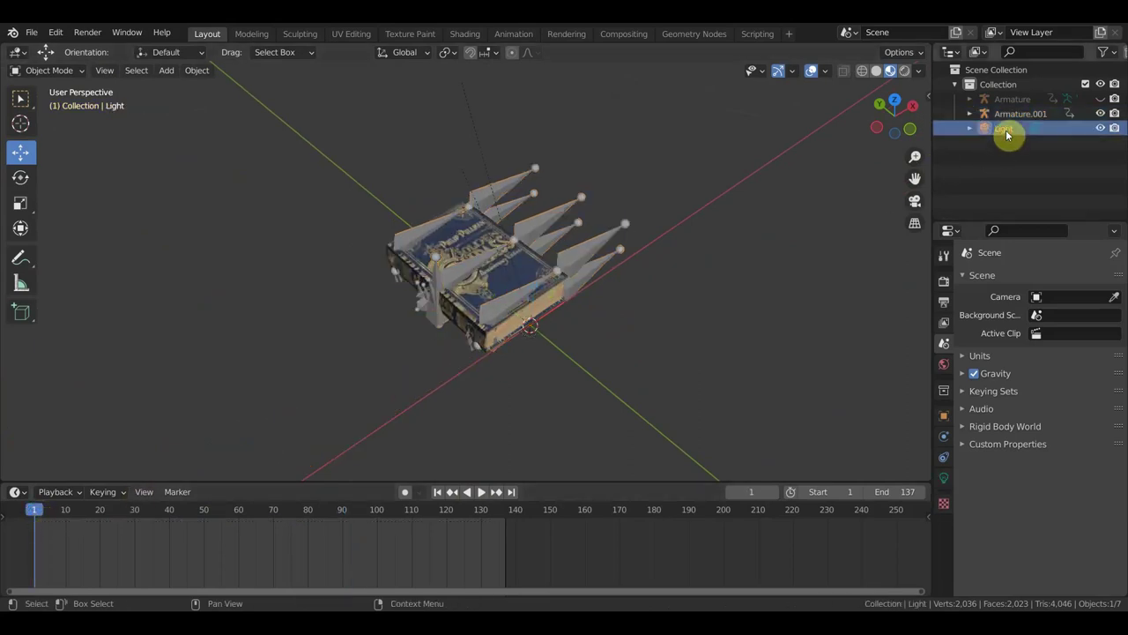
{"action": "key", "text": "x"}
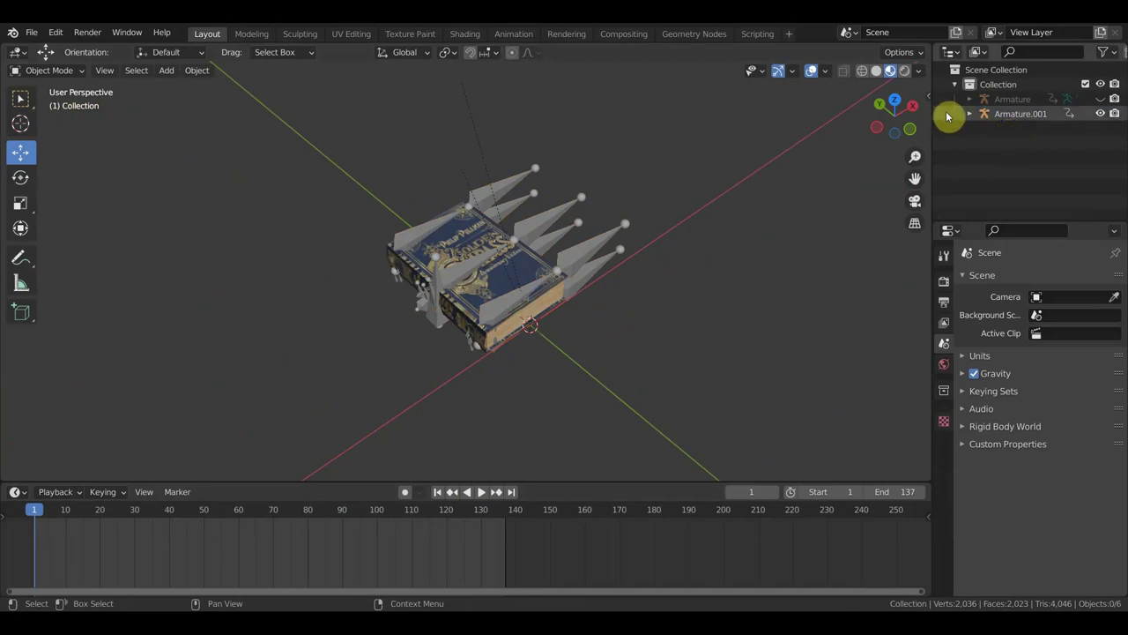
- Unhide the original Armature object and inspect its animation, armature and pose data in the outliner
{"action": "left_click", "coordinate": [1011, 99]}
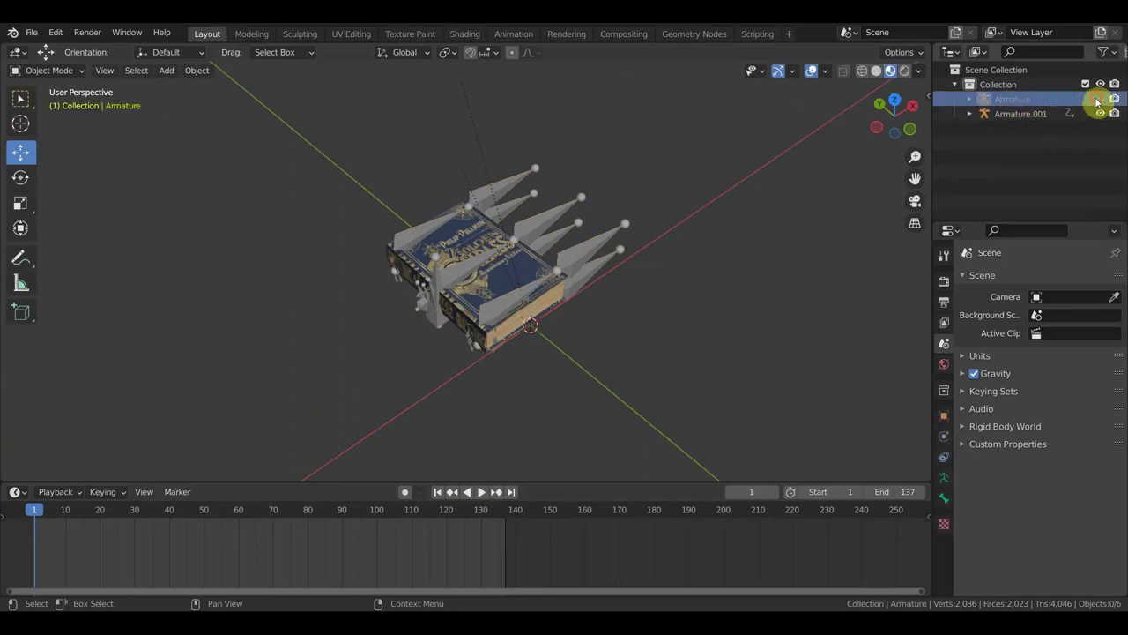
{"action": "left_click", "coordinate": [968, 100]}
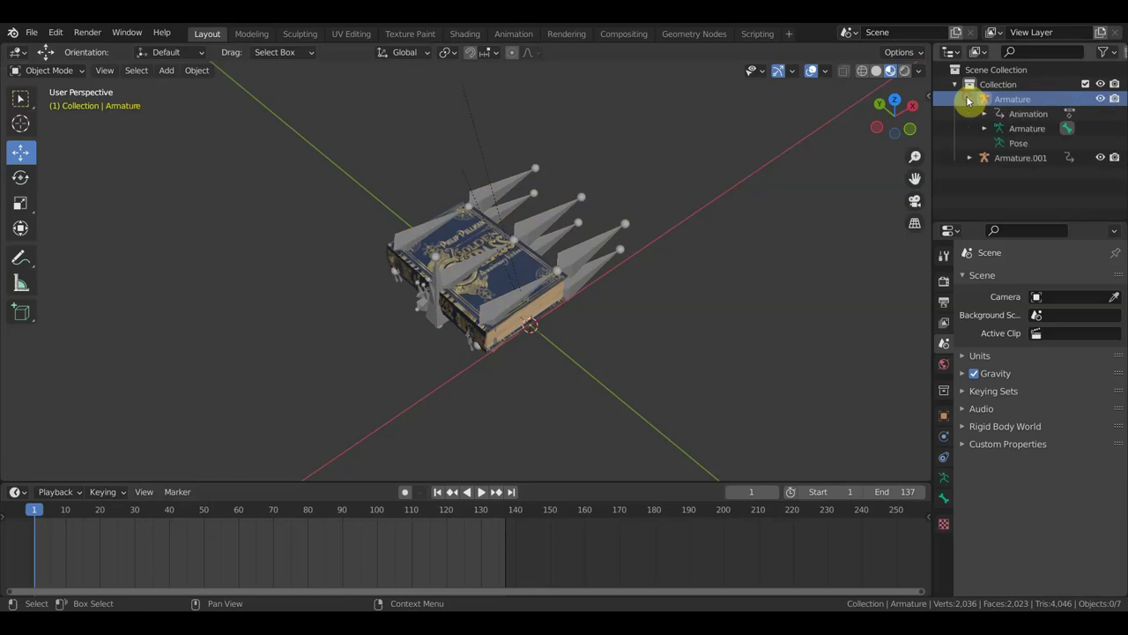
{"action": "left_click", "coordinate": [1025, 102]}
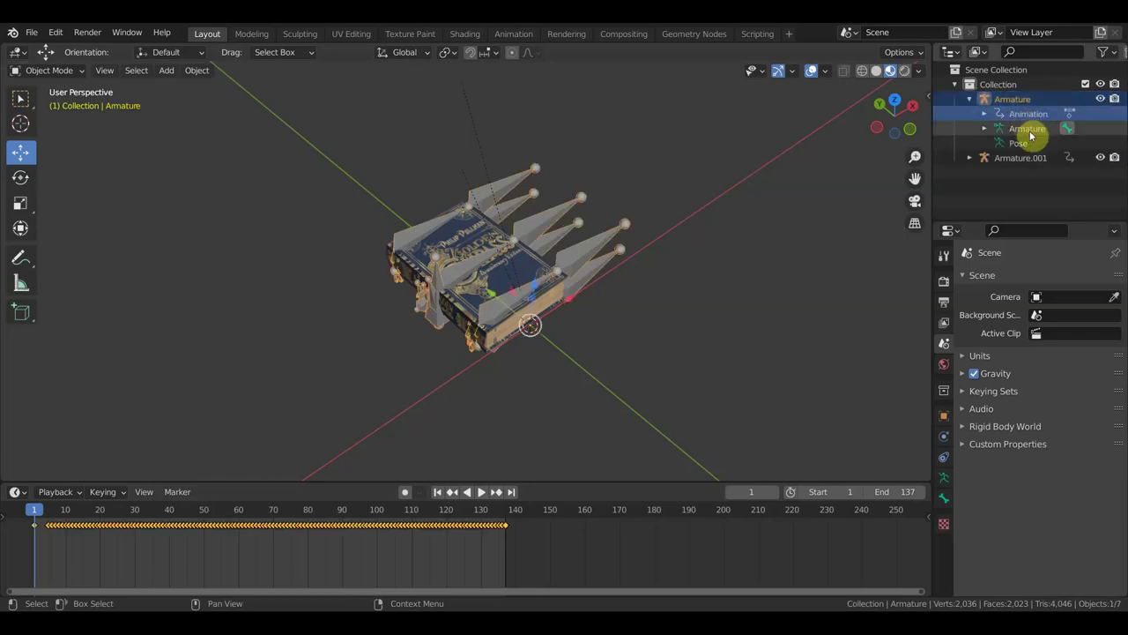
{"action": "left_click", "coordinate": [1024, 143]}
{"action": "left_click", "coordinate": [969, 99]}
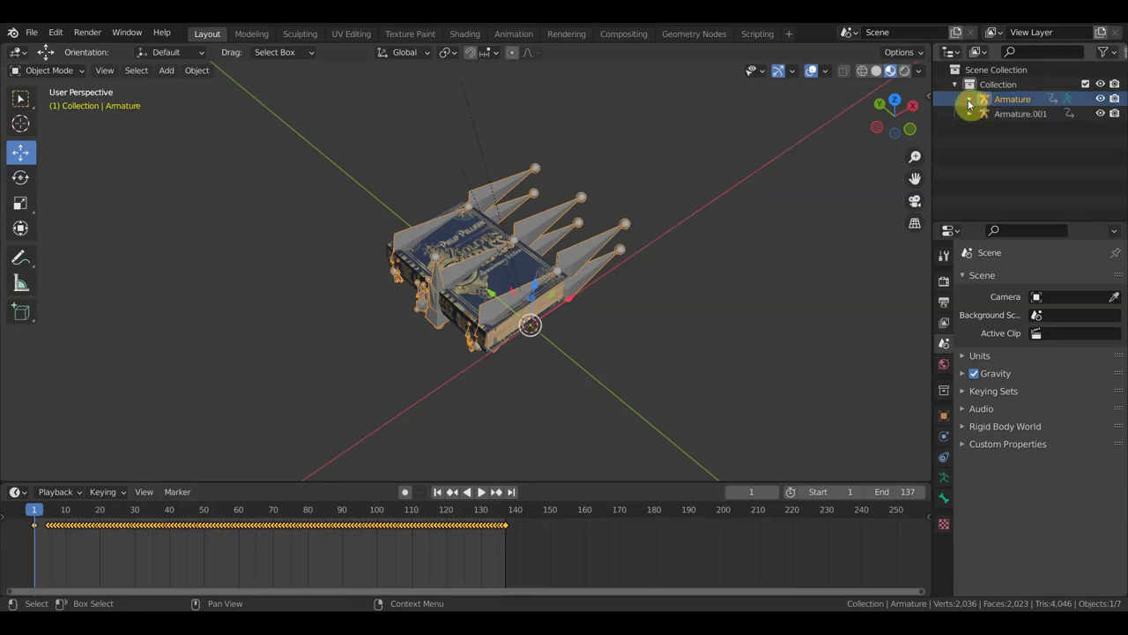
{"action": "left_click", "coordinate": [955, 86]}
{"action": "left_click", "coordinate": [955, 85]}
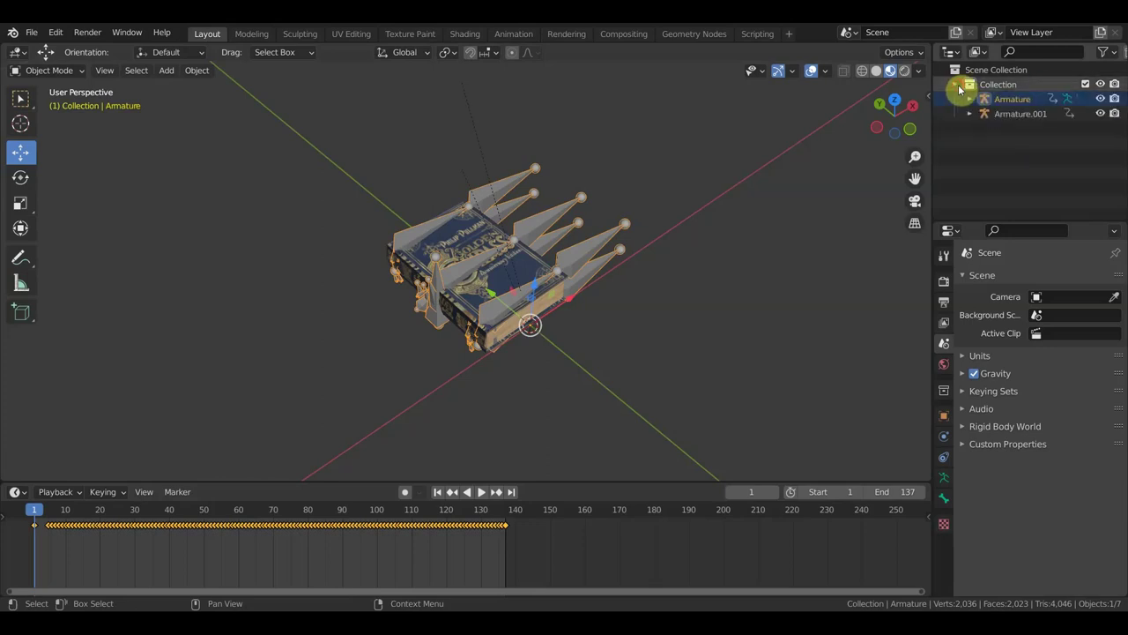
- Inspect the contents of Armature.001, including its pose, armature data and Plane mesh, and expand Armature for comparison
{"action": "left_click", "coordinate": [970, 113]}
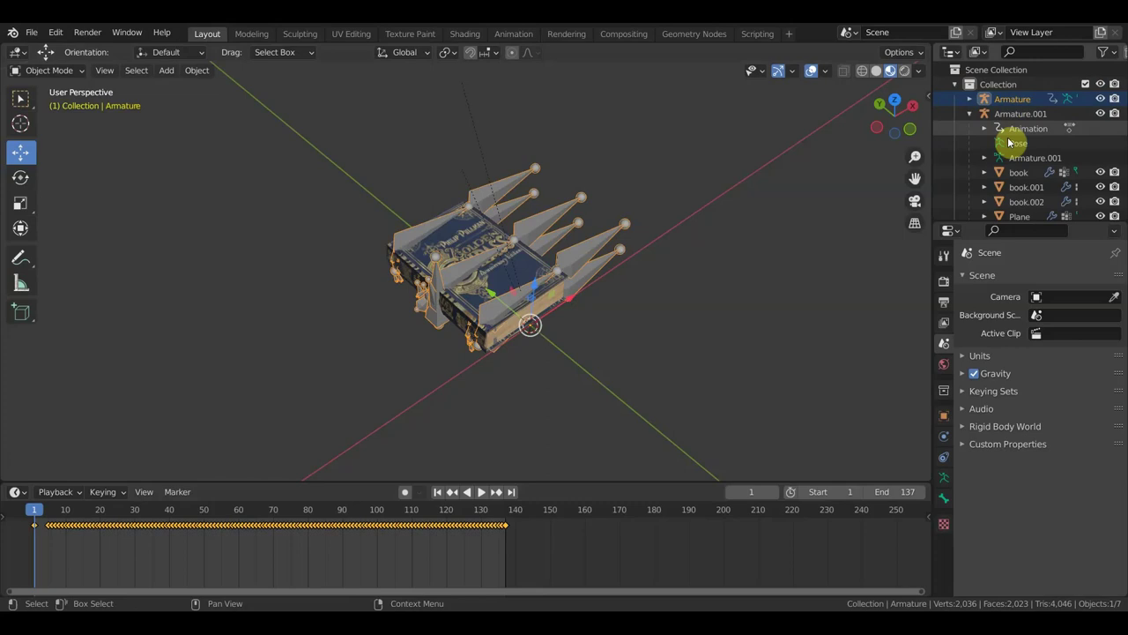
{"action": "left_click", "coordinate": [1027, 171]}
{"action": "left_click", "coordinate": [1029, 159]}
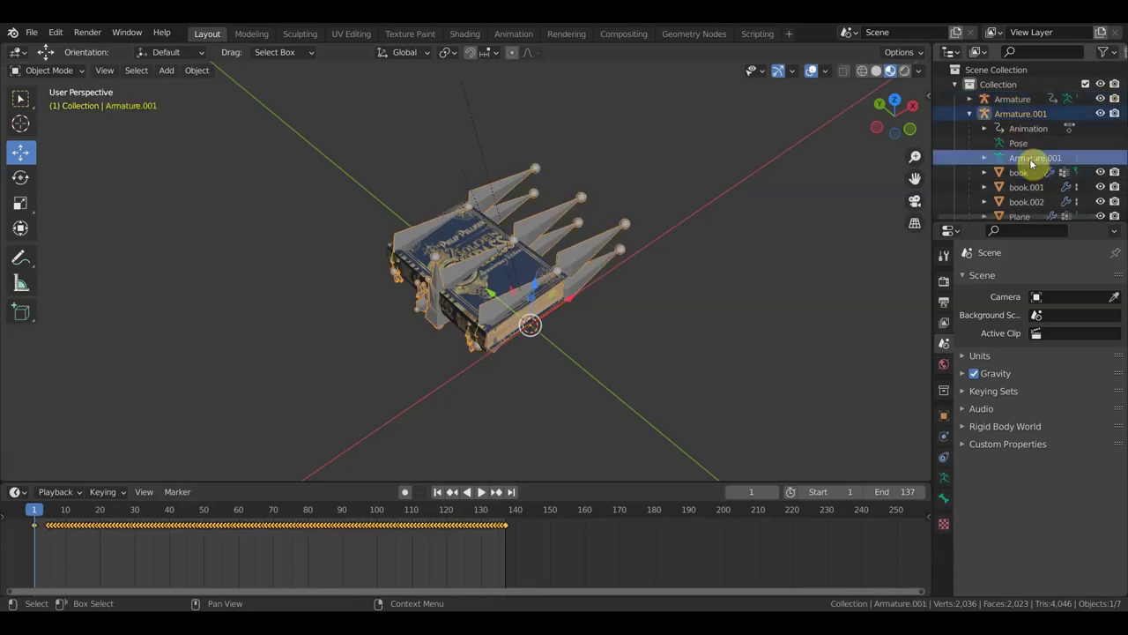
{"action": "left_click", "coordinate": [1031, 143]}
{"action": "scroll", "coordinate": [1031, 159], "scroll_direction": "down", "scroll_amount": 1}
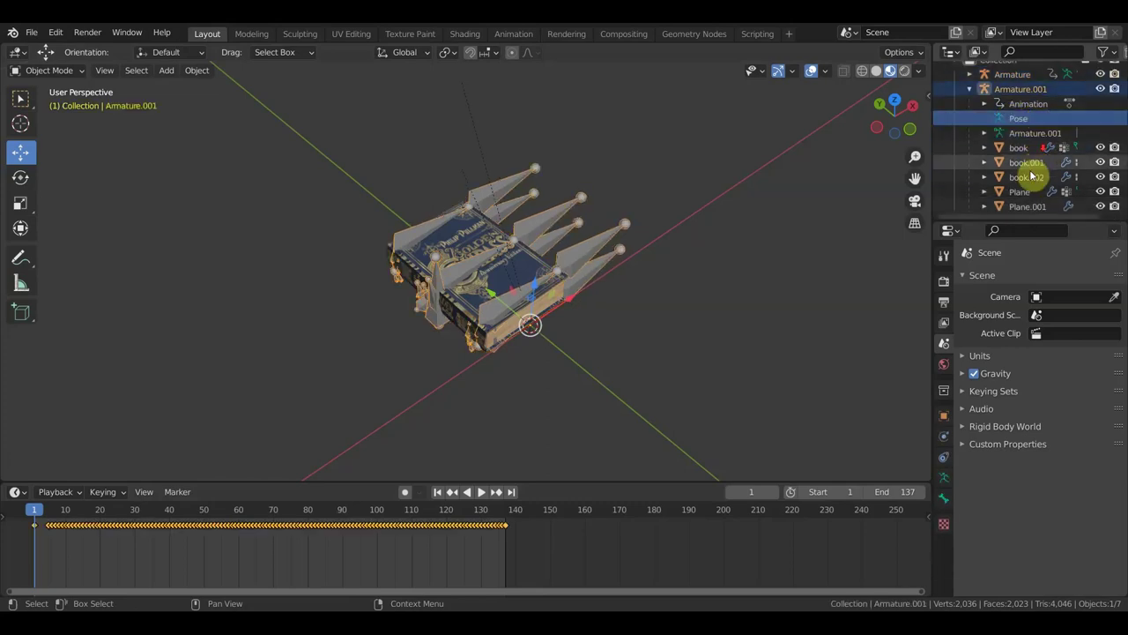
{"action": "left_click", "coordinate": [1020, 192]}
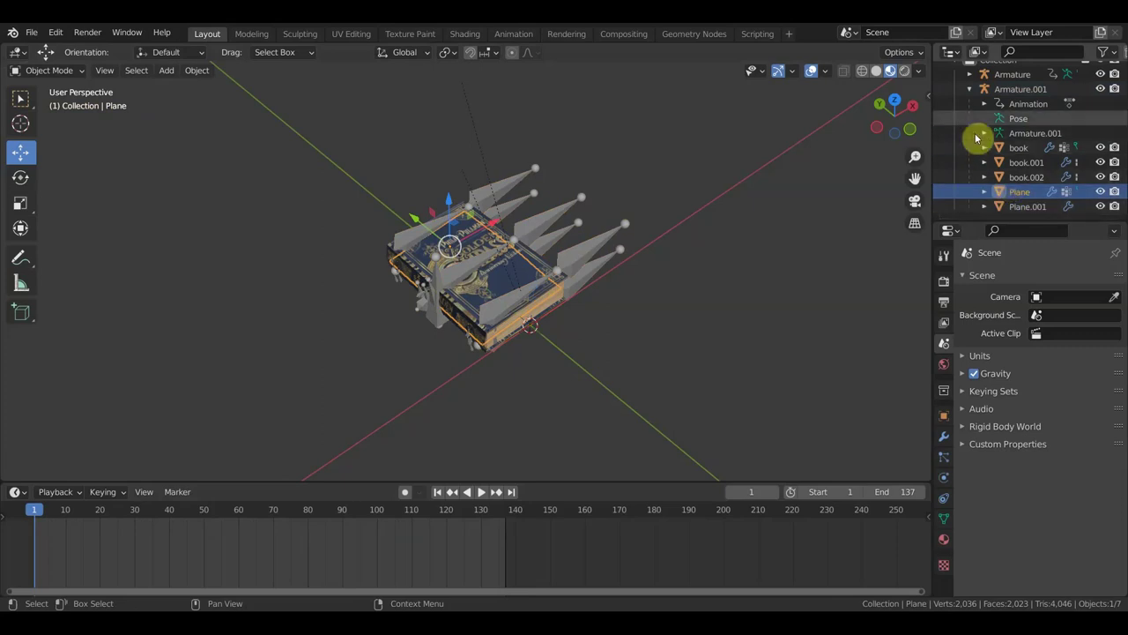
{"action": "scroll", "coordinate": [972, 89], "scroll_direction": "up", "scroll_amount": 2}
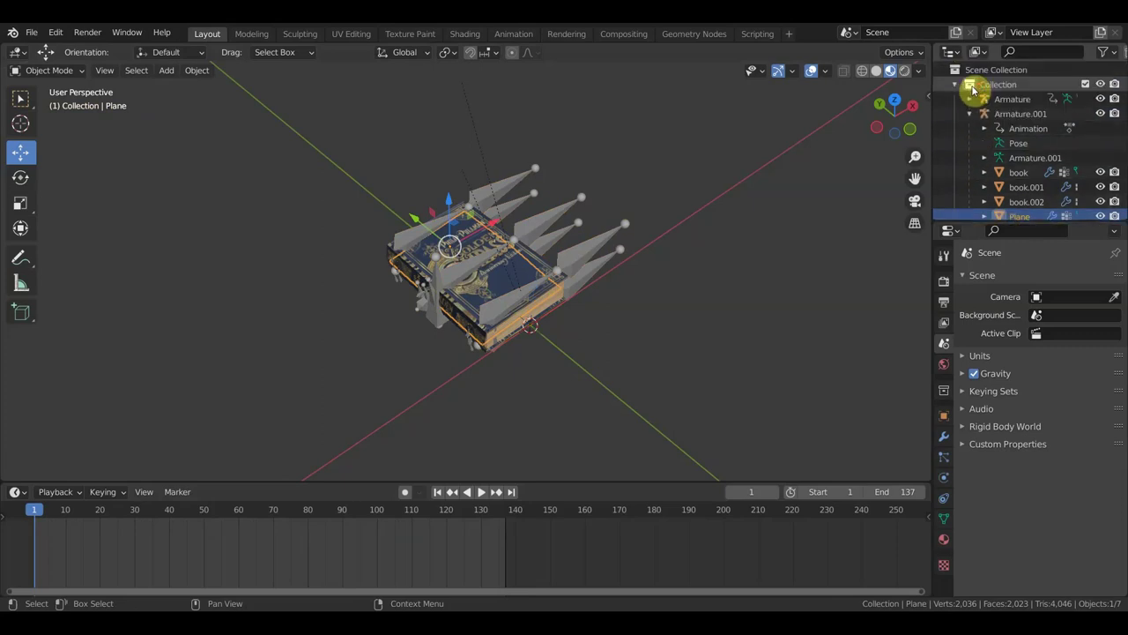
{"action": "left_click", "coordinate": [970, 100]}
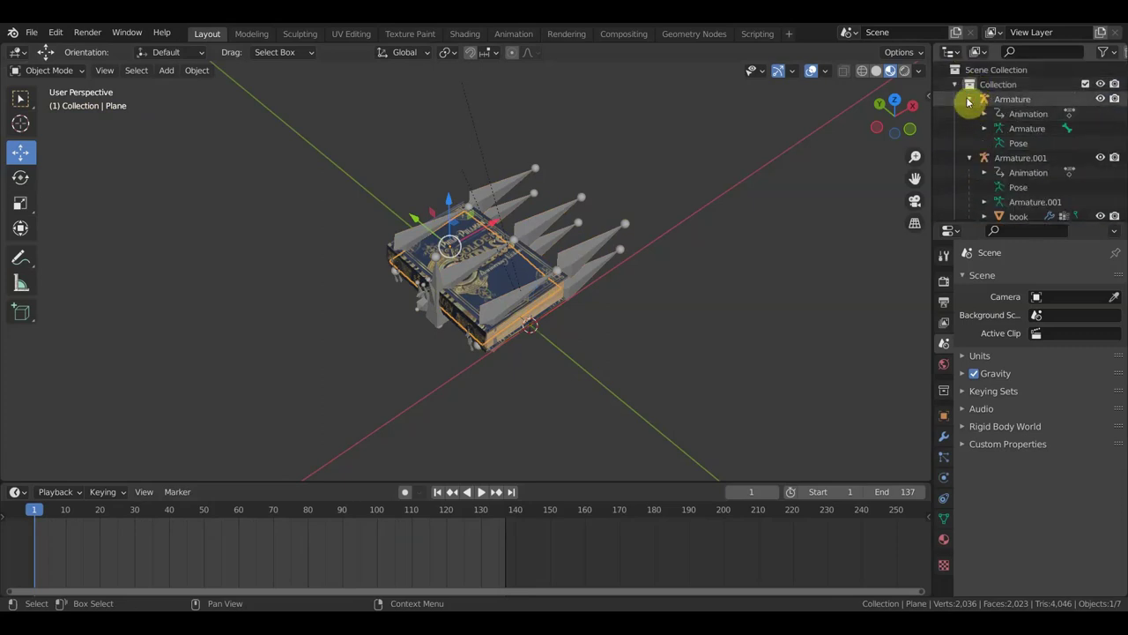
- Collapse the scene's Collection and save the file as untitled.blend in the "пачка сигарет и книга" folder
{"action": "left_click", "coordinate": [956, 84]}
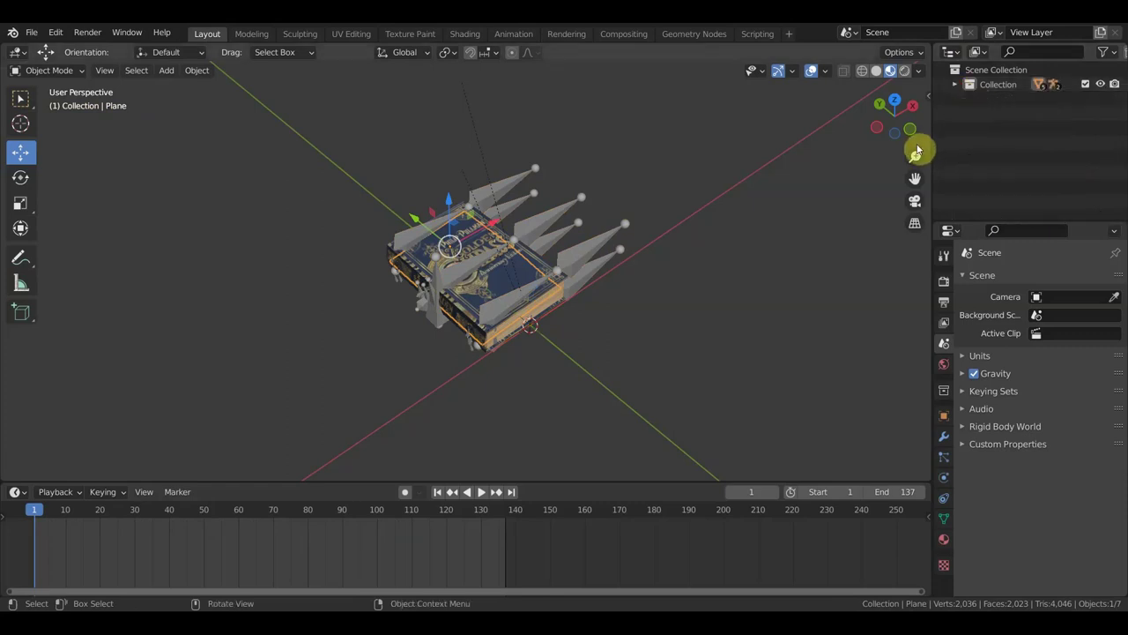
{"action": "left_click", "coordinate": [30, 33]}
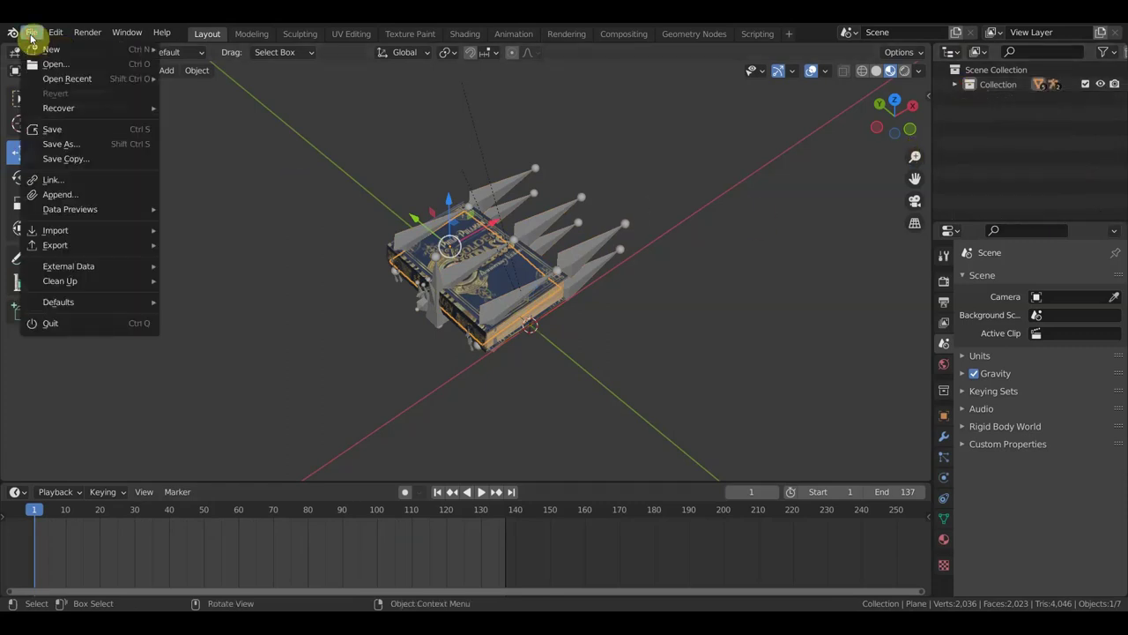
{"action": "left_click", "coordinate": [79, 141]}
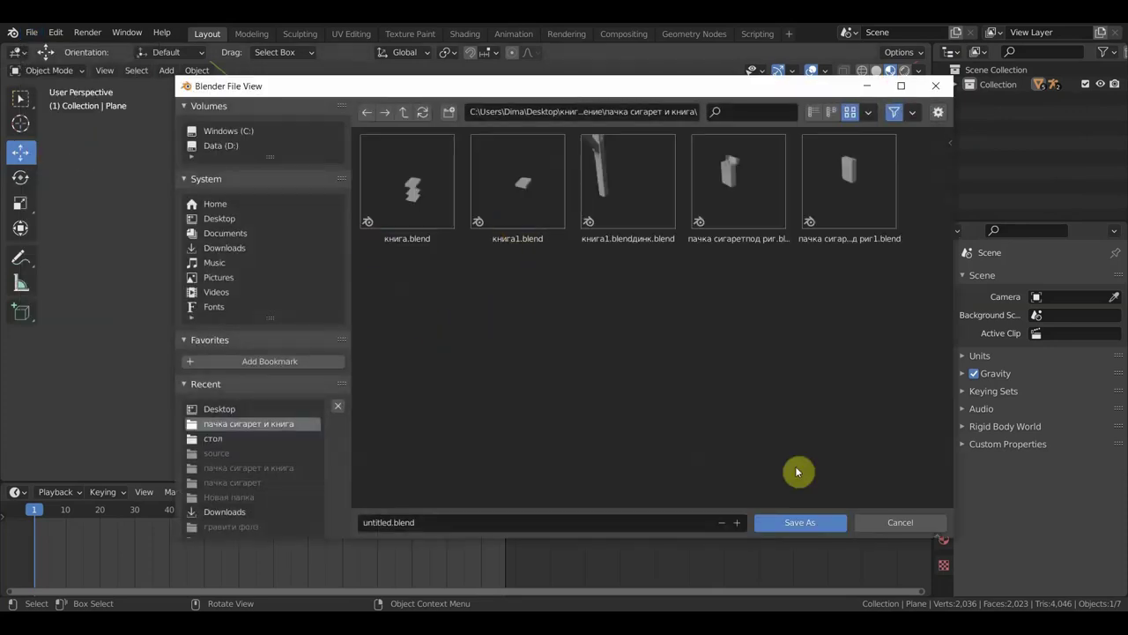
{"action": "left_click", "coordinate": [796, 522]}
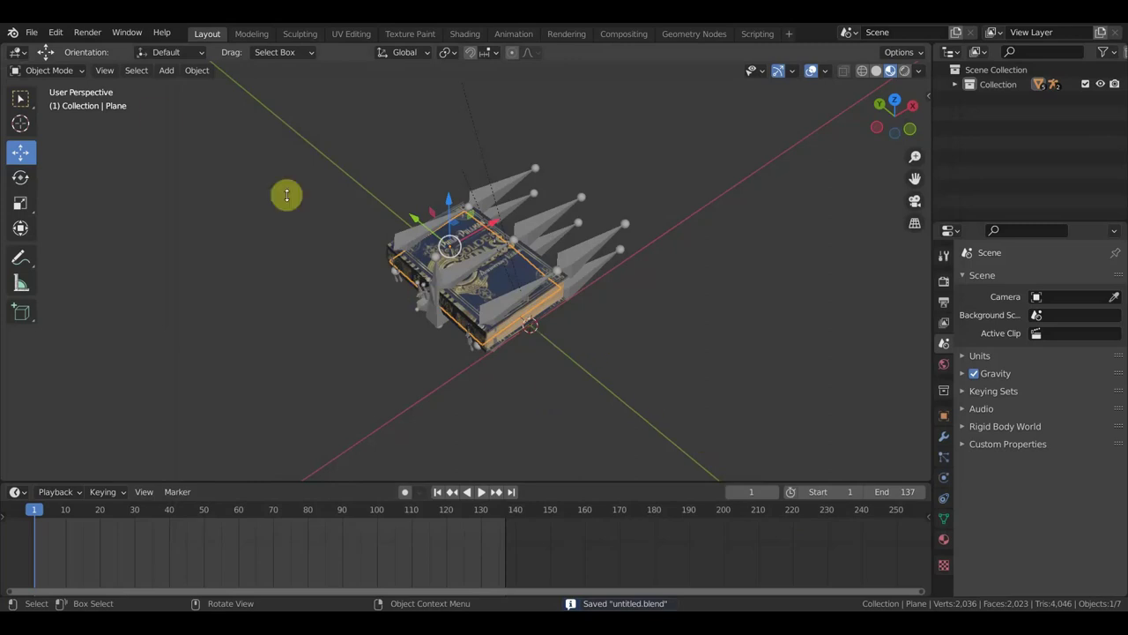
- Open the recent file книга1.blend and link the Collection from untitled.blend into it
{"action": "left_click", "coordinate": [33, 32]}
{"action": "mouse_move", "coordinate": [67, 78]}
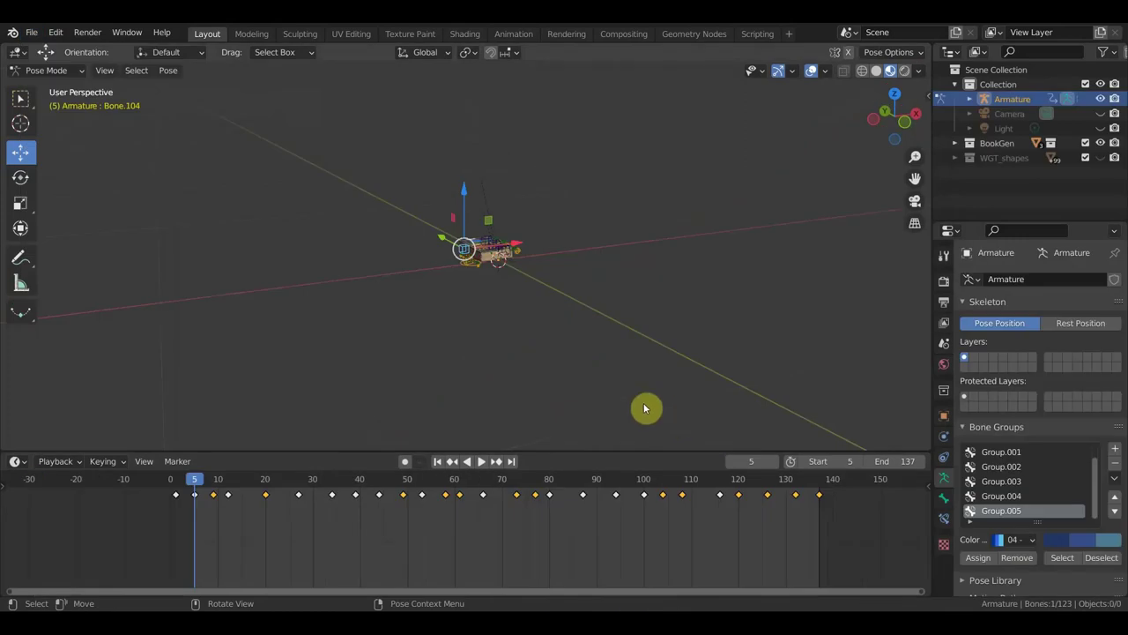
{"action": "left_click", "coordinate": [32, 34]}
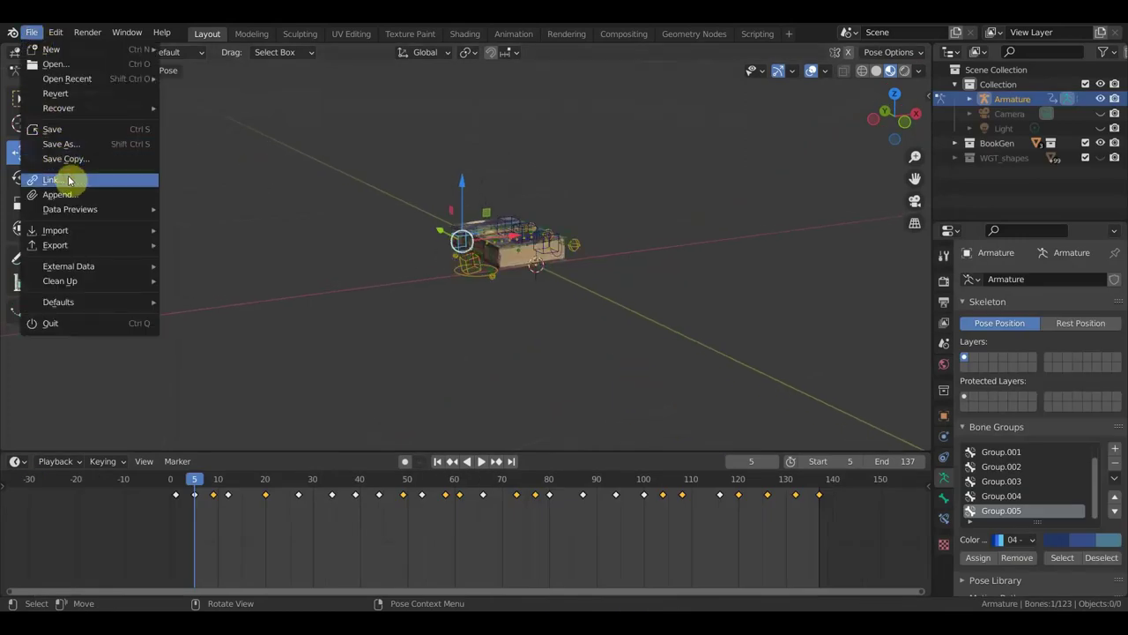
{"action": "left_click", "coordinate": [69, 180]}
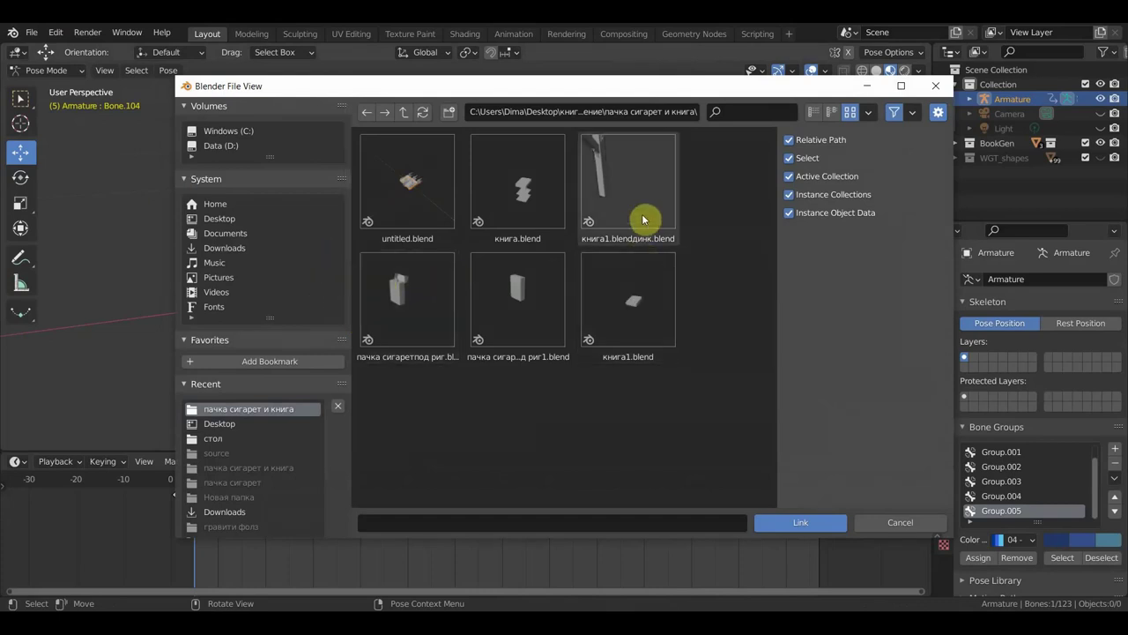
{"action": "left_click", "coordinate": [647, 310]}
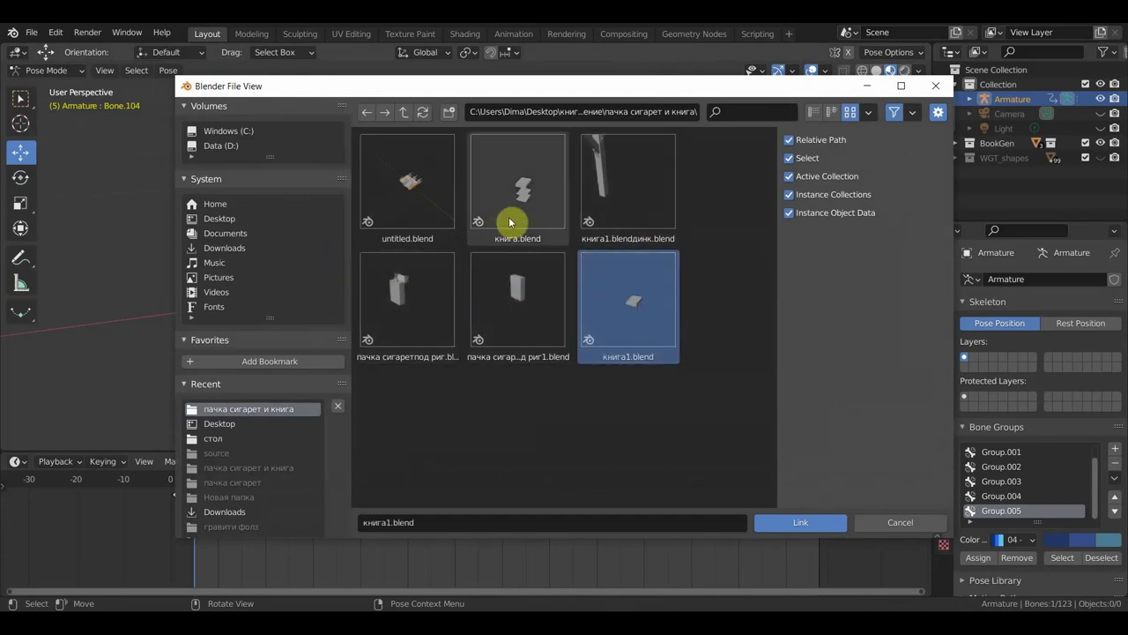
{"action": "left_click", "coordinate": [411, 204]}
{"action": "left_click", "coordinate": [790, 520]}
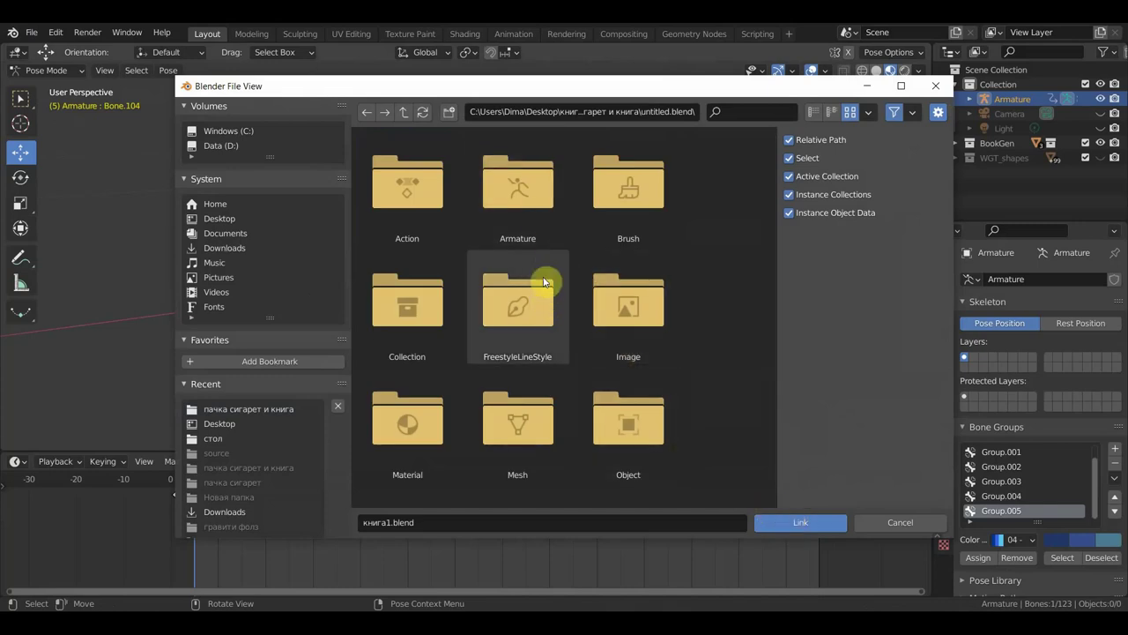
{"action": "left_click", "coordinate": [432, 310]}
{"action": "left_click", "coordinate": [429, 210]}
{"action": "double_click", "coordinate": [429, 209]}
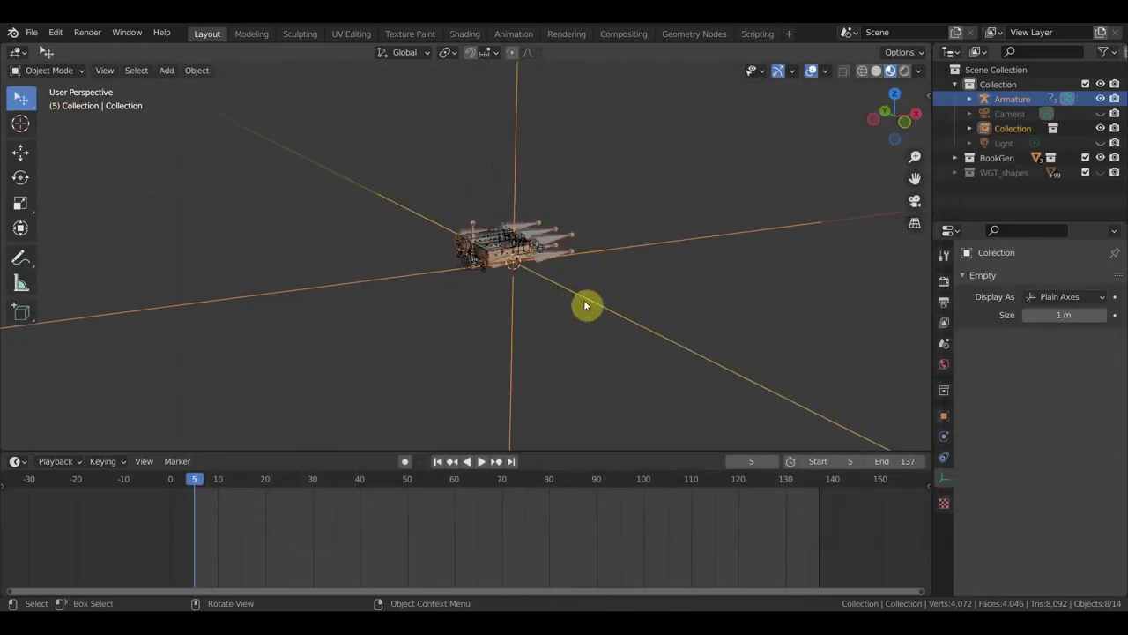
- Move the linked Collection about -0.546 m along X, play the animation of both books, and scrub to frame 11
{"action": "left_click", "coordinate": [21, 155]}
{"action": "left_click_drag", "start_coordinate": [564, 260], "coordinate": [304, 312]}
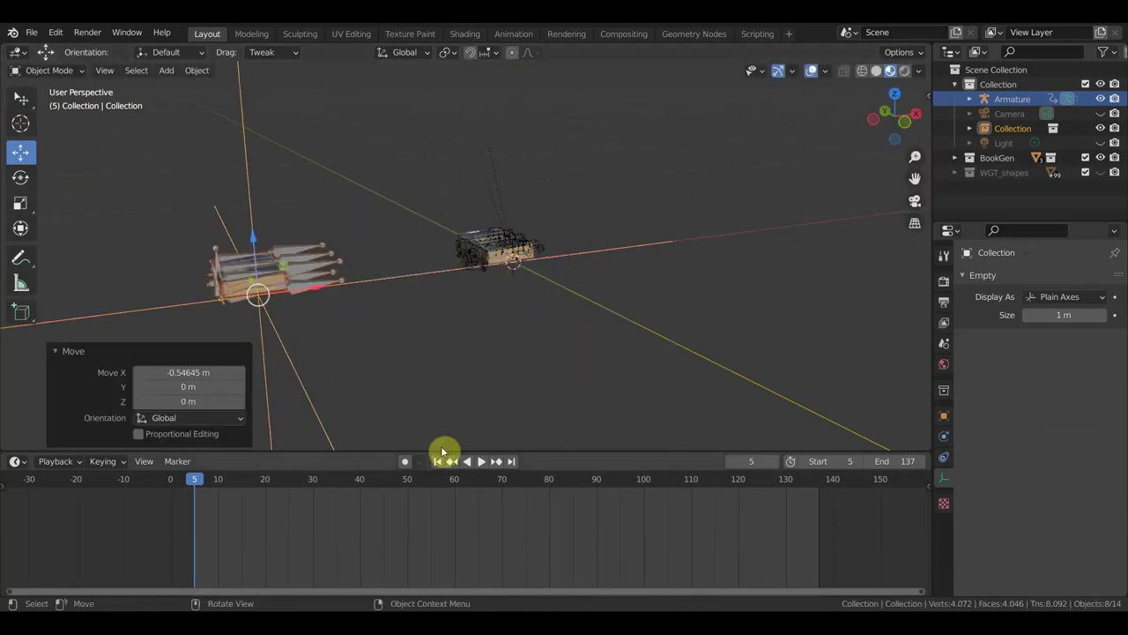
{"action": "key", "text": "space"}
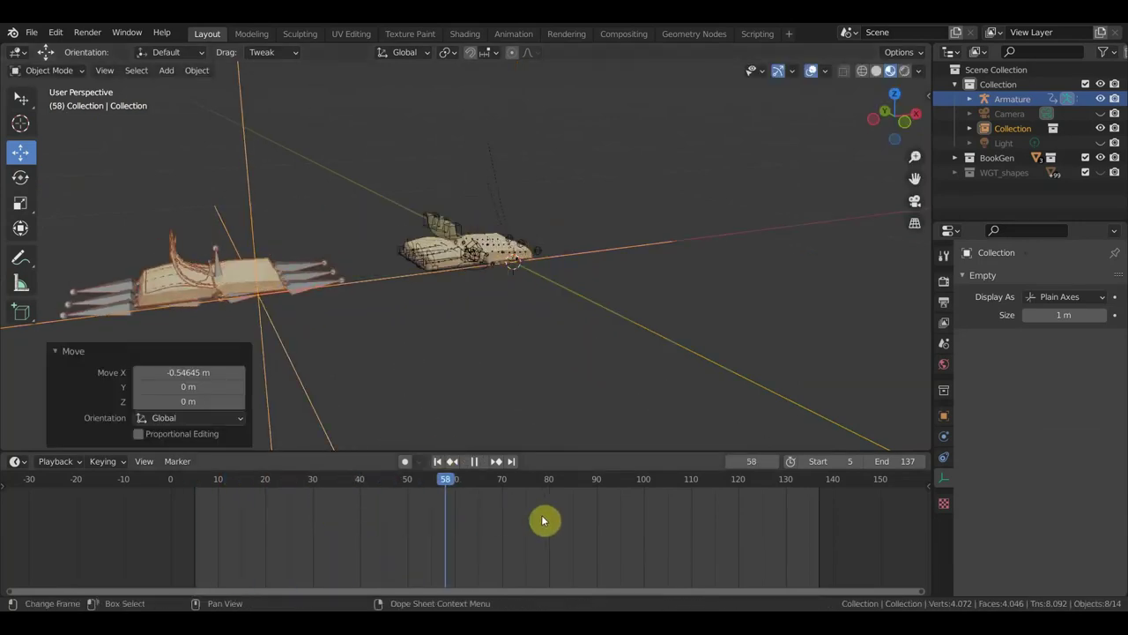
{"action": "left_click", "coordinate": [681, 521]}
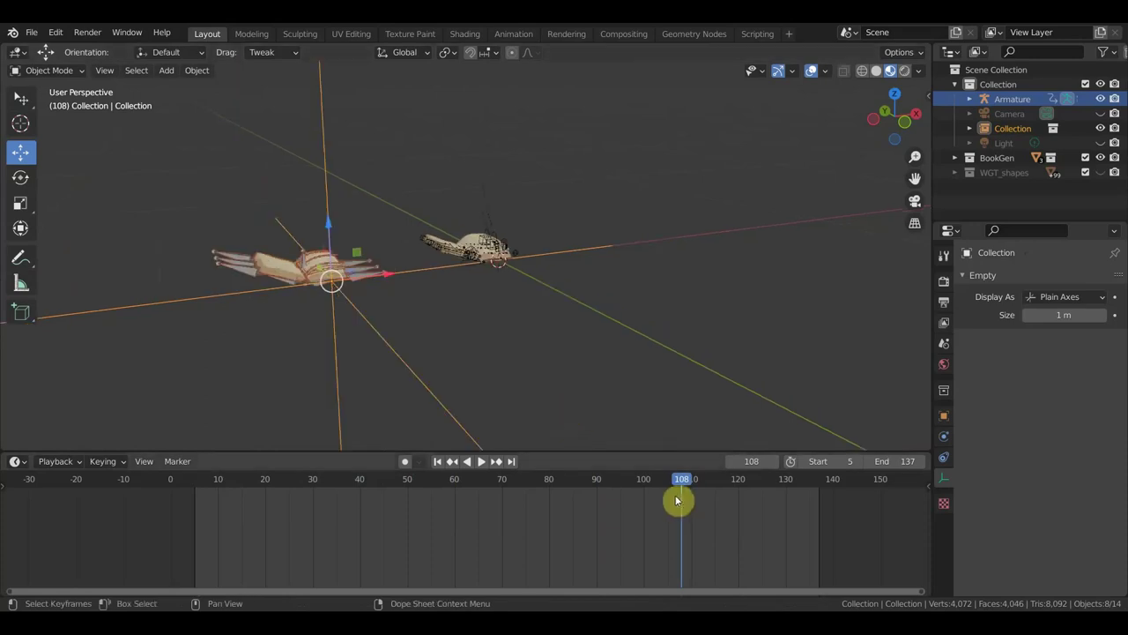
{"action": "key", "text": "space"}
{"action": "left_click_drag", "start_coordinate": [674, 508], "coordinate": [223, 506]}
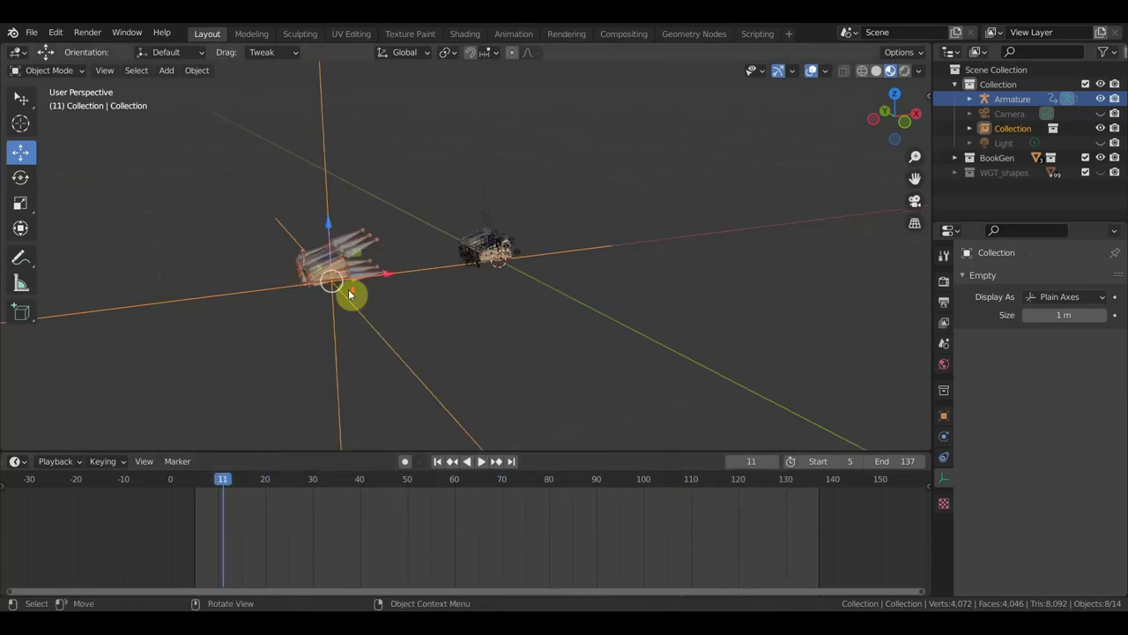
- Raise the linked Collection about 0.562 m along Z and play the animation to compare both books at frame 86
{"action": "key", "text": "g"}
{"action": "key", "text": "z"}
{"action": "left_click", "coordinate": [393, 80]}
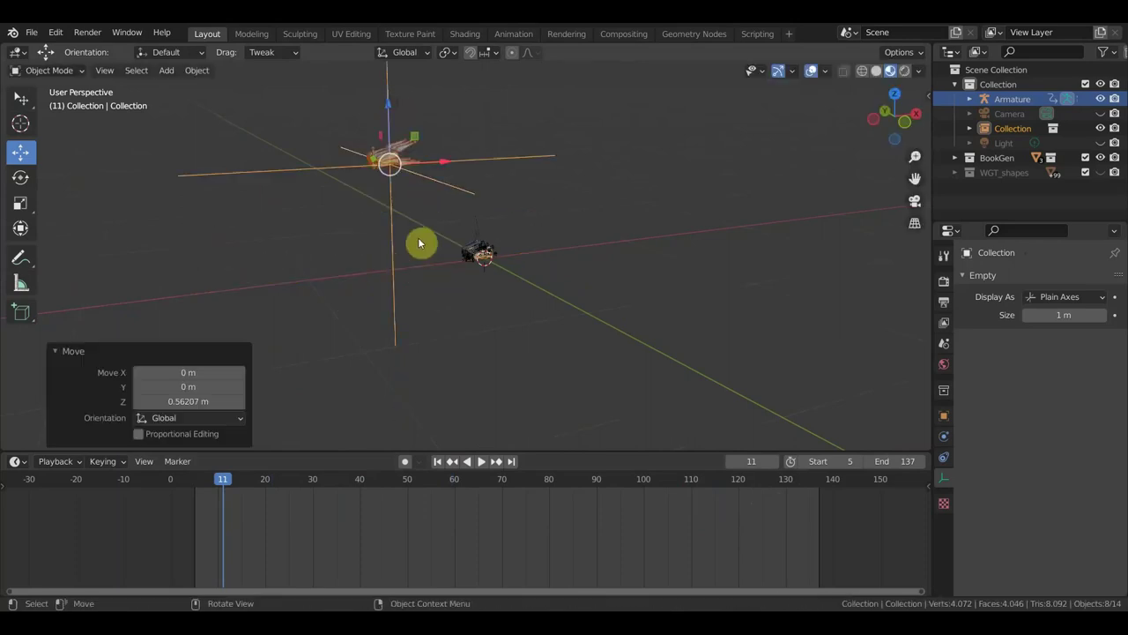
{"action": "key", "text": "space"}
{"action": "left_click", "coordinate": [519, 495]}
{"action": "left_click_drag", "start_coordinate": [522, 498], "coordinate": [582, 432]}
{"action": "key", "text": "space"}
{"action": "middle_click_drag", "start_coordinate": [574, 327], "coordinate": [450, 315]}
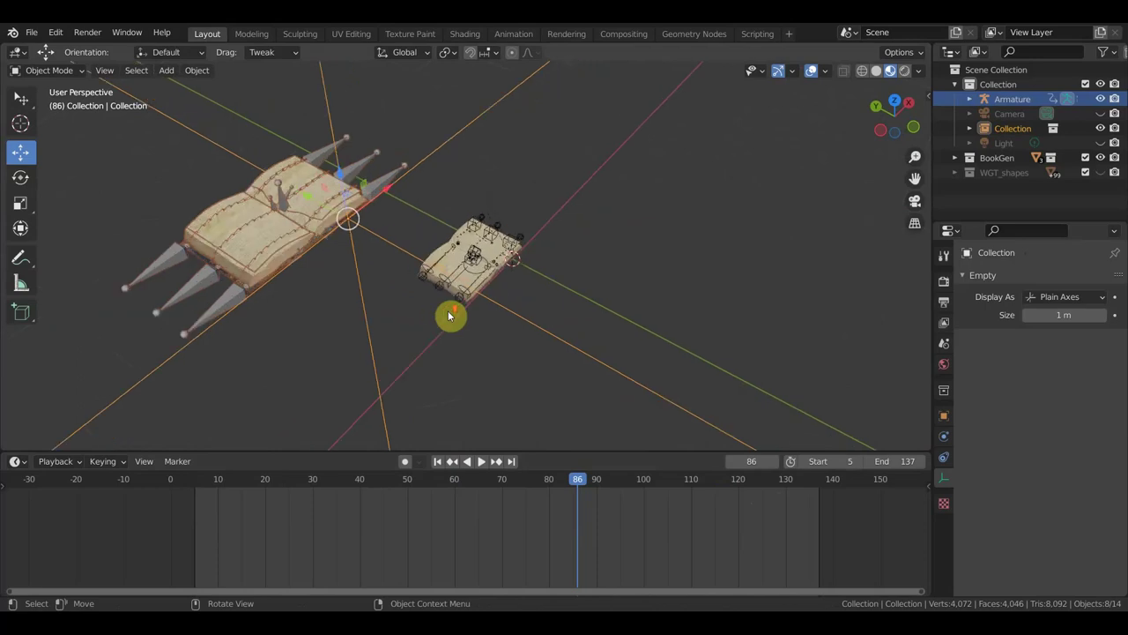
- Select only the linked Collection, and hide and reveal it twice to check that it behaves as a single object
{"action": "left_click", "coordinate": [216, 312]}
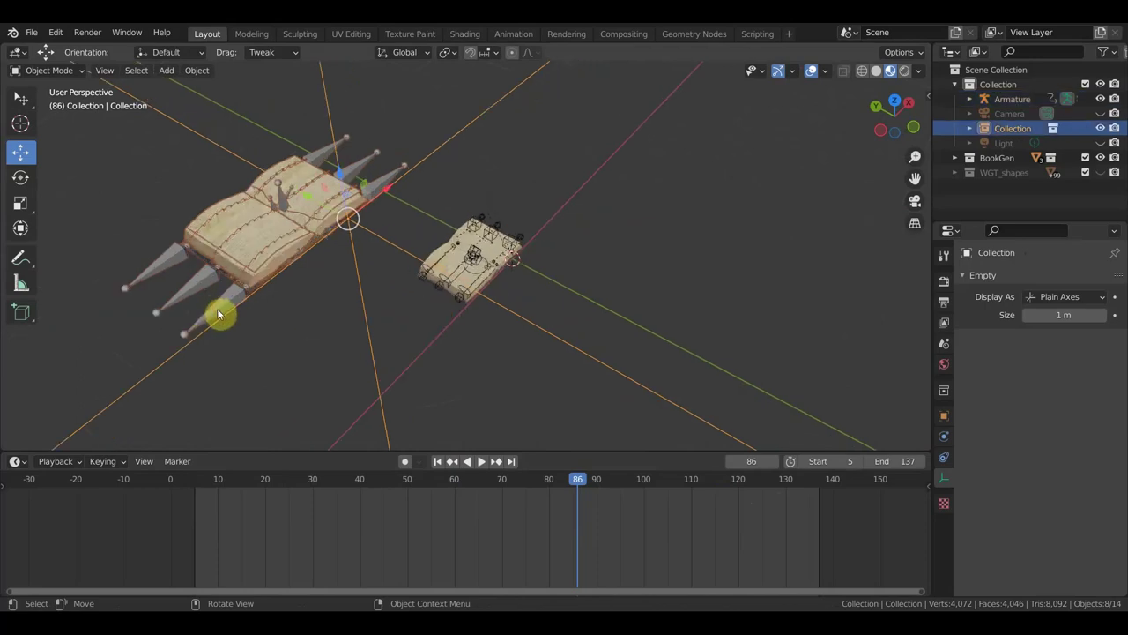
{"action": "key", "text": "h"}
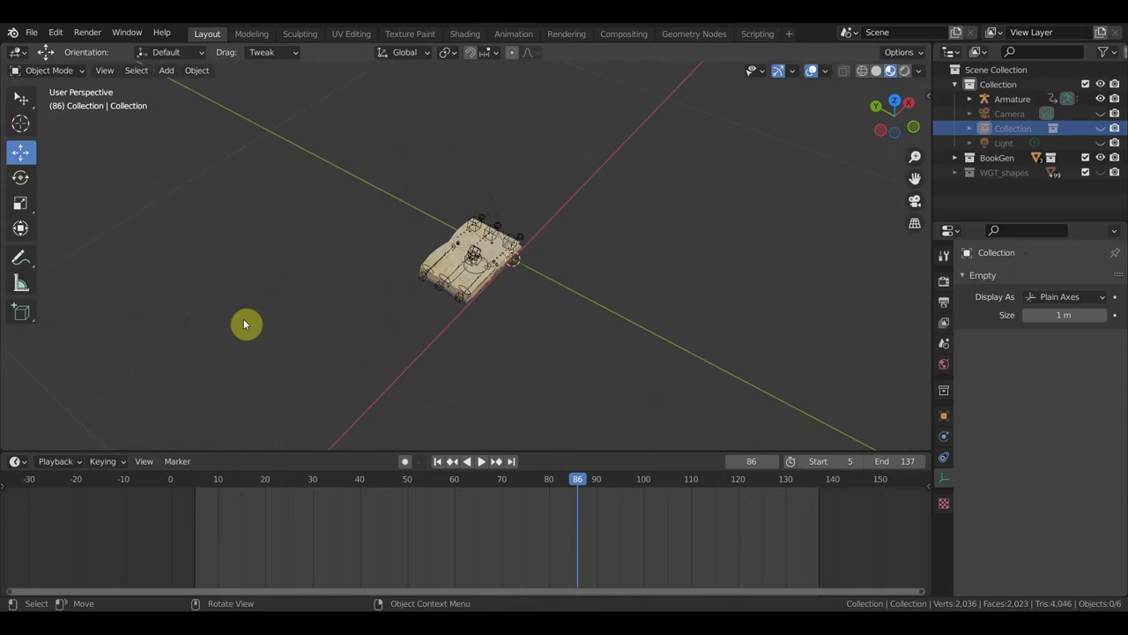
{"action": "key", "text": "alt+h"}
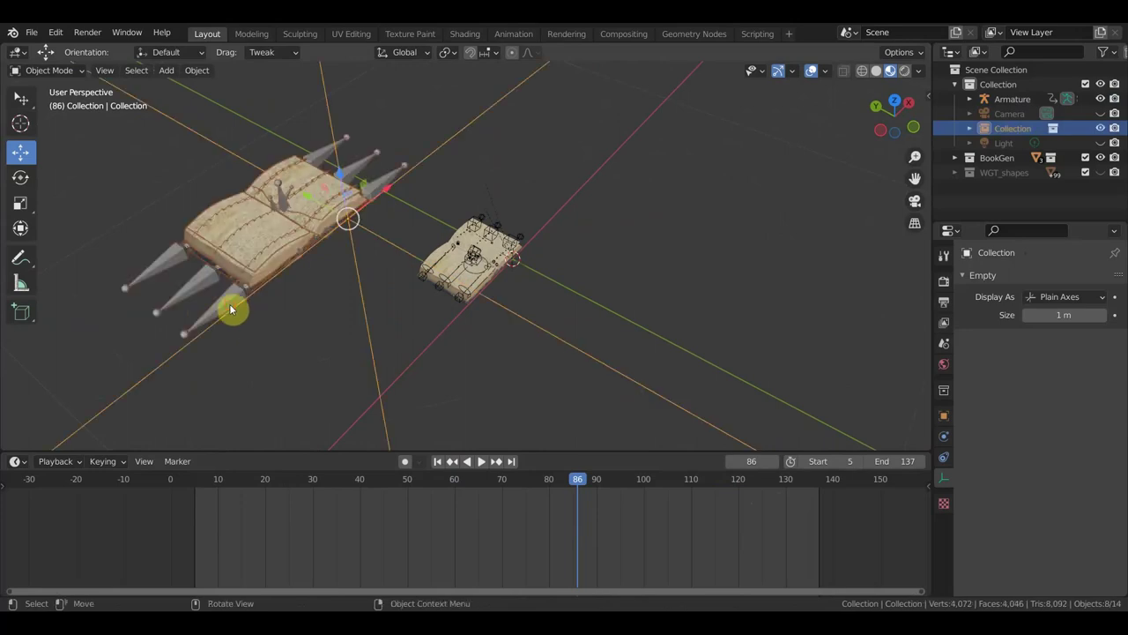
{"action": "key", "text": "h"}
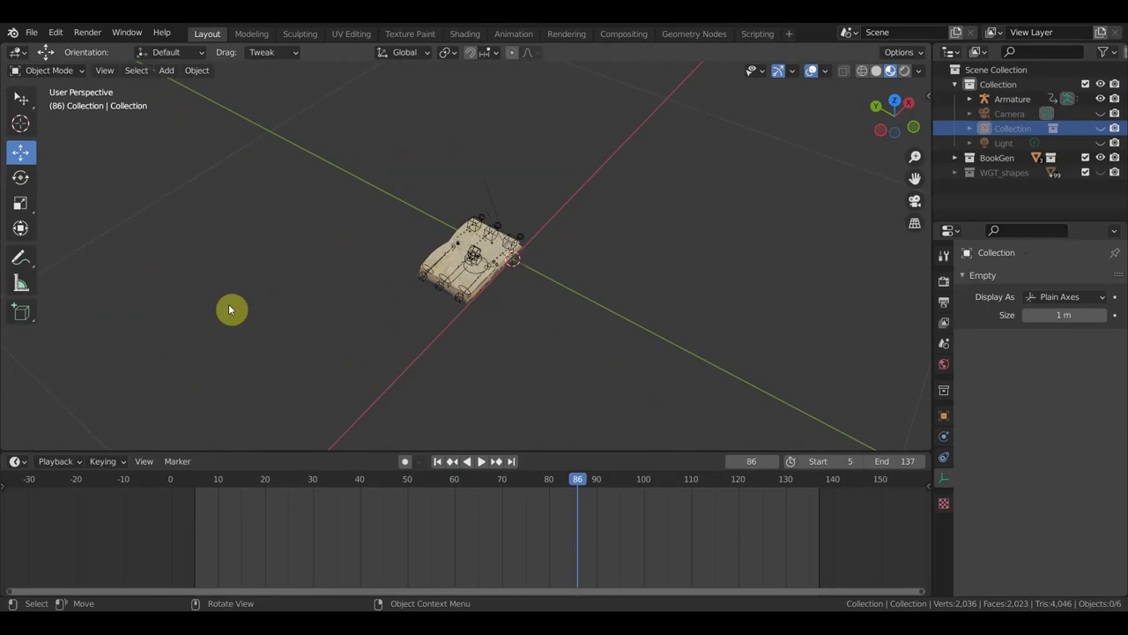
{"action": "key", "text": "alt+h"}
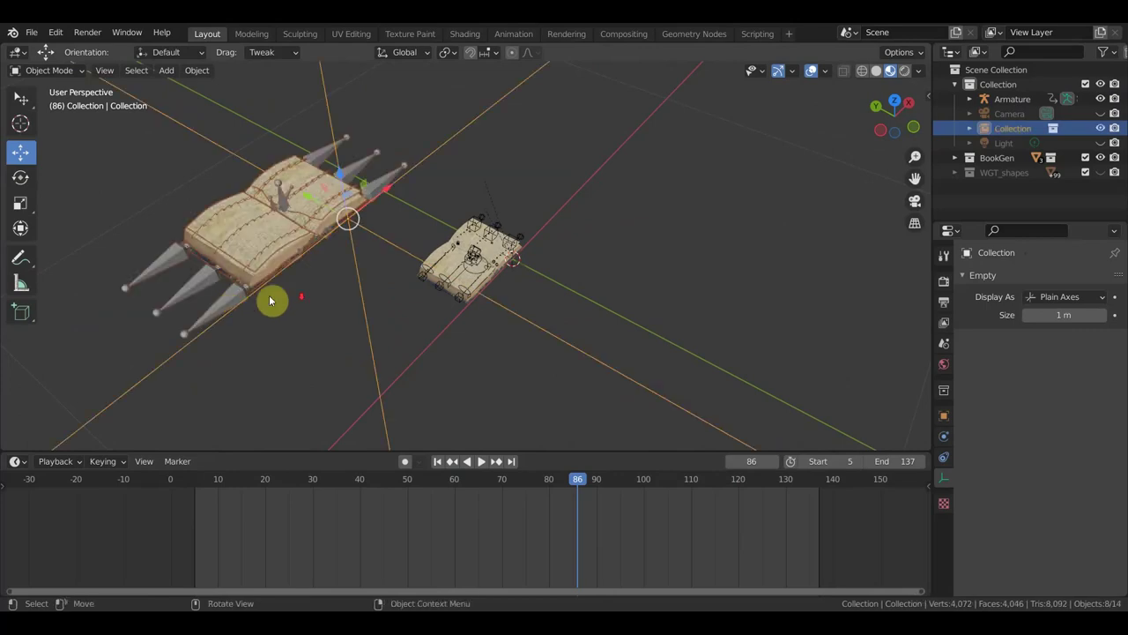
{"action": "scroll", "coordinate": [291, 296], "scroll_direction": "down", "scroll_amount": 3}
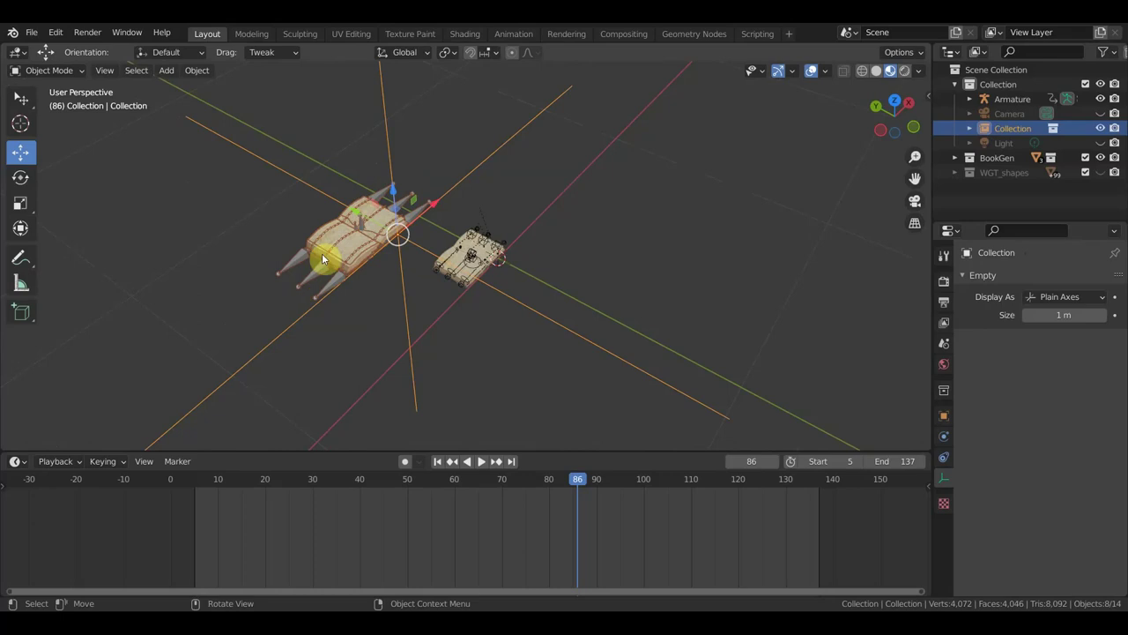
{"action": "scroll", "coordinate": [377, 303], "scroll_direction": "up", "scroll_amount": 2}
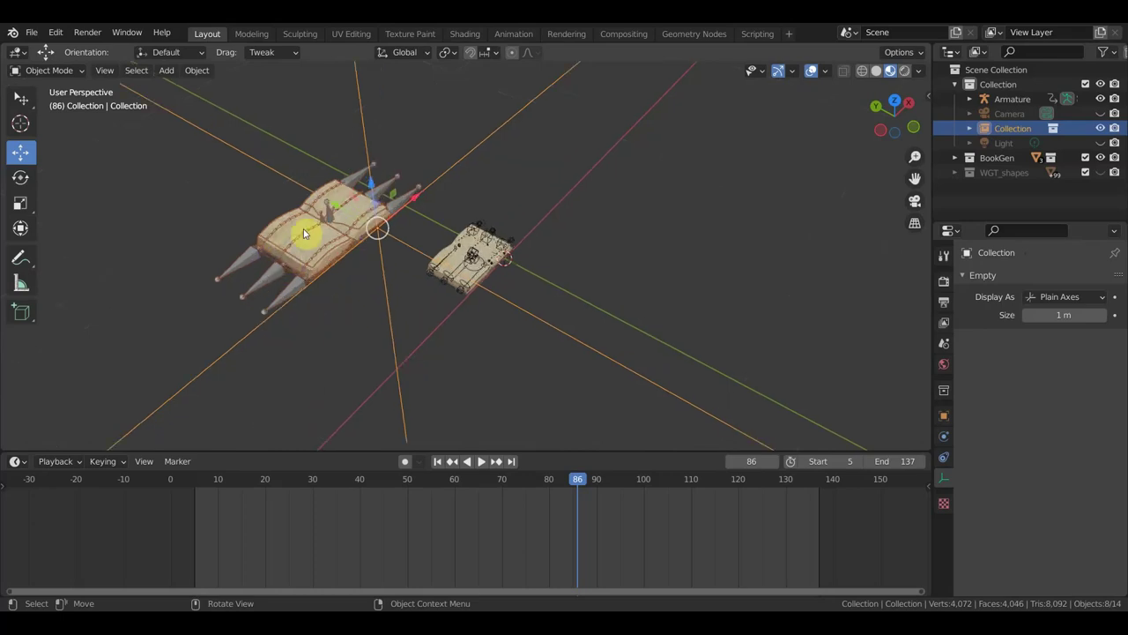
- Open the recent file untitled.blend, discarding the changes to книга1.blend
{"action": "left_click", "coordinate": [32, 33]}
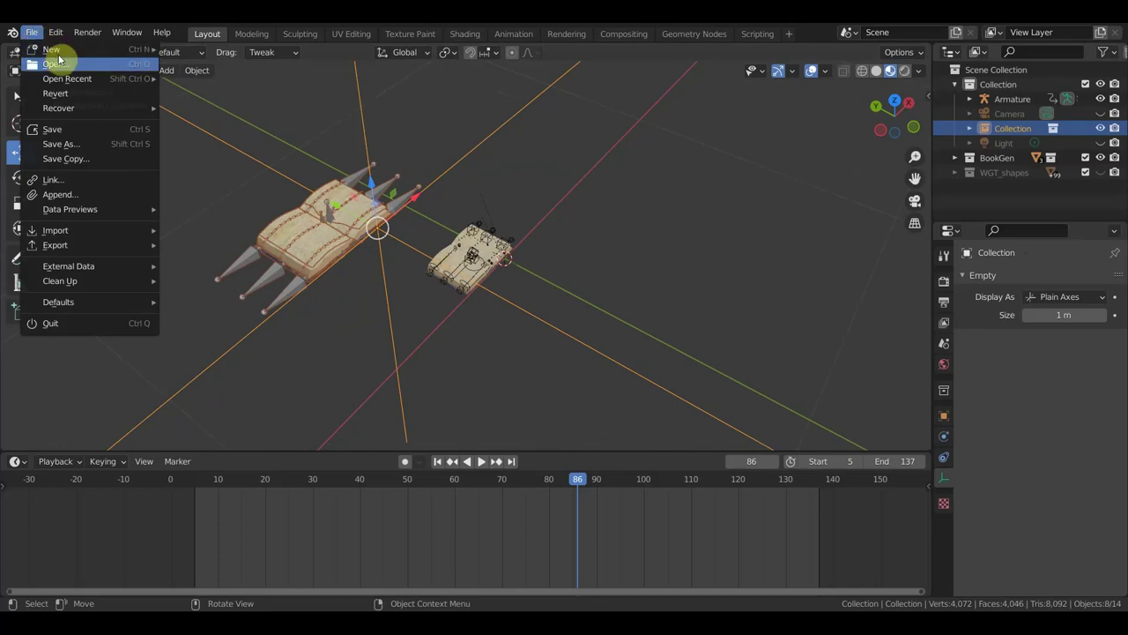
{"action": "mouse_move", "coordinate": [68, 80]}
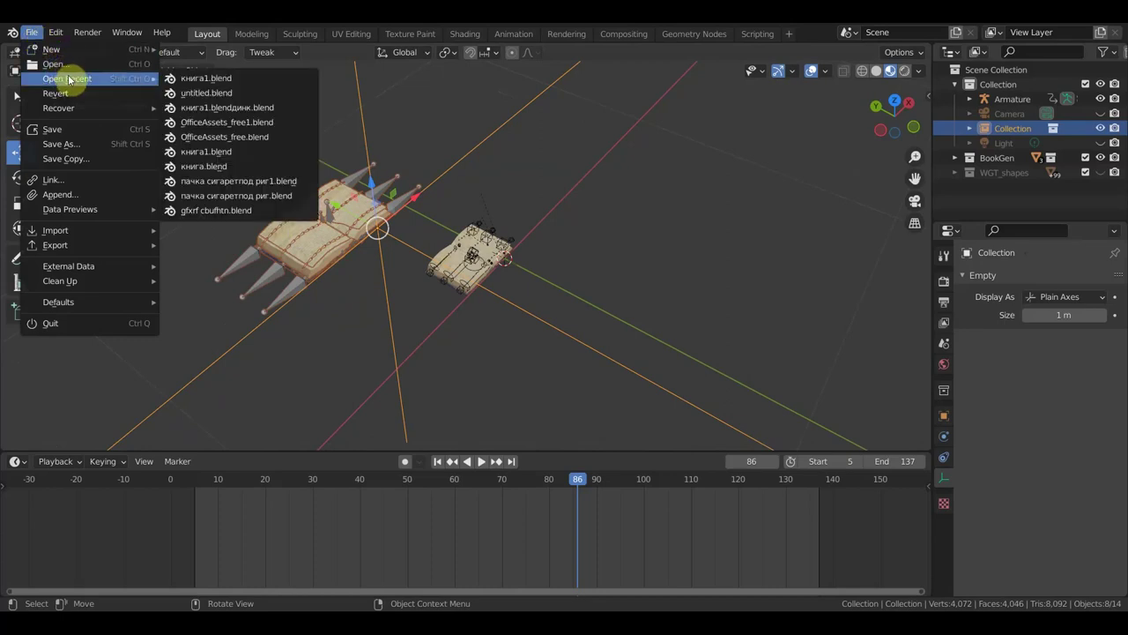
{"action": "left_click", "coordinate": [199, 94]}
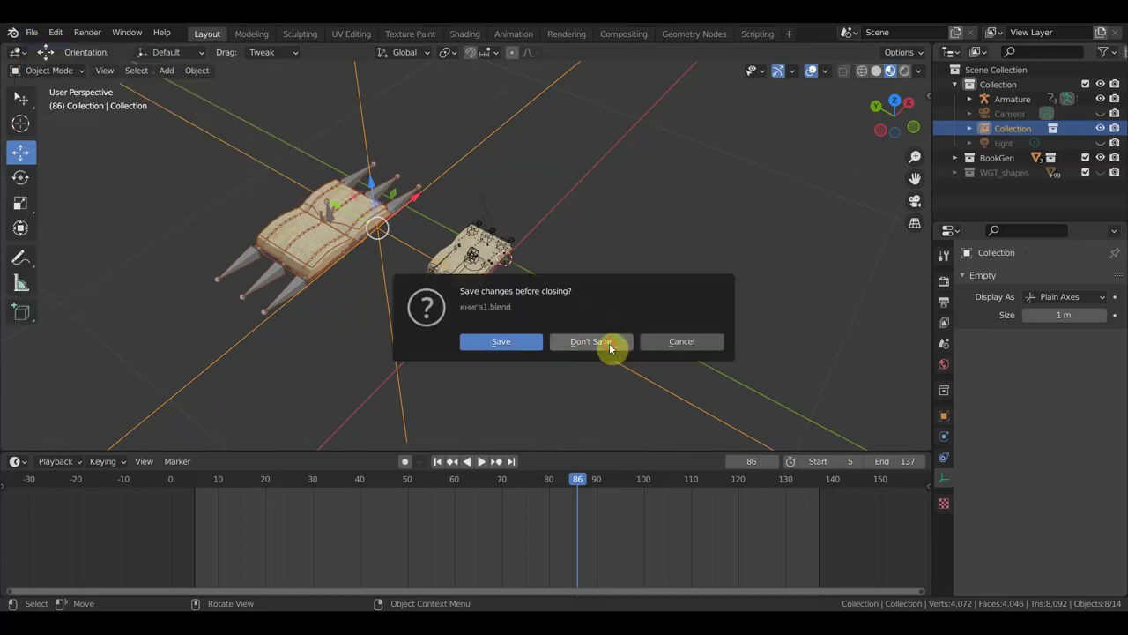
{"action": "left_click", "coordinate": [604, 345]}
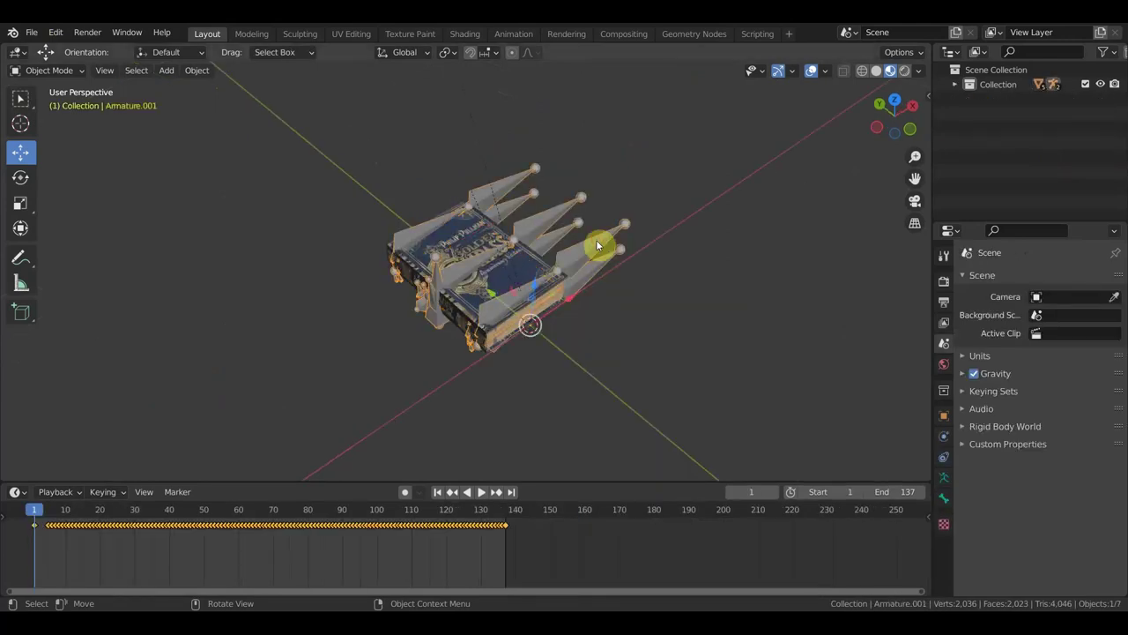
- Delete Armature.001 and Armature from the book, and save untitled.blend with the timeline scrubbed to frame 140
{"action": "key", "text": "Delete"}
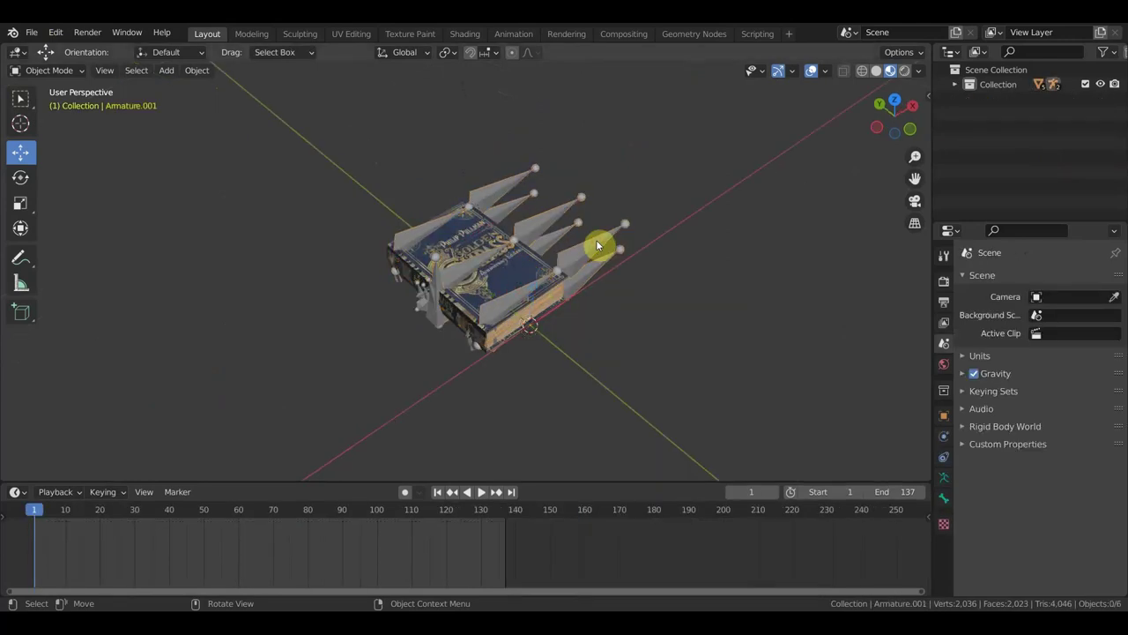
{"action": "left_click", "coordinate": [596, 249]}
{"action": "key", "text": "Delete"}
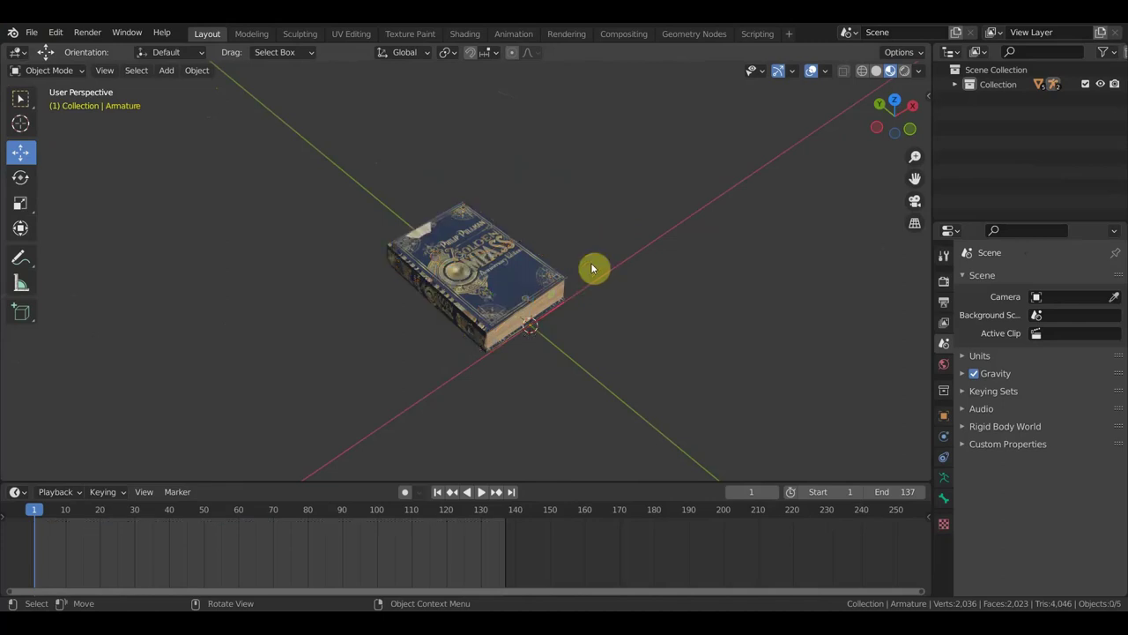
{"action": "left_click_drag", "start_coordinate": [62, 523], "coordinate": [517, 538]}
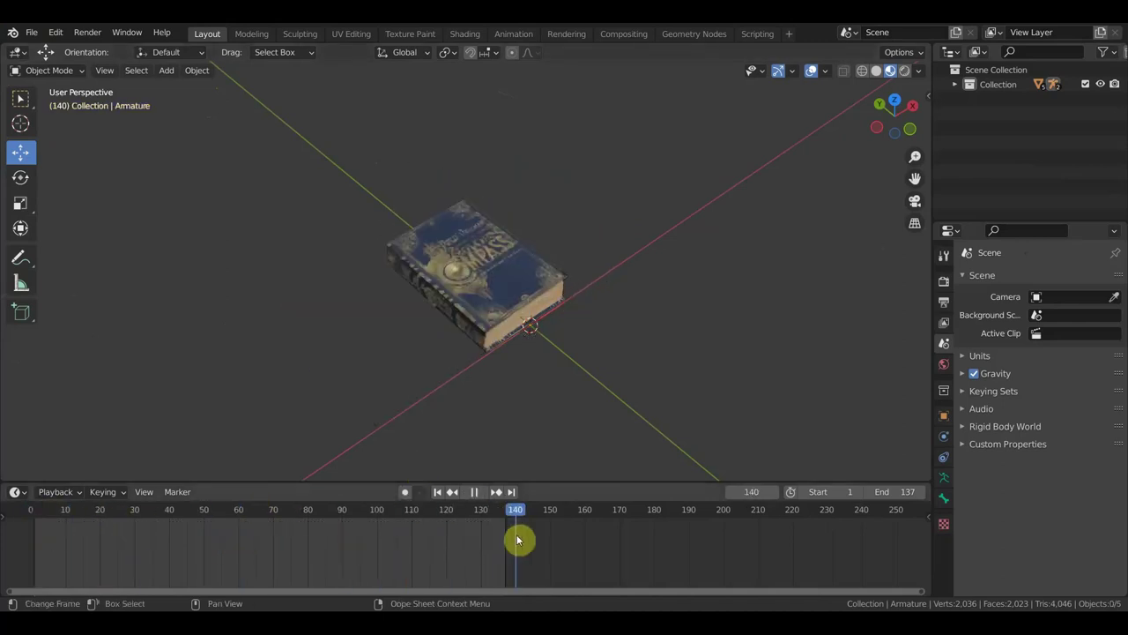
{"action": "left_click", "coordinate": [32, 33]}
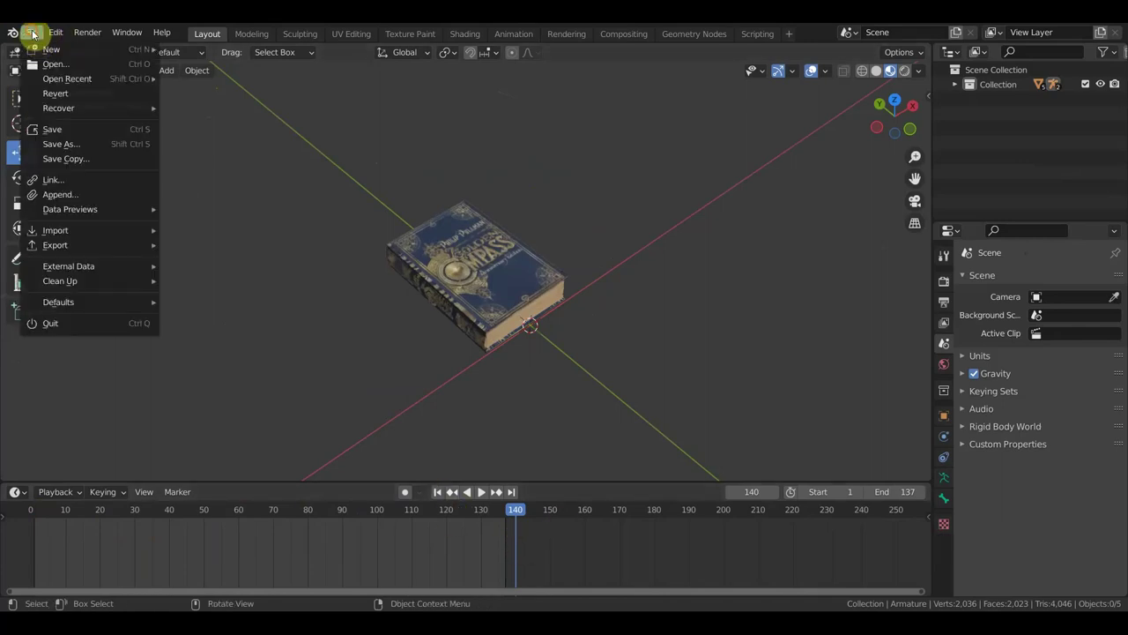
{"action": "left_click", "coordinate": [74, 138]}
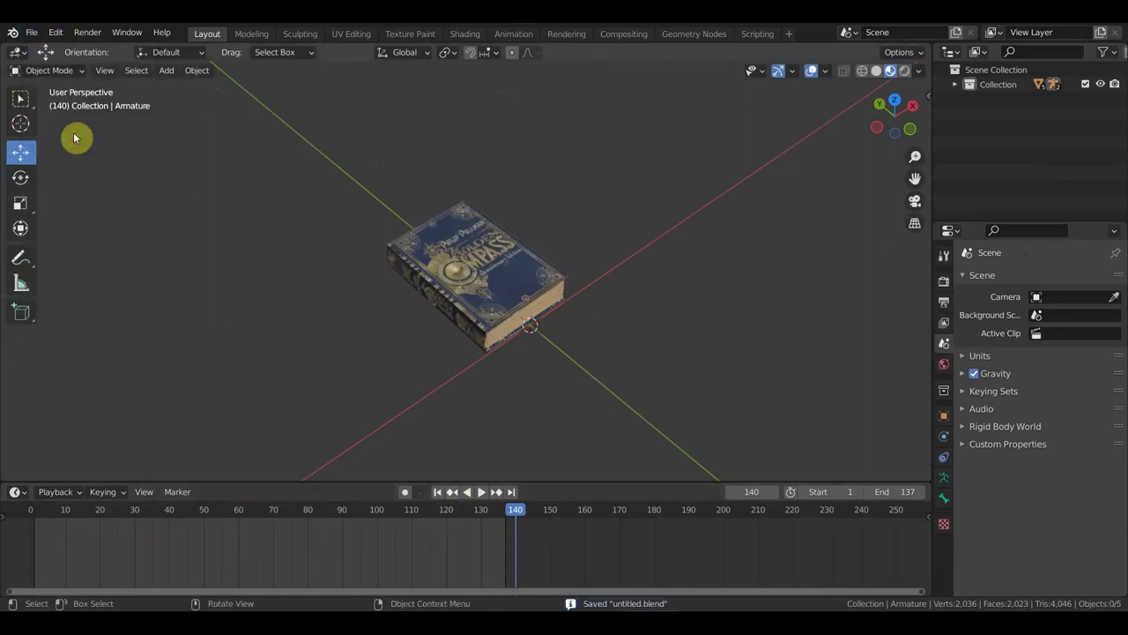
- Open the recent file книга1.blend and switch its armature from Pose Mode to Object Mode
{"action": "left_click", "coordinate": [33, 33]}
{"action": "mouse_move", "coordinate": [54, 81]}
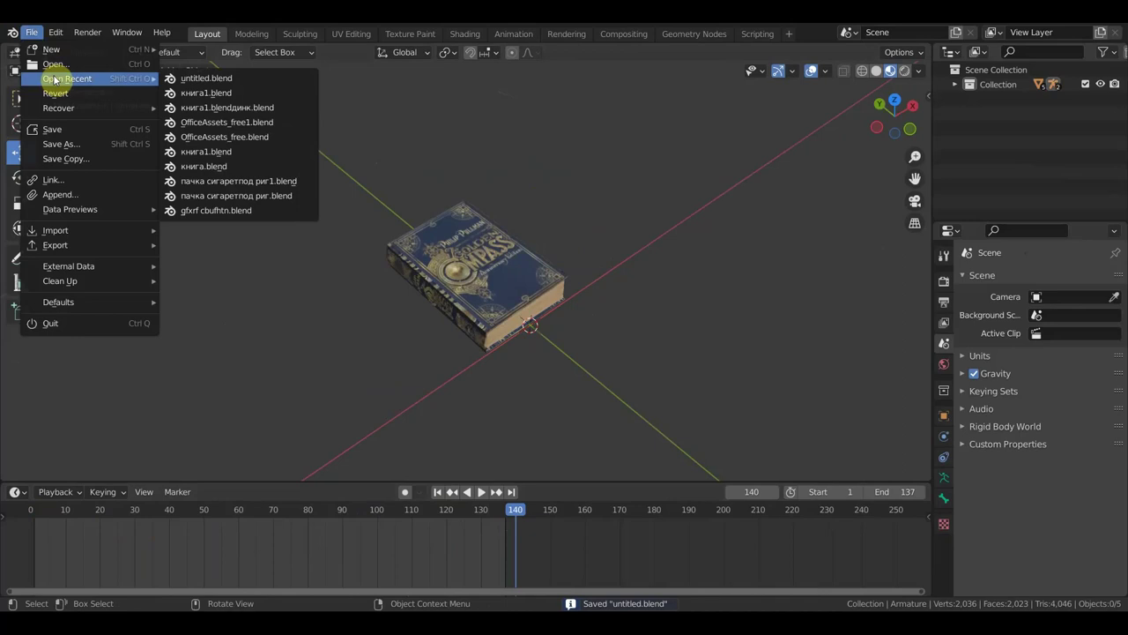
{"action": "left_click", "coordinate": [196, 94]}
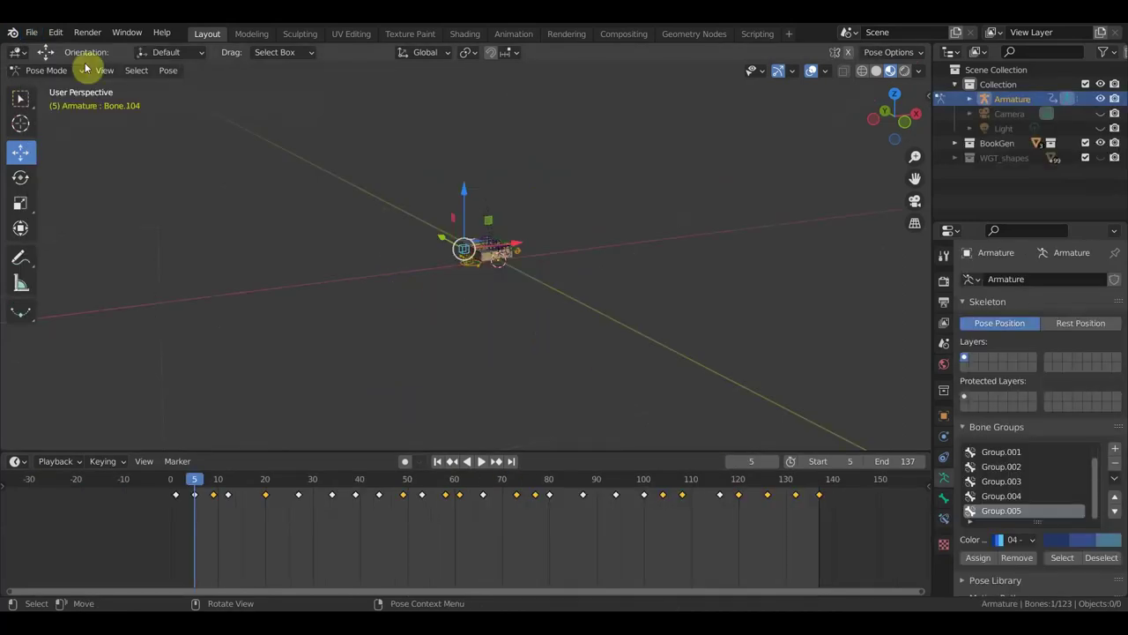
{"action": "left_click", "coordinate": [48, 70]}
{"action": "left_click", "coordinate": [52, 83]}
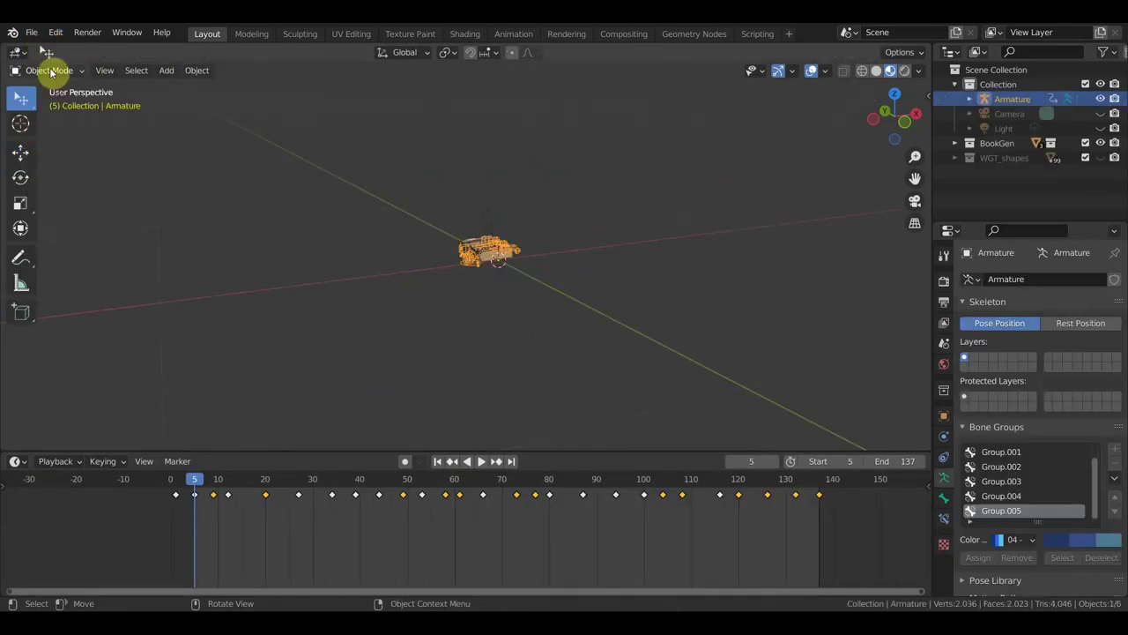
- Link the Collection from untitled.blend into the current book scene as a collection instance
{"action": "left_click", "coordinate": [31, 33]}
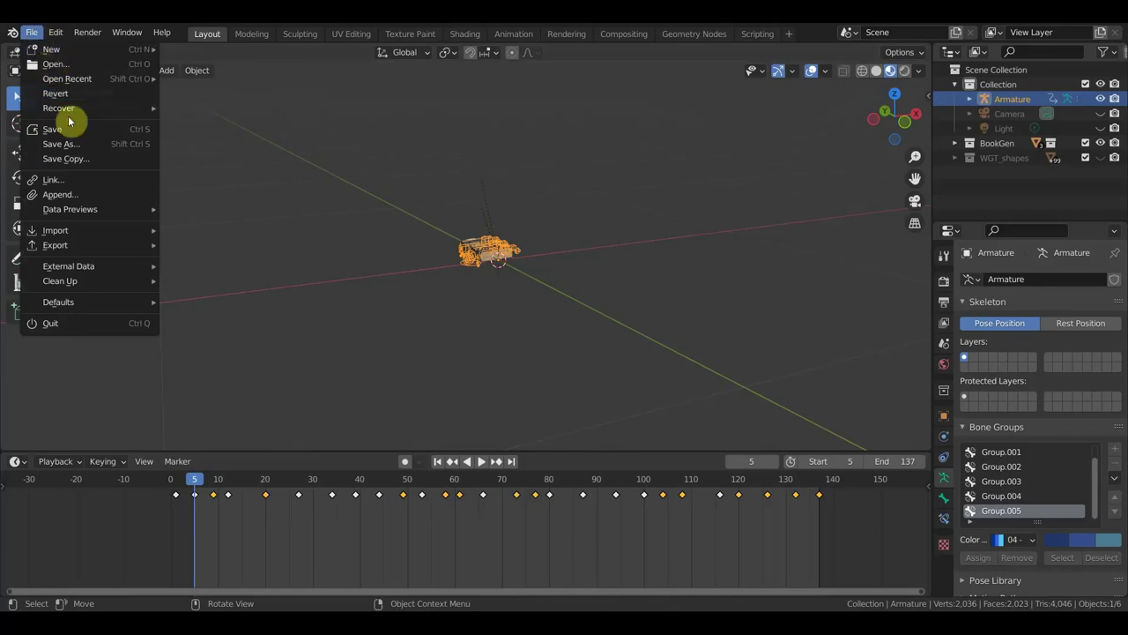
{"action": "left_click", "coordinate": [90, 179]}
{"action": "left_click", "coordinate": [436, 231]}
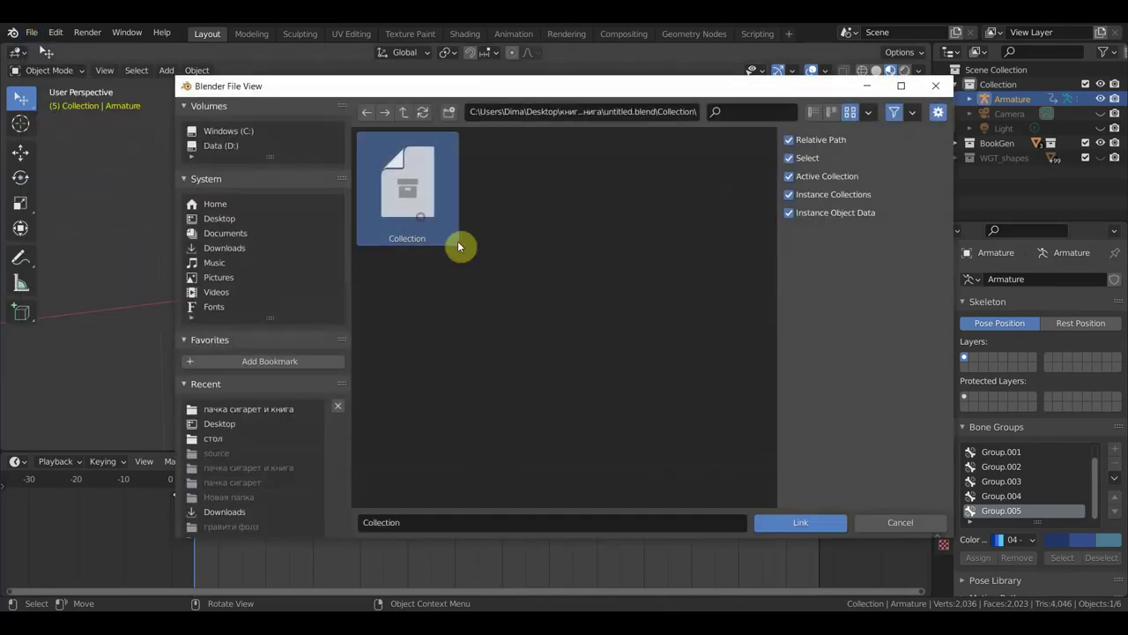
{"action": "left_click", "coordinate": [800, 523]}
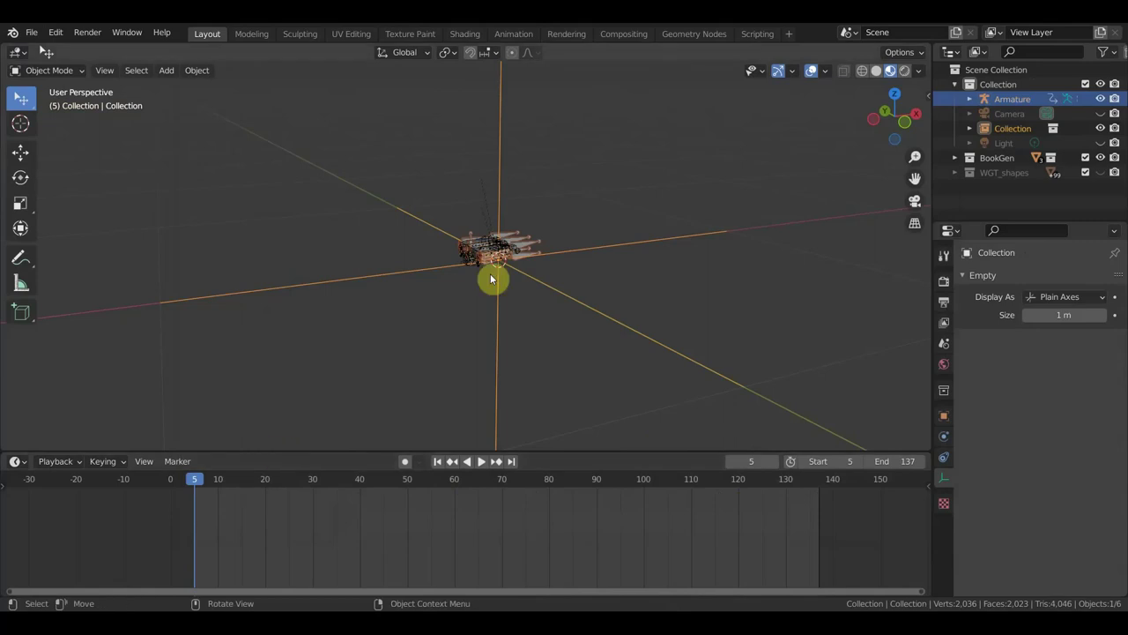
- Move the linked Collection about -0.58 m along X, away from the original book
{"action": "left_click", "coordinate": [21, 151]}
{"action": "left_click_drag", "start_coordinate": [548, 257], "coordinate": [403, 282]}
{"action": "scroll", "coordinate": [413, 284], "scroll_direction": "up", "scroll_amount": 2}
{"action": "middle_click_drag", "start_coordinate": [413, 285], "coordinate": [675, 285]}
{"action": "scroll", "coordinate": [663, 234], "scroll_direction": "up", "scroll_amount": 3}
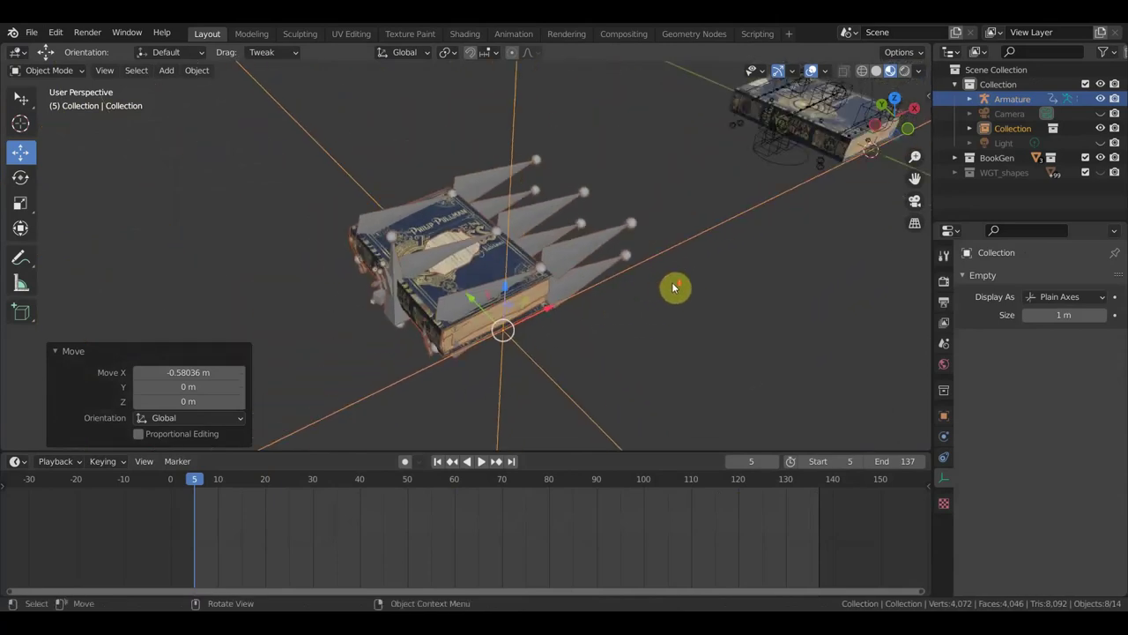
- Select only the linked Collection, delete it as a single object, and undo the deletion
{"action": "left_click", "coordinate": [583, 254]}
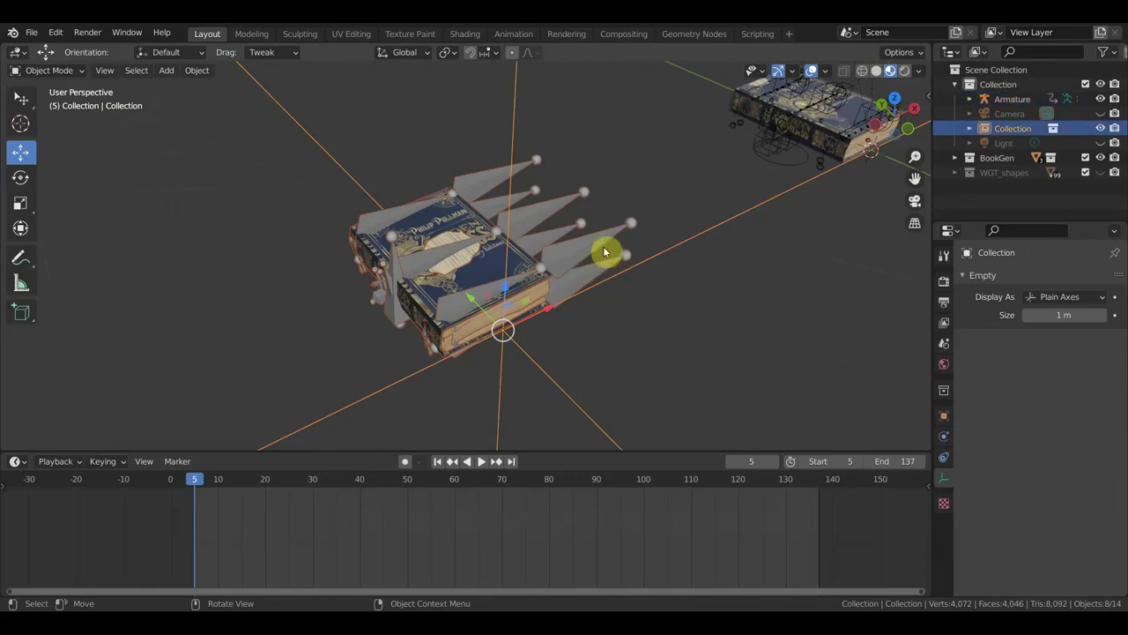
{"action": "key", "text": "Delete"}
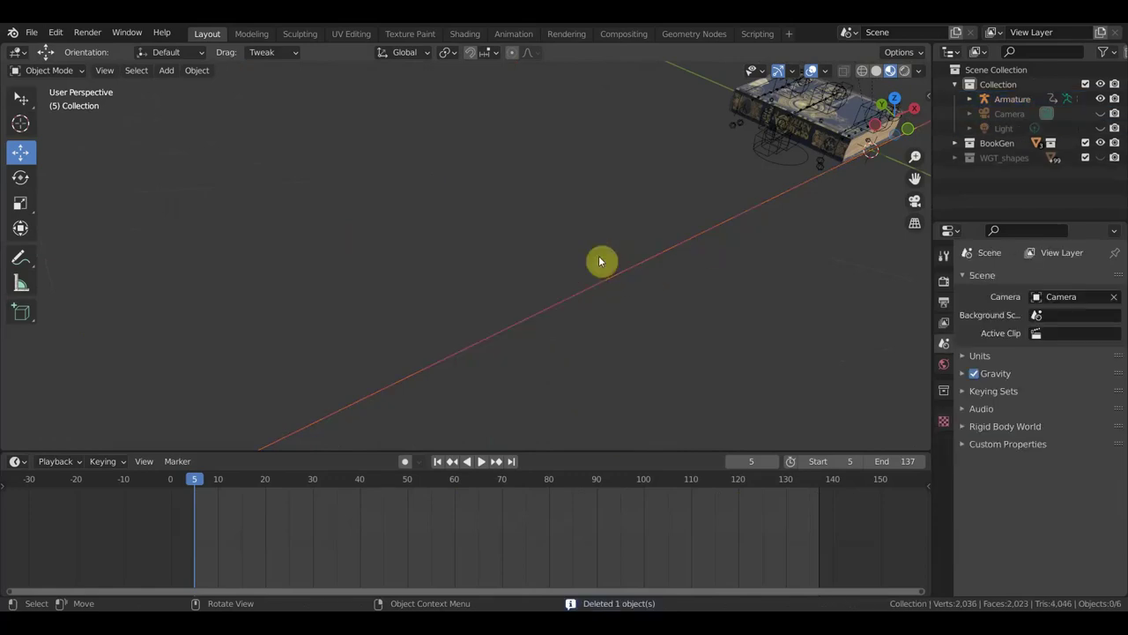
{"action": "key", "text": "ctrl+z"}
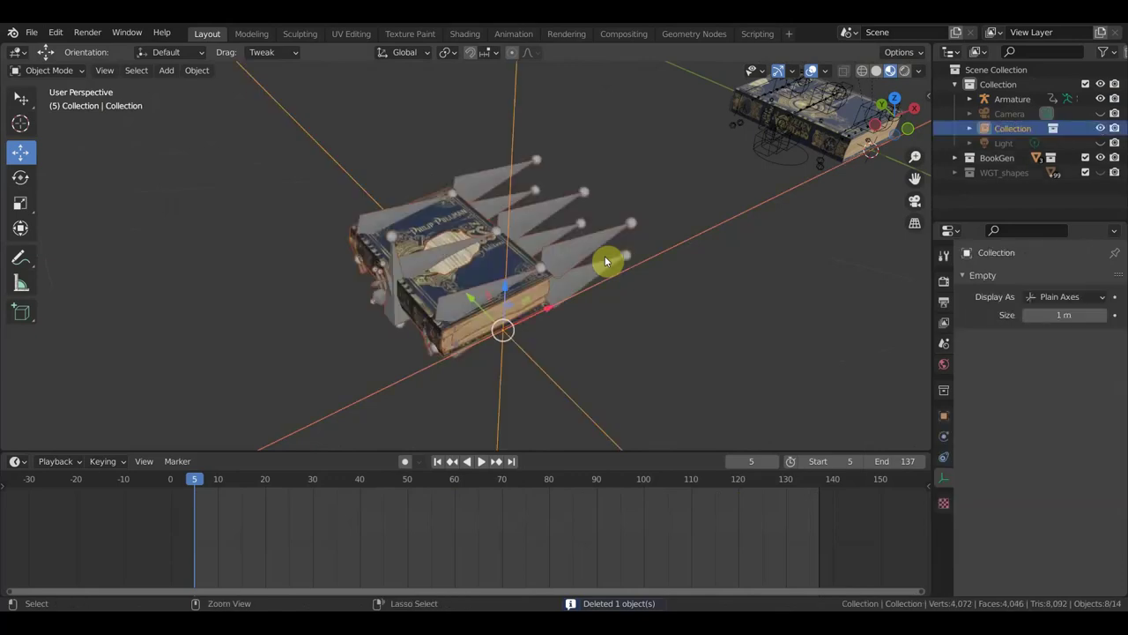
{"action": "scroll", "coordinate": [580, 244], "scroll_direction": "down", "scroll_amount": 3}
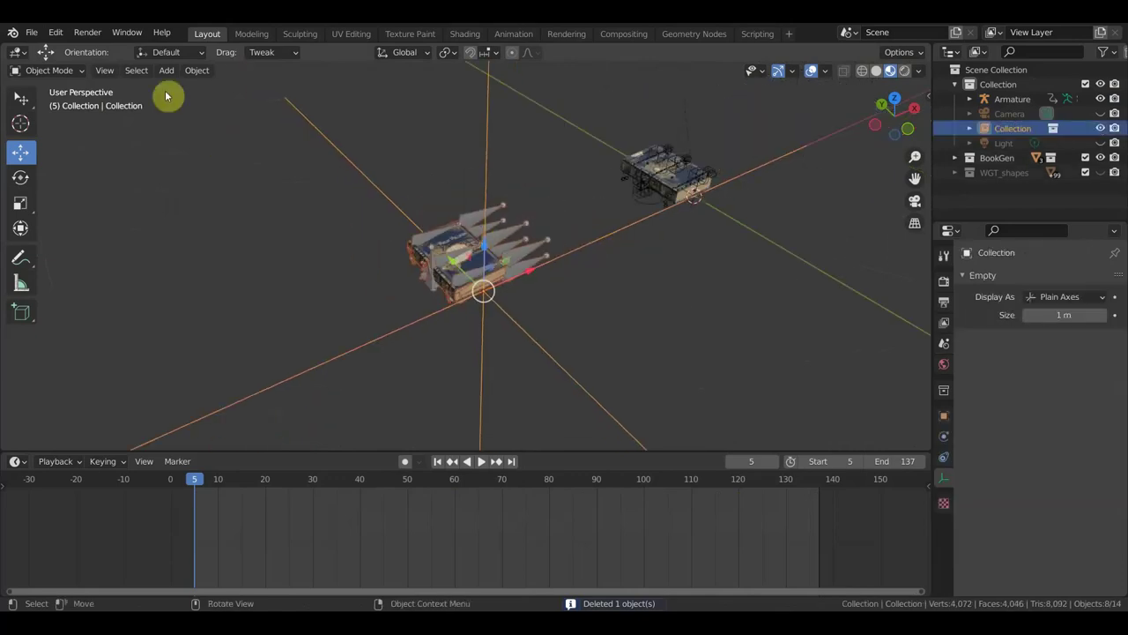
- Open the recent file untitled.blend, discarding the changes to книга1.blend
{"action": "left_click", "coordinate": [31, 32]}
{"action": "mouse_move", "coordinate": [99, 83]}
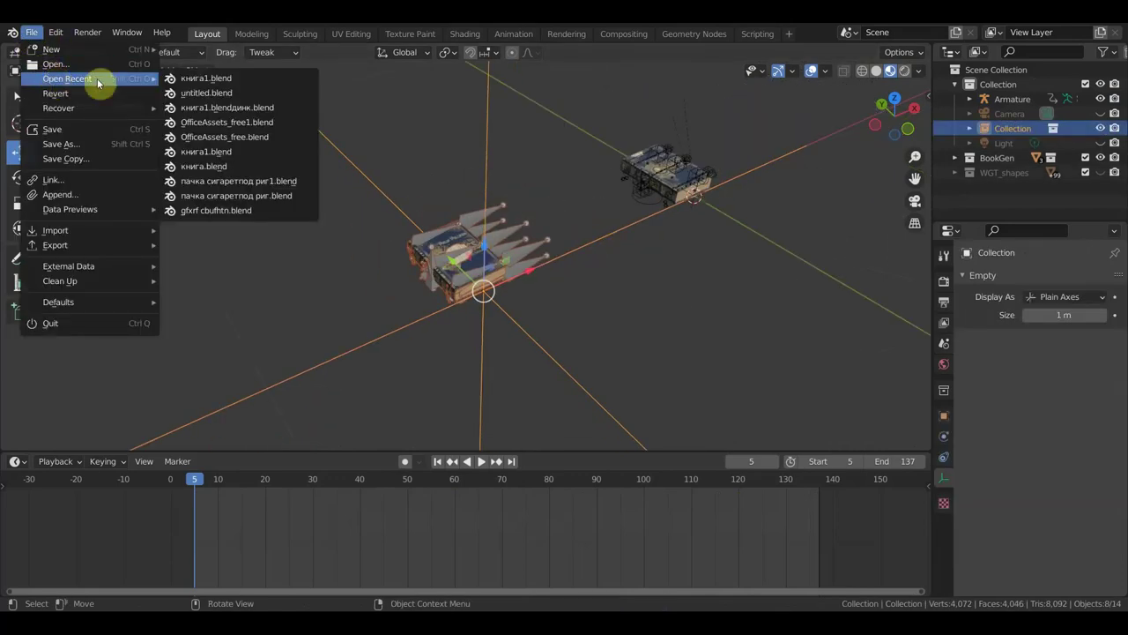
{"action": "left_click", "coordinate": [216, 94]}
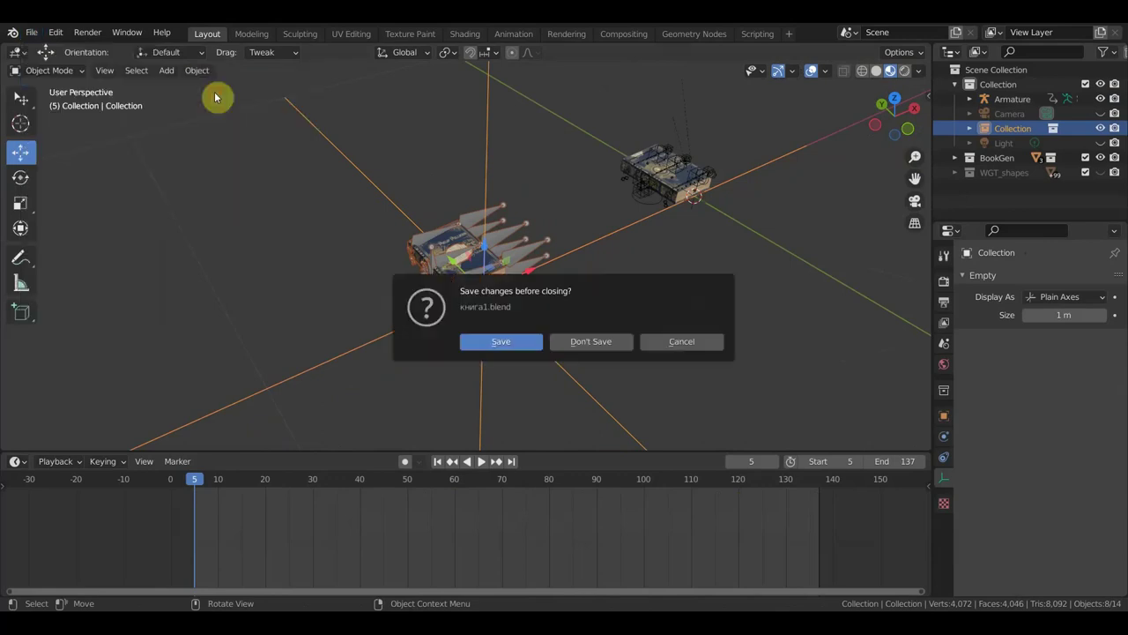
{"action": "left_click", "coordinate": [581, 341]}
- Select the book mesh and reveal the two hidden armatures around it
{"action": "middle_click_drag", "start_coordinate": [590, 320], "coordinate": [513, 296]}
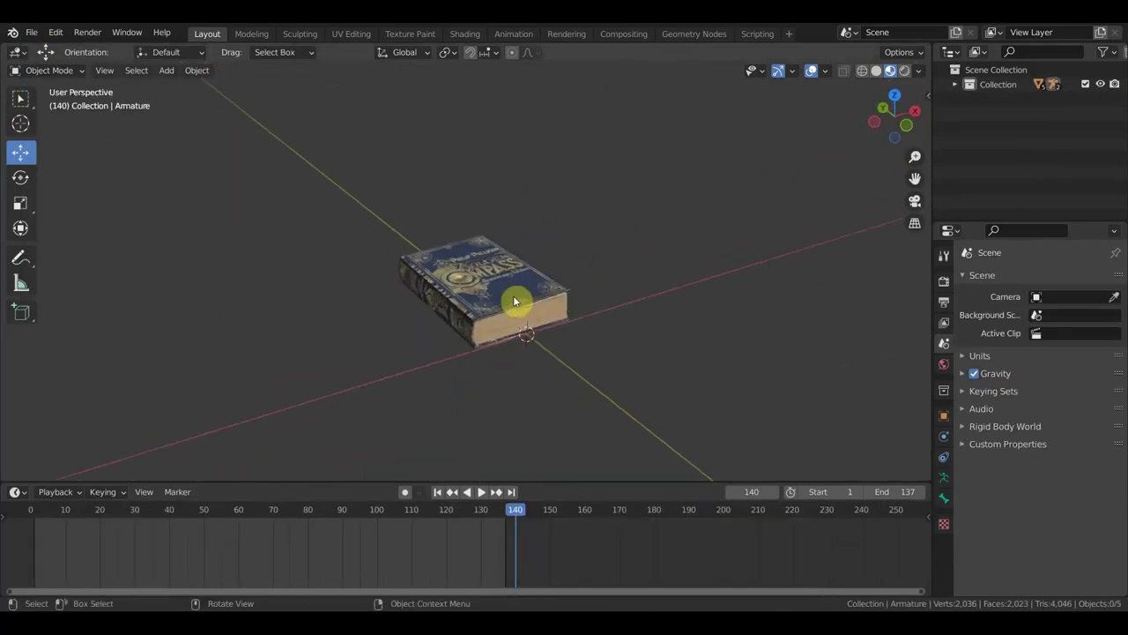
{"action": "left_click", "coordinate": [514, 299]}
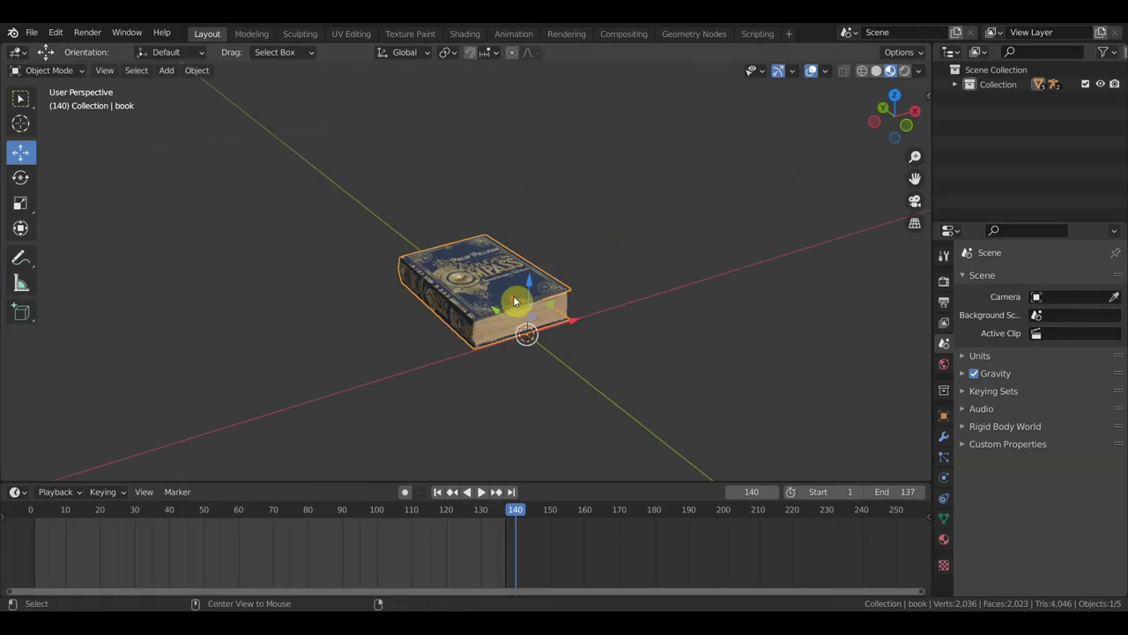
{"action": "key", "text": "ctrl+v"}
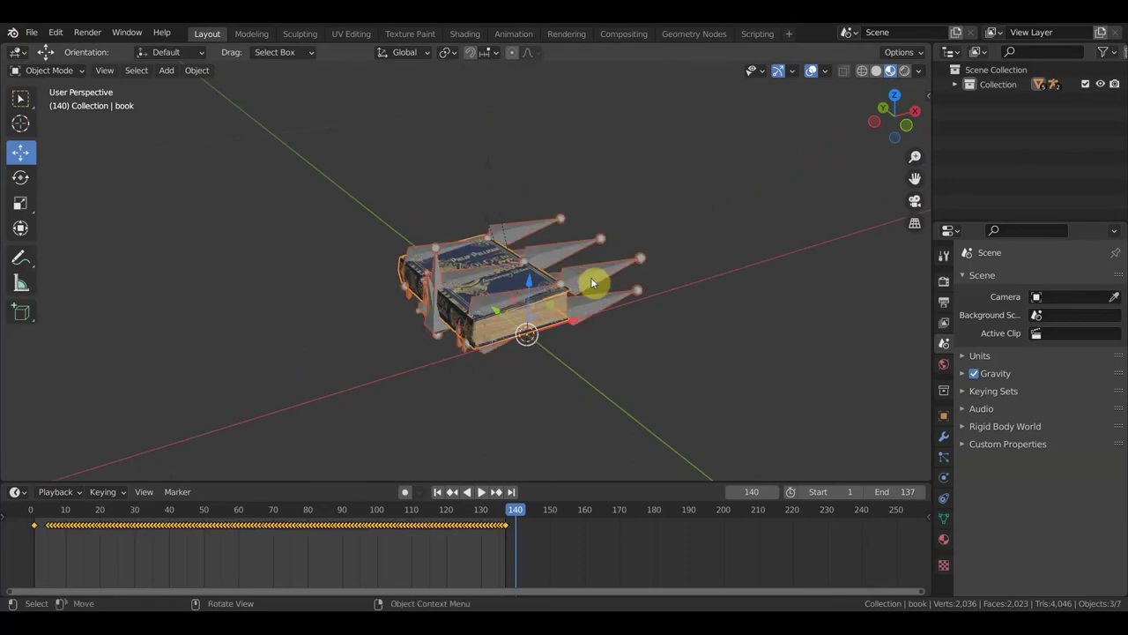
- Try deleting each of the book's two armatures on its own, undoing each deletion
{"action": "left_click", "coordinate": [556, 291]}
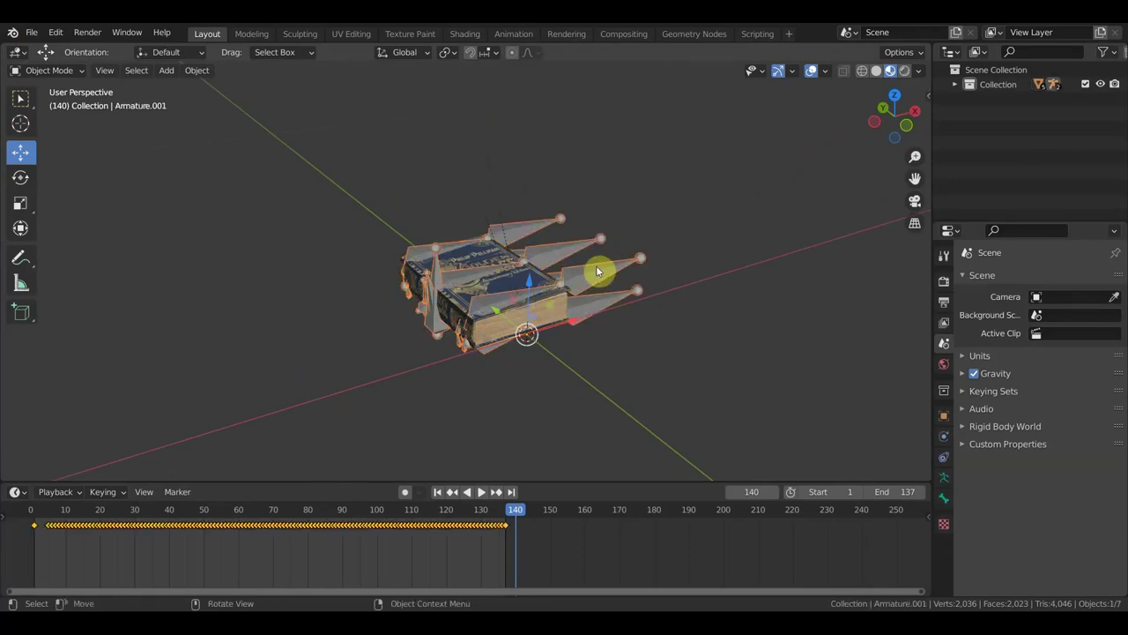
{"action": "left_click", "coordinate": [614, 296]}
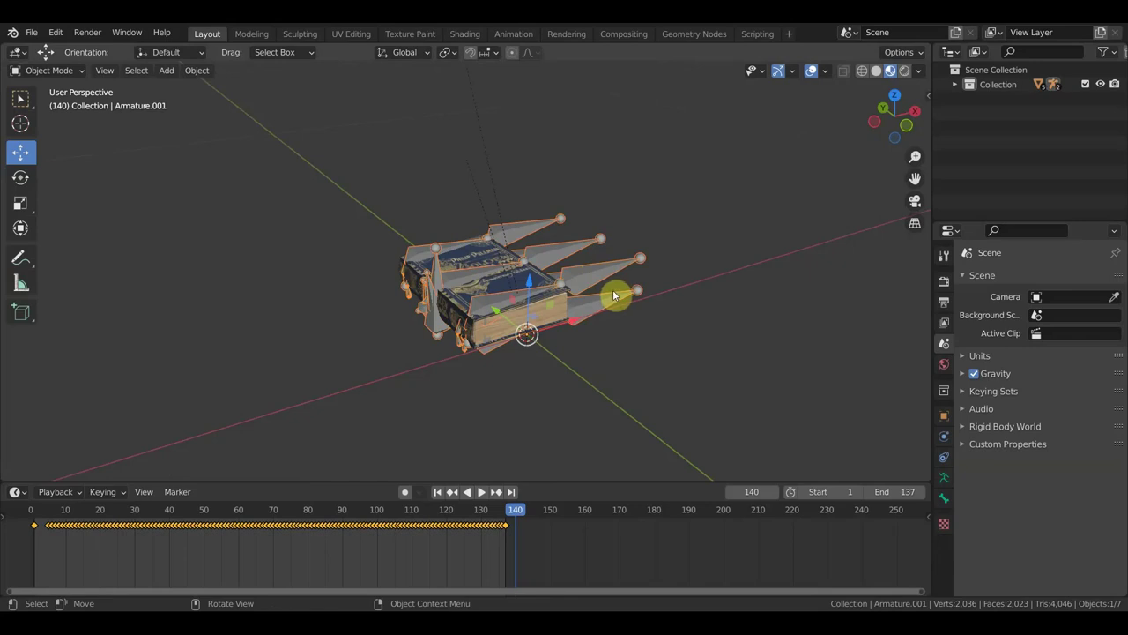
{"action": "key", "text": "Delete"}
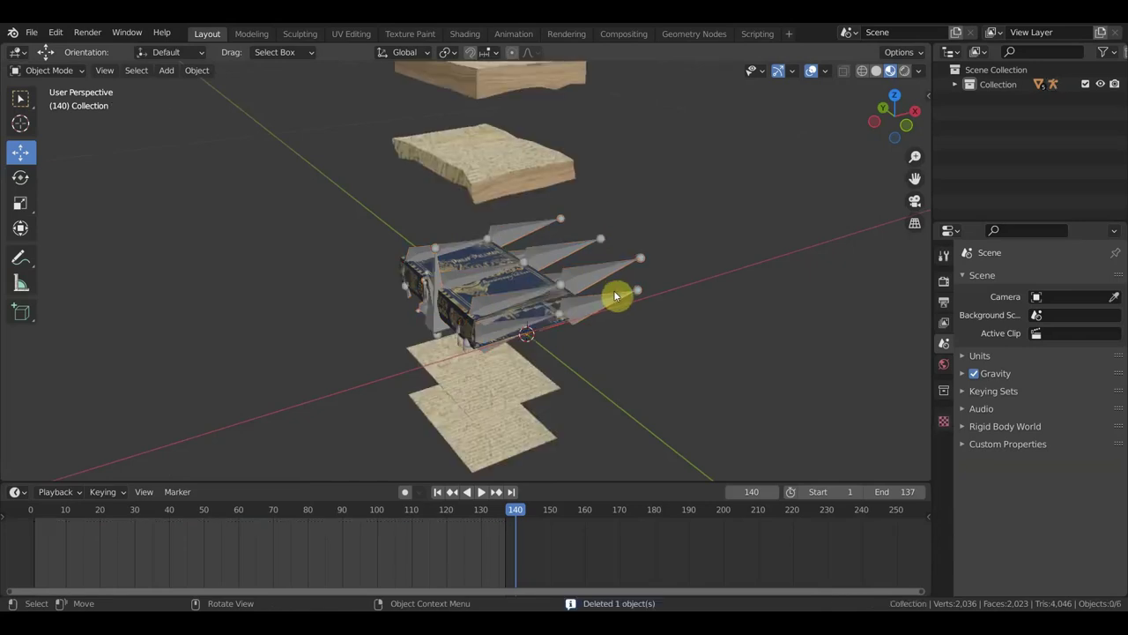
{"action": "key", "text": "ctrl+z"}
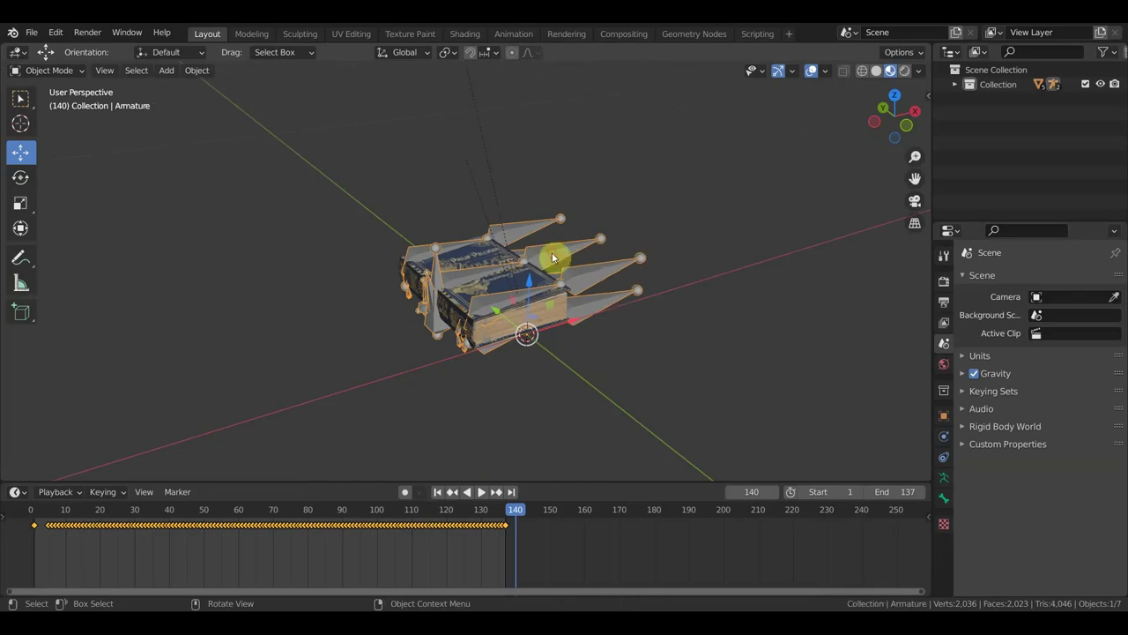
{"action": "key", "text": "Delete"}
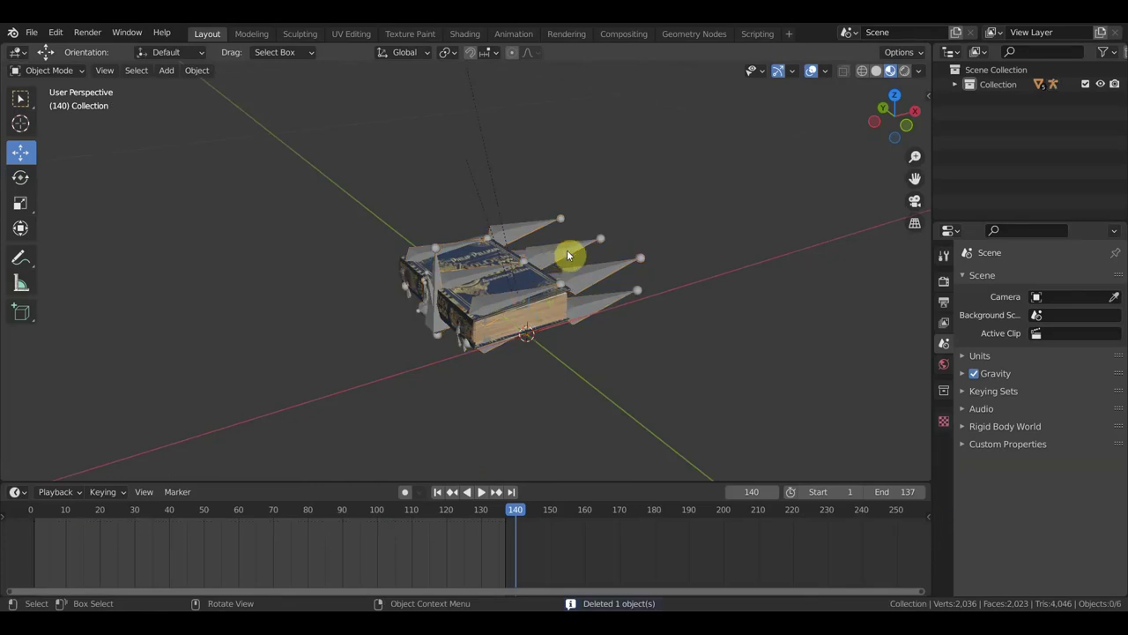
{"action": "key", "text": "ctrl+z"}
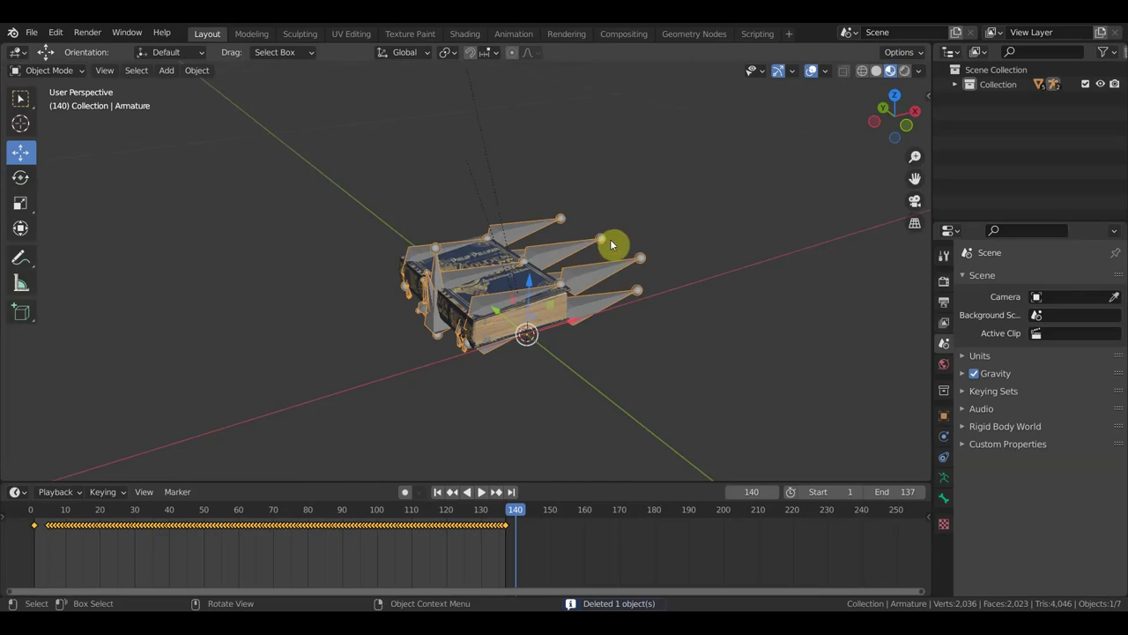
{"action": "key", "text": "ctrl+z"}
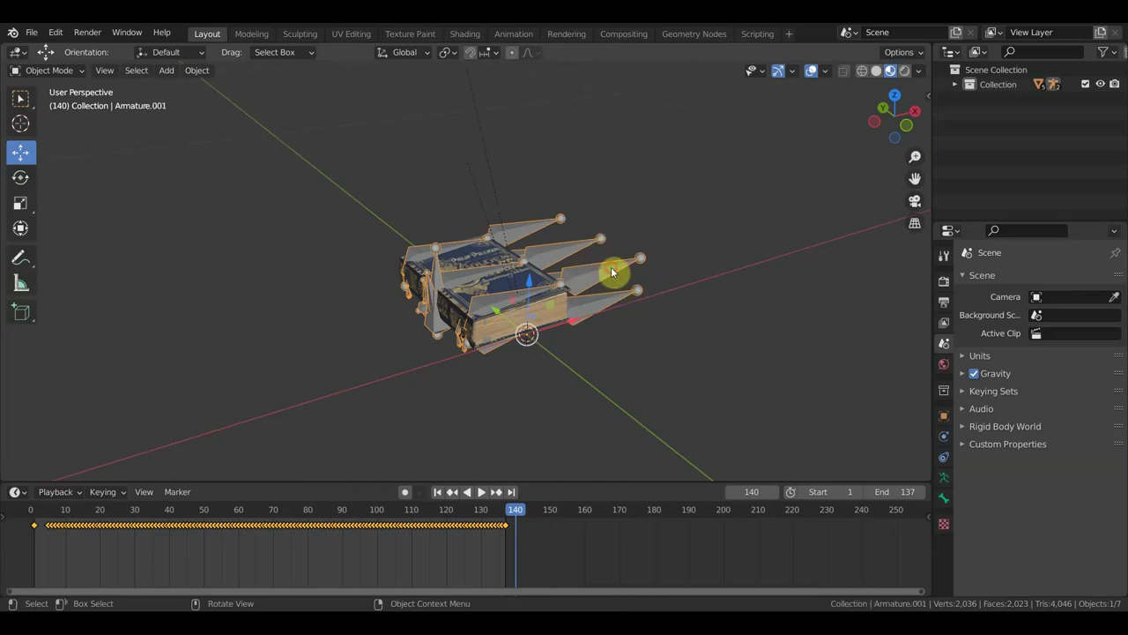
- Delete both Armature.001 and the remaining Armature from the book and inspect the separated pages
{"action": "key", "text": "x"}
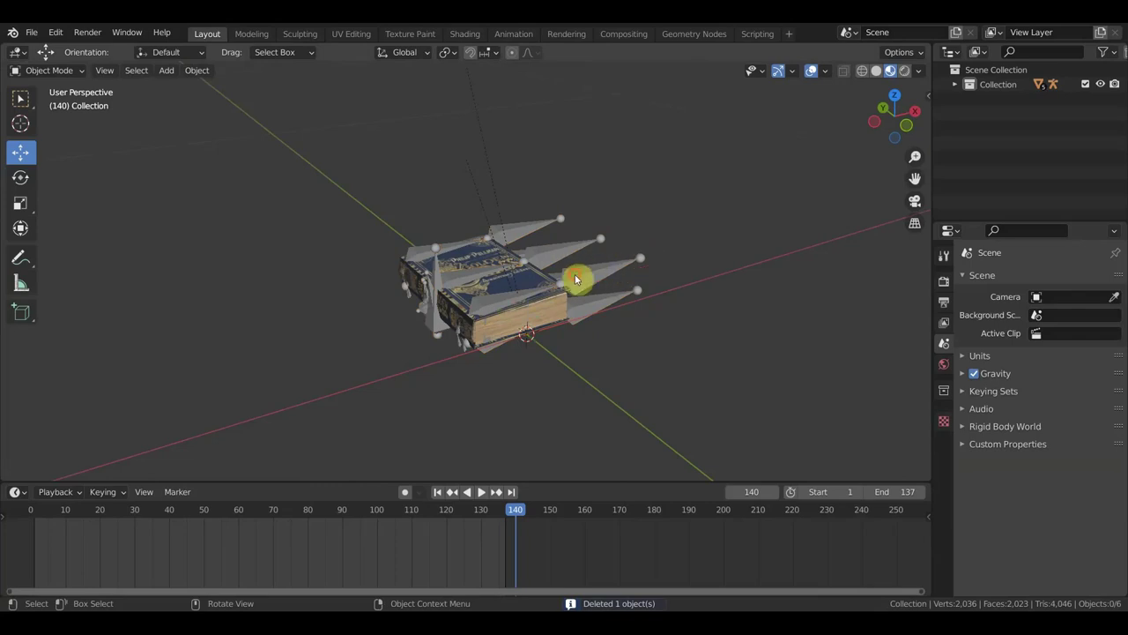
{"action": "left_click", "coordinate": [584, 279]}
{"action": "key", "text": "Delete"}
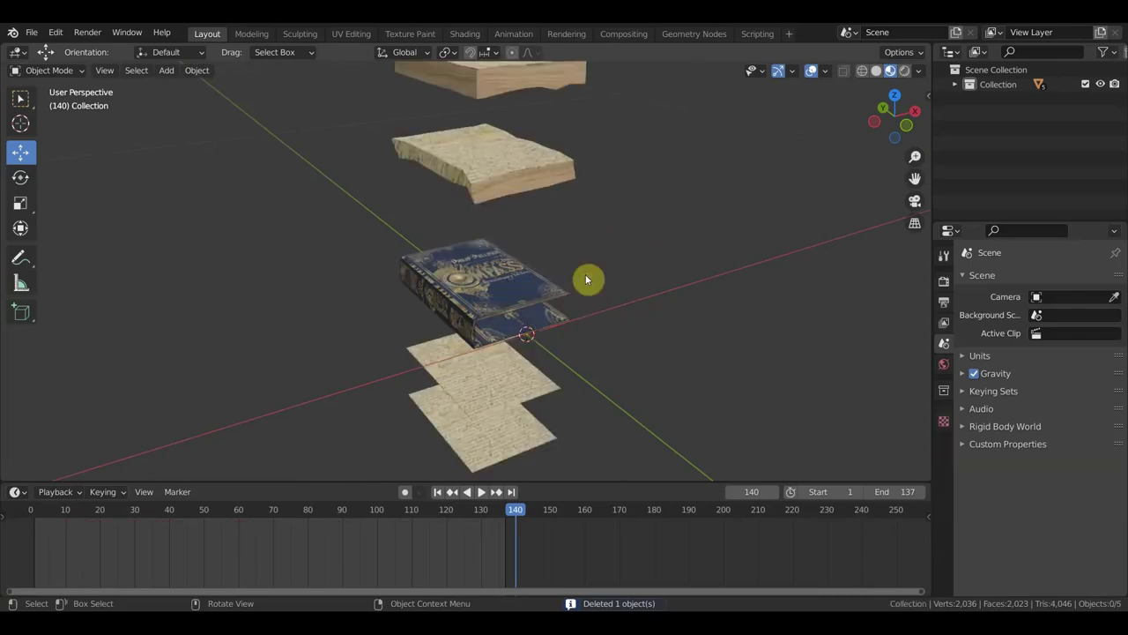
{"action": "scroll", "coordinate": [585, 279], "scroll_direction": "down", "scroll_amount": 5}
{"action": "middle_click_drag", "start_coordinate": [592, 276], "coordinate": [647, 292], "text": "shift"}
{"action": "scroll", "coordinate": [647, 296], "scroll_direction": "up", "scroll_amount": 4}
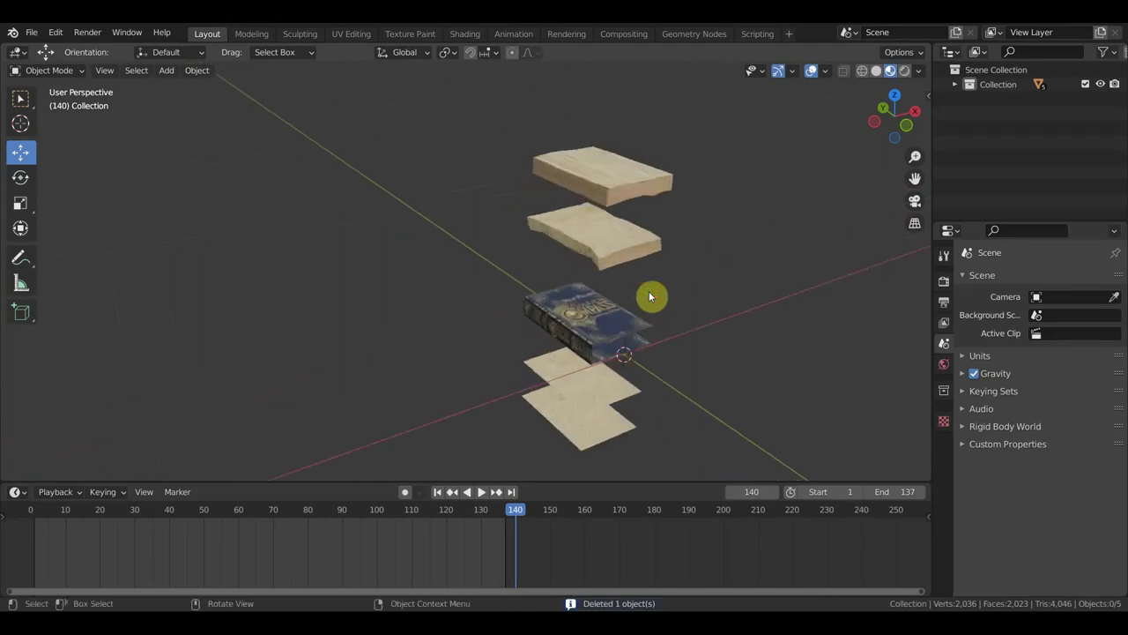
{"action": "scroll", "coordinate": [634, 287], "scroll_direction": "down", "scroll_amount": 2}
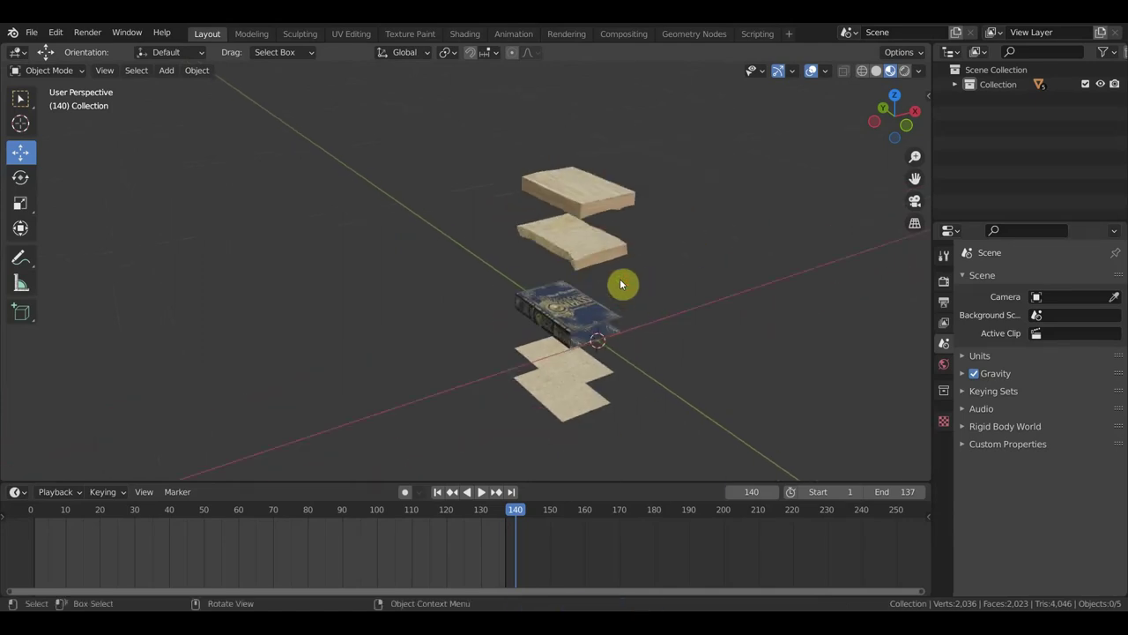
{"action": "left_click", "coordinate": [31, 33]}
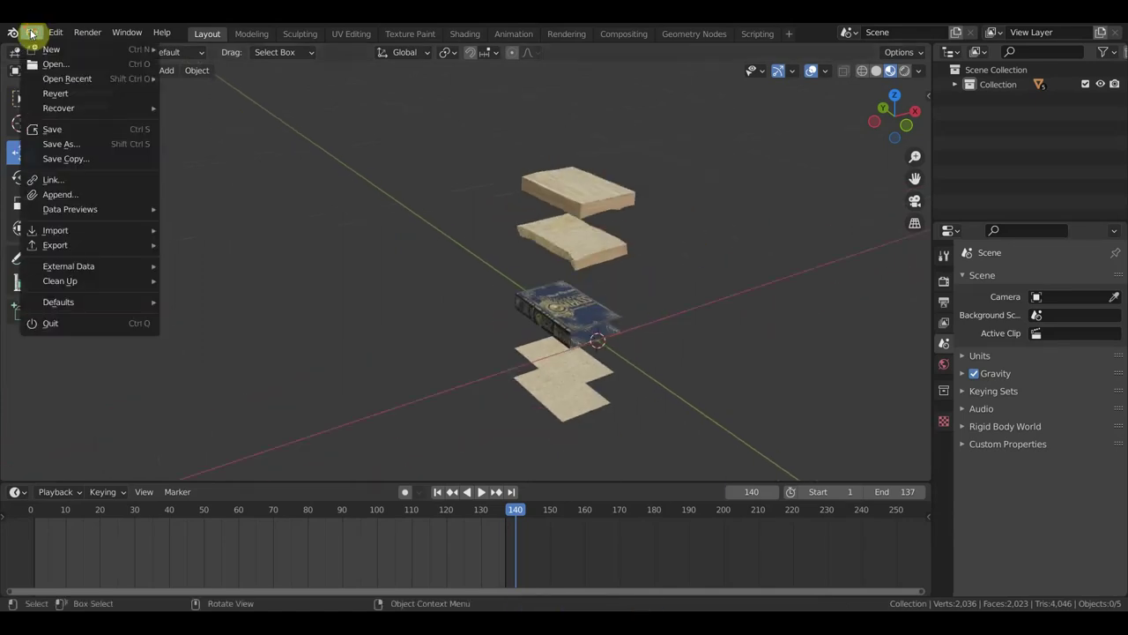
{"action": "left_click", "coordinate": [69, 183]}
{"action": "left_click", "coordinate": [220, 219]}
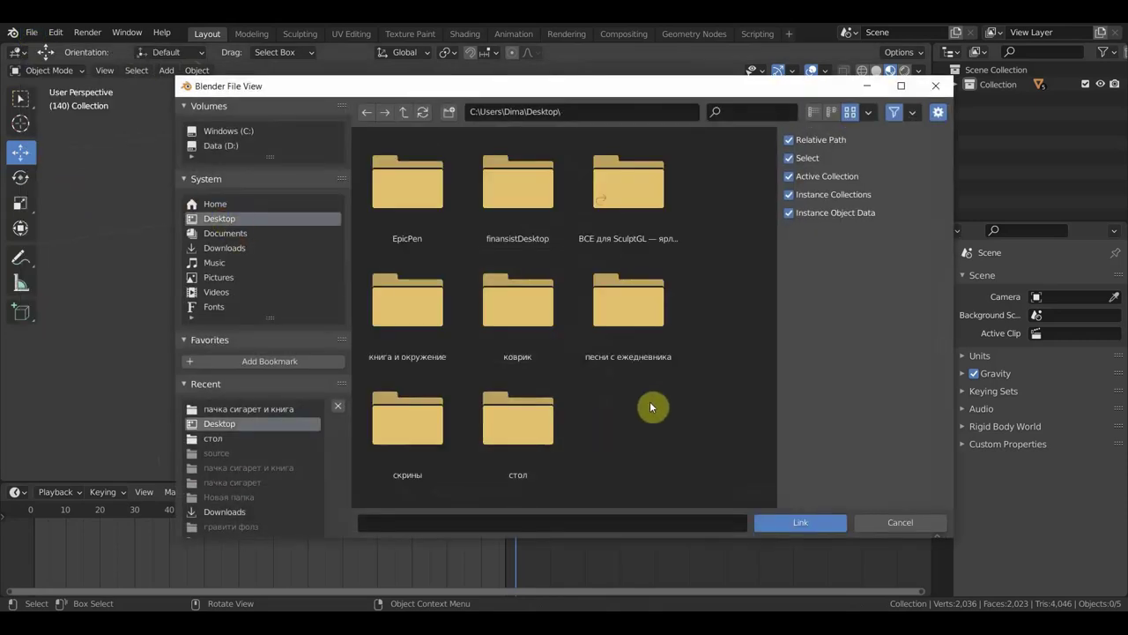
{"action": "left_click", "coordinate": [935, 86]}
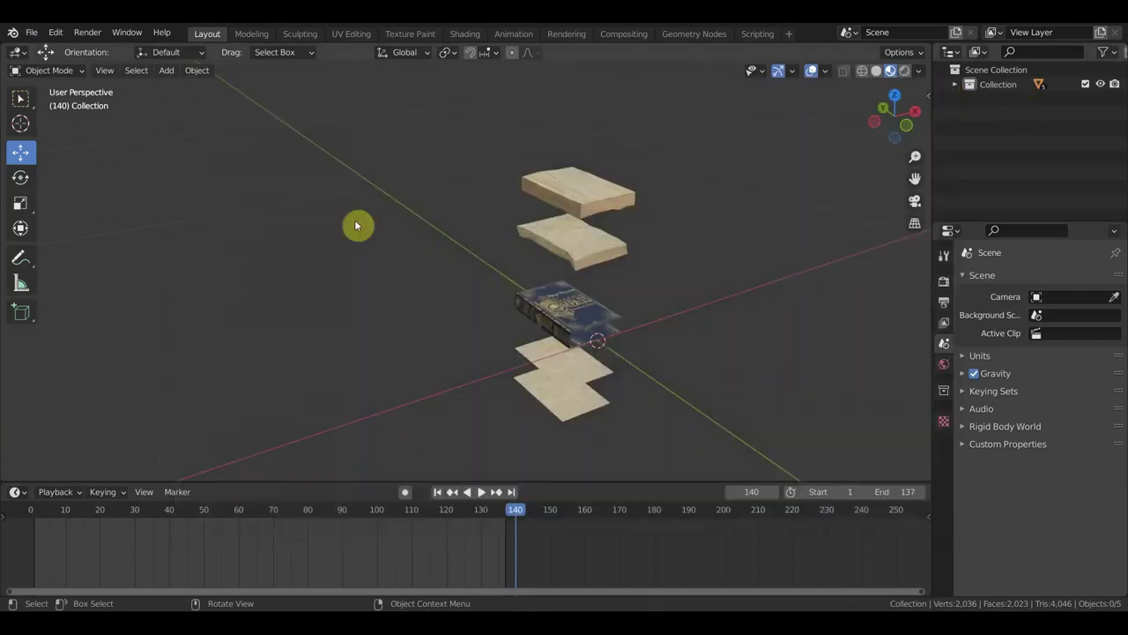
- Import the FBX file книга1.fbx from the Desktop with the default import options
{"action": "left_click", "coordinate": [31, 32]}
{"action": "mouse_move", "coordinate": [72, 230]}
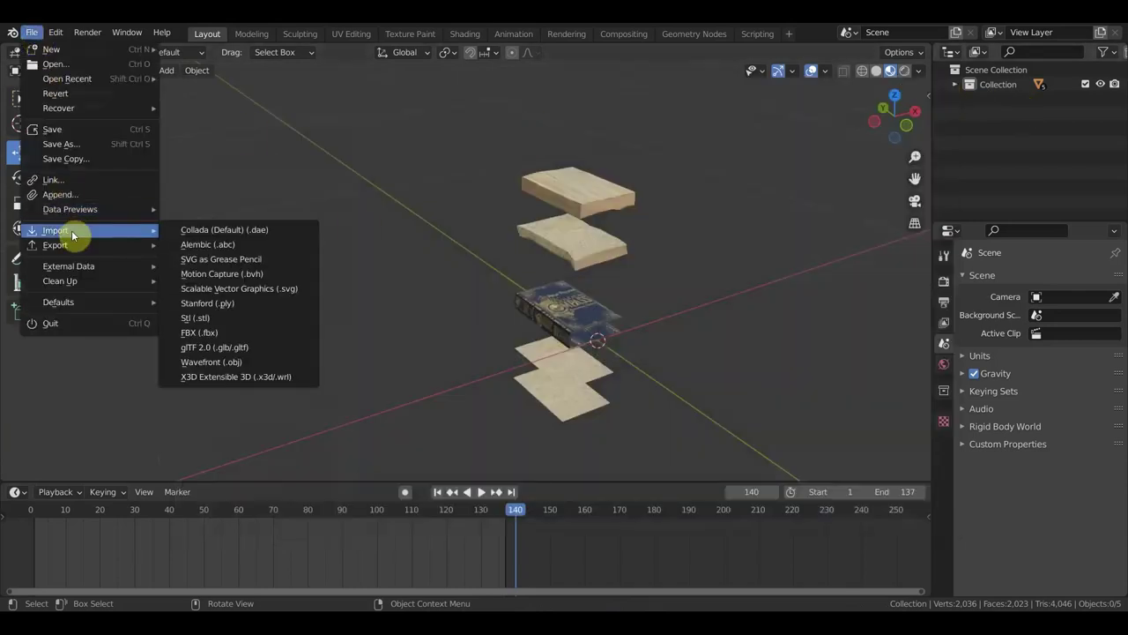
{"action": "left_click", "coordinate": [240, 333]}
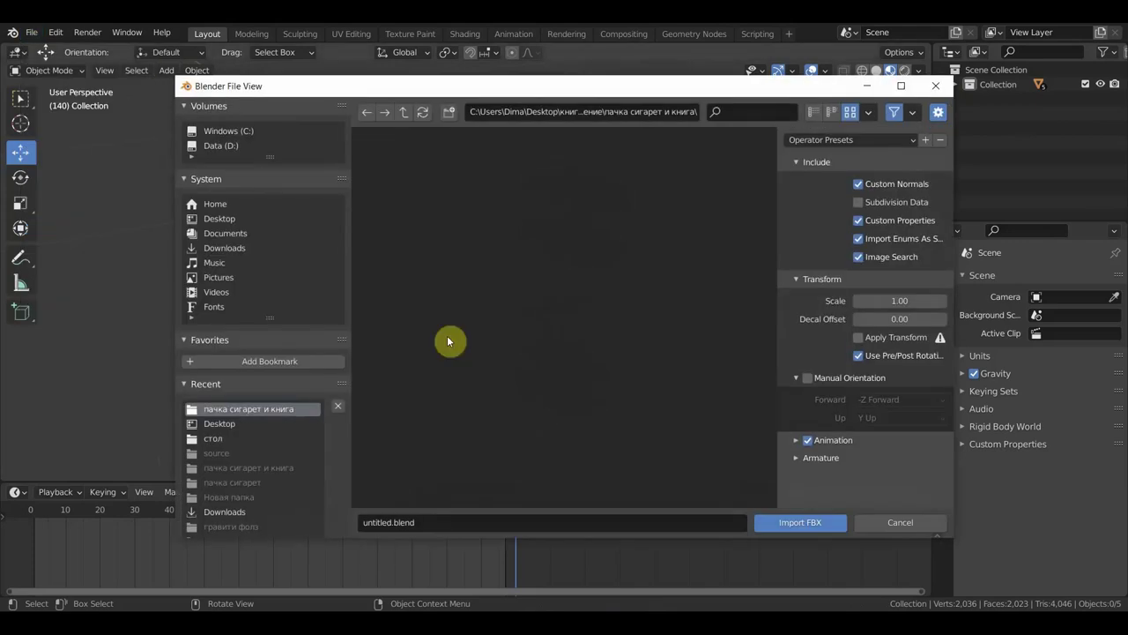
{"action": "left_click", "coordinate": [220, 218]}
{"action": "left_click", "coordinate": [597, 431]}
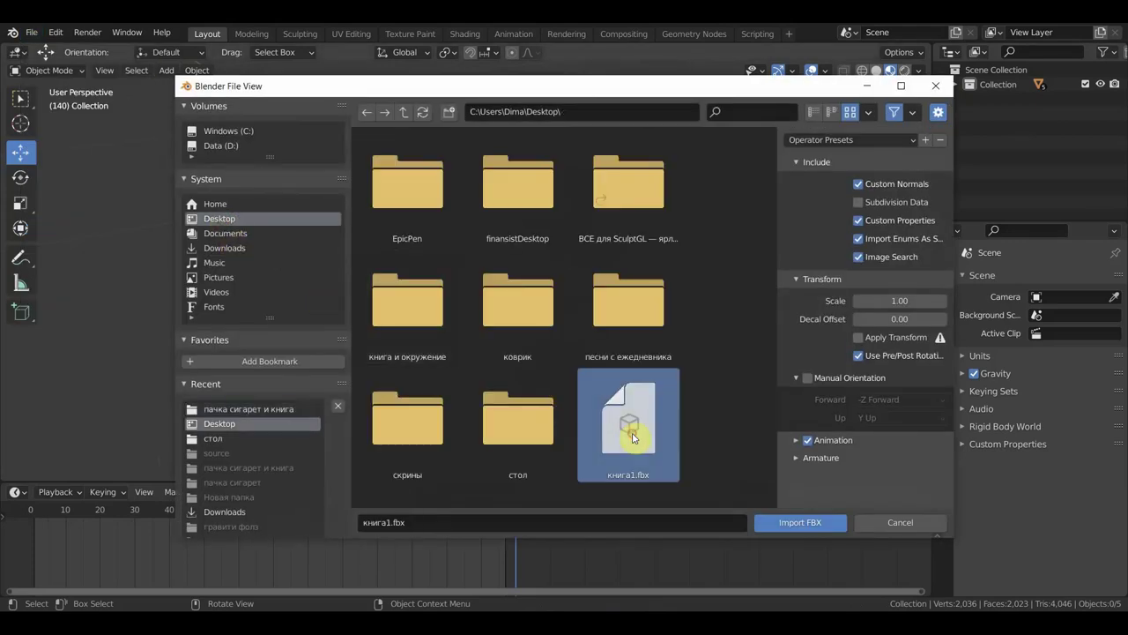
{"action": "left_click", "coordinate": [776, 523]}
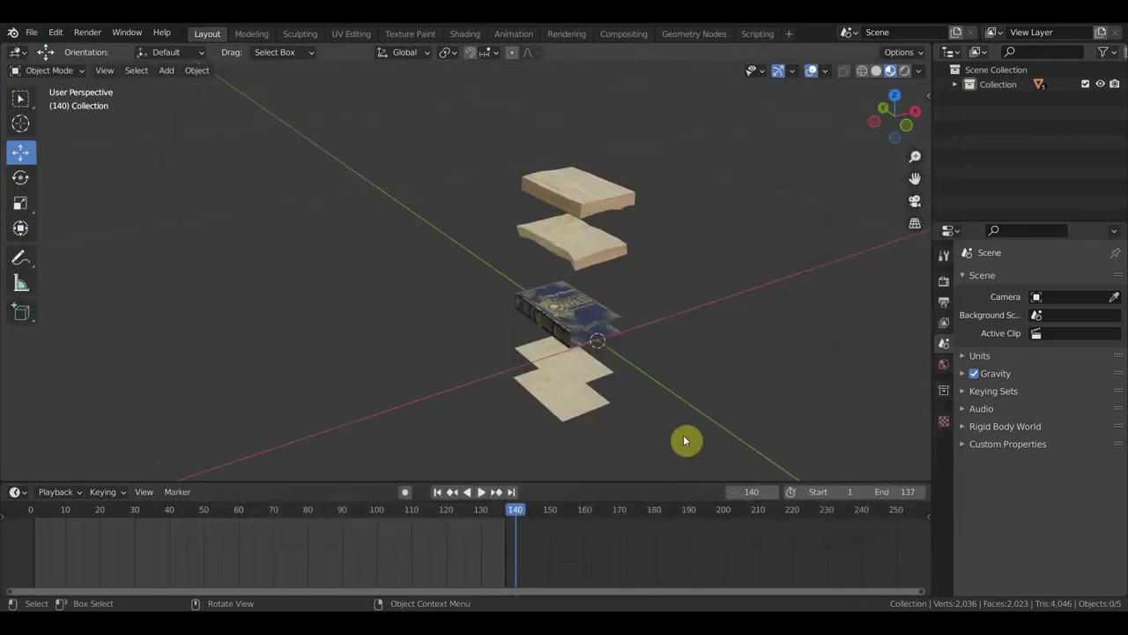
- Delete the imported camera and select the armature around the book
{"action": "scroll", "coordinate": [708, 404], "scroll_direction": "down", "scroll_amount": 5}
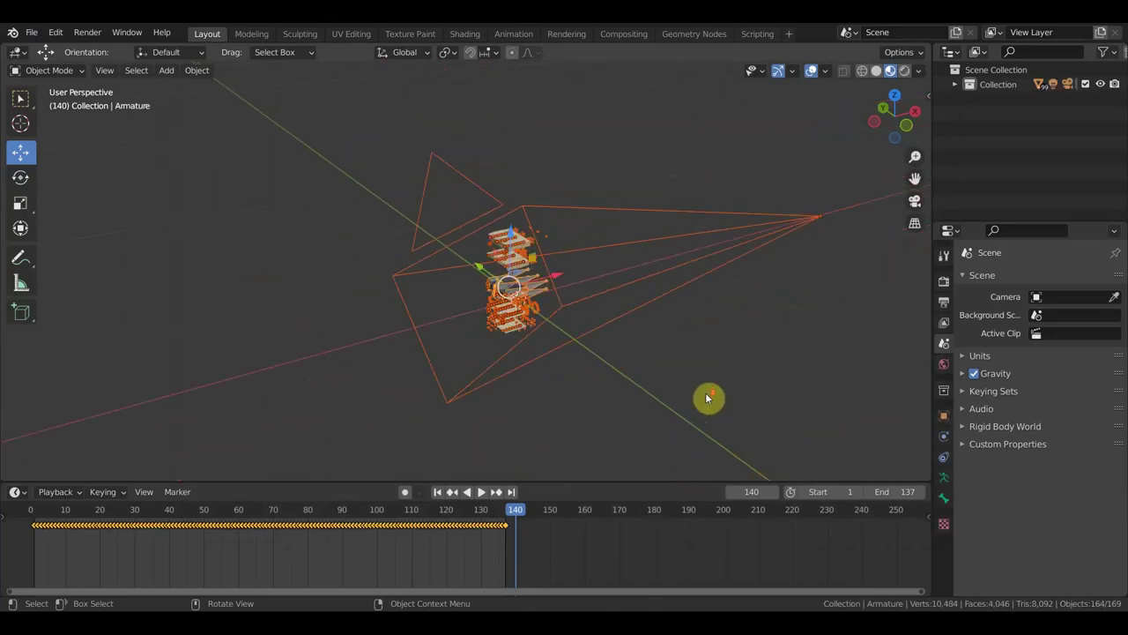
{"action": "left_click_drag", "start_coordinate": [649, 275], "coordinate": [594, 217]}
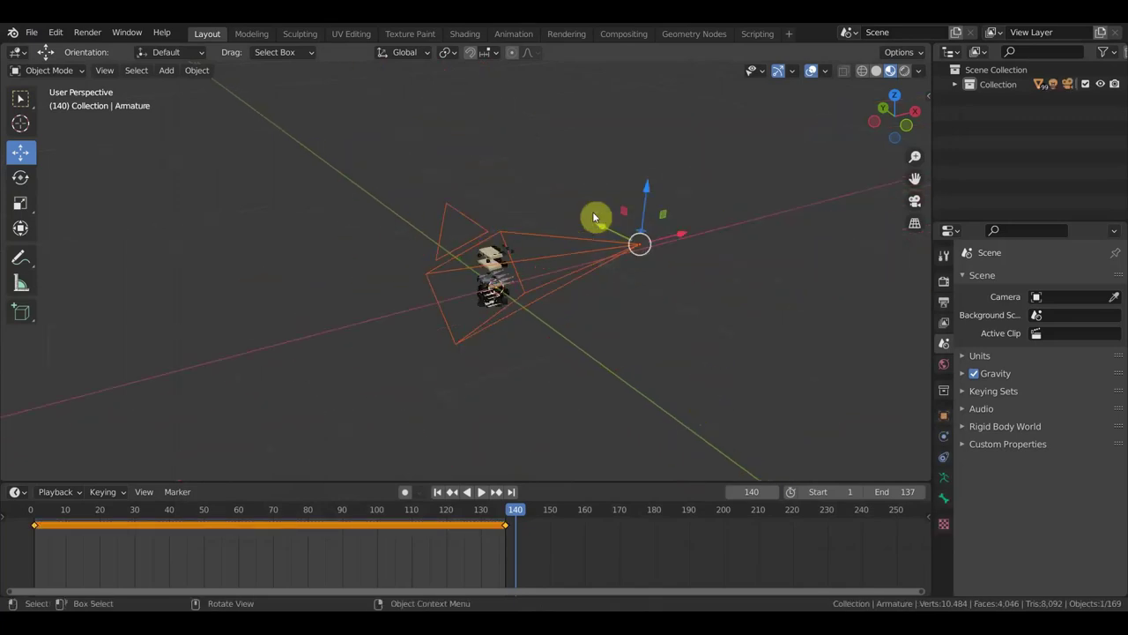
{"action": "key", "text": "Delete"}
{"action": "scroll", "coordinate": [594, 281], "scroll_direction": "up", "scroll_amount": 4}
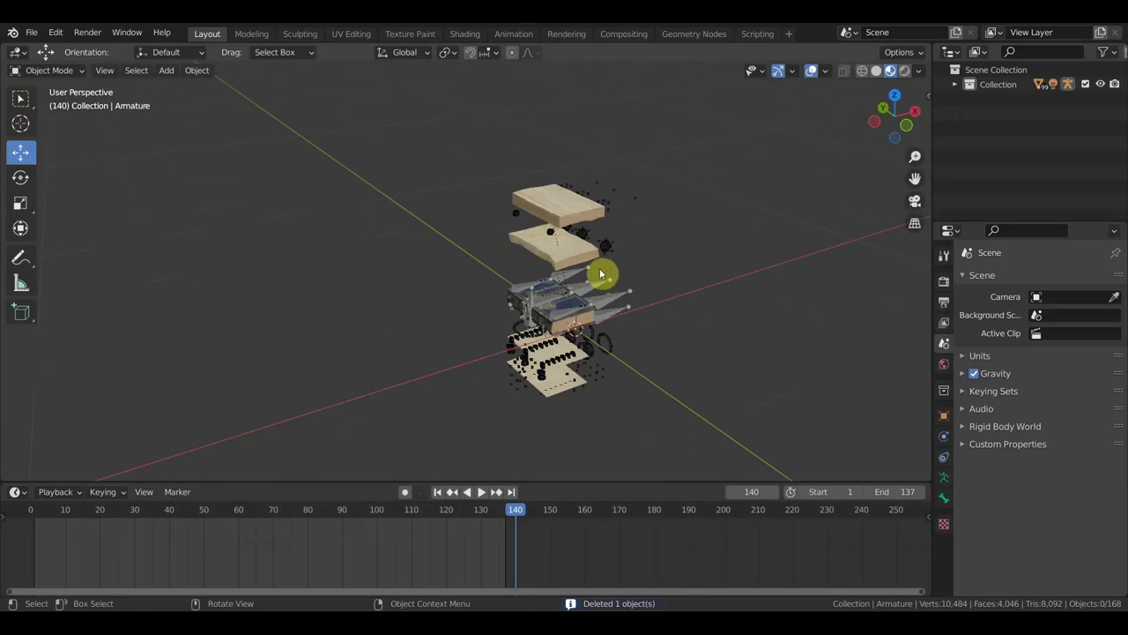
{"action": "left_click", "coordinate": [606, 304]}
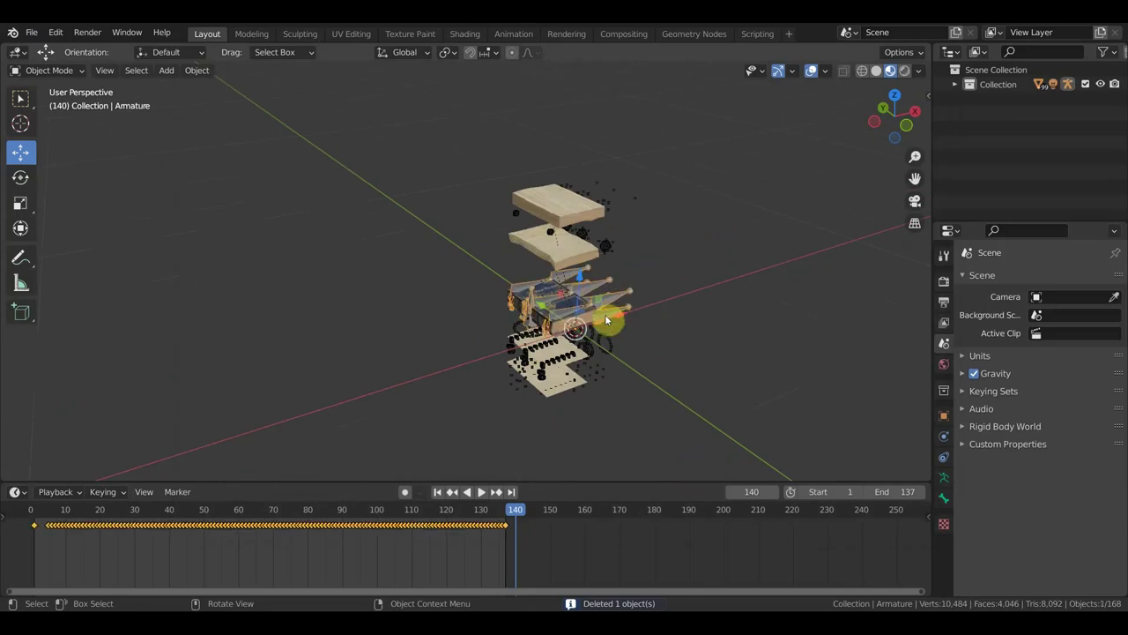
- Move the imported armature and its book aside along negative X and delete all the separated leftover book parts
{"action": "left_click_drag", "start_coordinate": [619, 311], "coordinate": [426, 371]}
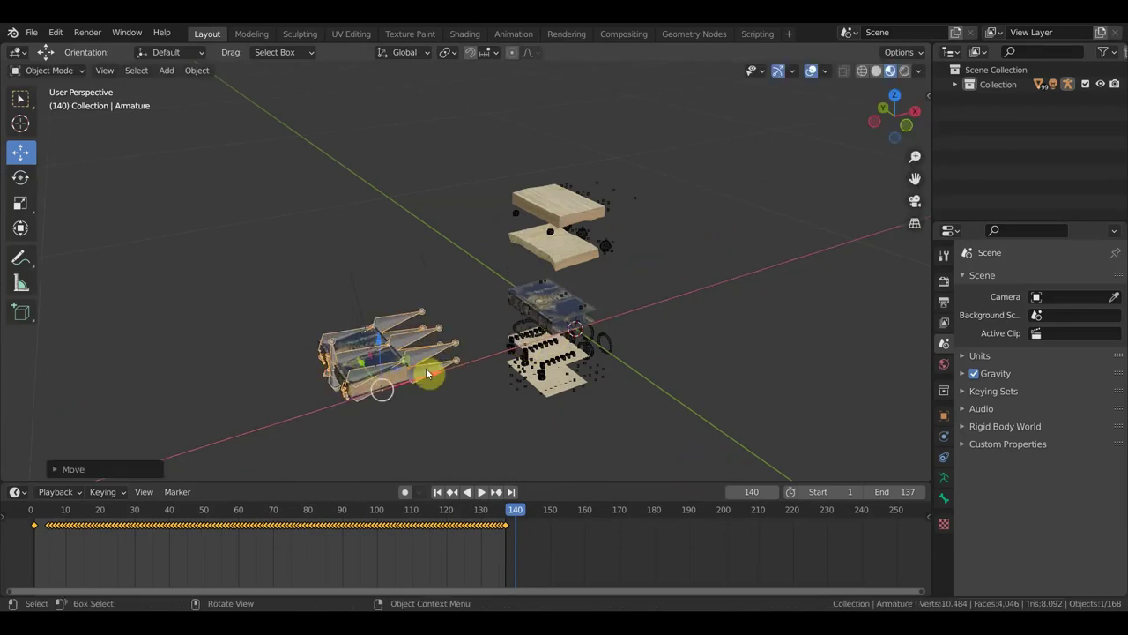
{"action": "scroll", "coordinate": [426, 371], "scroll_direction": "up", "scroll_amount": 4}
{"action": "scroll", "coordinate": [417, 375], "scroll_direction": "down", "scroll_amount": 3}
{"action": "left_click_drag", "start_coordinate": [691, 456], "coordinate": [522, 137]}
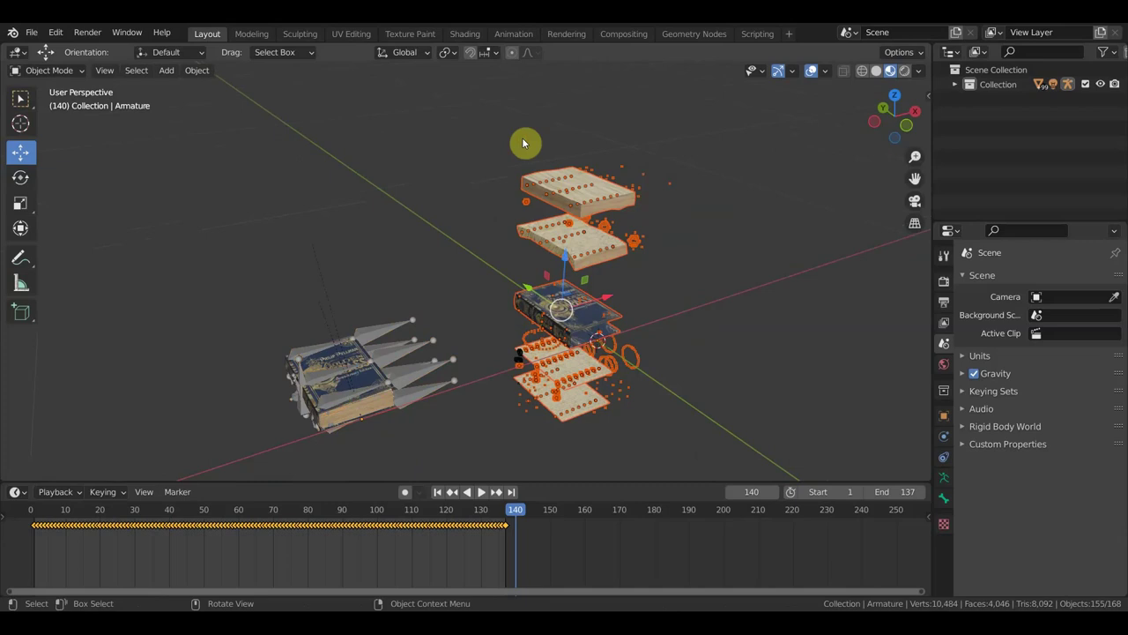
{"action": "key", "text": "x"}
{"action": "left_click_drag", "start_coordinate": [568, 395], "coordinate": [499, 254]}
{"action": "key", "text": "Delete"}
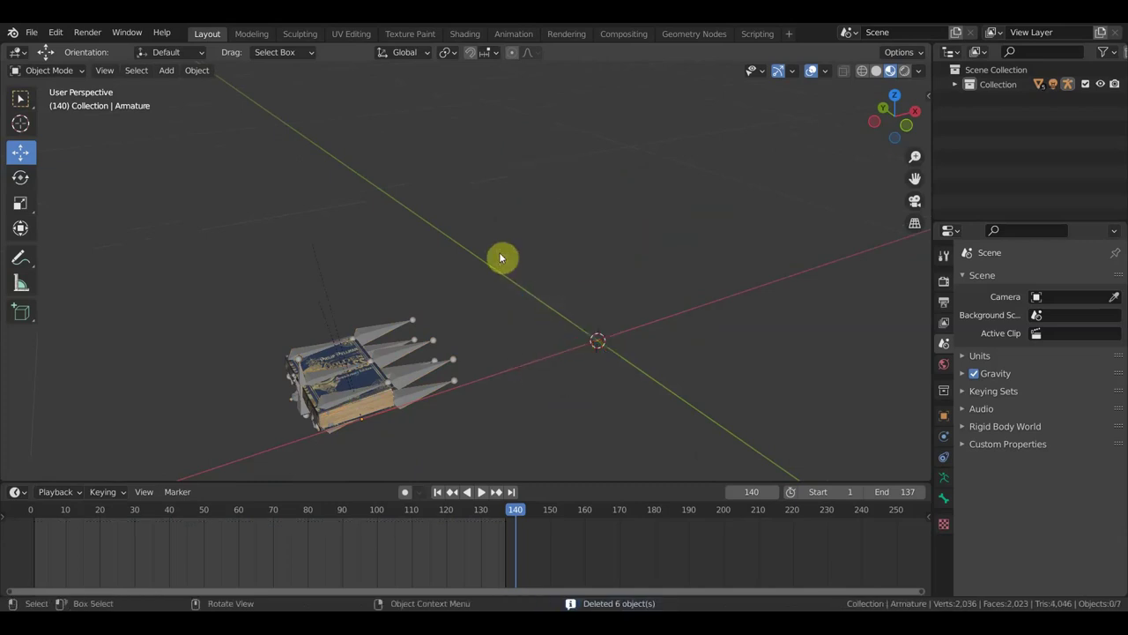
- Move the book's armature freely toward the world origin and hide it
{"action": "middle_click_drag", "start_coordinate": [539, 316], "coordinate": [628, 289], "text": "shift"}
{"action": "left_click", "coordinate": [534, 329]}
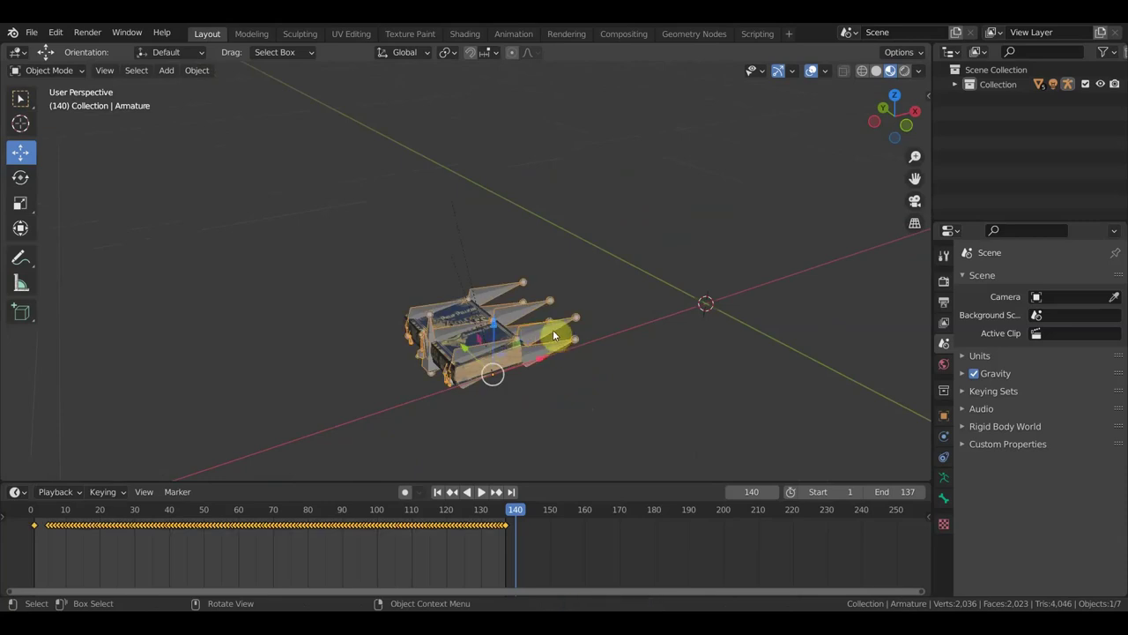
{"action": "key", "text": "g"}
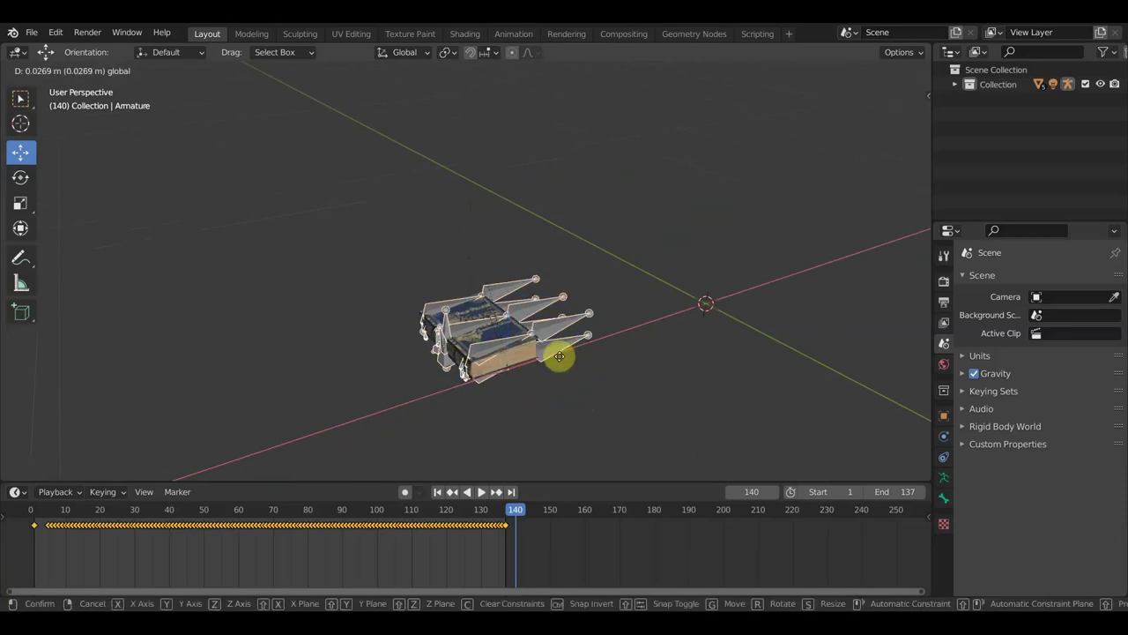
{"action": "left_click", "coordinate": [583, 353]}
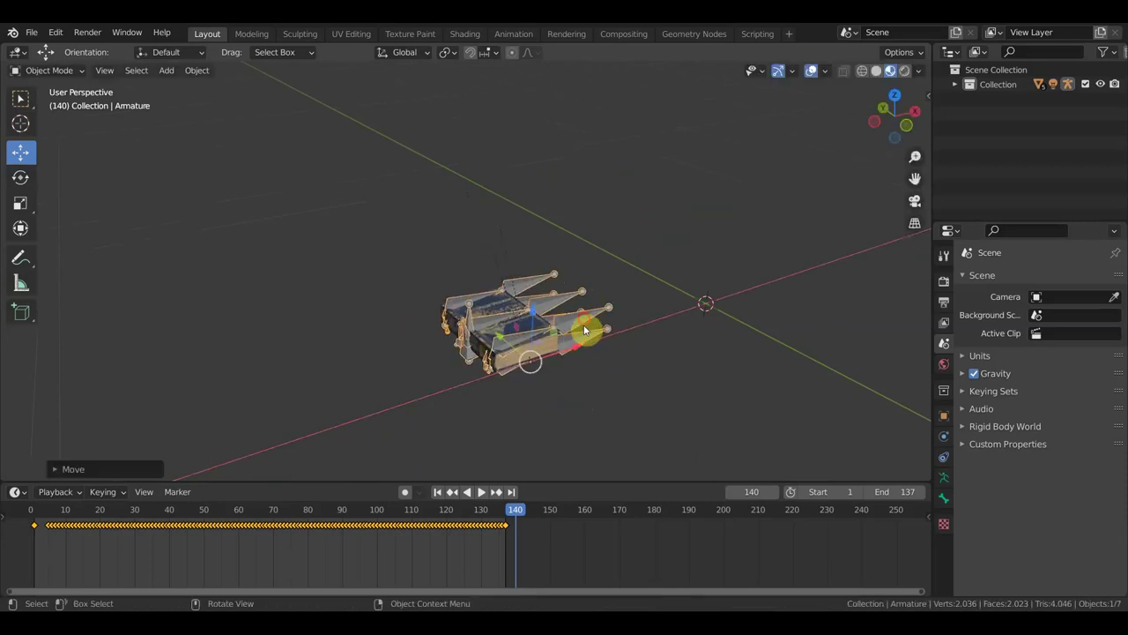
{"action": "left_click", "coordinate": [584, 323]}
{"action": "key", "text": "Delete"}
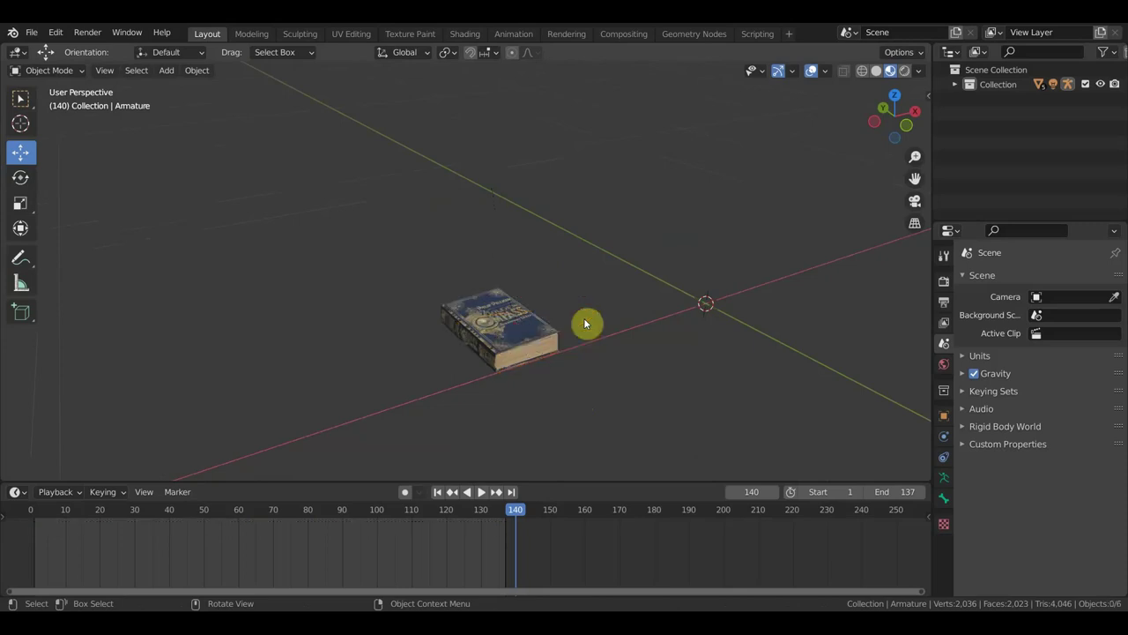
- Play the book's page-turning animation with the armature hidden and inspect it from another angle
{"action": "scroll", "coordinate": [547, 344], "scroll_direction": "up", "scroll_amount": 5}
{"action": "scroll", "coordinate": [564, 352], "scroll_direction": "down", "scroll_amount": 5}
{"action": "middle_click_drag", "start_coordinate": [577, 358], "coordinate": [606, 406]}
{"action": "key", "text": "space"}
{"action": "middle_click_drag", "start_coordinate": [650, 364], "coordinate": [575, 312]}
{"action": "key", "text": "space"}
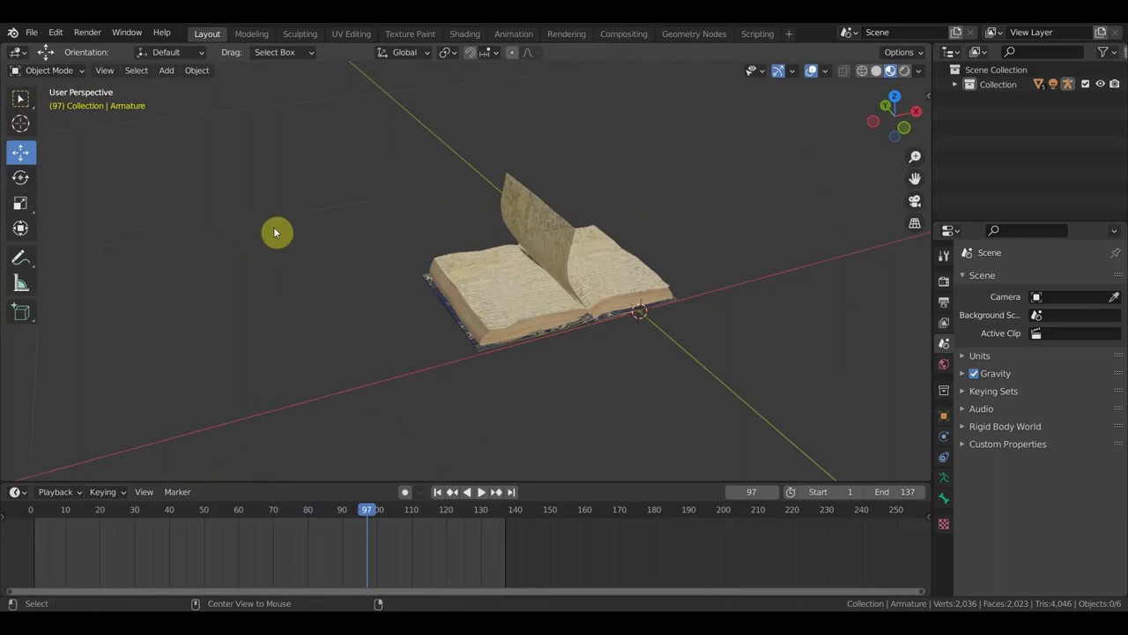
- Unhide the book's armature and return to frame 1
{"action": "key", "text": "alt+h"}
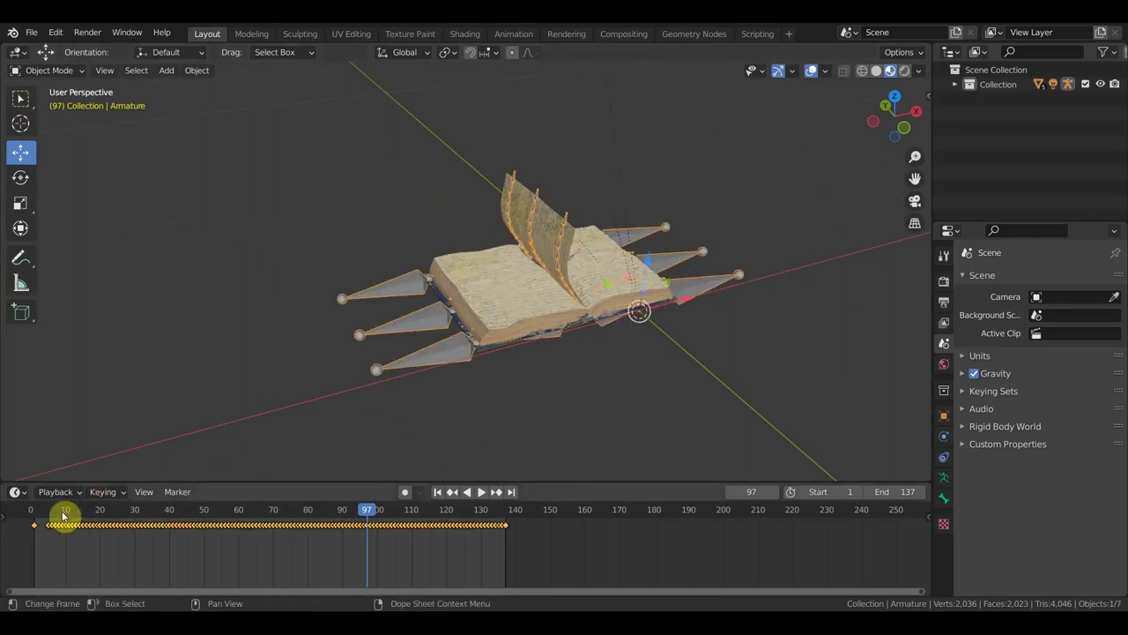
{"action": "left_click", "coordinate": [34, 514]}
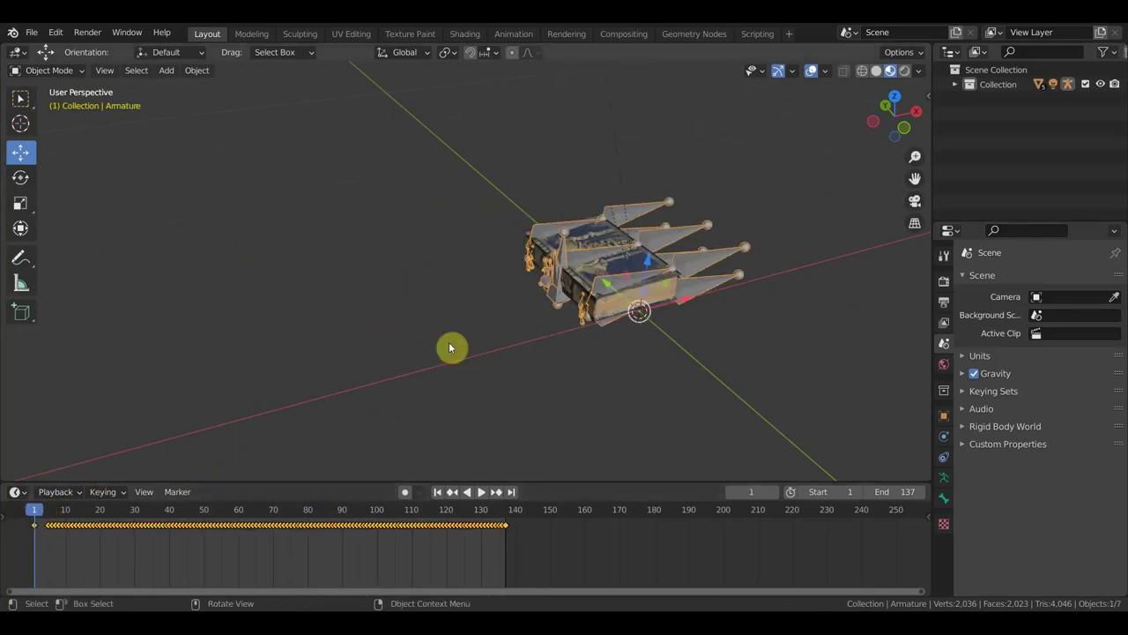
- Add a Plain Axes empty at the world origin and scale it down to about 0.15
{"action": "left_click", "coordinate": [167, 72]}
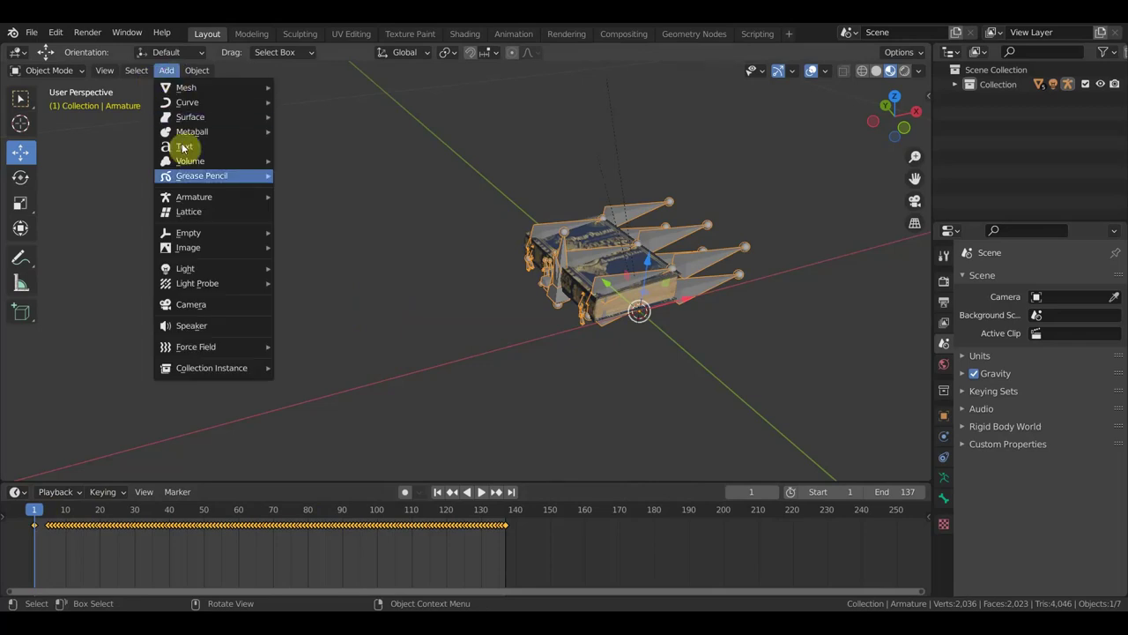
{"action": "mouse_move", "coordinate": [220, 102]}
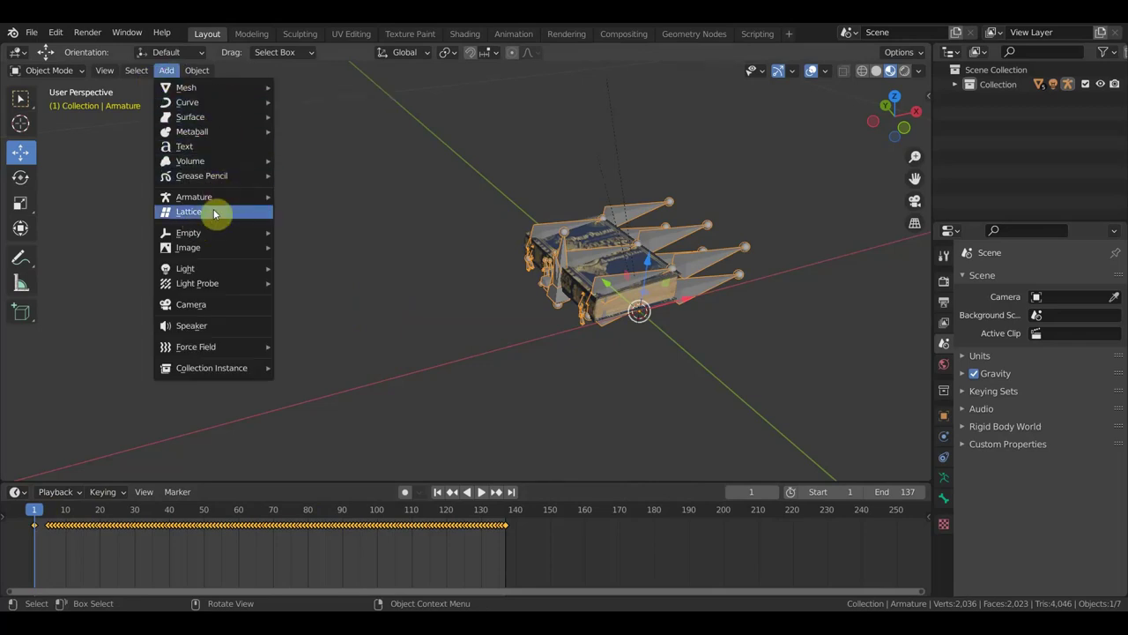
{"action": "mouse_move", "coordinate": [216, 238]}
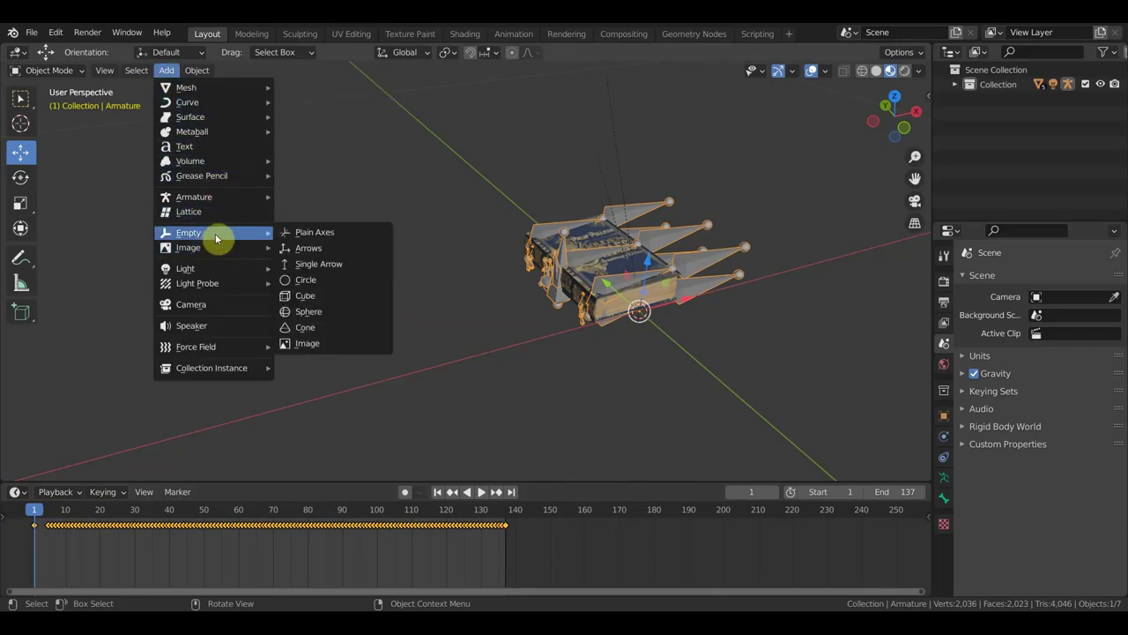
{"action": "left_click", "coordinate": [343, 236]}
{"action": "scroll", "coordinate": [636, 341], "scroll_direction": "down", "scroll_amount": 4}
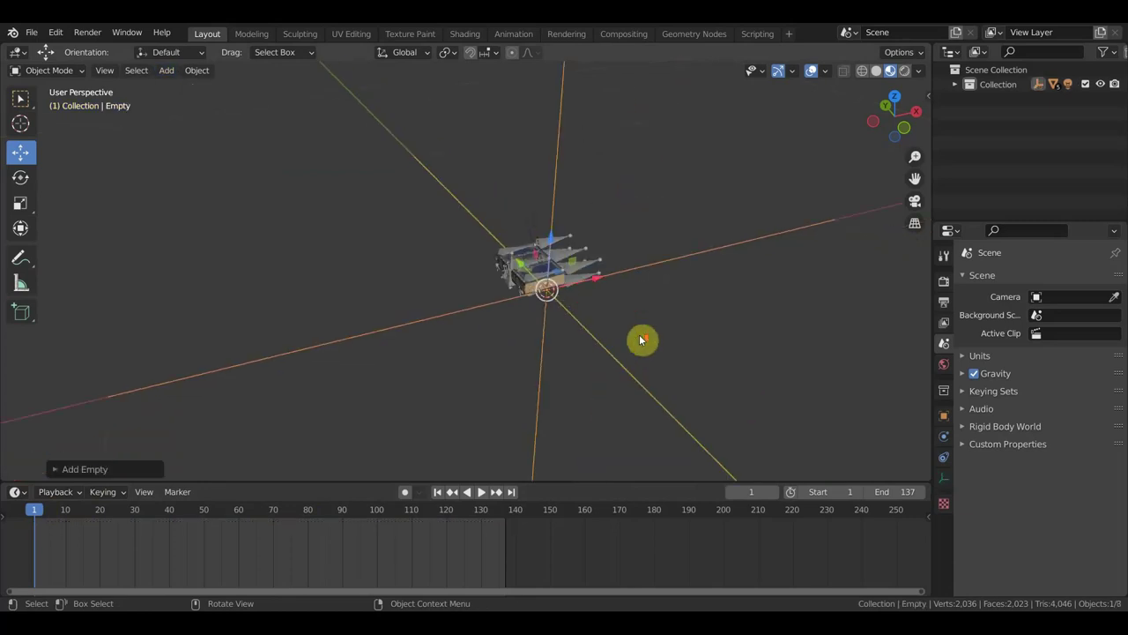
{"action": "key", "text": "s"}
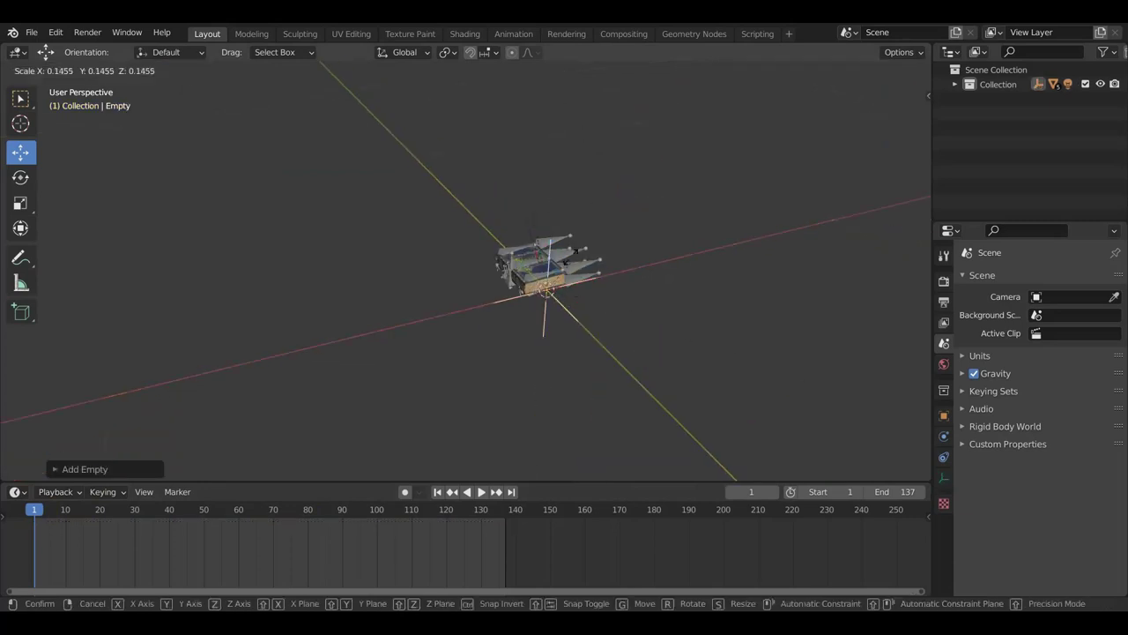
{"action": "left_click", "coordinate": [562, 283]}
- Parent the book's armature to the empty with Object (Keep Transform)
{"action": "scroll", "coordinate": [567, 289], "scroll_direction": "up", "scroll_amount": 3}
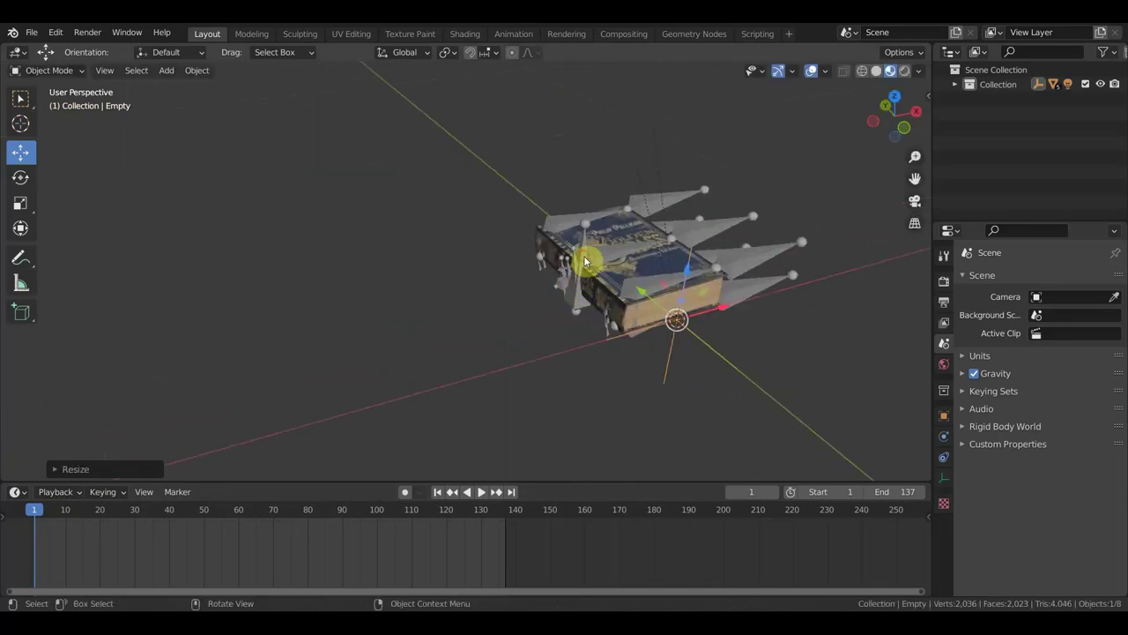
{"action": "left_click", "coordinate": [584, 261]}
{"action": "left_click", "coordinate": [670, 357], "text": "shift"}
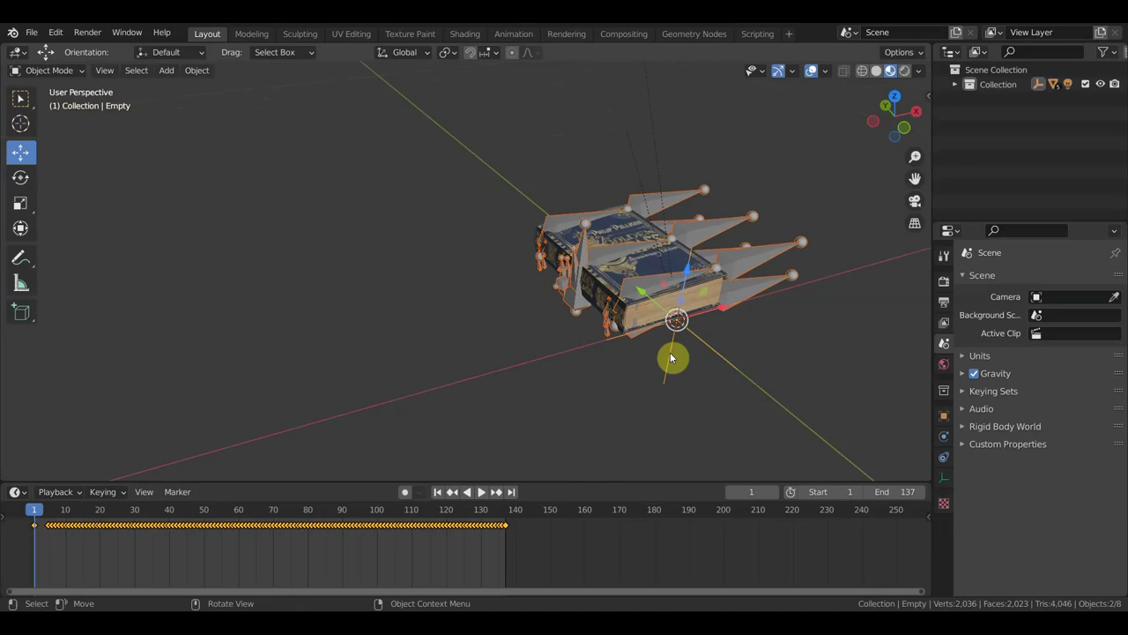
{"action": "key", "text": "ctrl+p"}
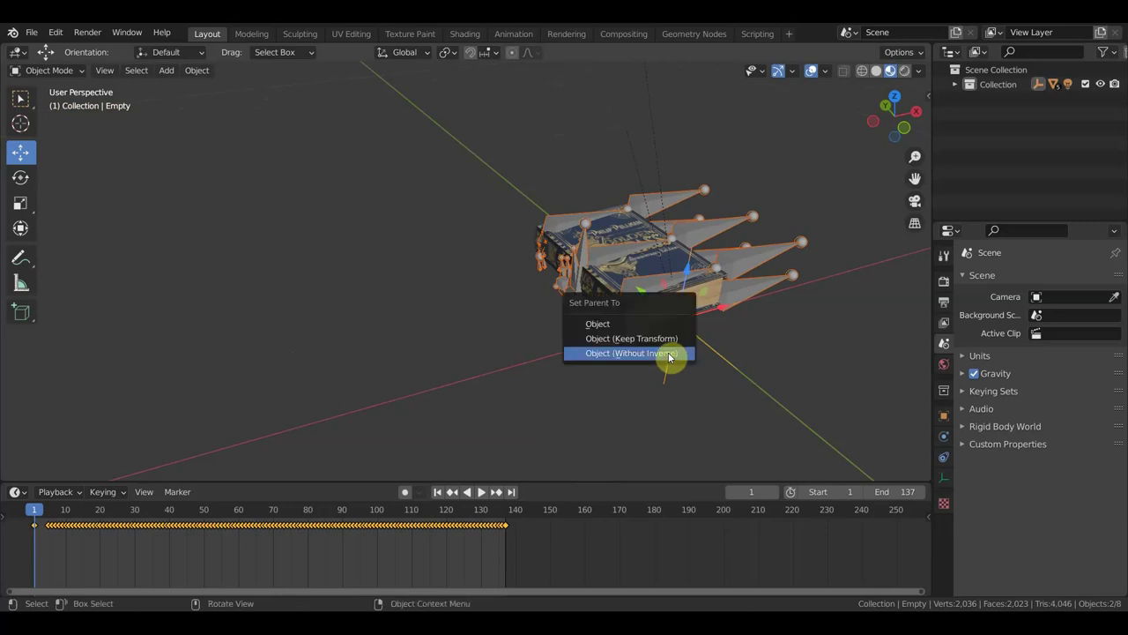
{"action": "left_click", "coordinate": [647, 340]}
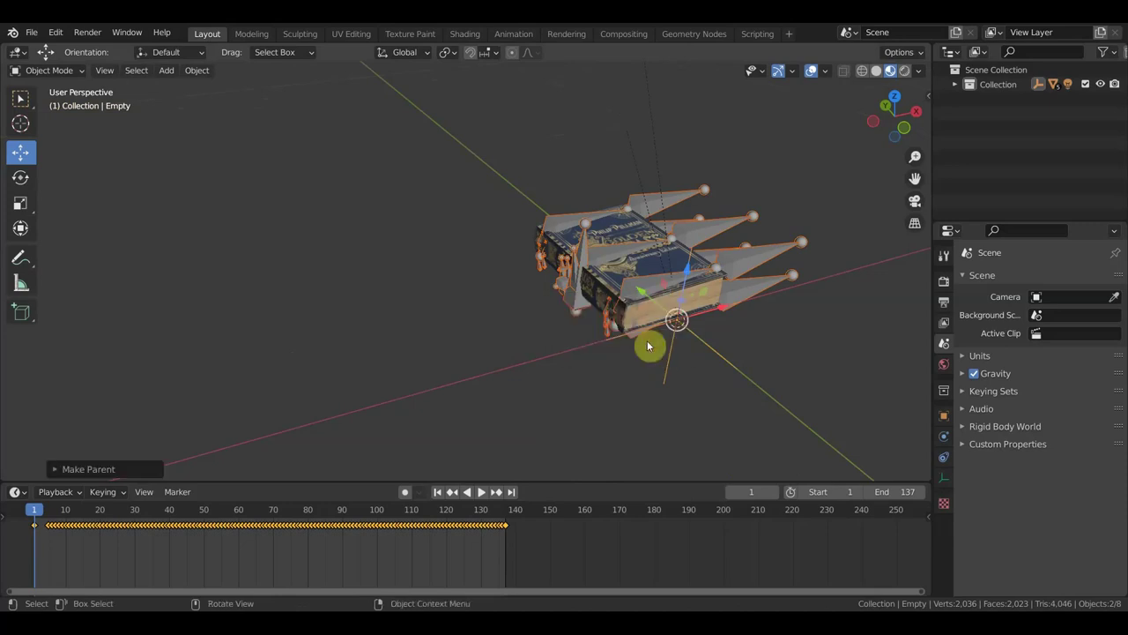
- Move the empty with its parented book along negative X, away from the world origin
{"action": "left_click", "coordinate": [666, 374]}
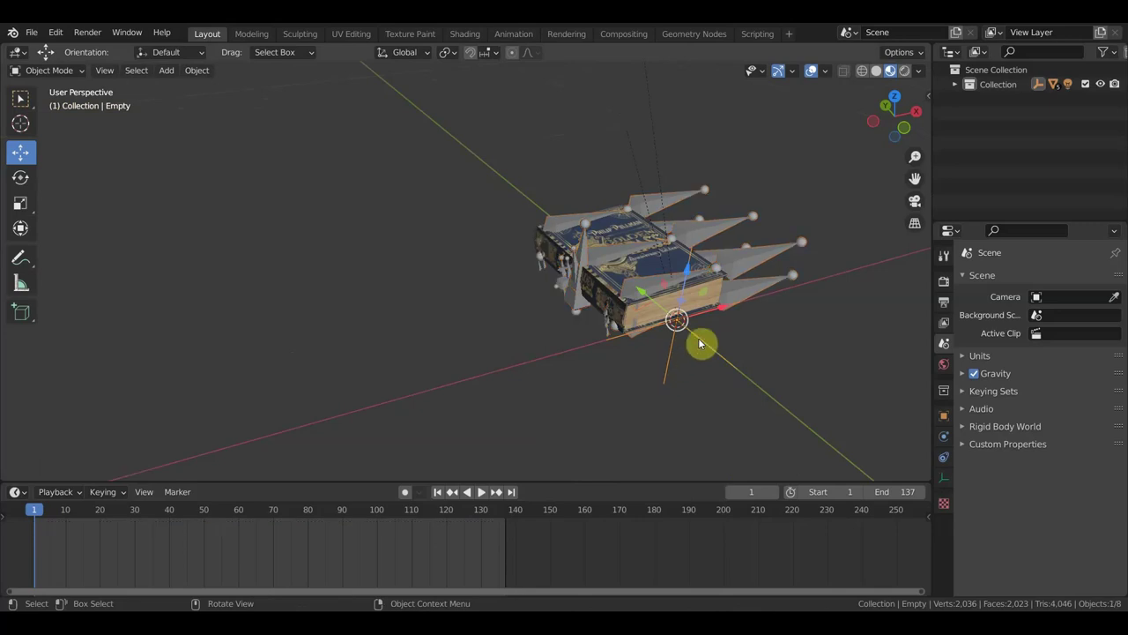
{"action": "left_click_drag", "start_coordinate": [723, 308], "coordinate": [521, 403]}
{"action": "scroll", "coordinate": [521, 403], "scroll_direction": "down", "scroll_amount": 5}
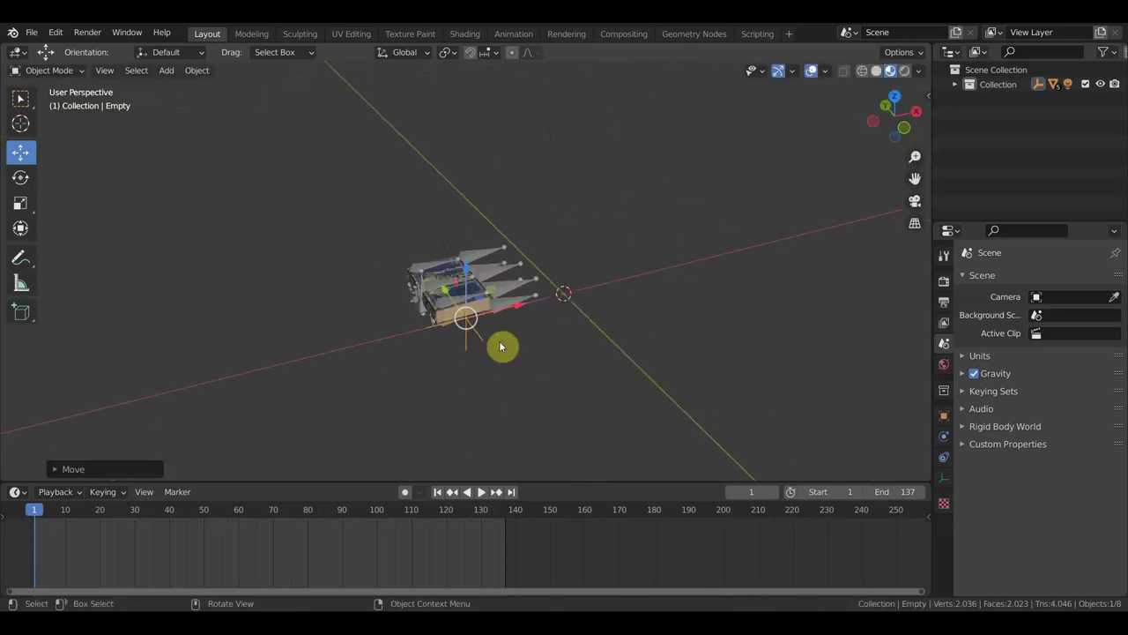
- Play the animation to check the book's position relative to the moved empty, and pause it
{"action": "left_click", "coordinate": [480, 491]}
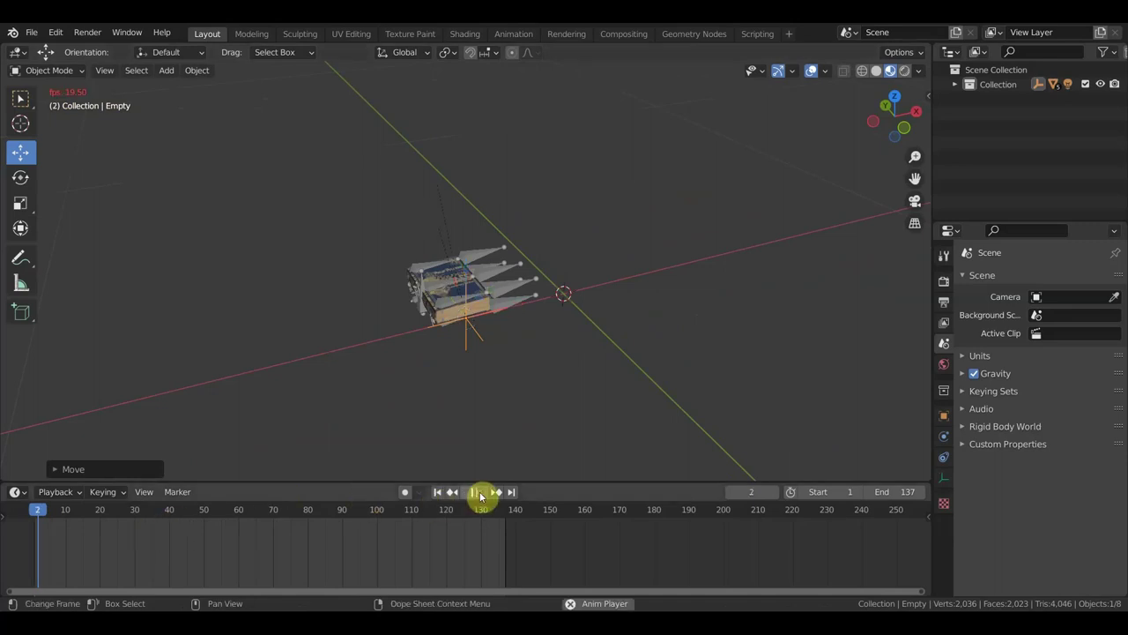
{"action": "scroll", "coordinate": [492, 336], "scroll_direction": "up", "scroll_amount": 3}
{"action": "middle_click_drag", "start_coordinate": [493, 335], "coordinate": [610, 298]}
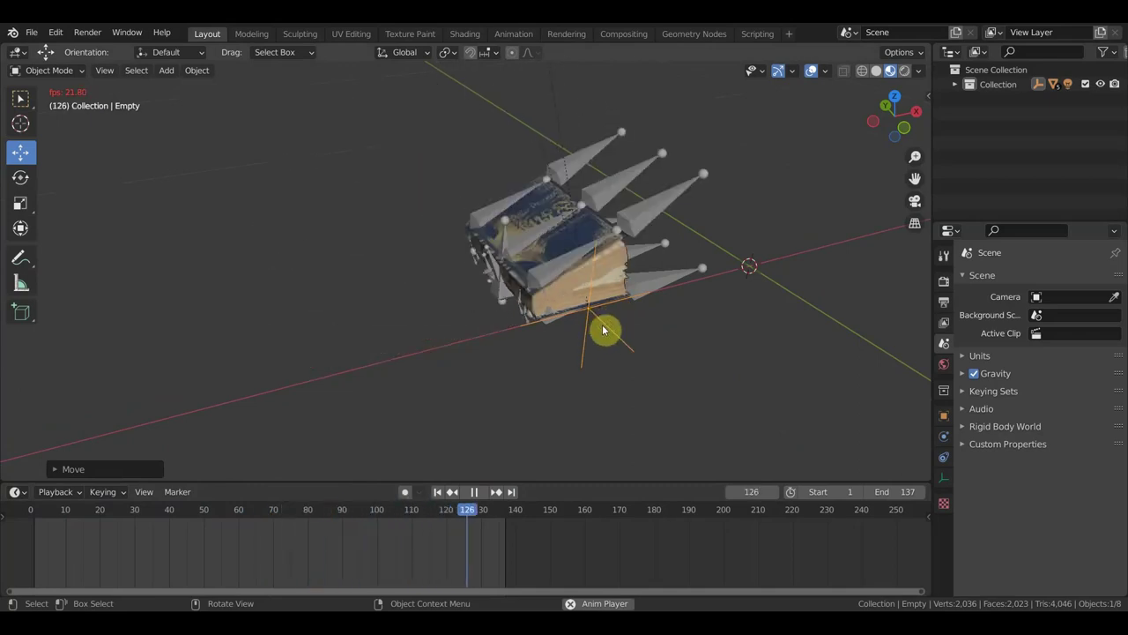
{"action": "key", "text": "space"}
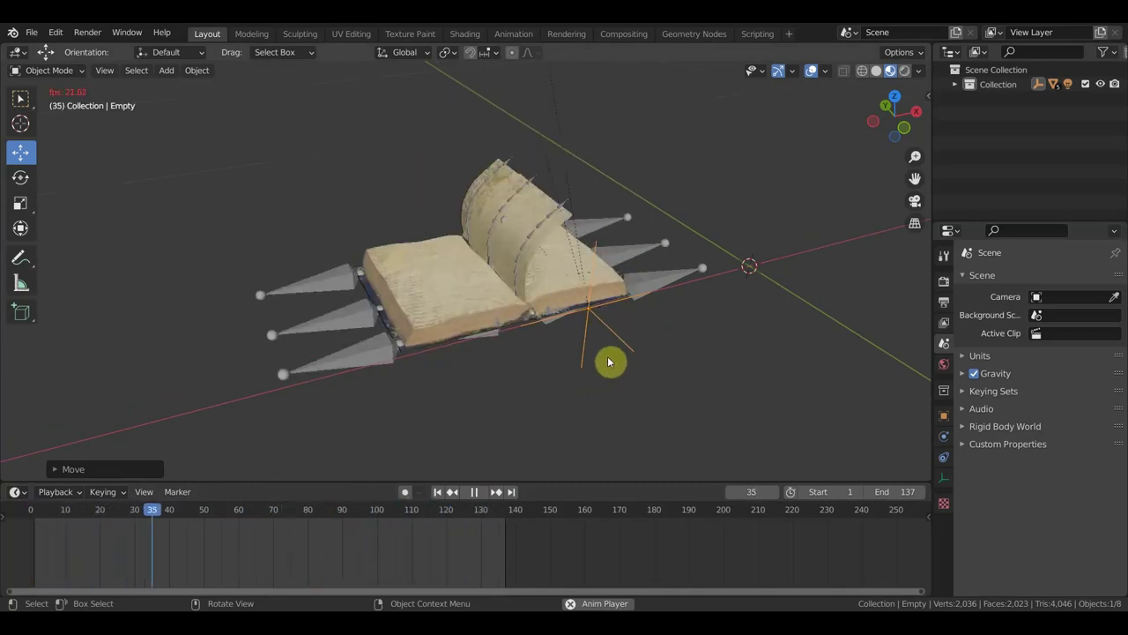
- Hide the book's armature, play the animation with the empty selected, and inspect the opening and closing book from several sides
{"action": "left_click", "coordinate": [376, 351]}
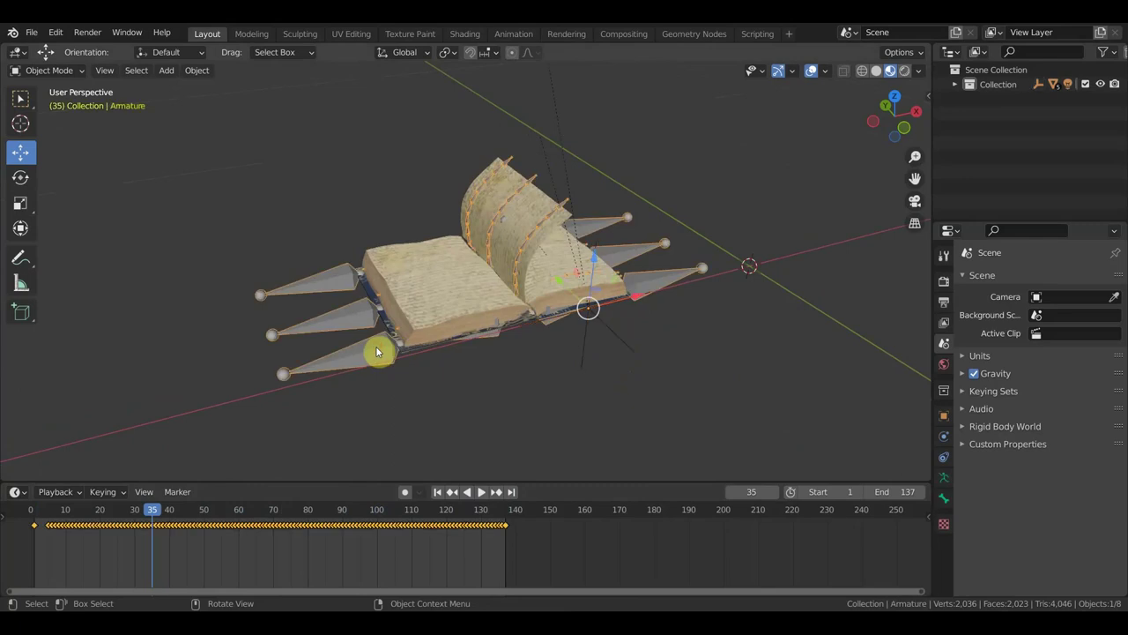
{"action": "key", "text": "h"}
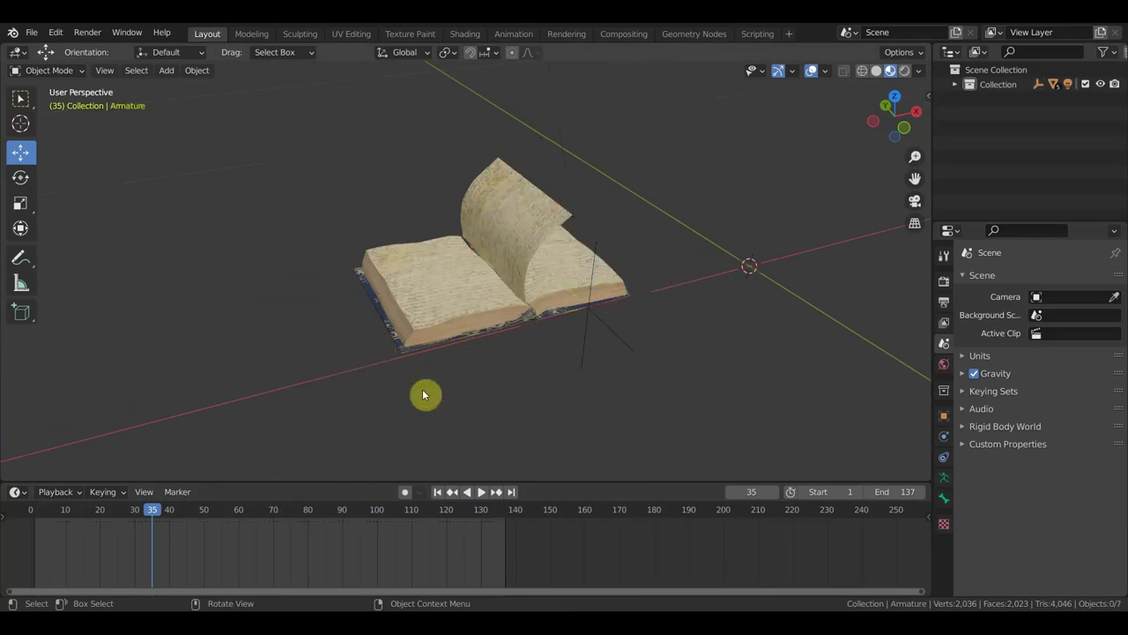
{"action": "key", "text": "space"}
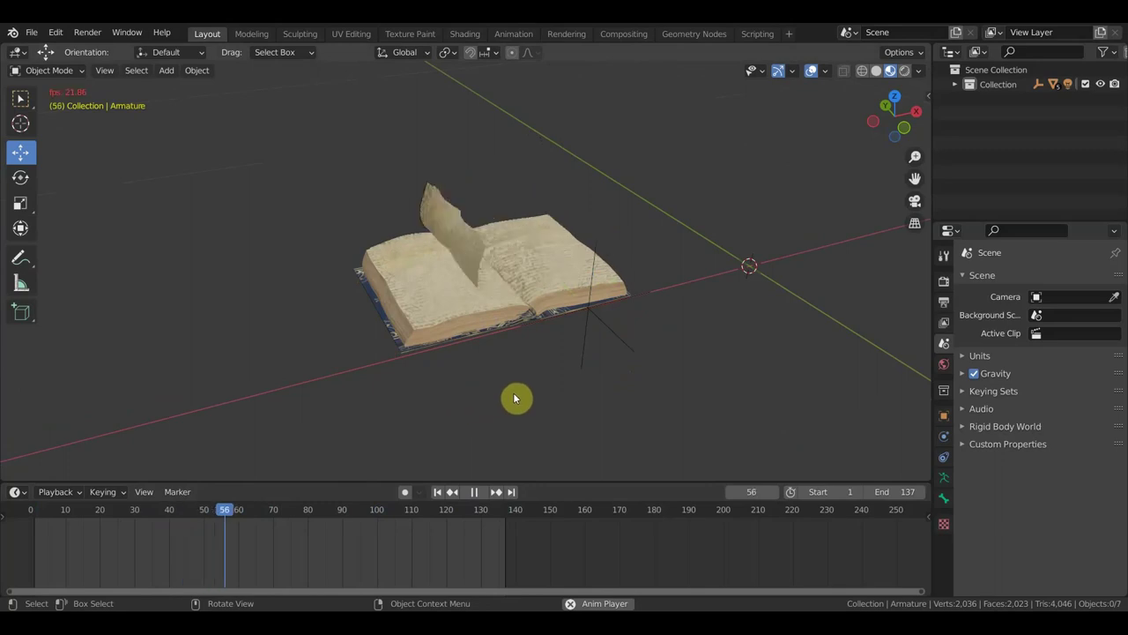
{"action": "middle_click_drag", "start_coordinate": [587, 375], "coordinate": [609, 398]}
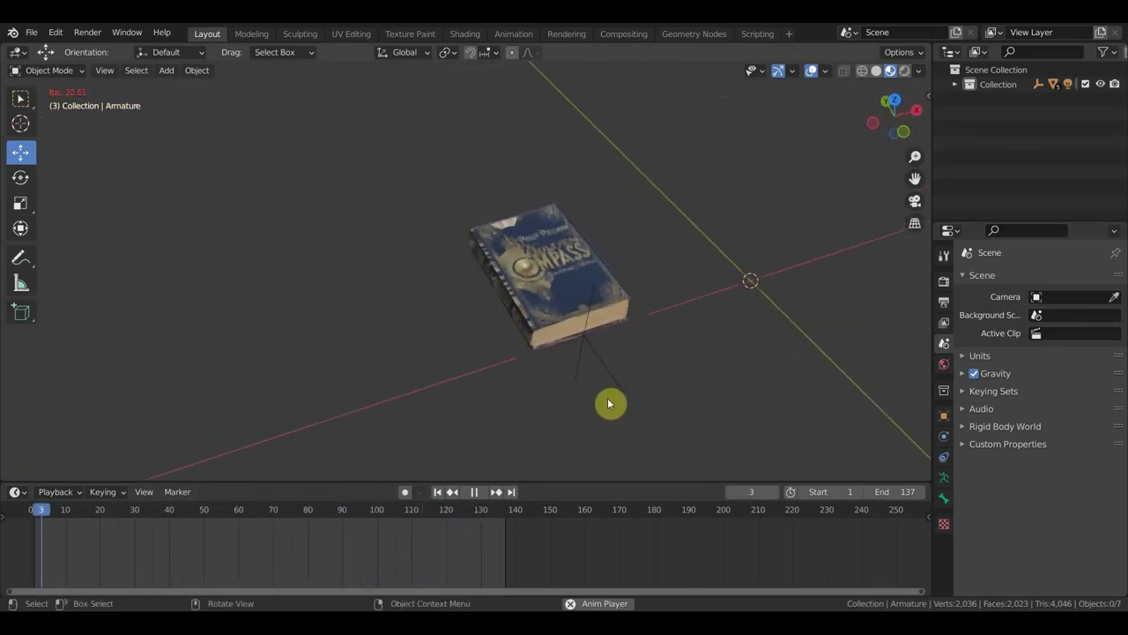
{"action": "left_click", "coordinate": [613, 374]}
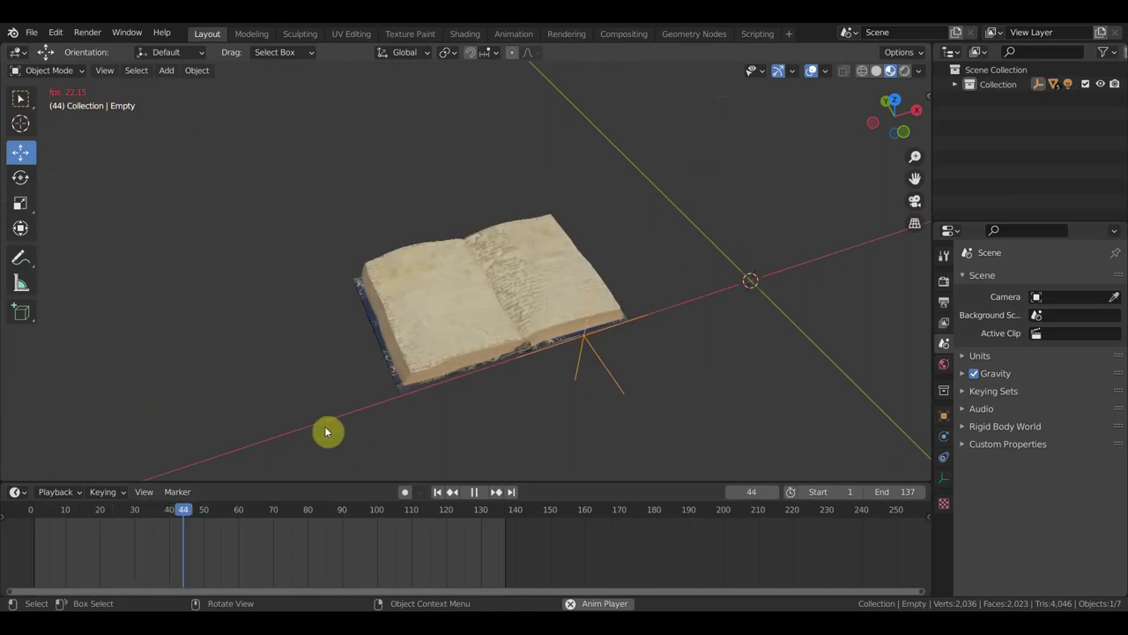
{"action": "middle_click_drag", "start_coordinate": [564, 320], "coordinate": [533, 297]}
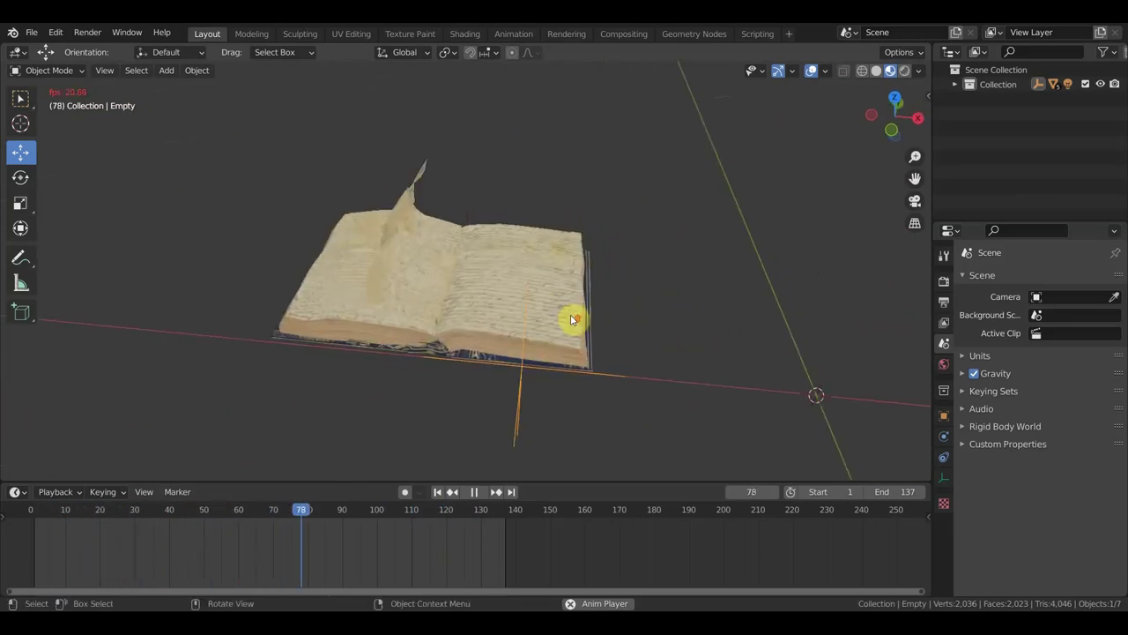
{"action": "scroll", "coordinate": [573, 321], "scroll_direction": "up", "scroll_amount": 3}
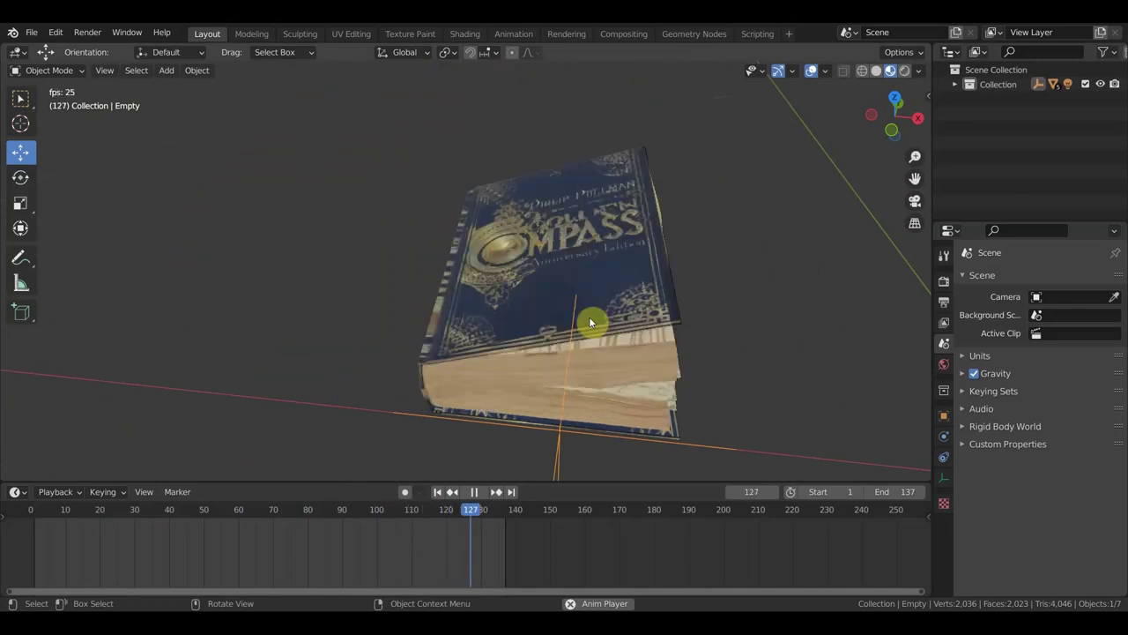
{"action": "middle_click_drag", "start_coordinate": [588, 316], "coordinate": [689, 297]}
{"action": "scroll", "coordinate": [723, 300], "scroll_direction": "down", "scroll_amount": 4}
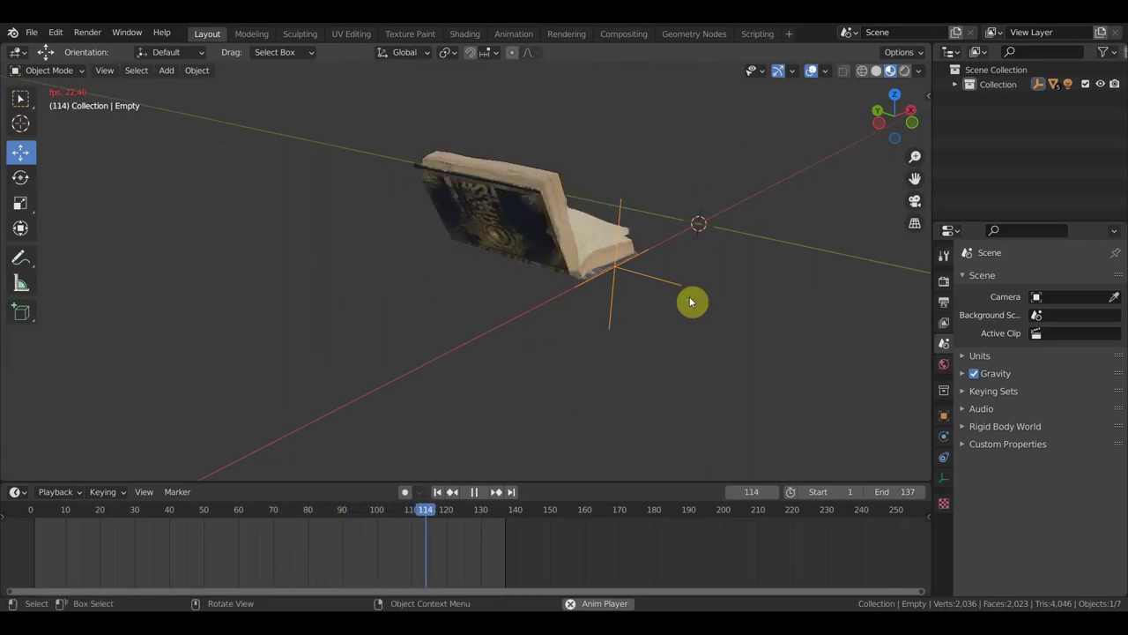